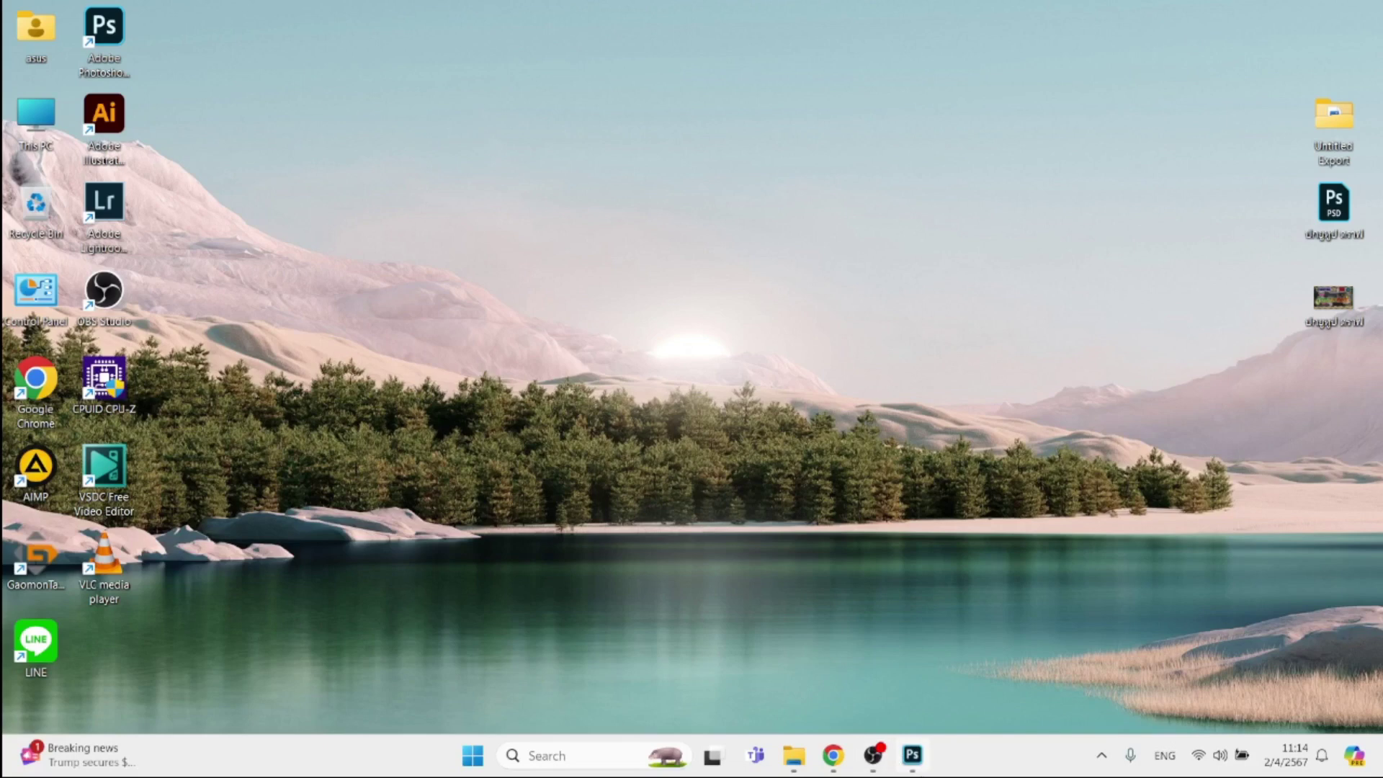
Bring the blank 1920 × 1080 px Untitled-1 document to the front in Photoshop.
click(913, 755)
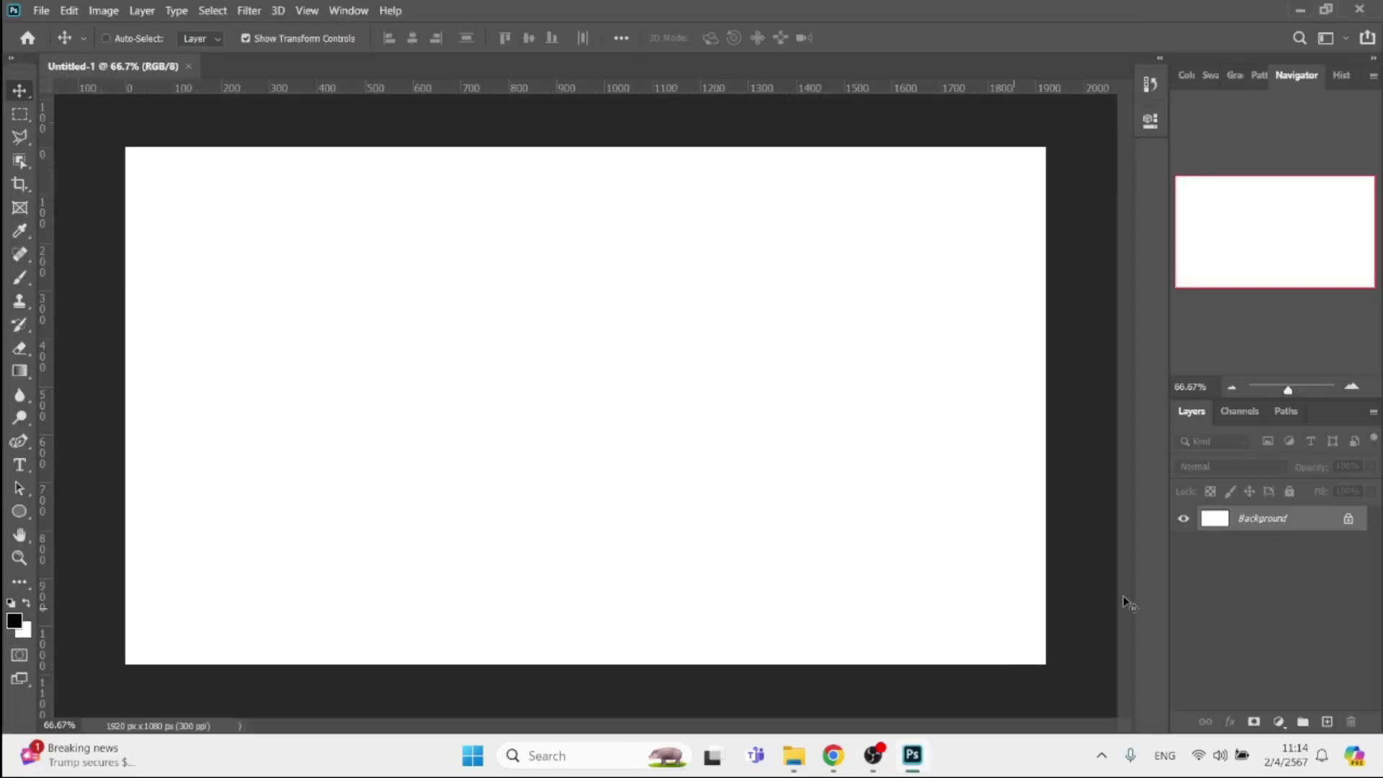
Unlock the Background layer and add a black Thai text layer reading ไม.
click(1349, 520)
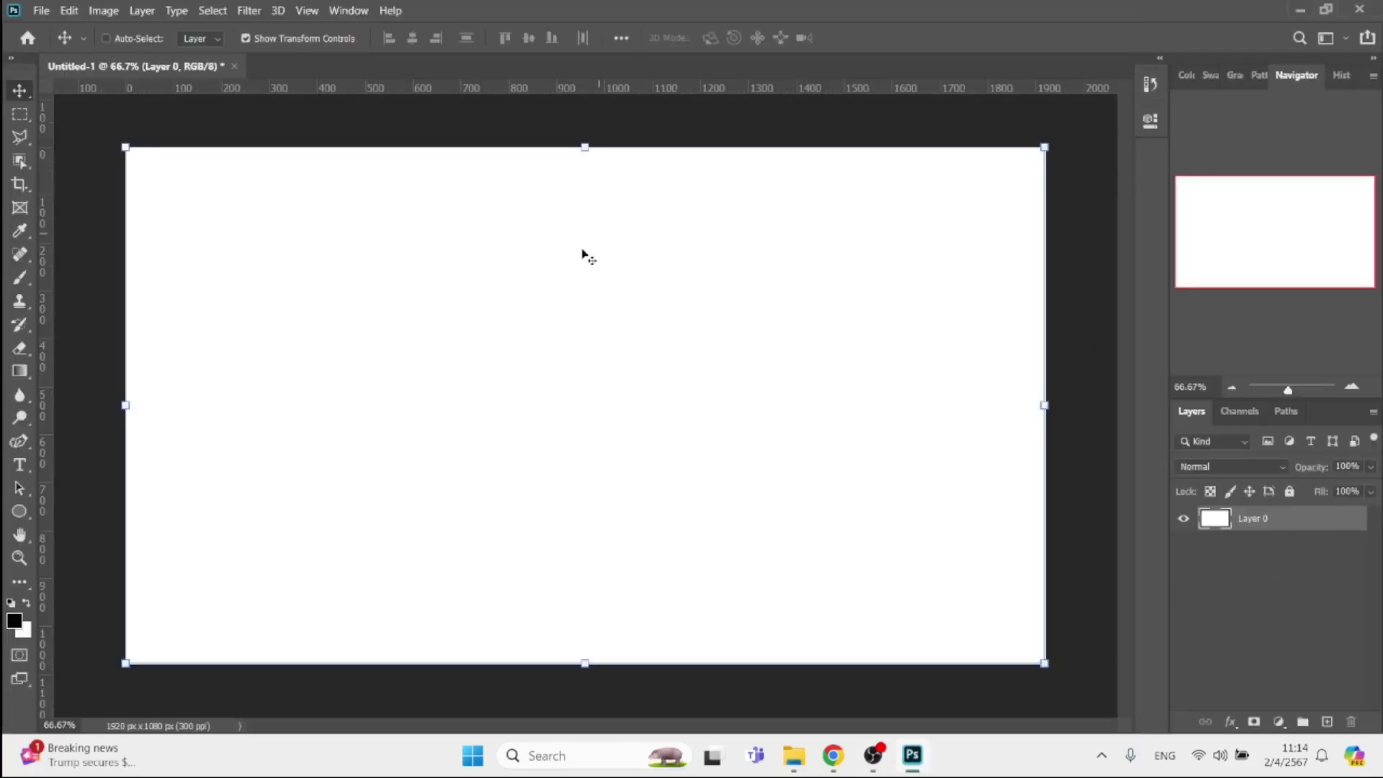
key(t)
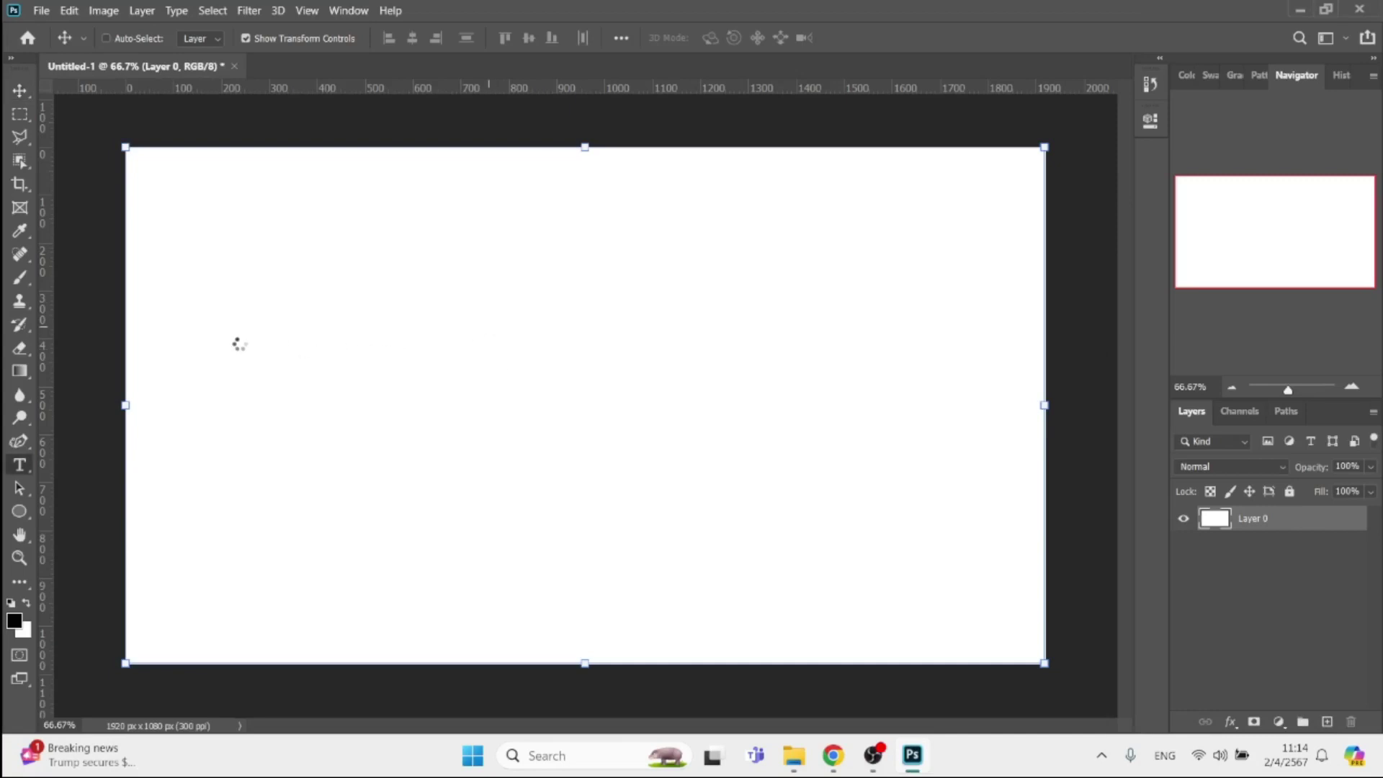
click(234, 338)
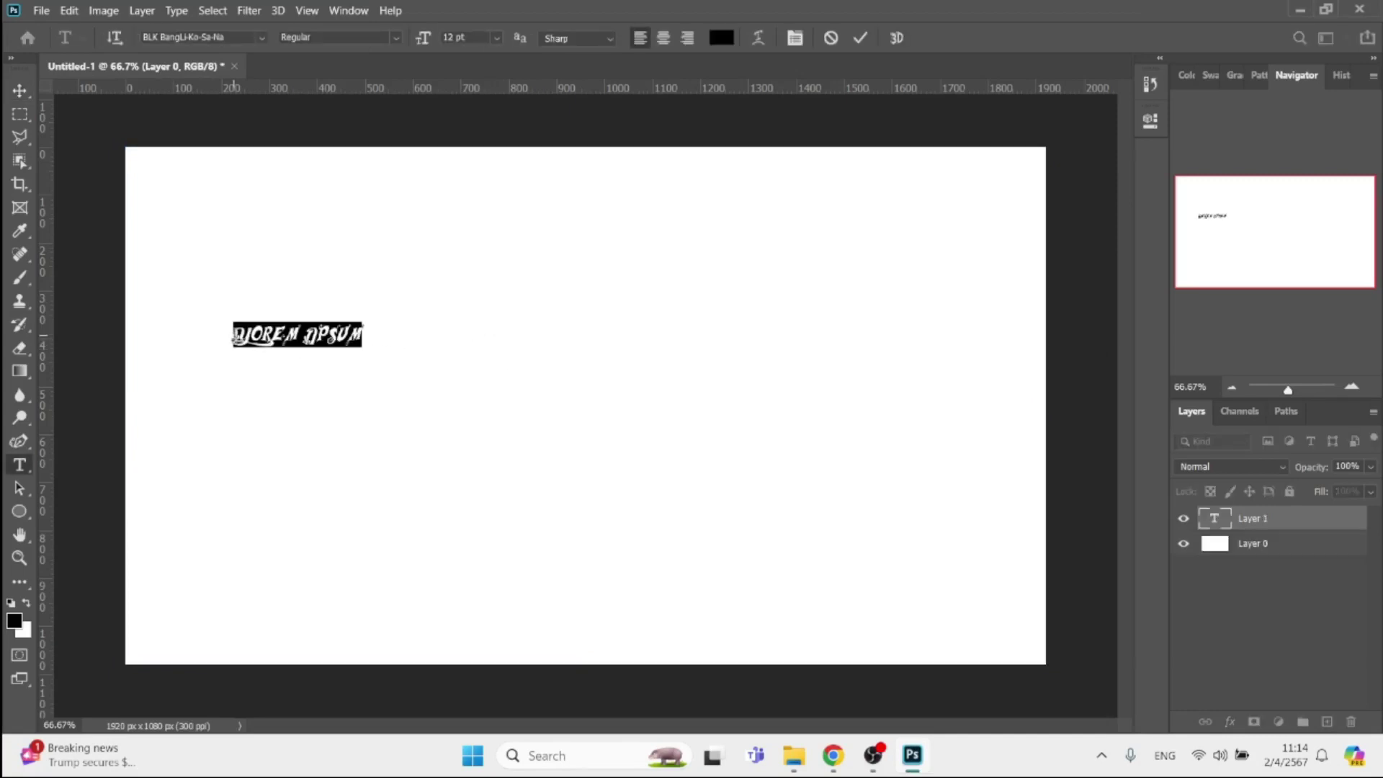
text(W)
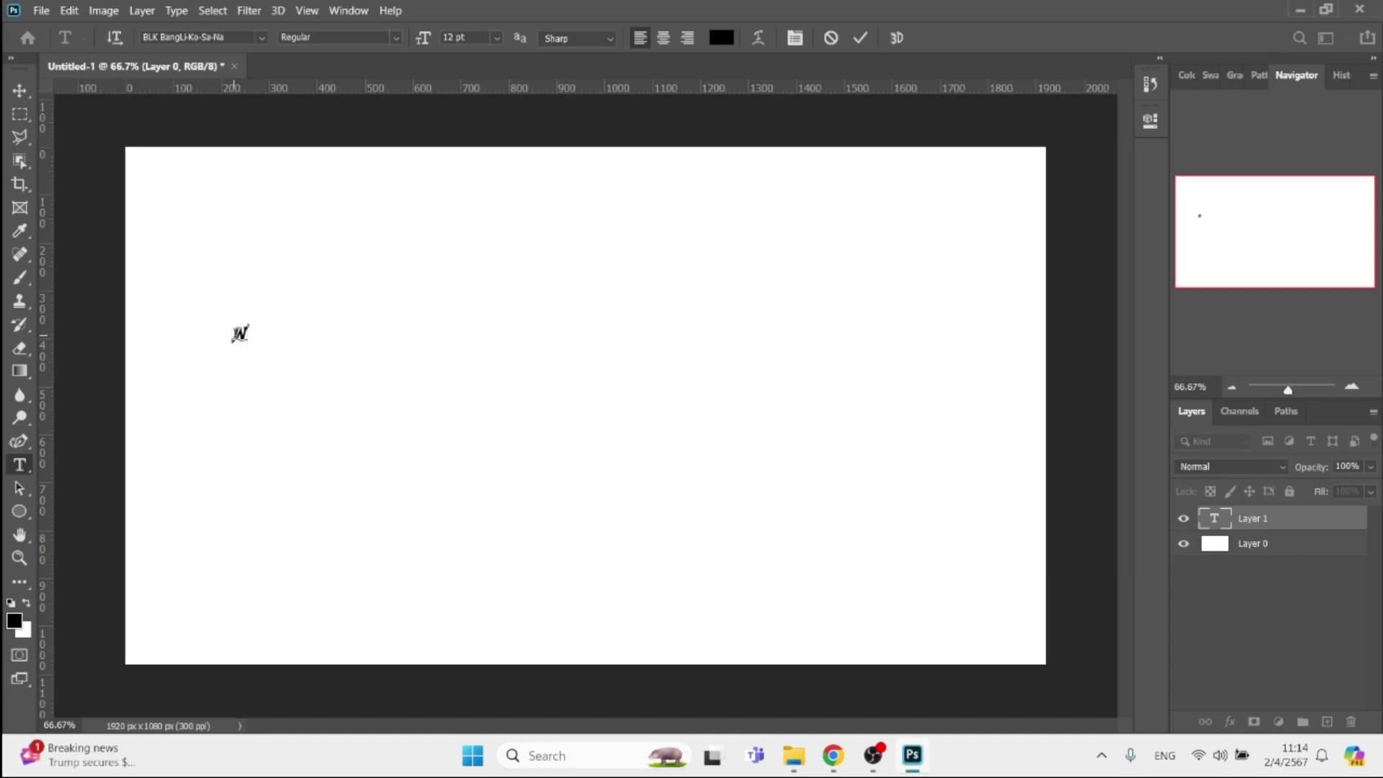
key(BackSpace)
key(alt+shift)
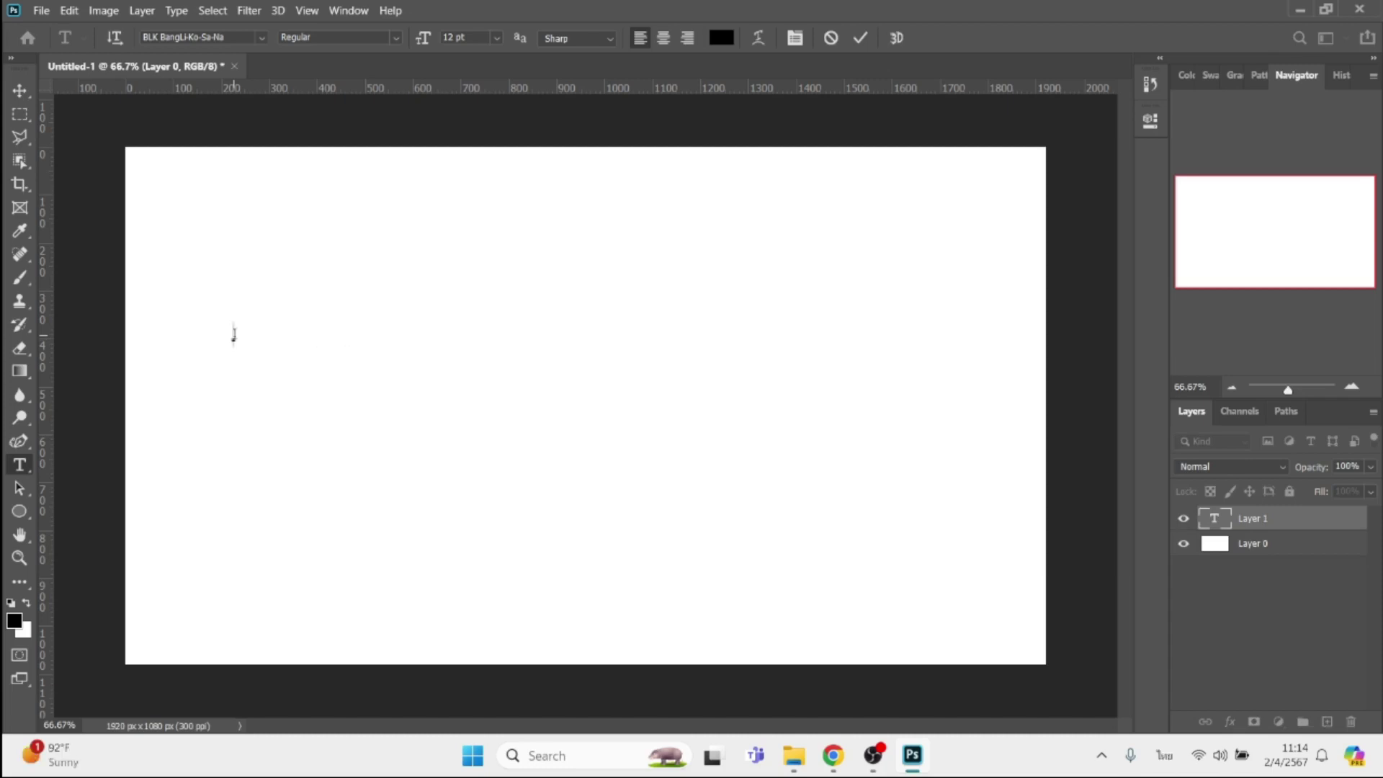
text(ไม)
click(19, 90)
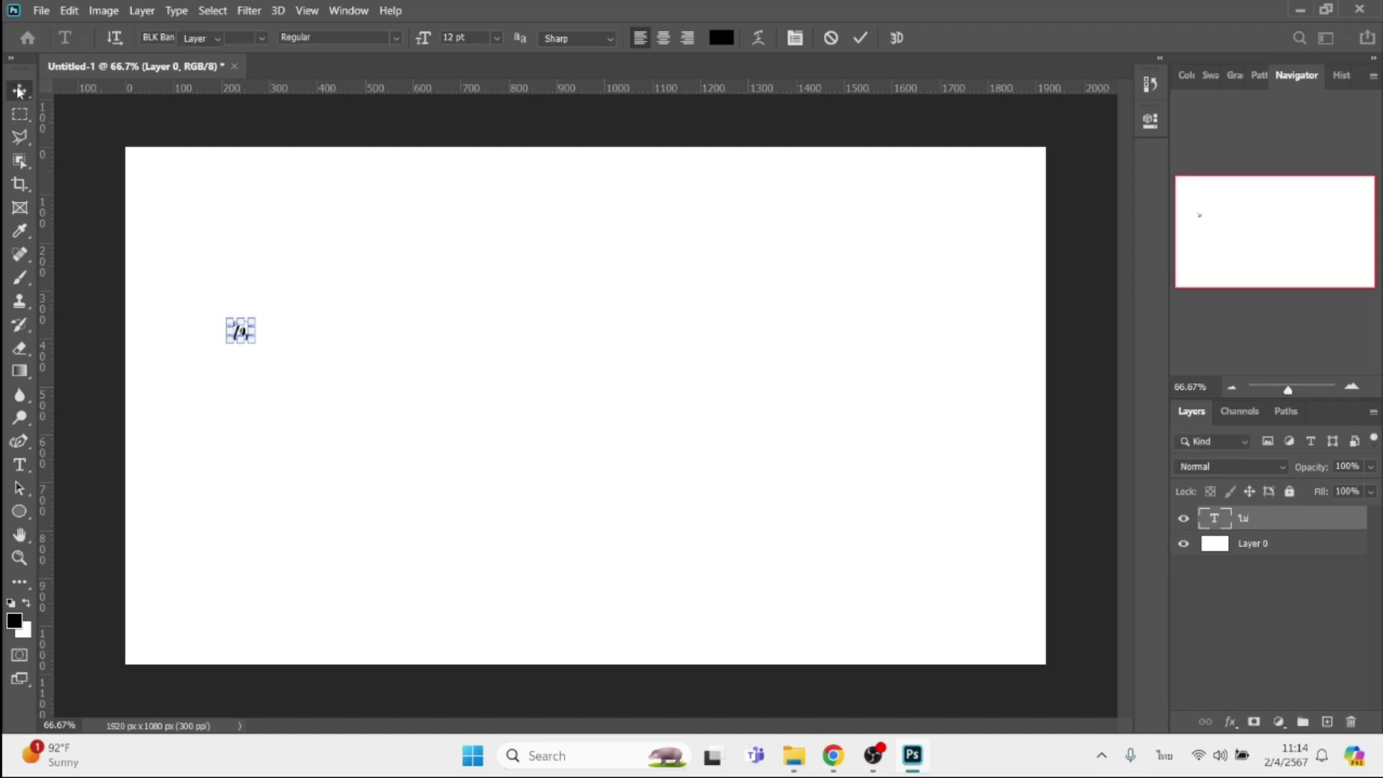
Enlarge the ไม text about five times, to 62.98 pt, and select it for editing.
mouse_move(260, 349)
mouse_down()
mouse_move(389, 425)
mouse_move(505, 391)
mouse_up()
key(Return)
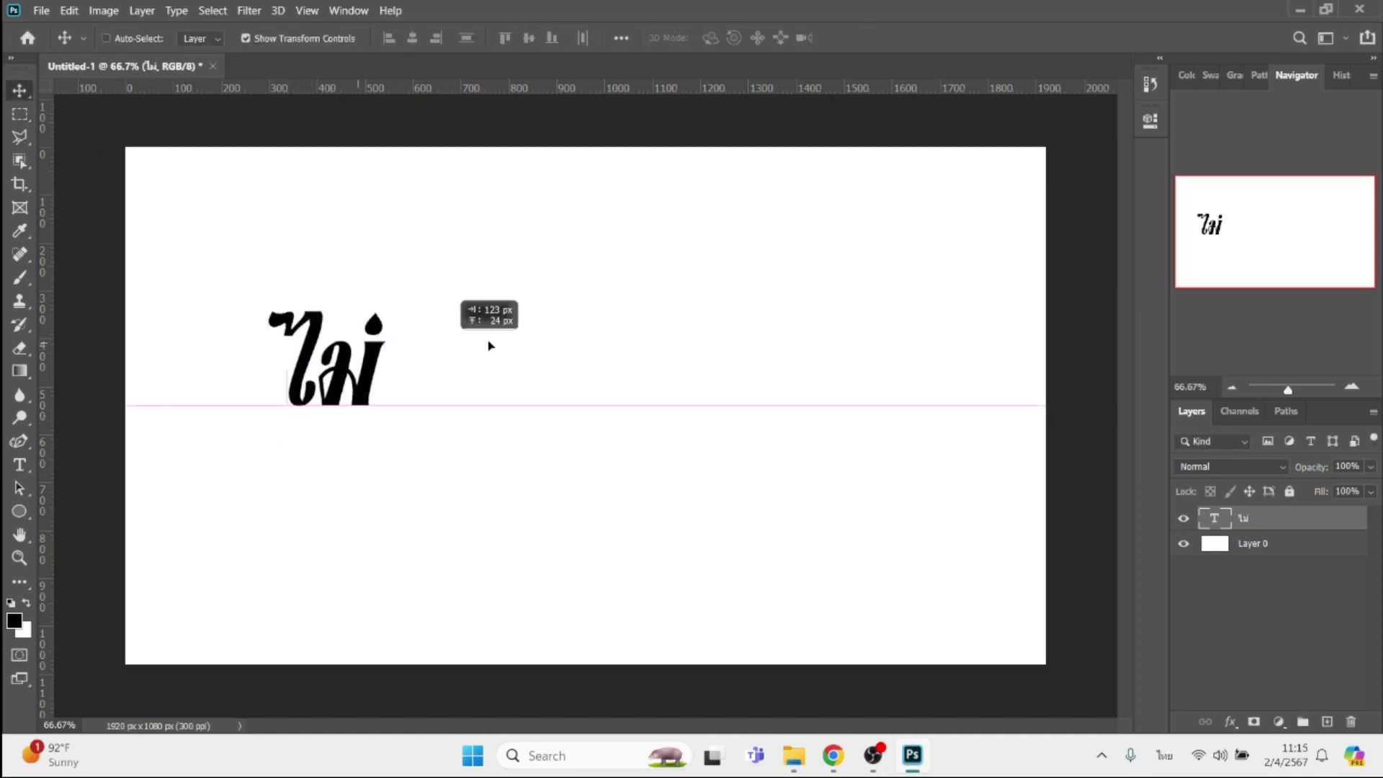
double_click(494, 338)
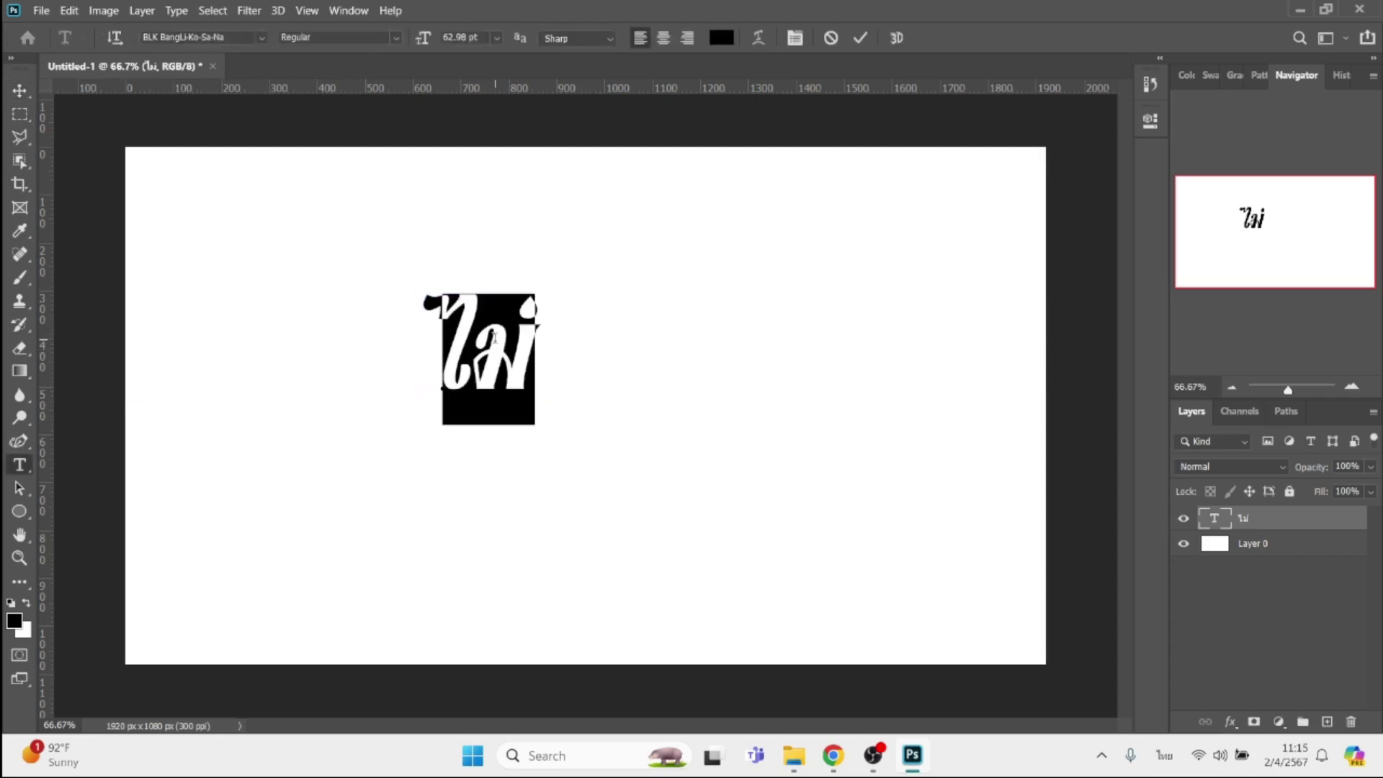
Change the ไม text's font to sd prostreet2 and commit it.
click(263, 33)
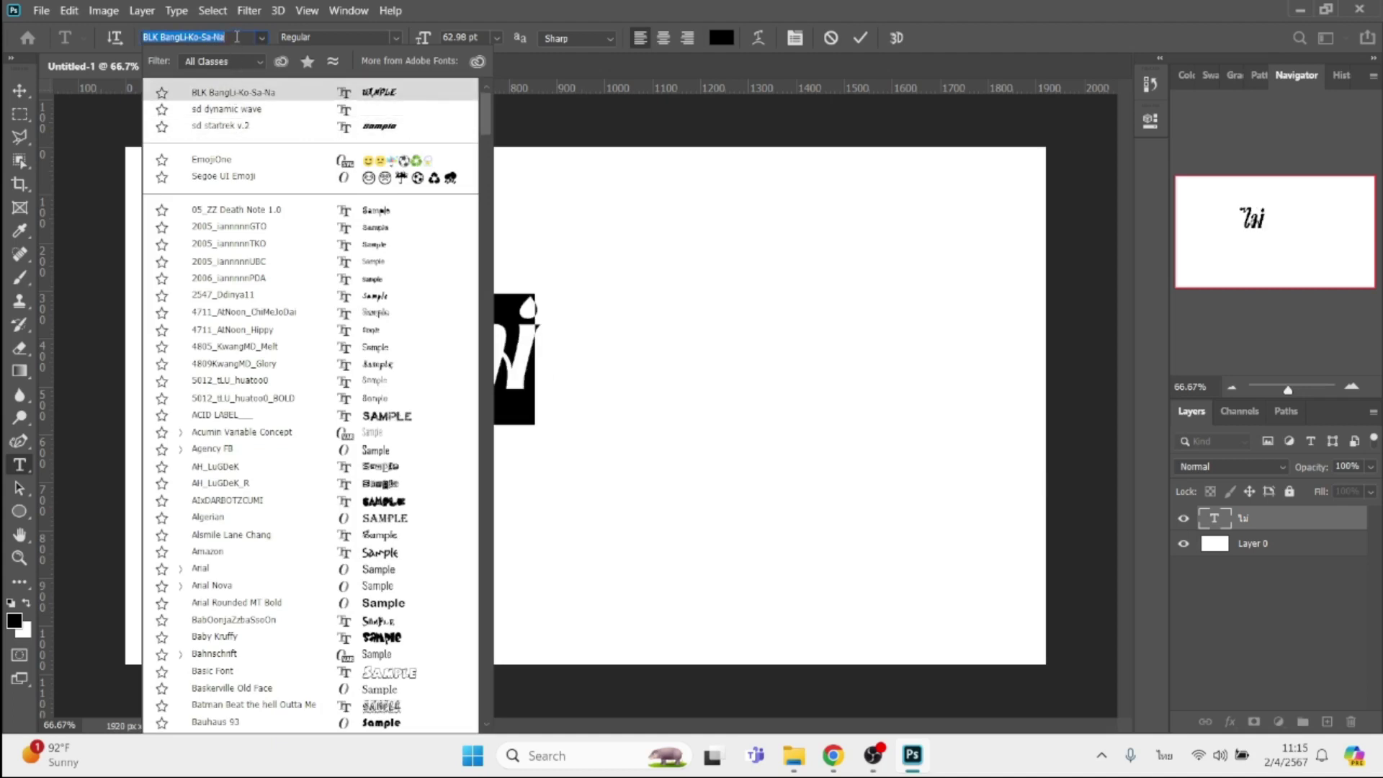
key(BackSpace)
key(grave)
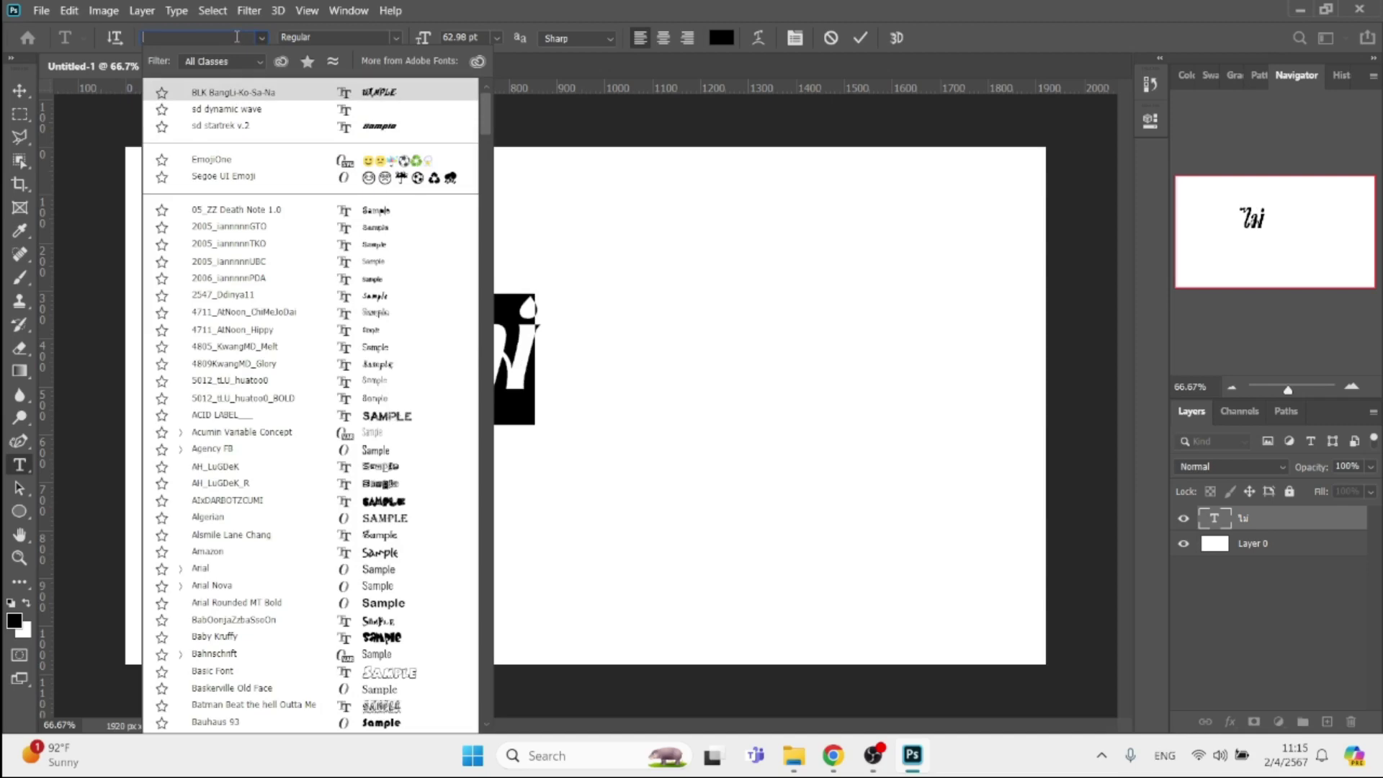
text(sd)
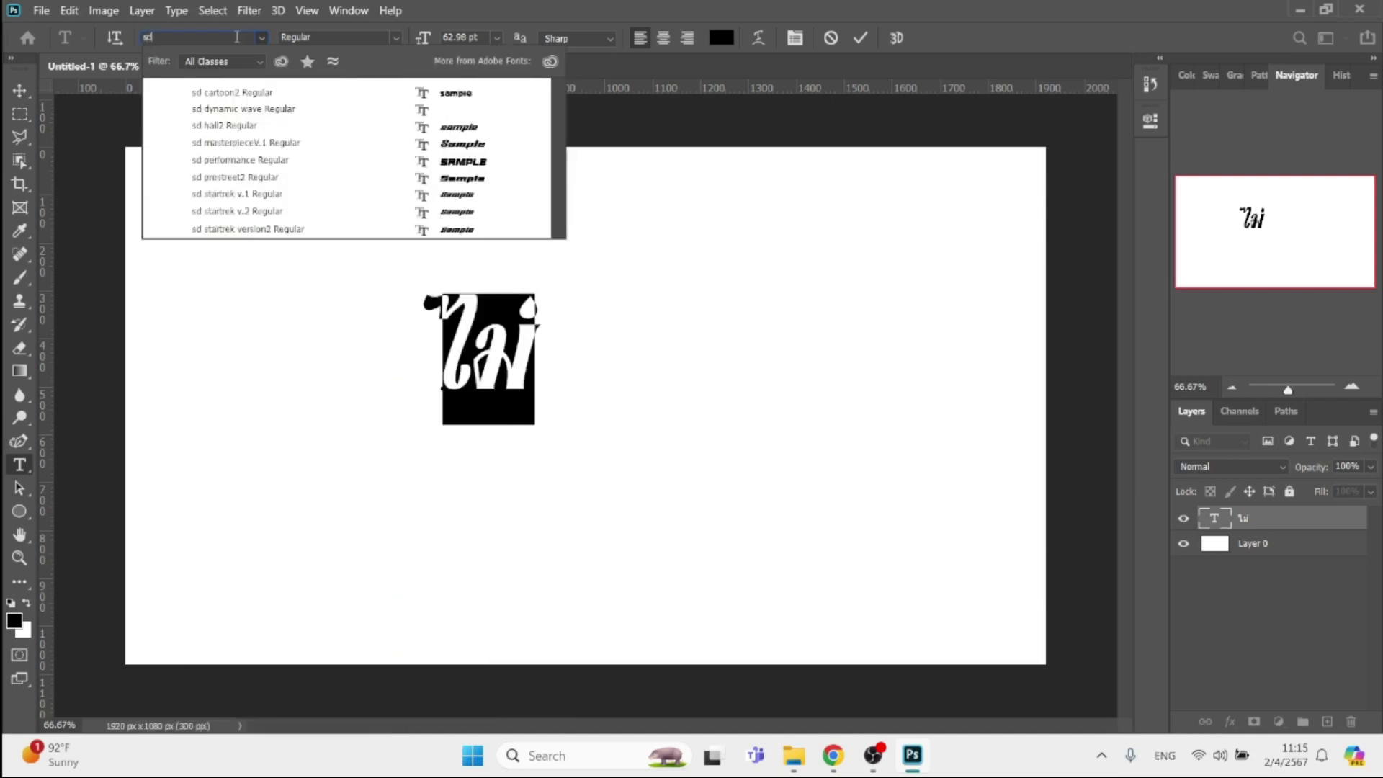
key(grave)
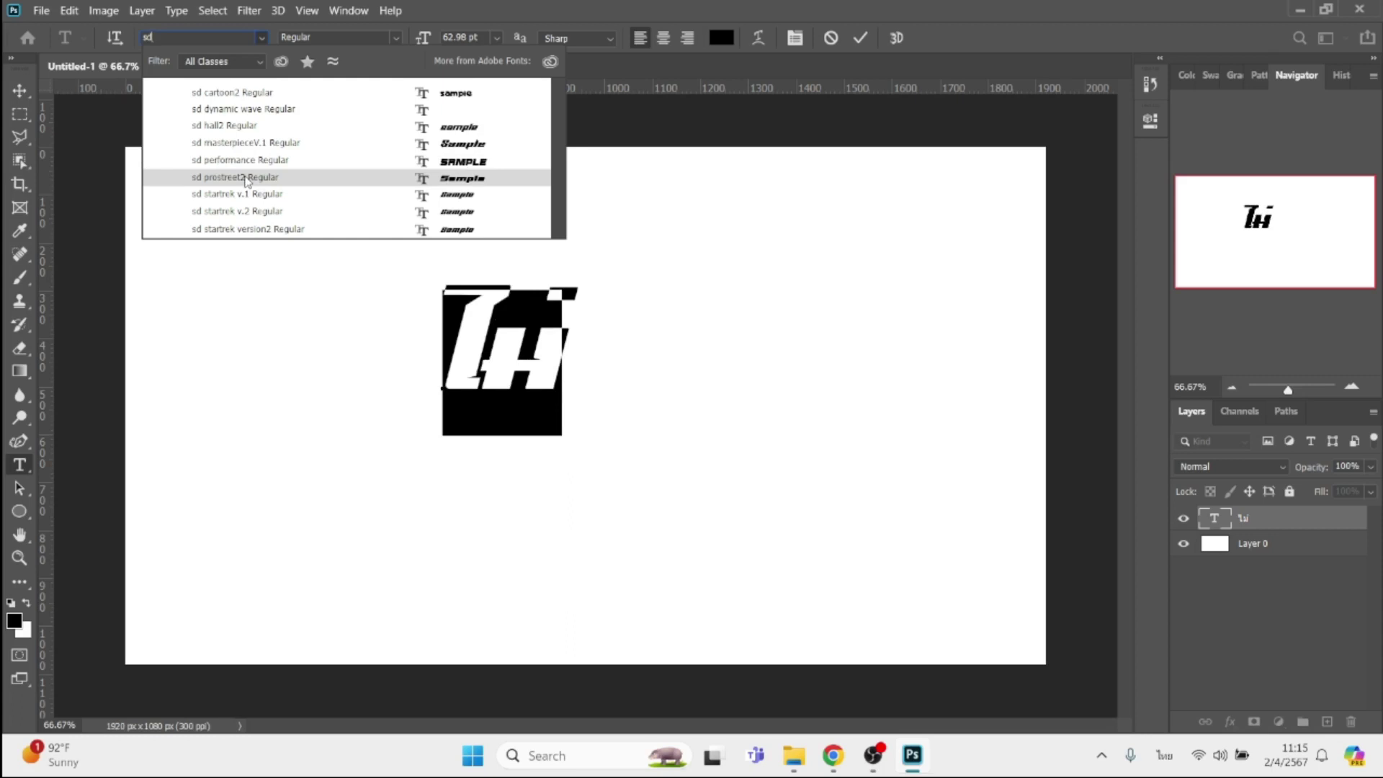
click(246, 179)
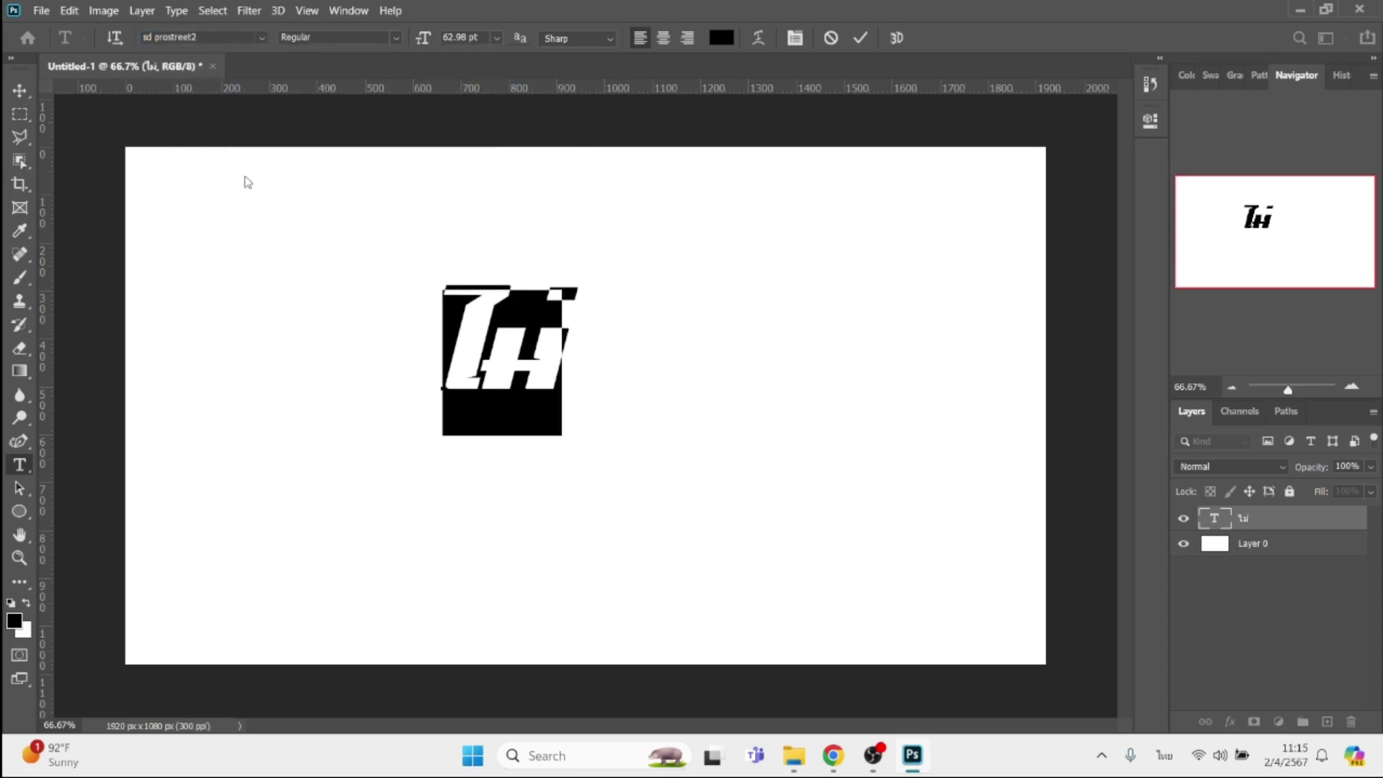
click(20, 90)
Move ไม left and down, then duplicate it and retype the copy as ใช่.
mouse_move(468, 386)
mouse_down()
mouse_move(217, 434)
mouse_move(364, 430)
mouse_up()
key(ctrl+j)
double_click(364, 430)
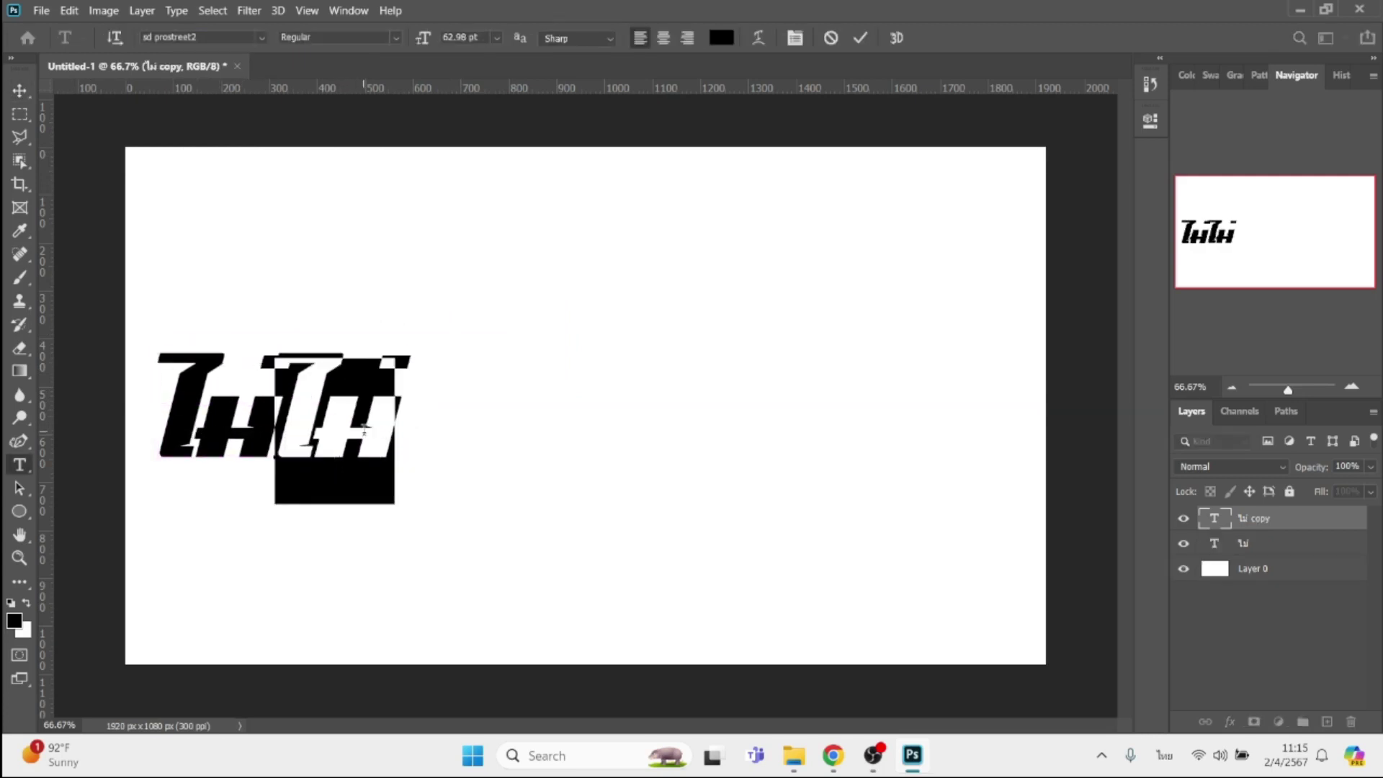
text(ไช)
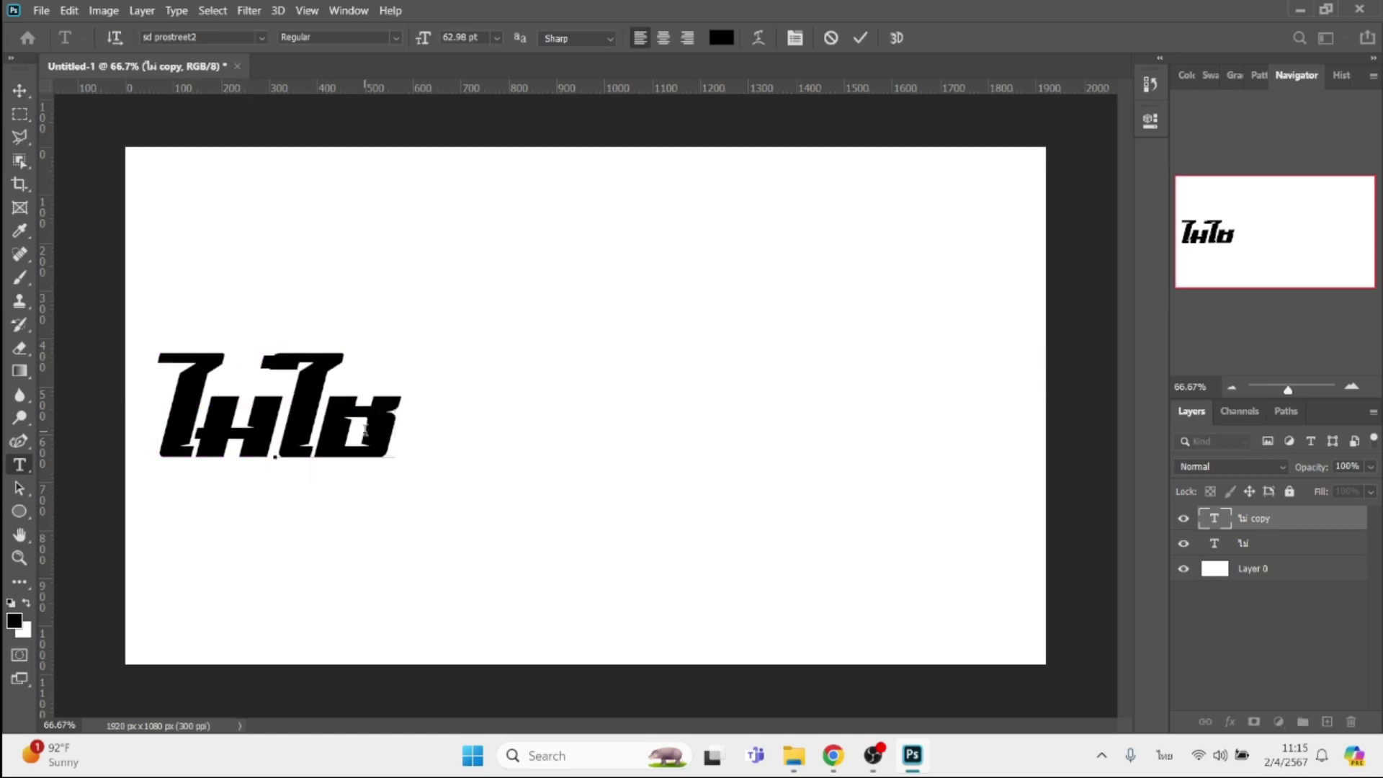
text(่)
click(20, 90)
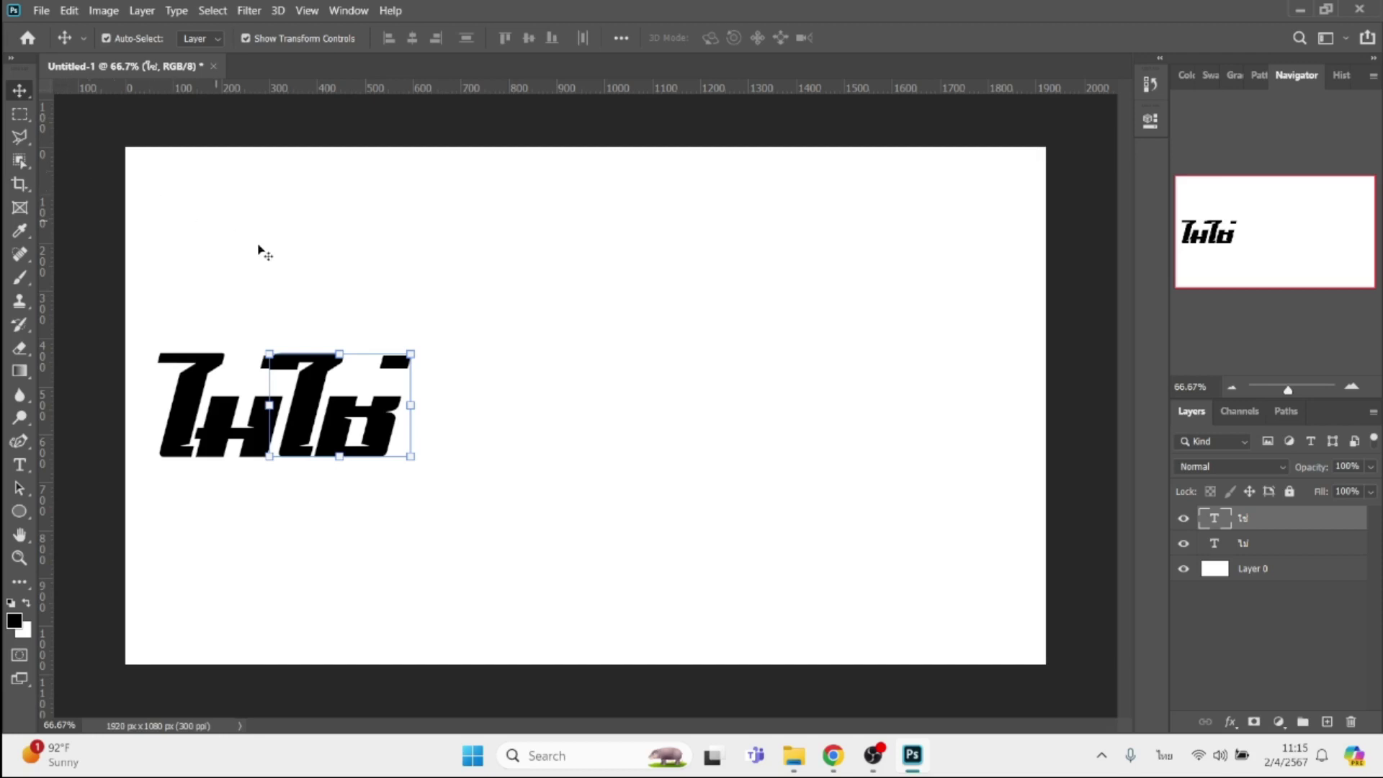
Duplicate ใช่, place the copy right after it, and retype it as หัว.
key(ctrl+j)
drag(342, 430, 467, 425)
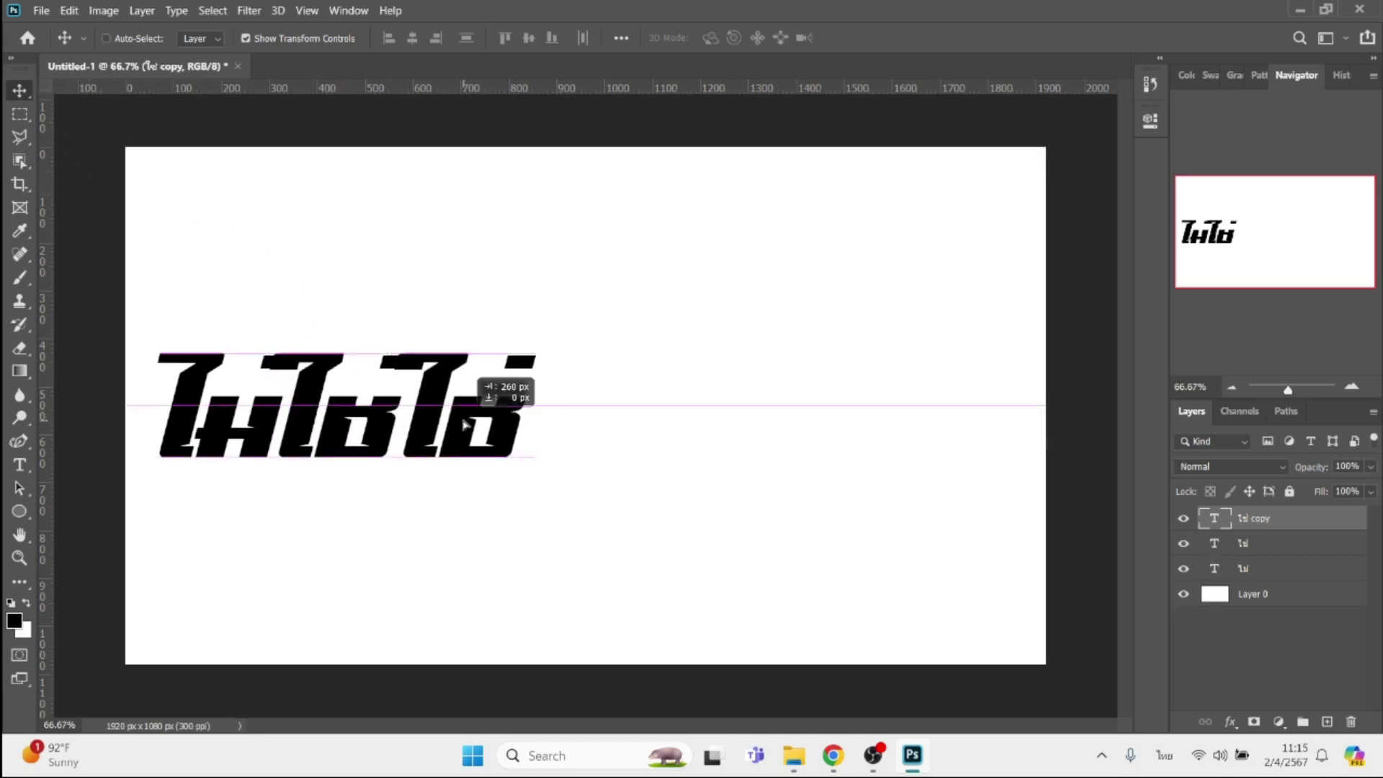
double_click(463, 420)
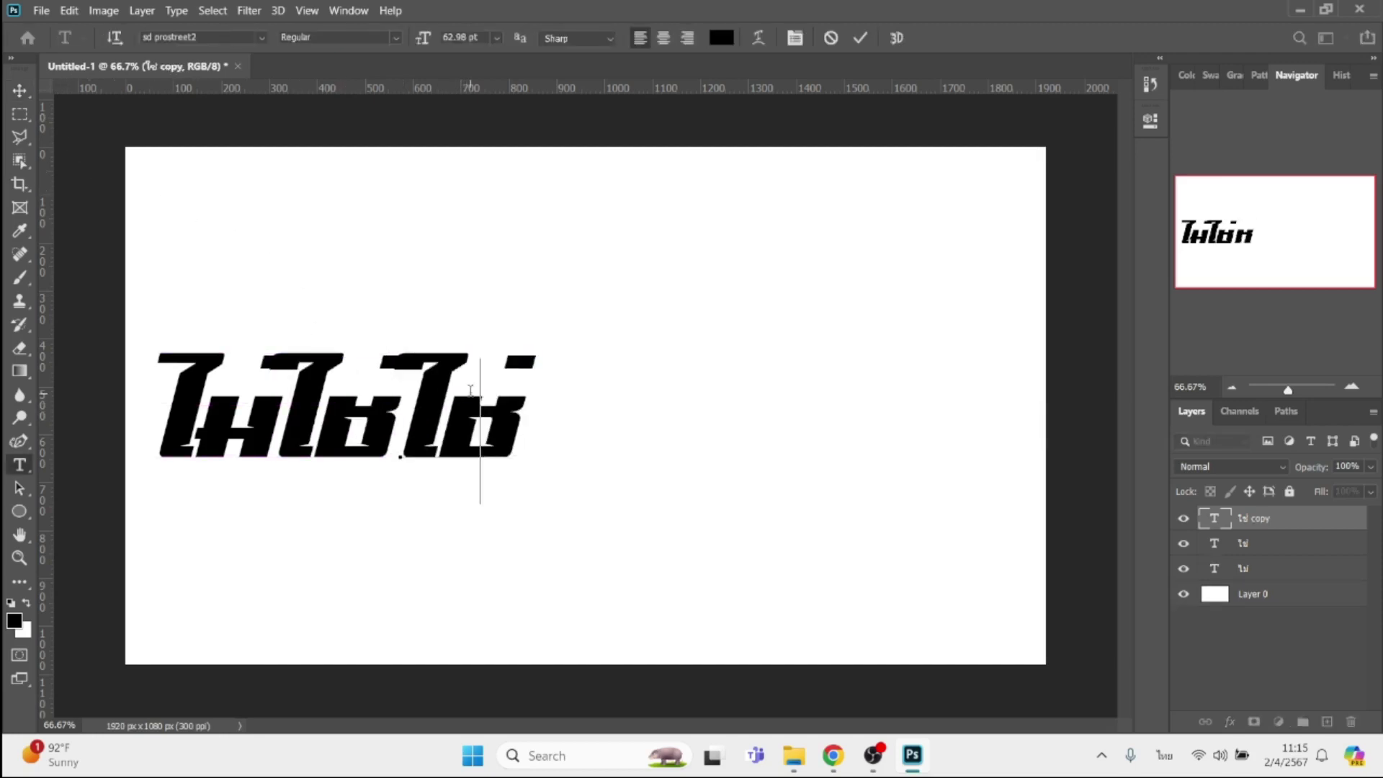
text(่หัว)
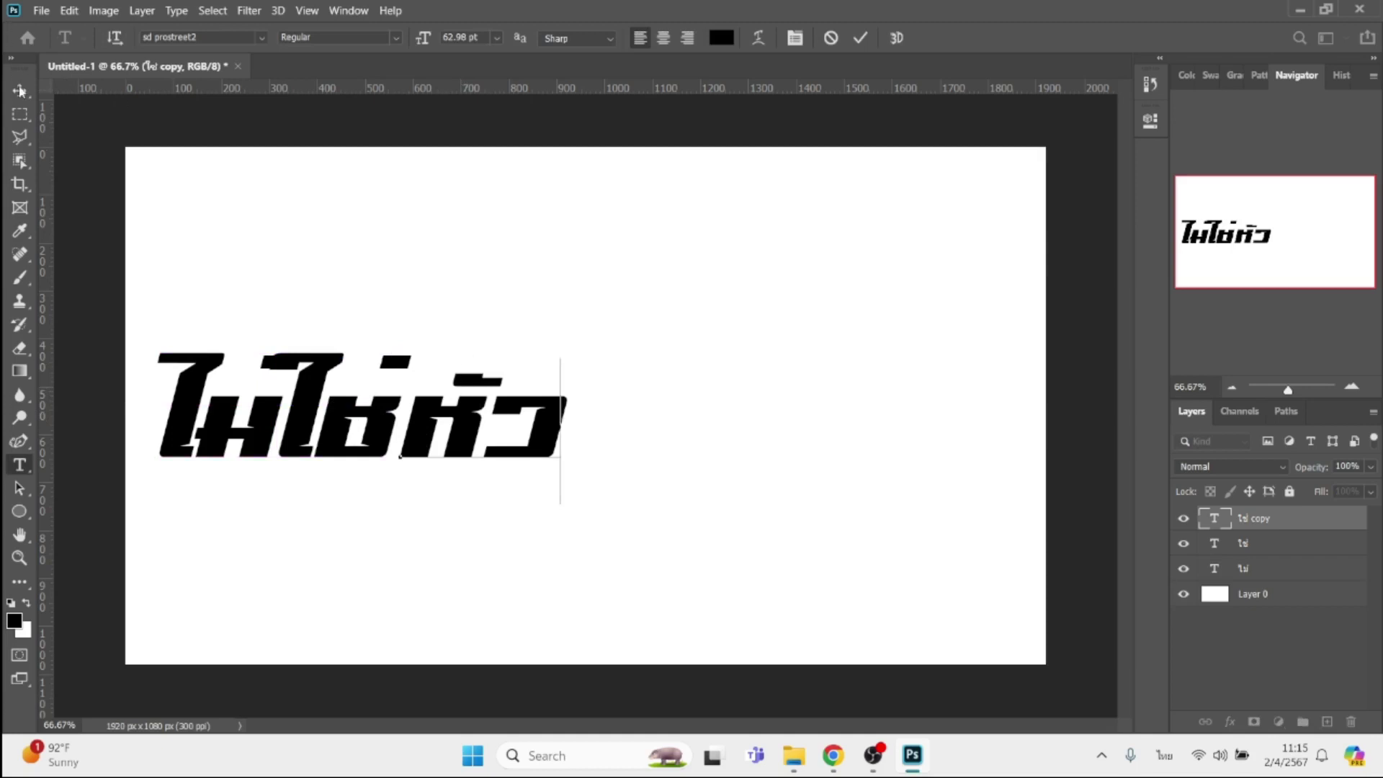
click(20, 90)
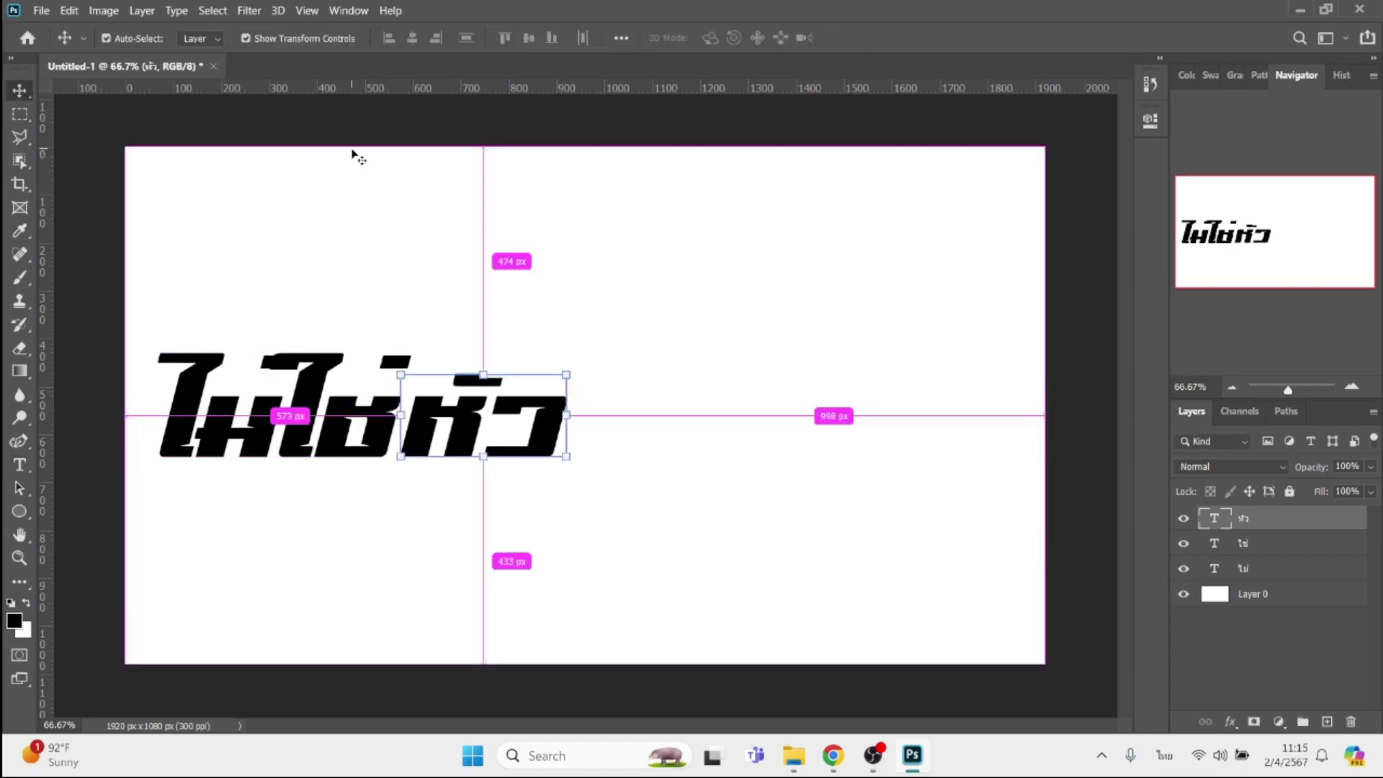
Add a copy right of หัว retyped as จ่าย, then select the ใช่, หัว, จ่าย layers.
key(ctrl+j)
drag(472, 425, 645, 427)
double_click(622, 416)
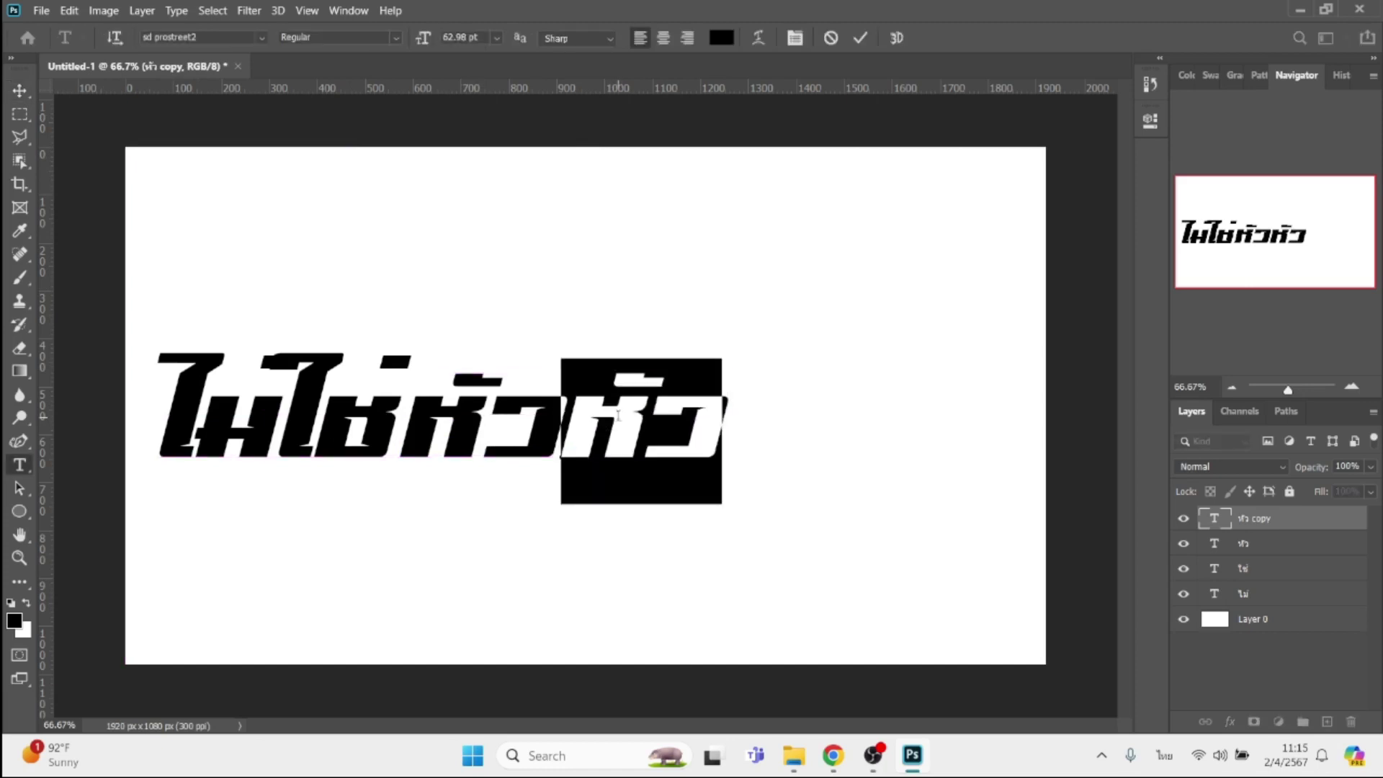
text(จ่าย)
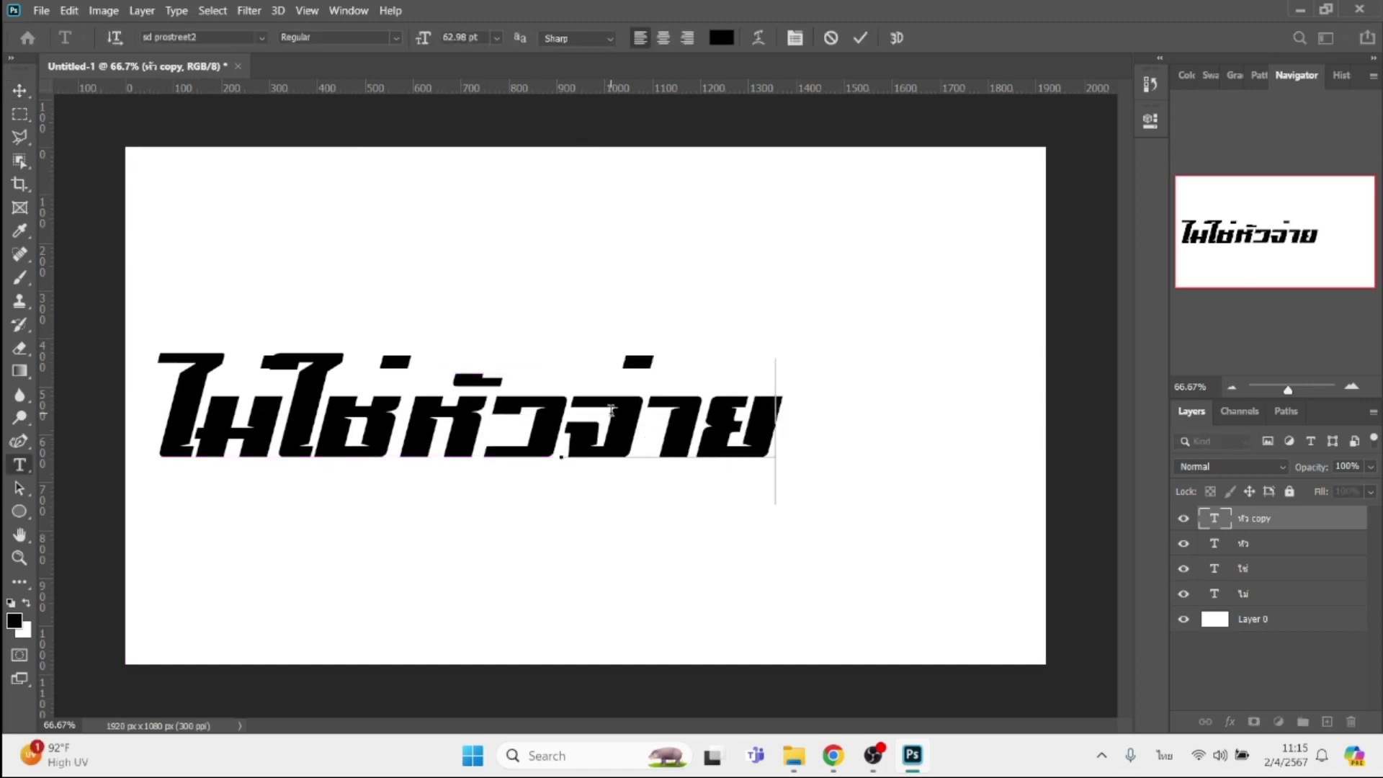
click(19, 90)
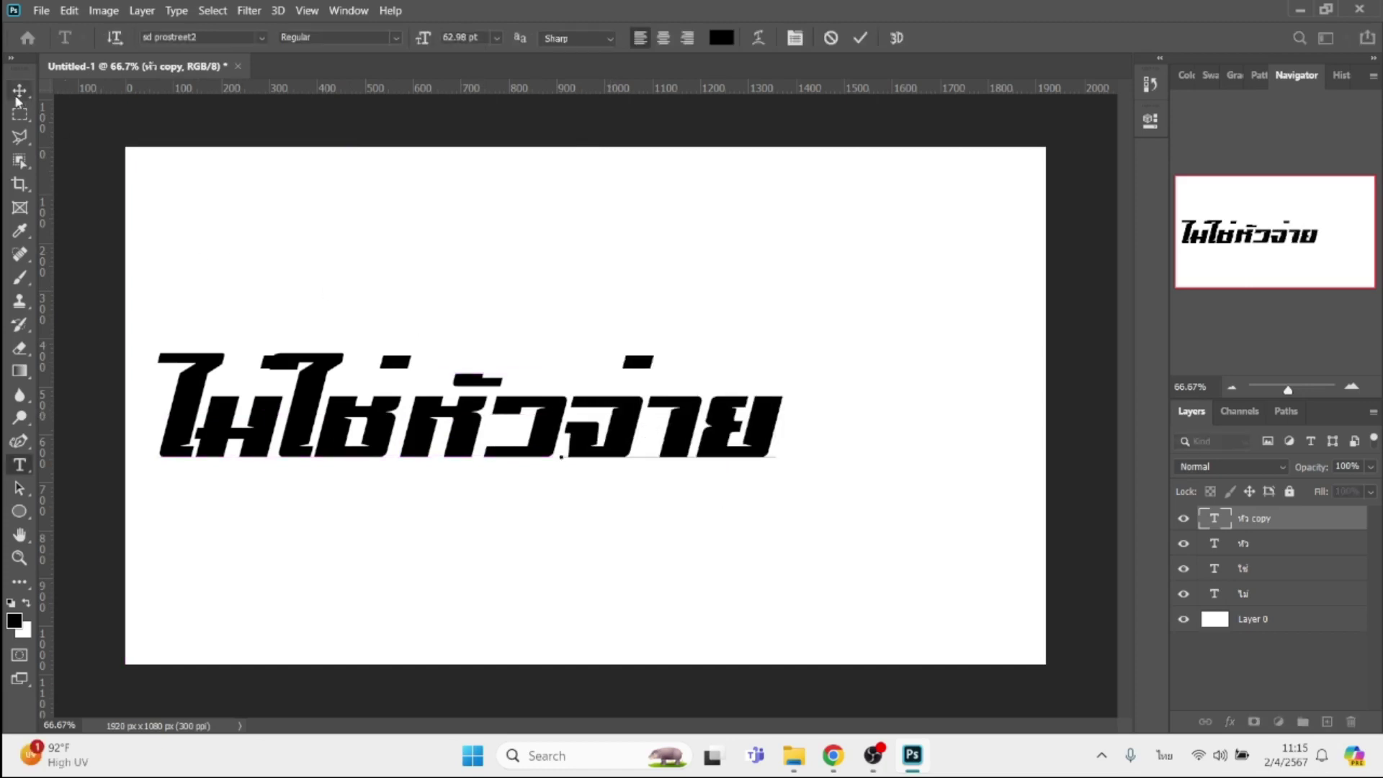
shift+click(1291, 579)
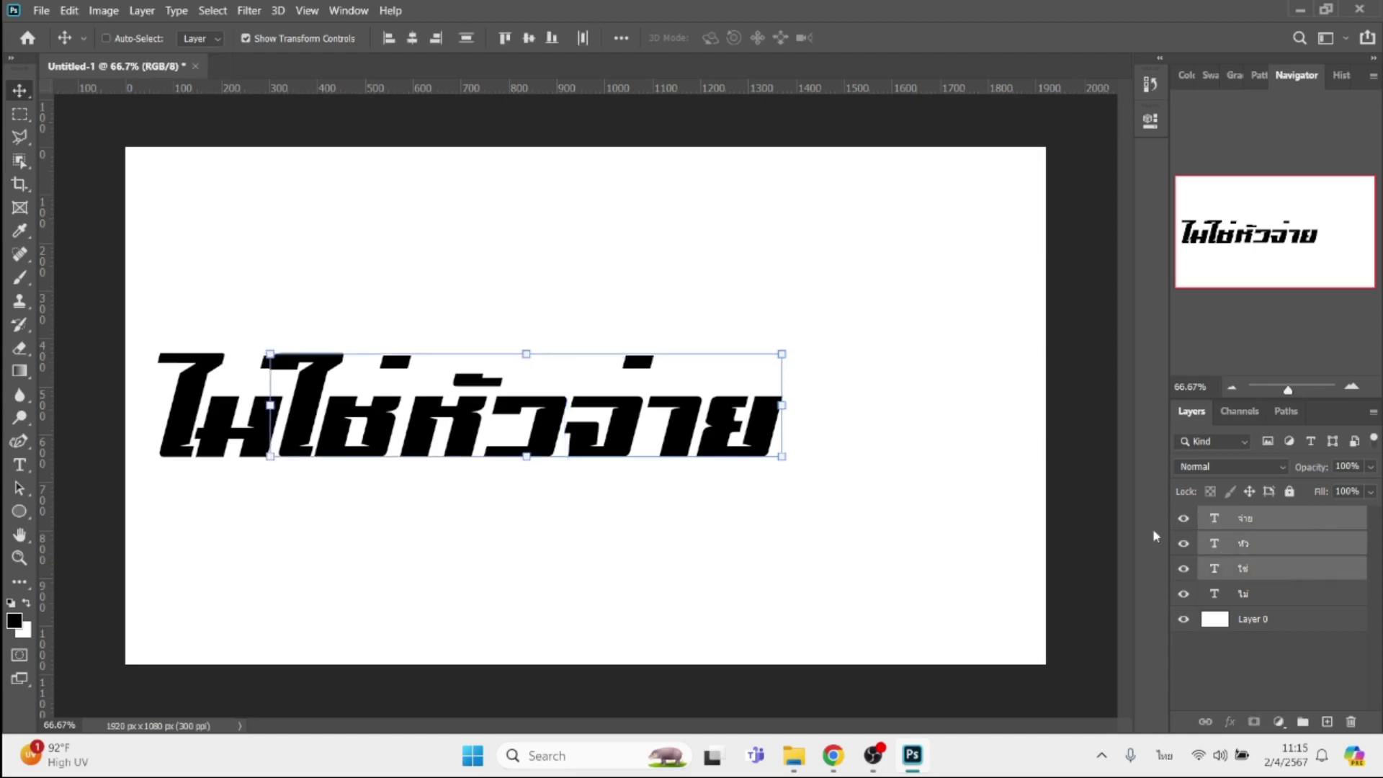
Nudge the ใช่, หัว and จ่าย words a few pixels to the right together.
key(Right)
key(Right)
key(Right)
key(Right)
key(Right)
key(Right)
key(Right)
key(Right)
key(Right)
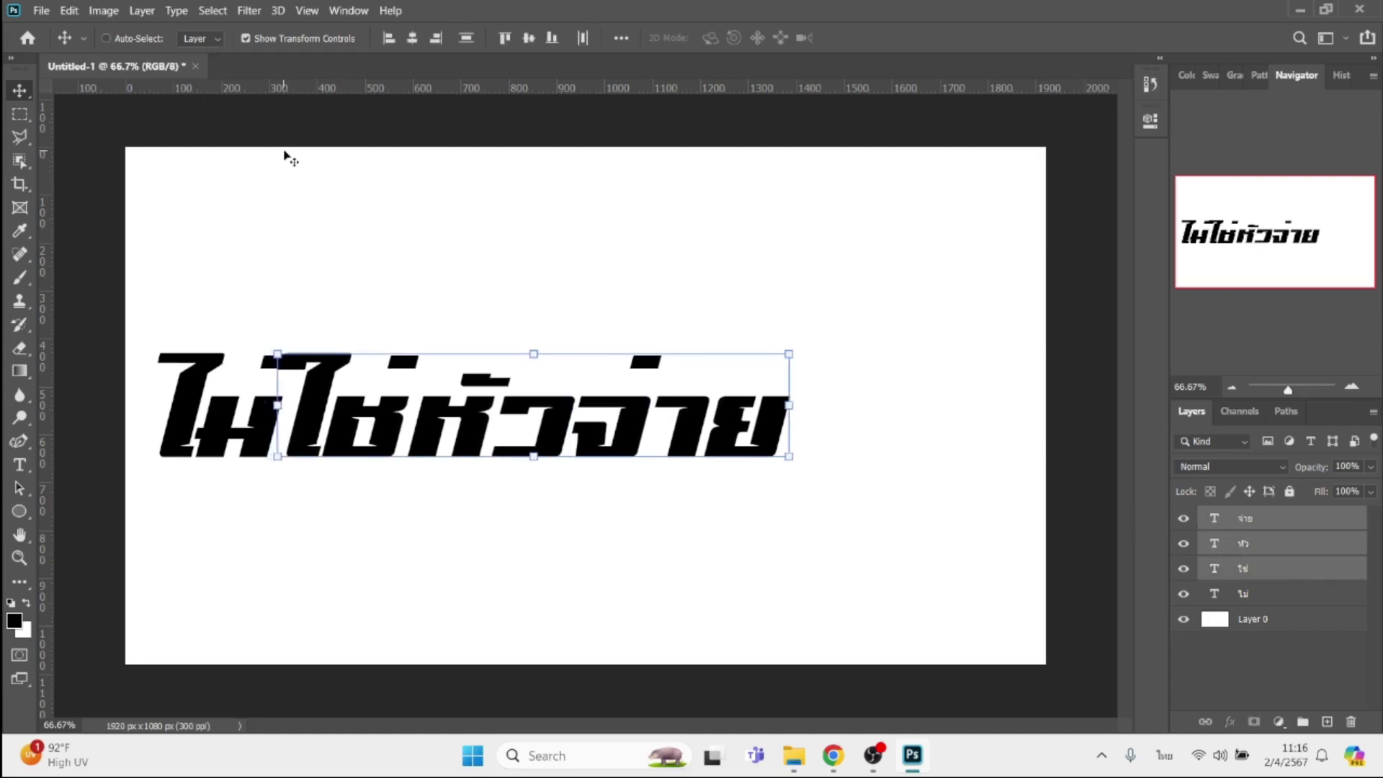
key(Left)
key(Left)
key(Left)
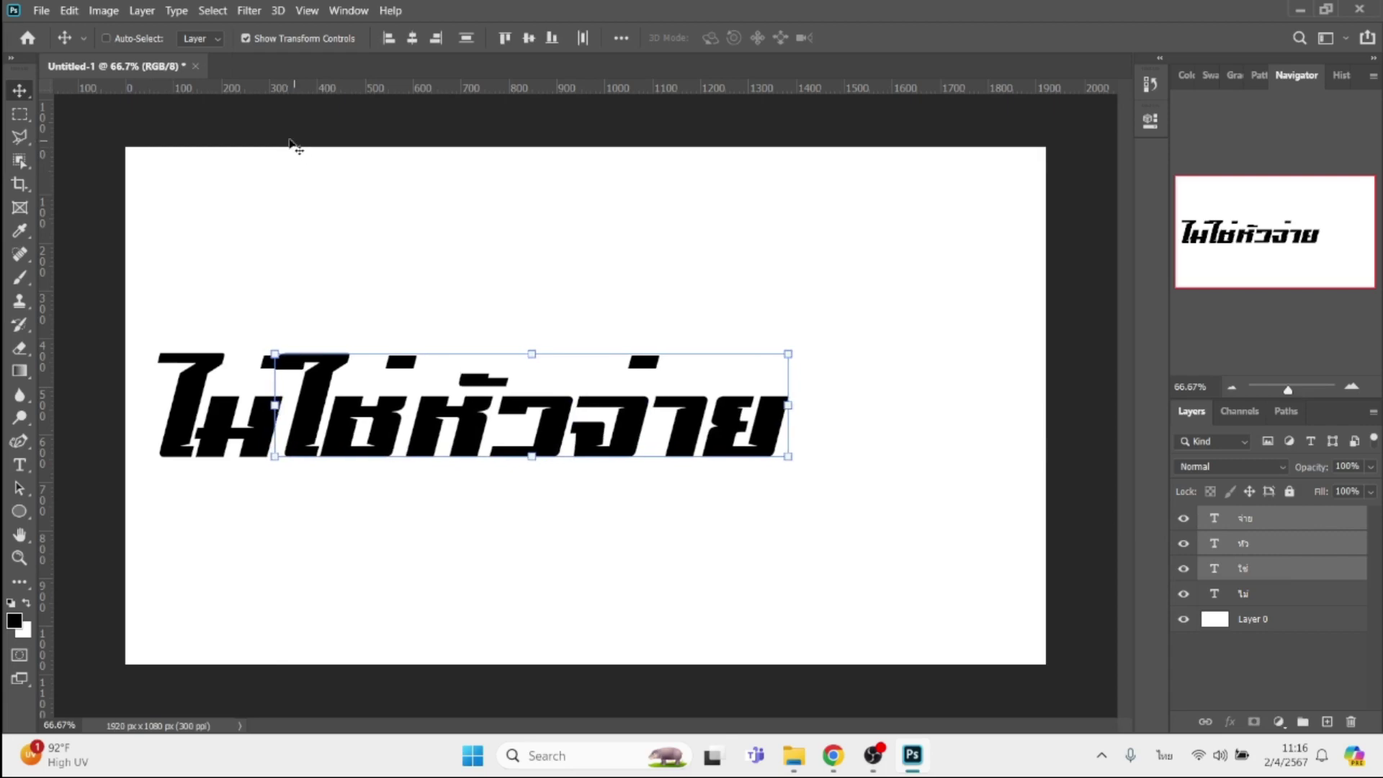
click(1284, 524)
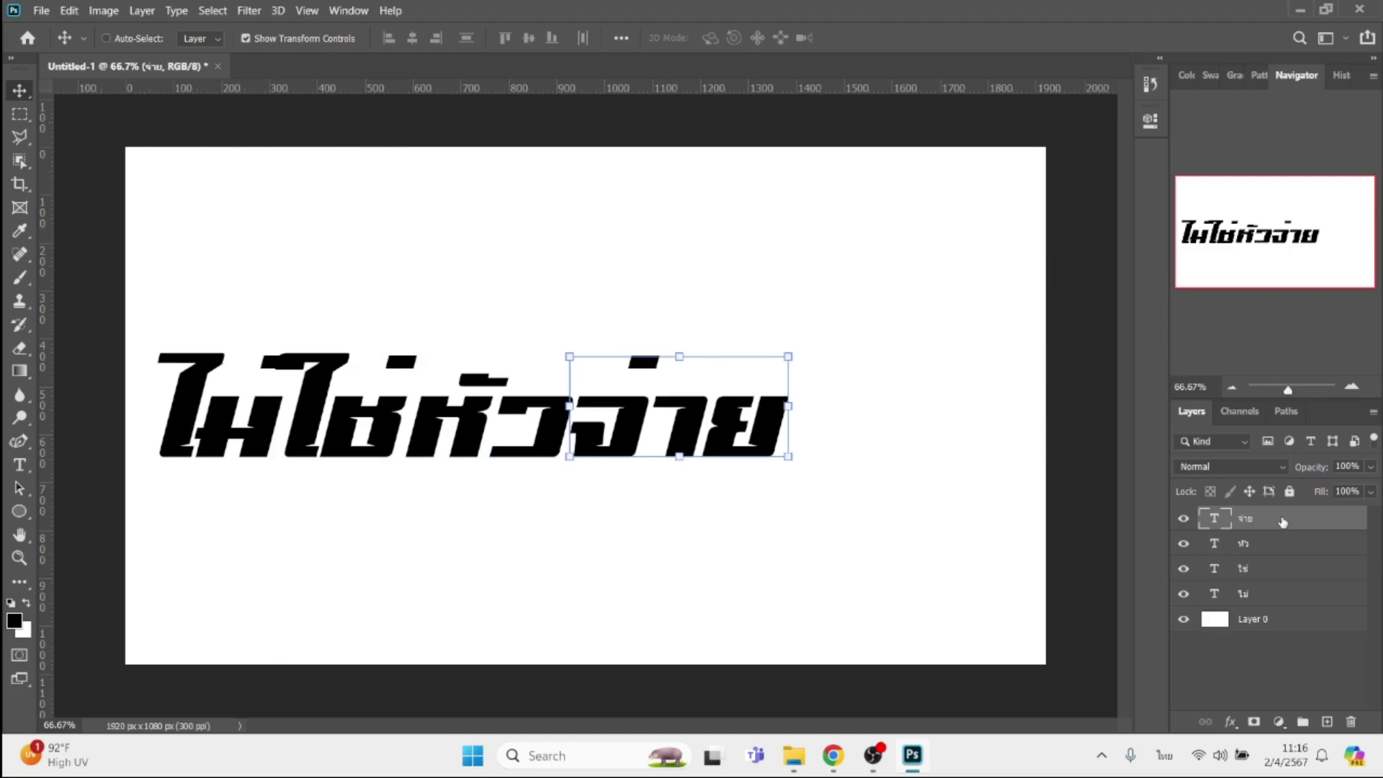
Duplicate จ่าย below the headline and retype it as the second line กูฝ่ายผลิต.
drag(809, 491, 361, 587)
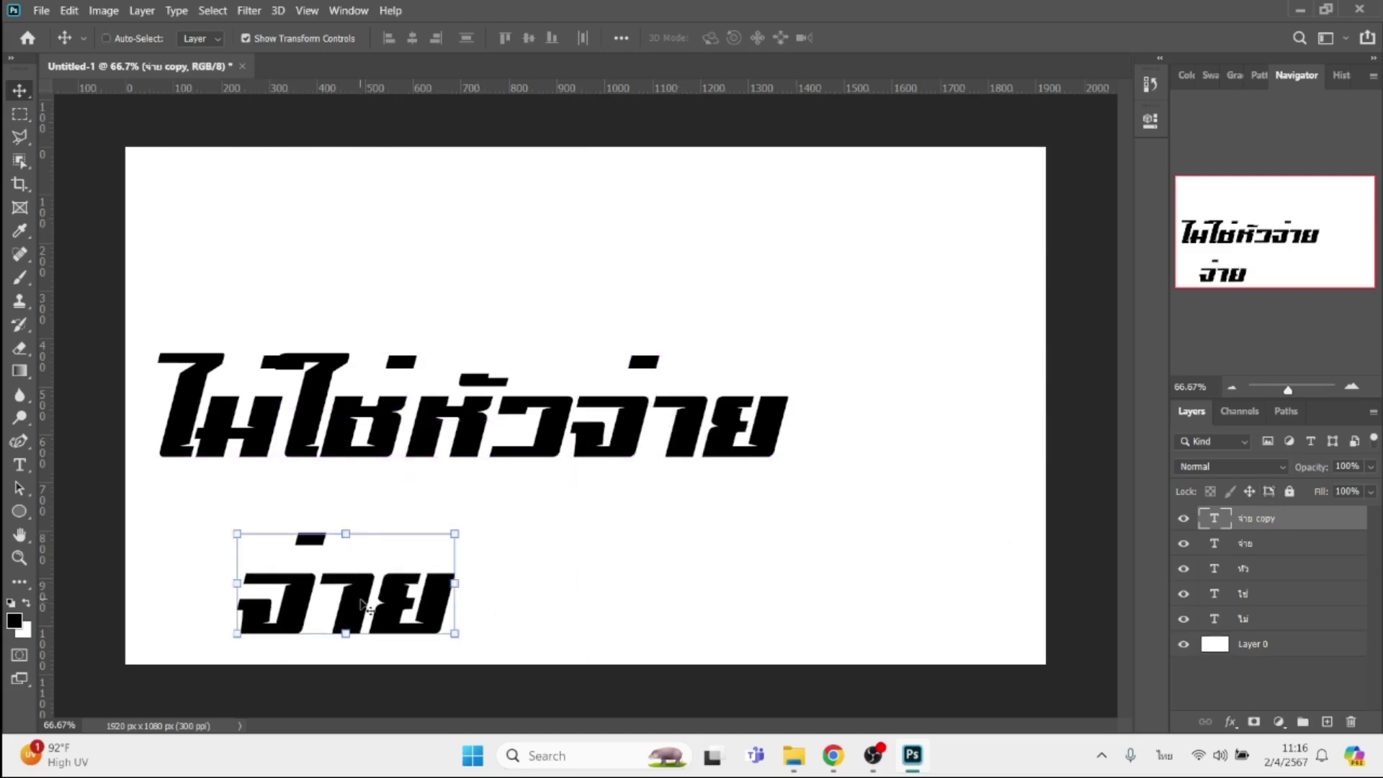
double_click(361, 587)
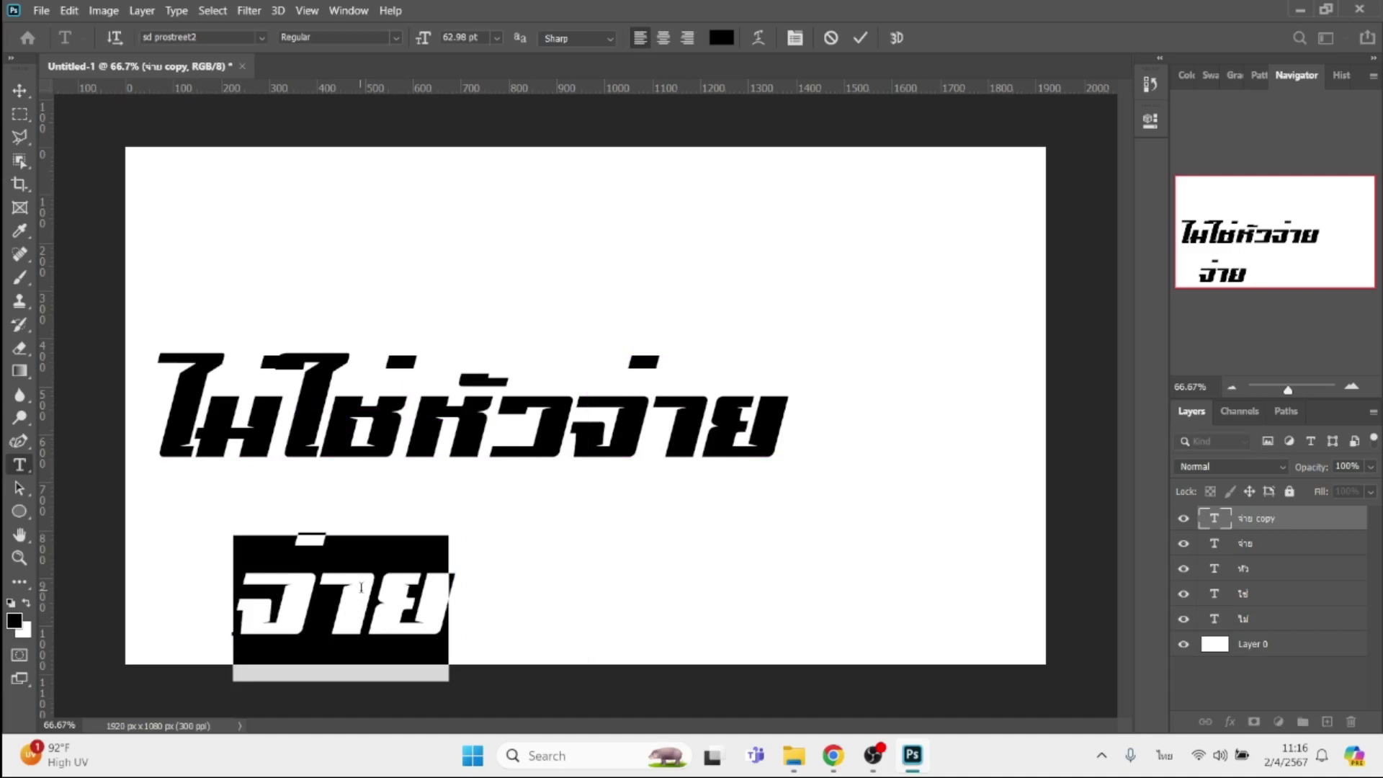
text(กู)
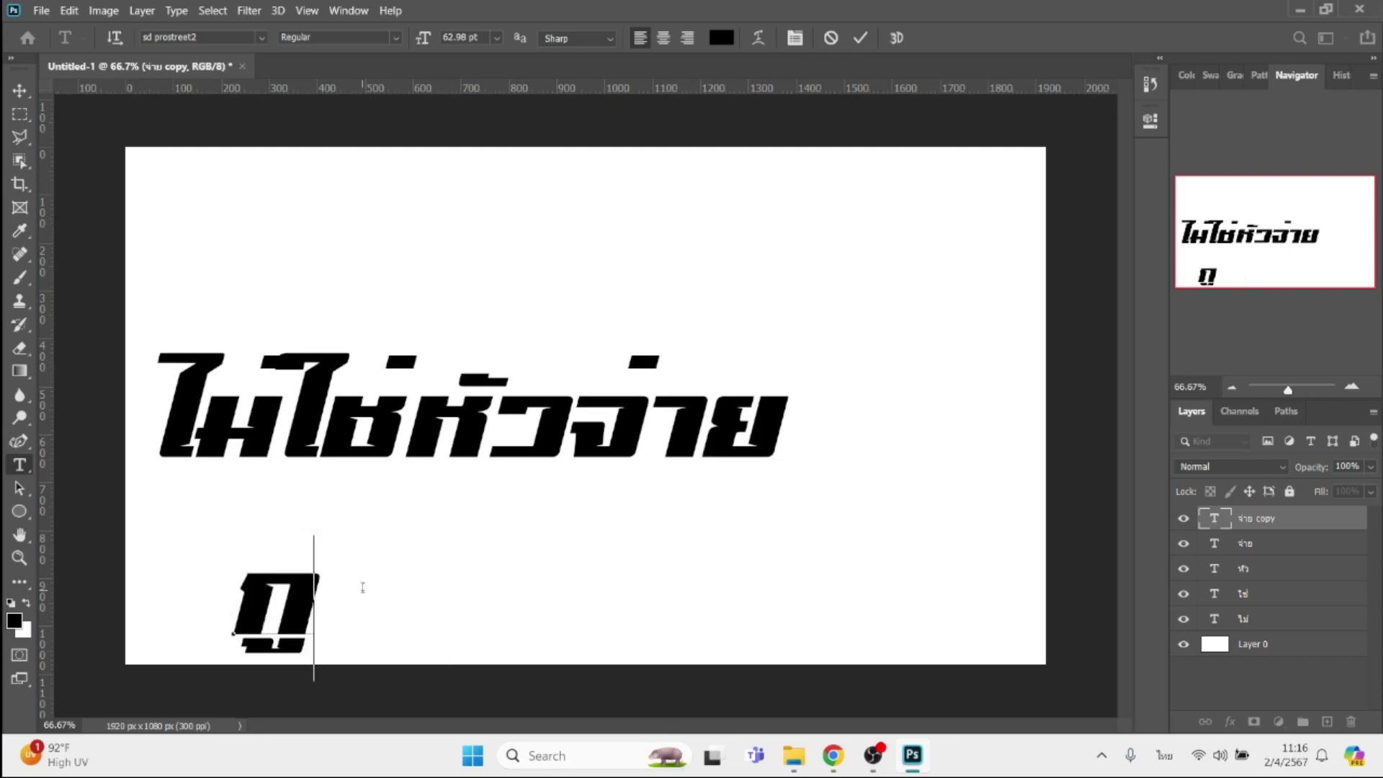
text(ผ)
text(่าย)
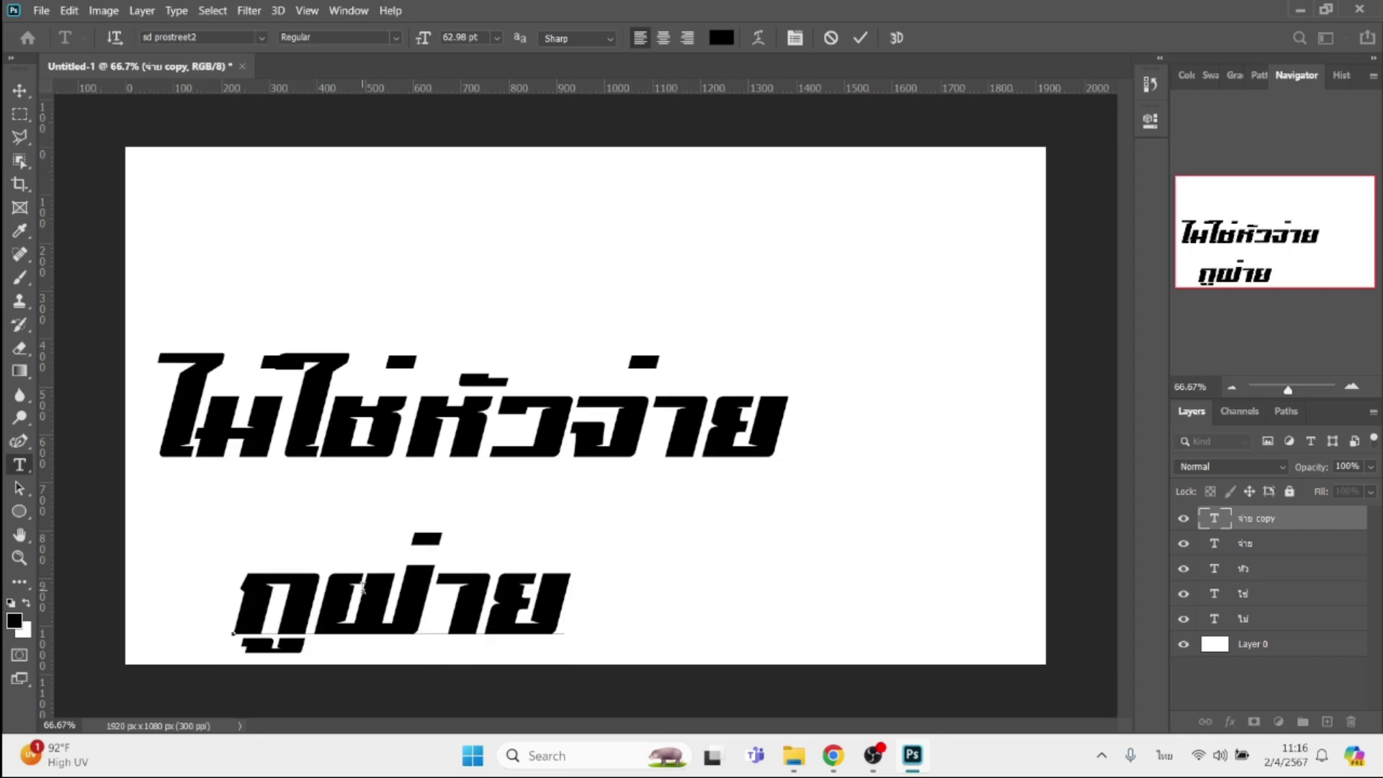
text(ผลิต)
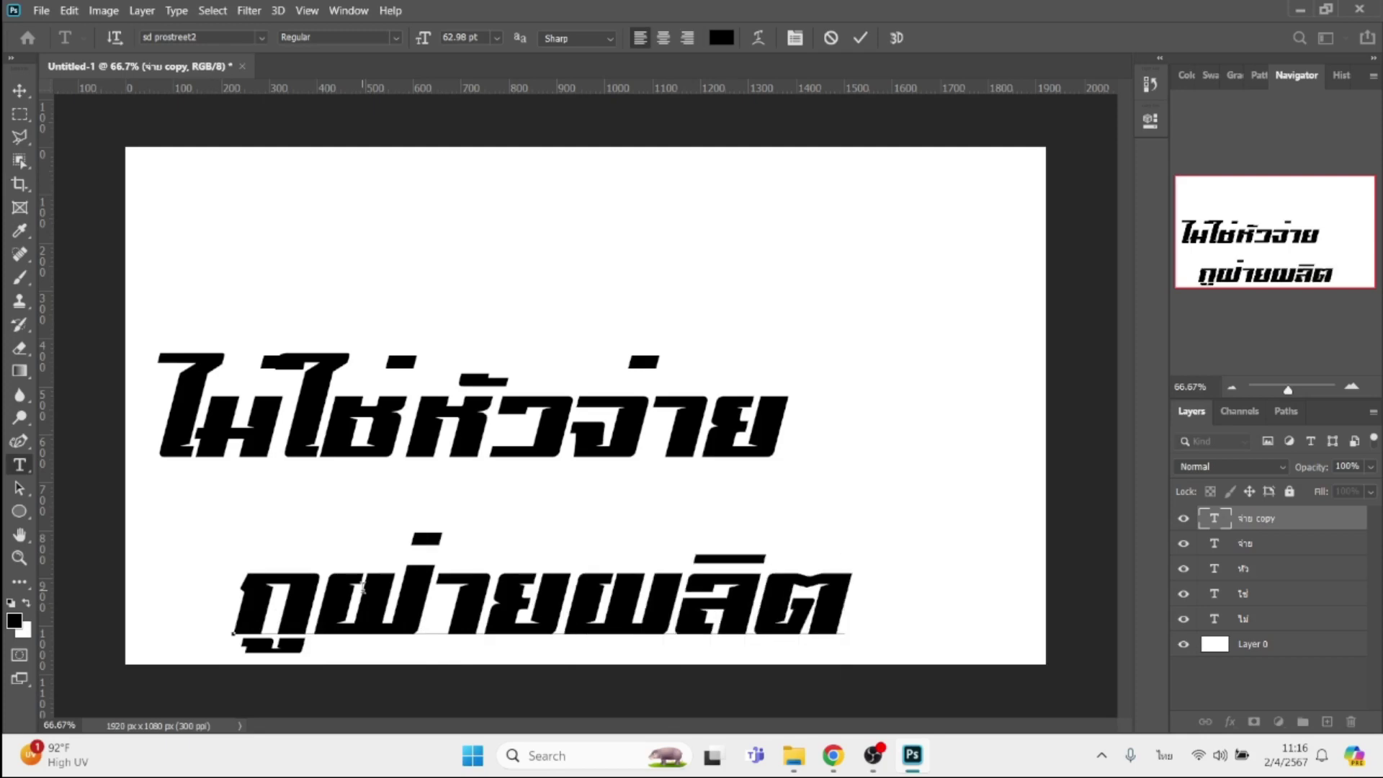
click(20, 92)
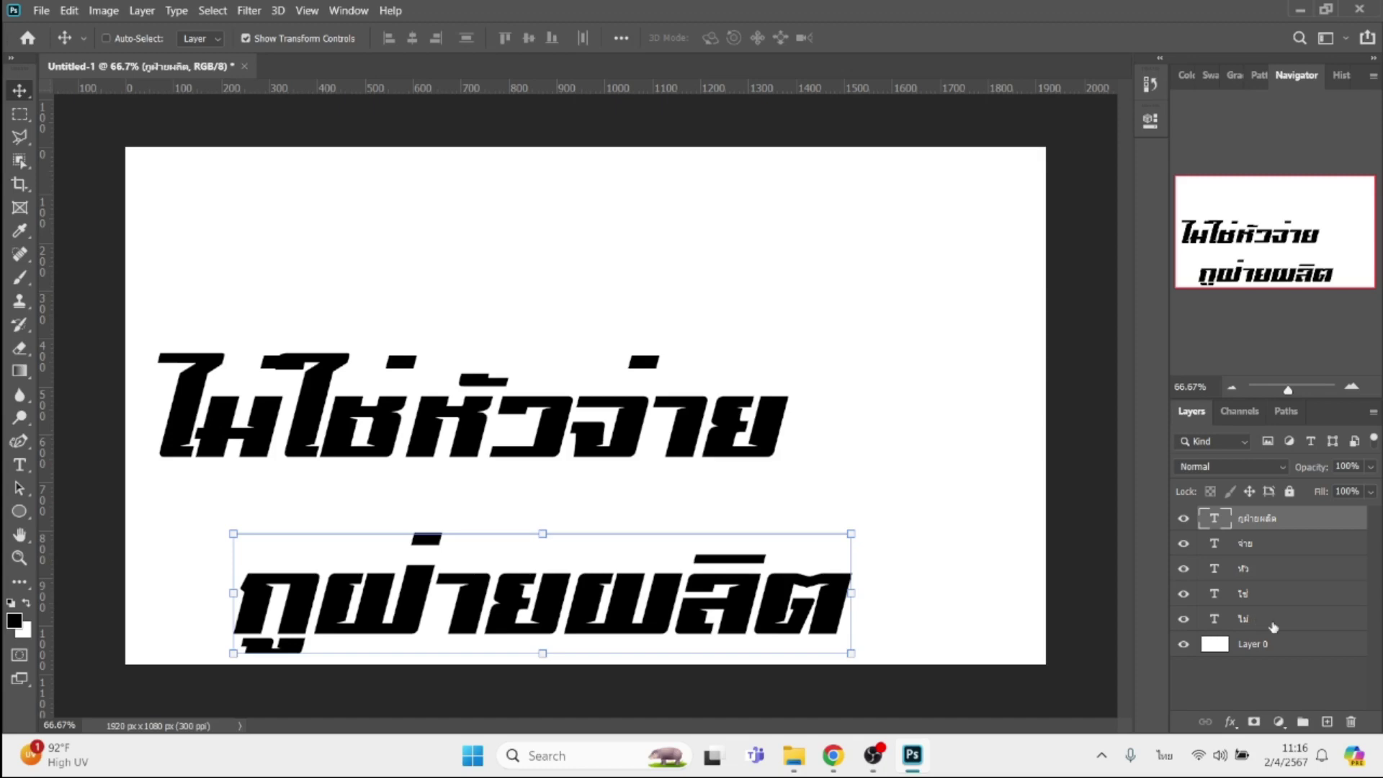
Scale the four first-line word layers to about 118% and move the line up and right.
click(1270, 622)
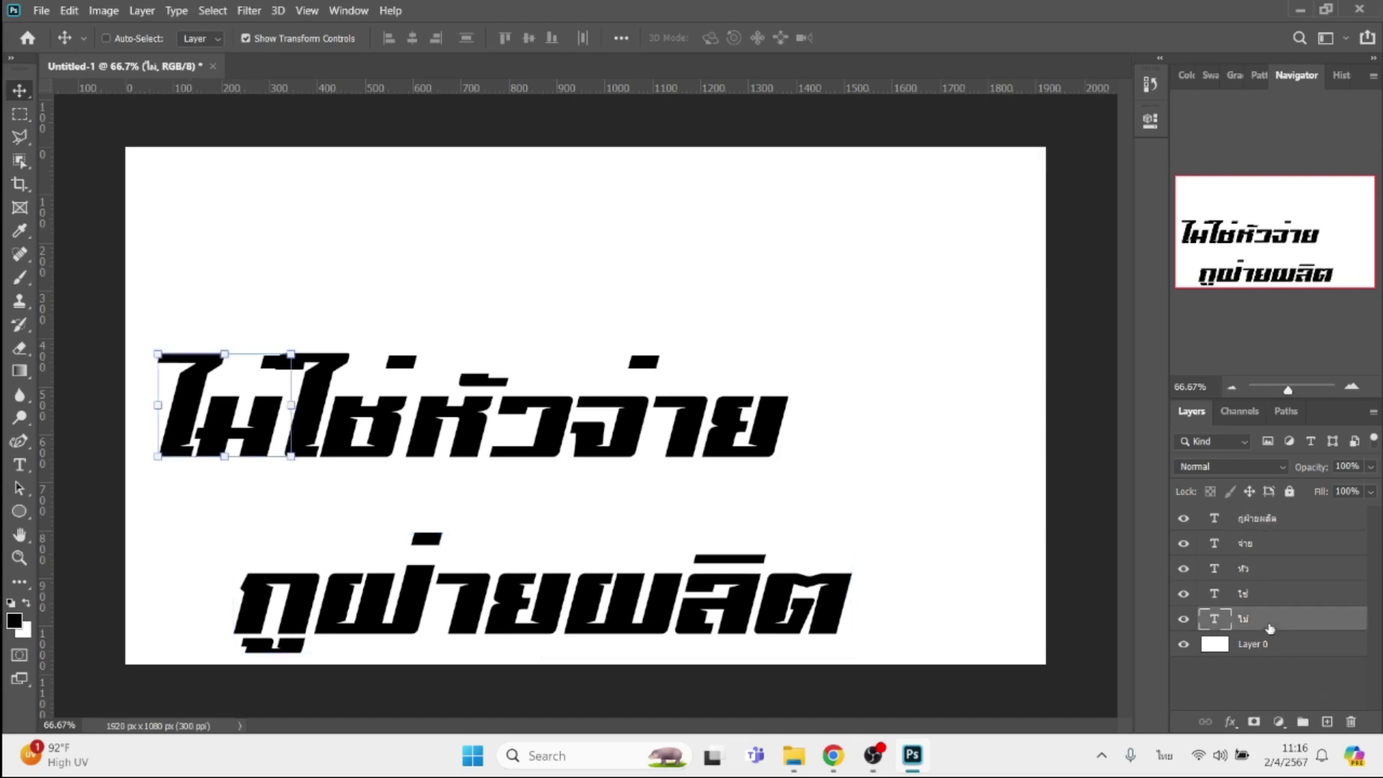
shift+click(1282, 547)
click(788, 354)
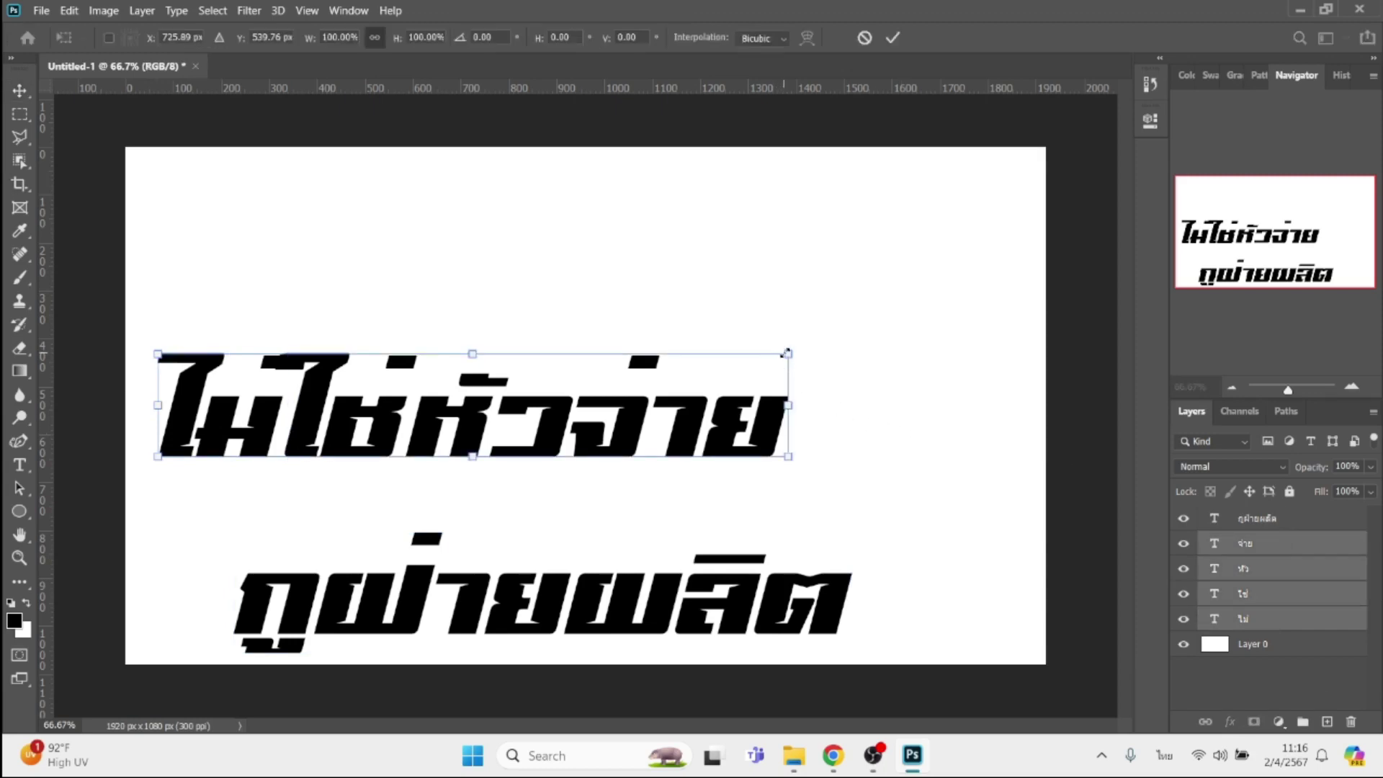
drag(788, 354, 888, 306)
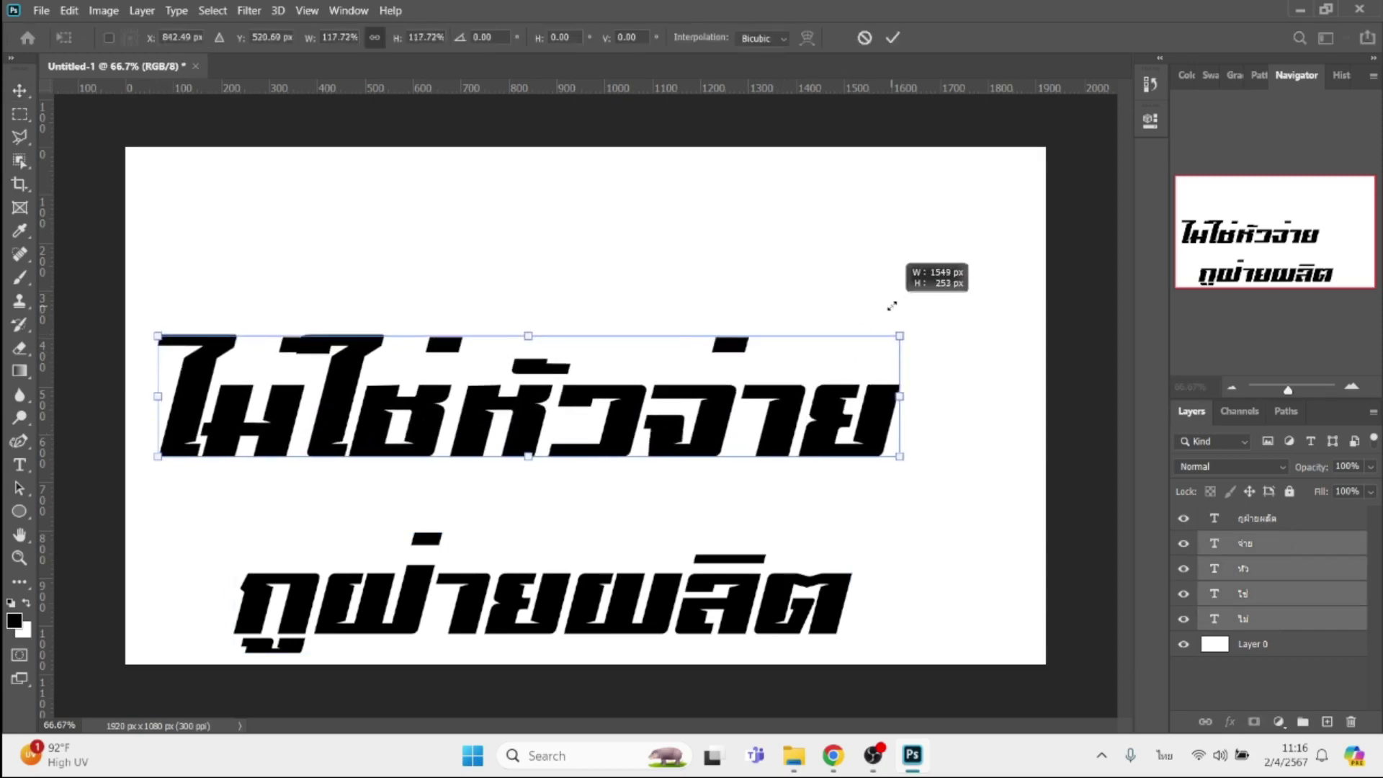
key(Return)
drag(527, 407, 578, 387)
click(1283, 623)
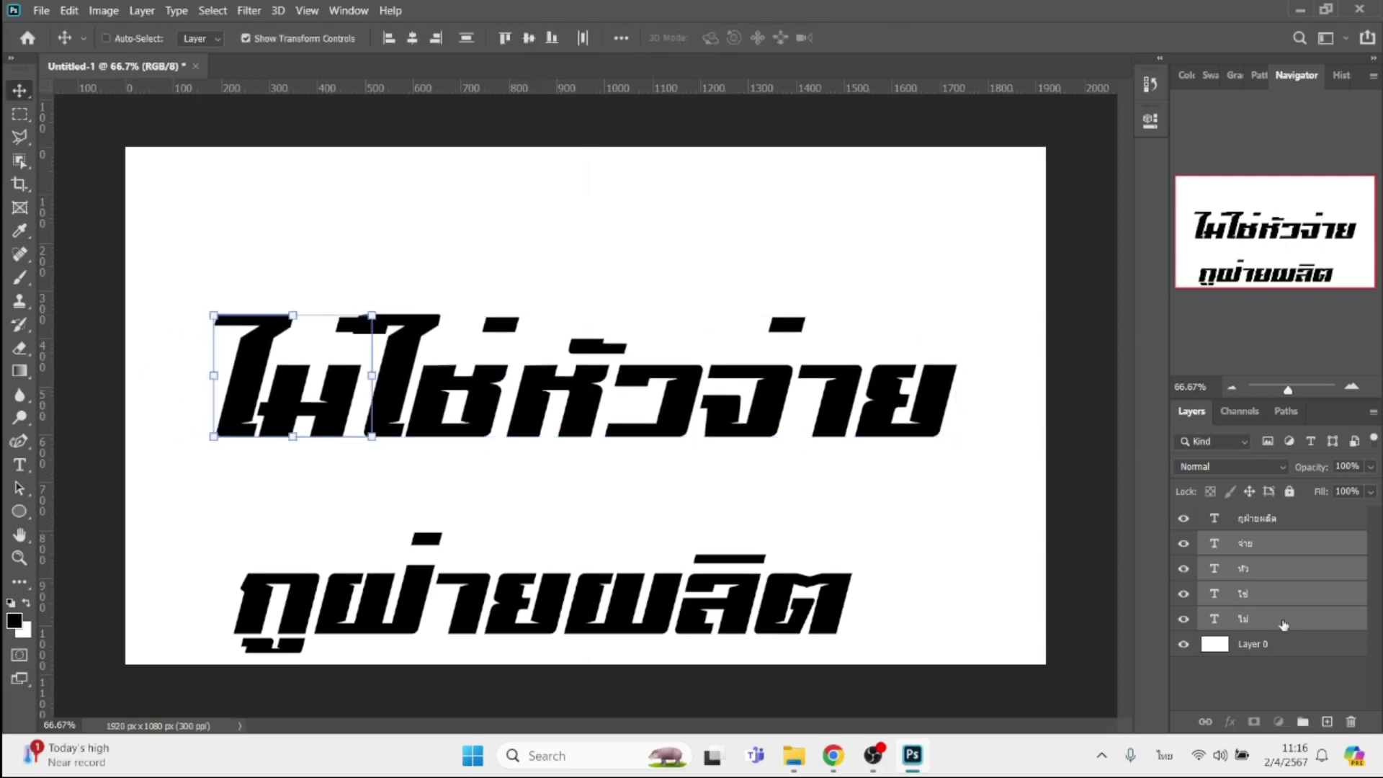
Give ไม่ a 10 px black outside stroke and an e2fc05 yellow-green colour overlay.
click(1228, 723)
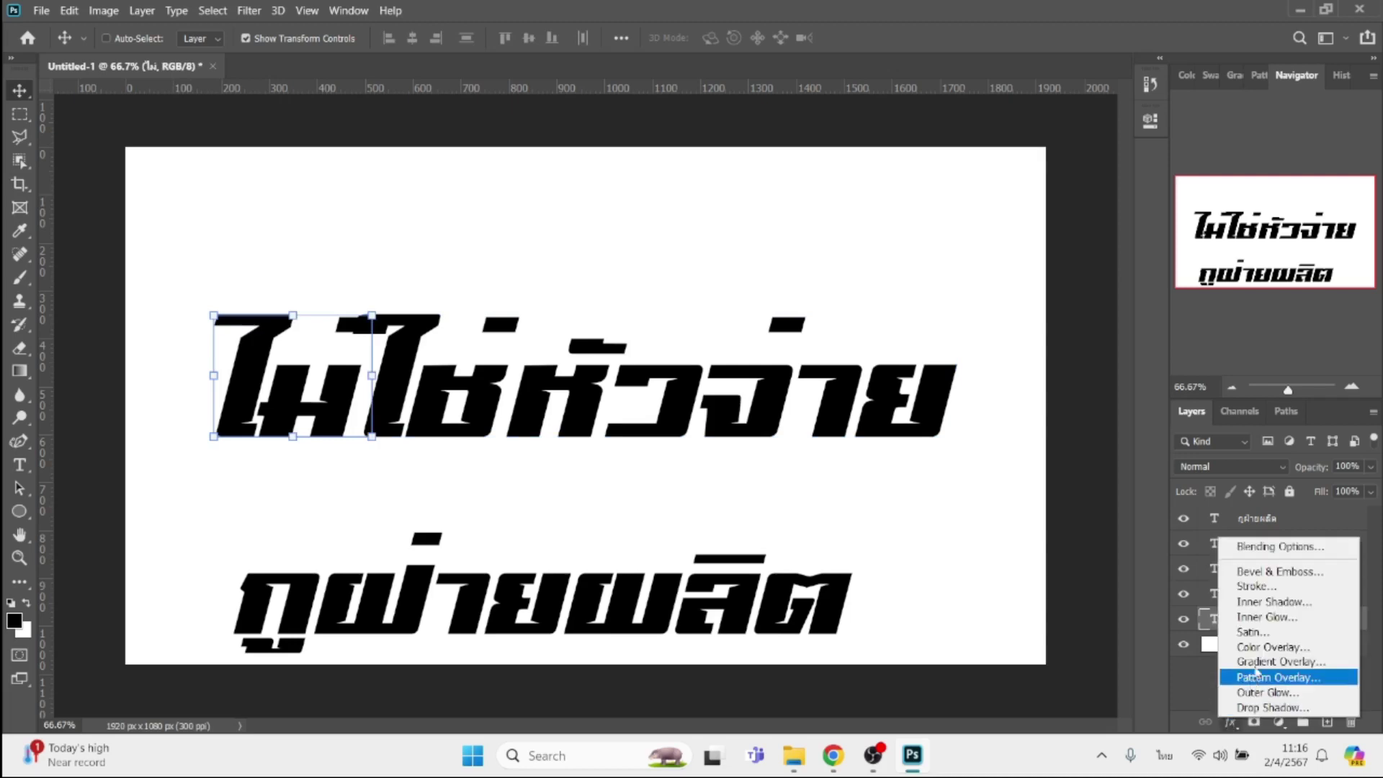
click(1261, 589)
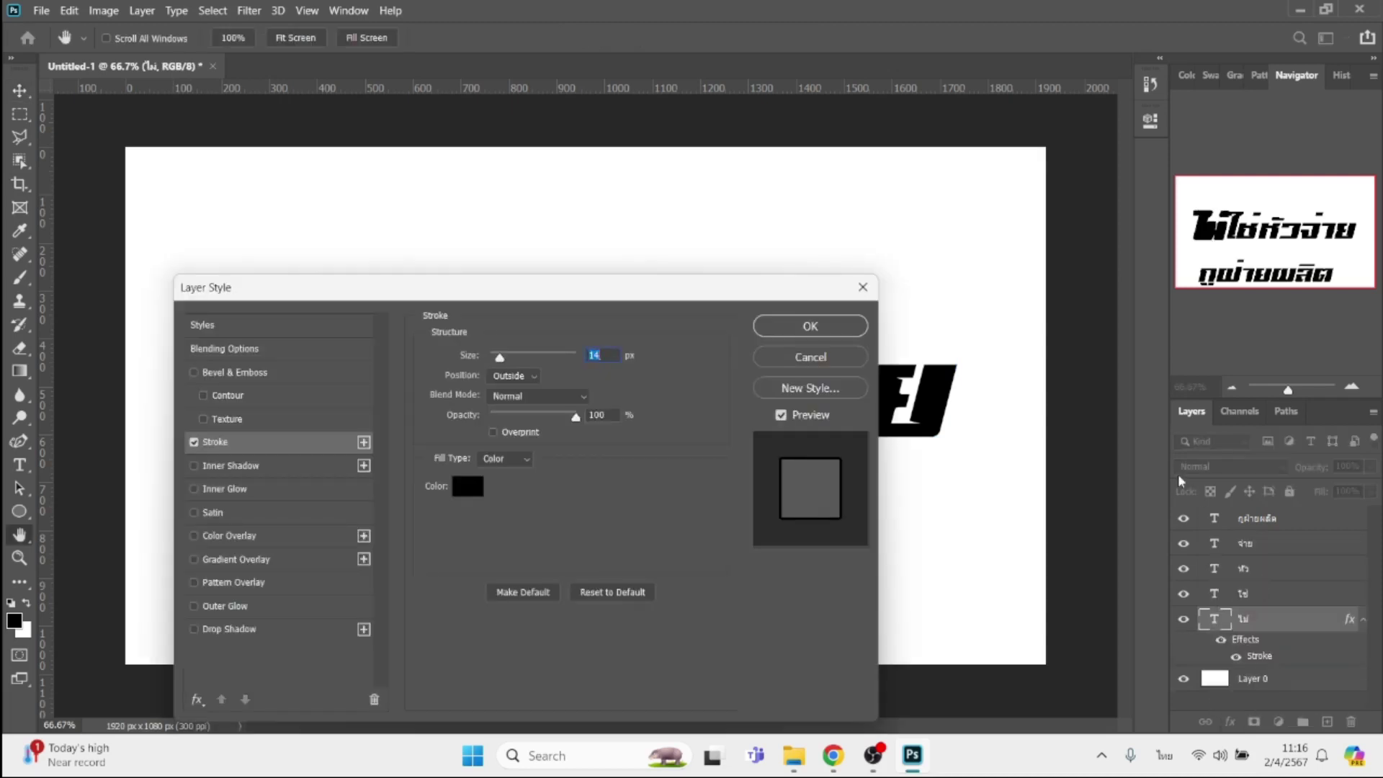
text(10)
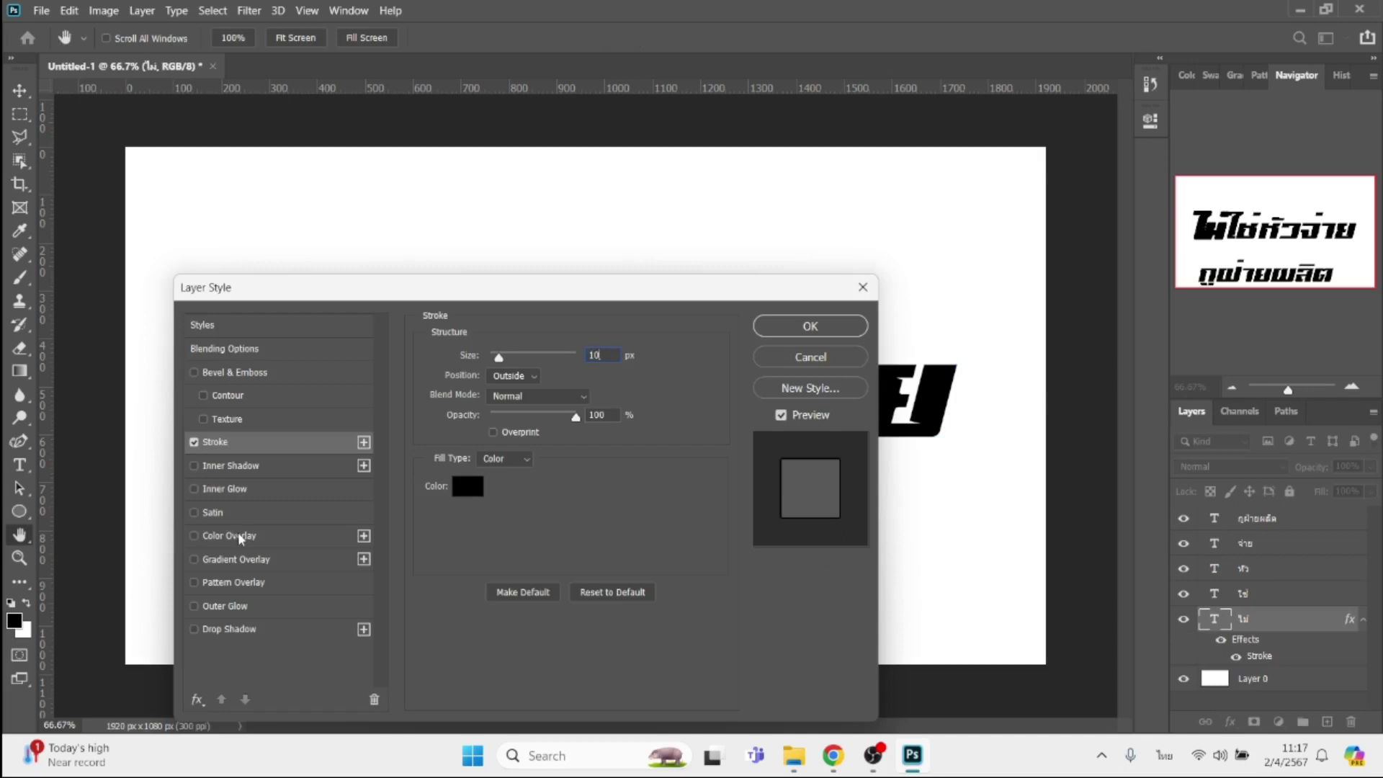
click(240, 536)
click(609, 358)
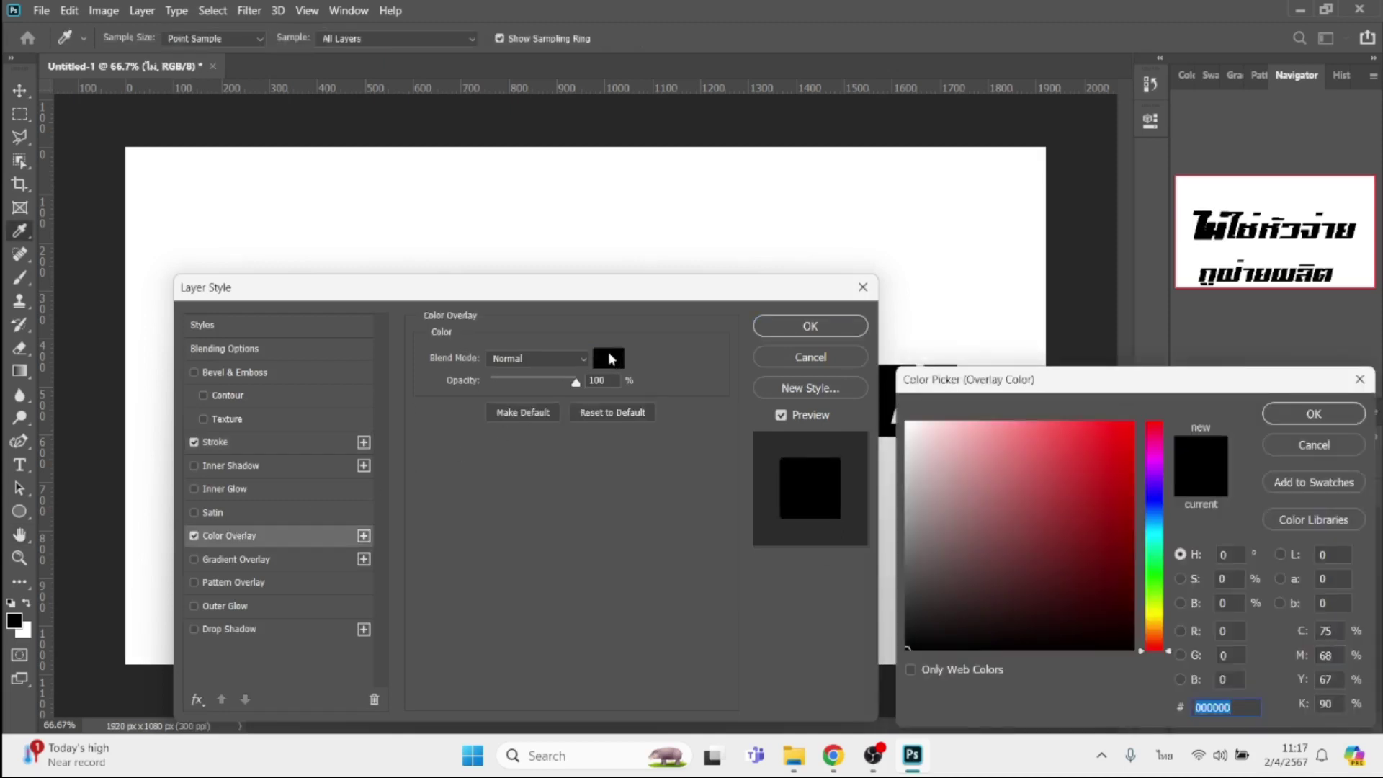
click(1130, 425)
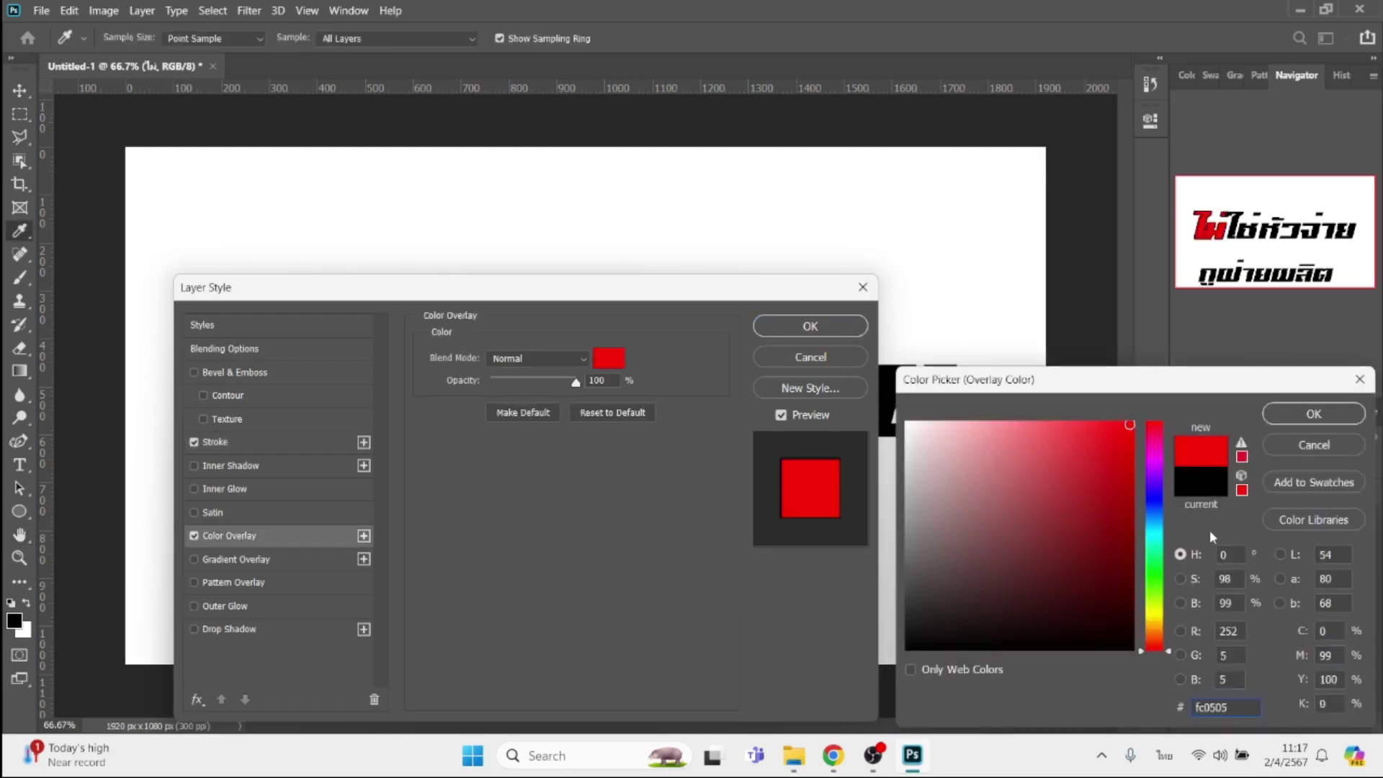
click(1160, 610)
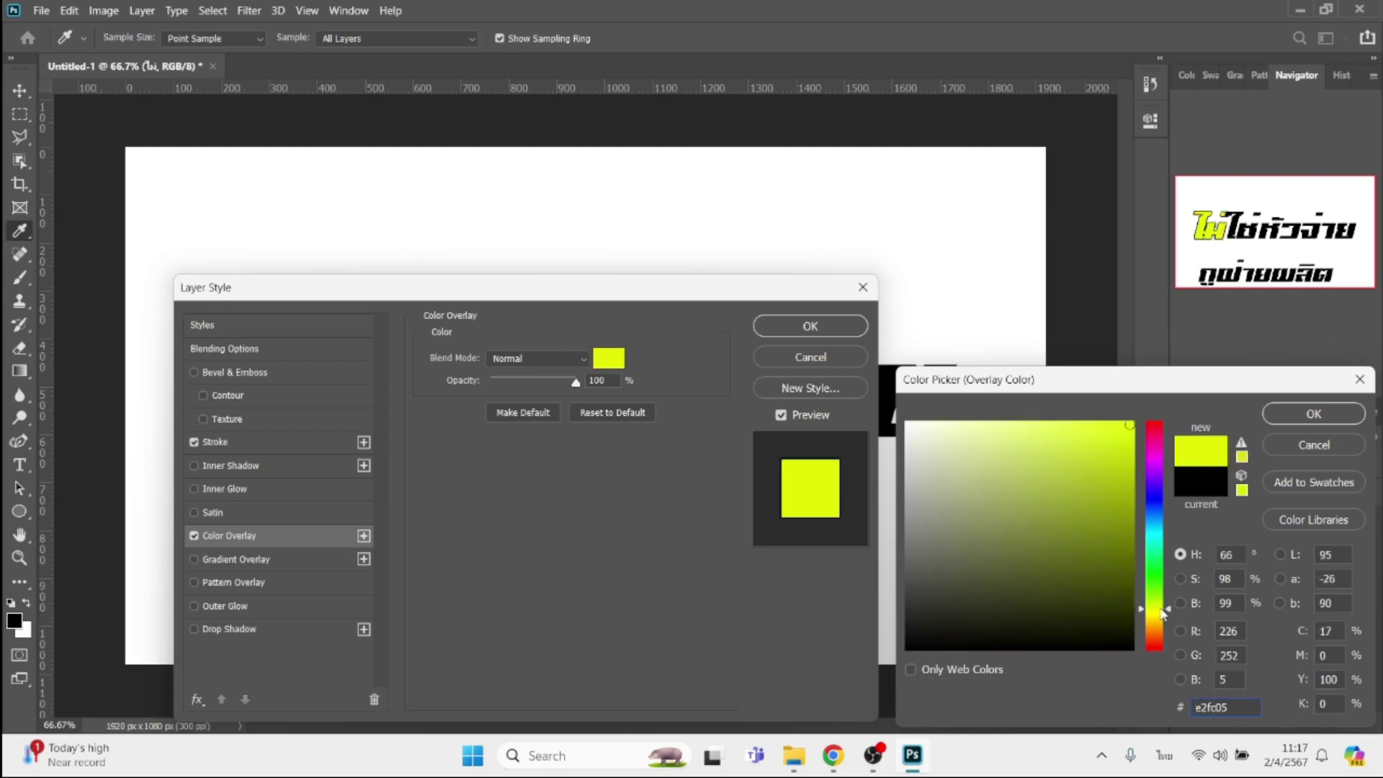
key(Return)
key(Return)
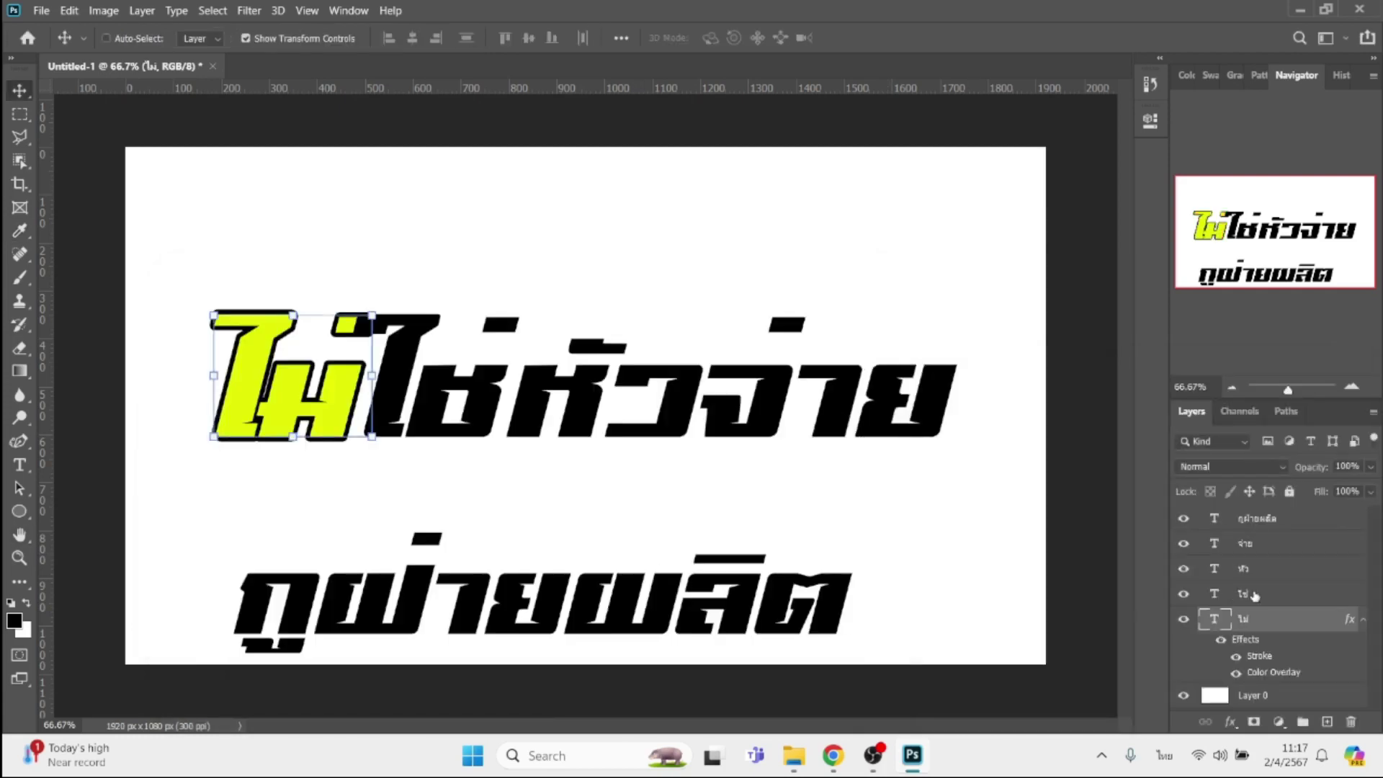
Give ใช่ a black stroke and a bright green 16fc05 colour overlay.
click(1254, 595)
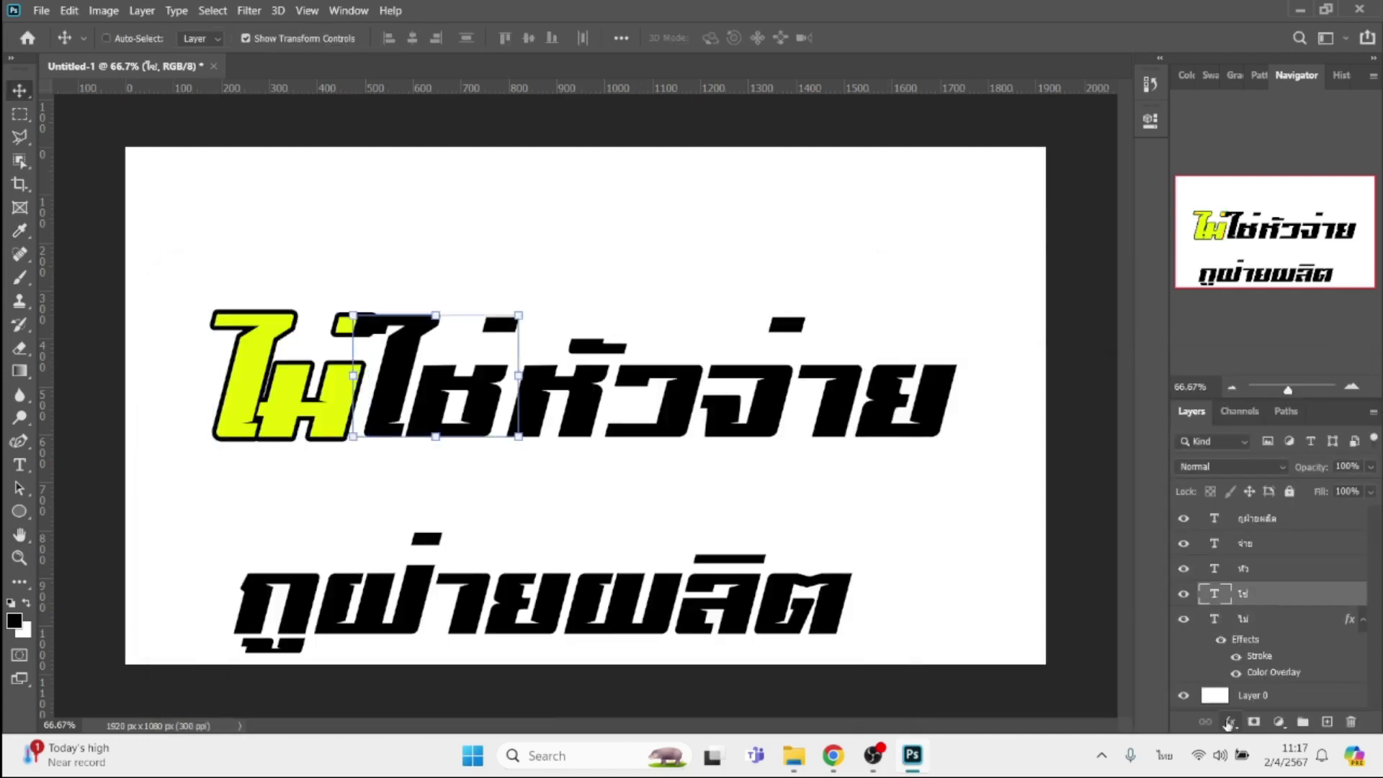
click(1230, 723)
click(1261, 597)
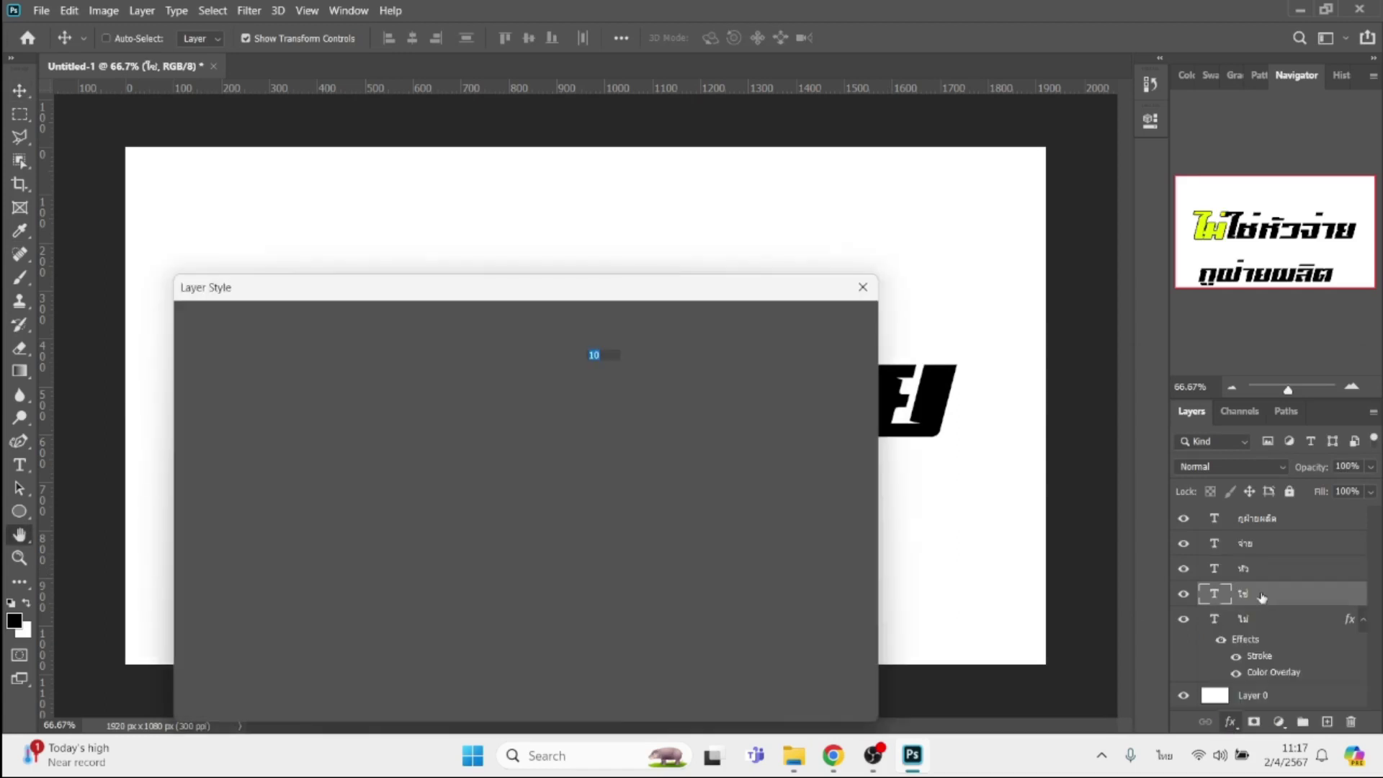
click(258, 538)
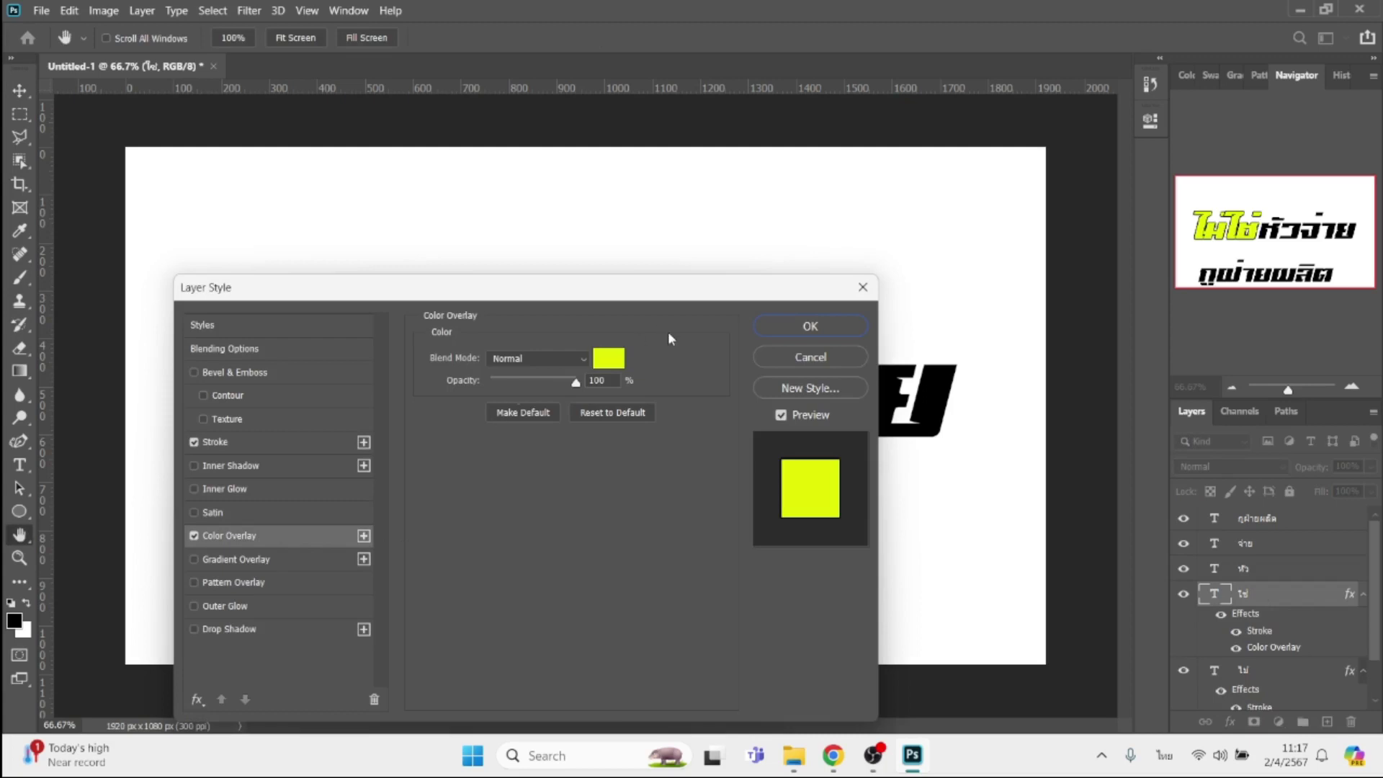
click(610, 357)
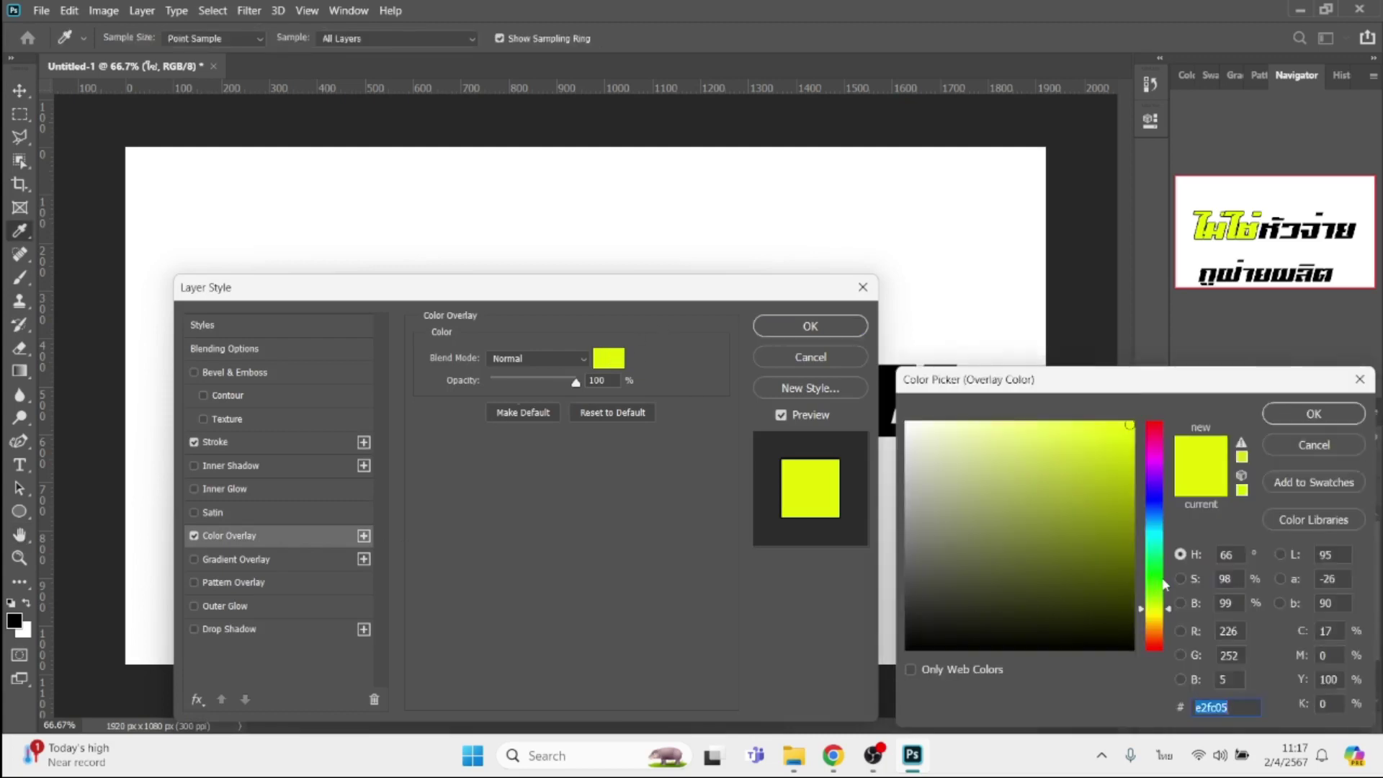
drag(1162, 595, 1160, 578)
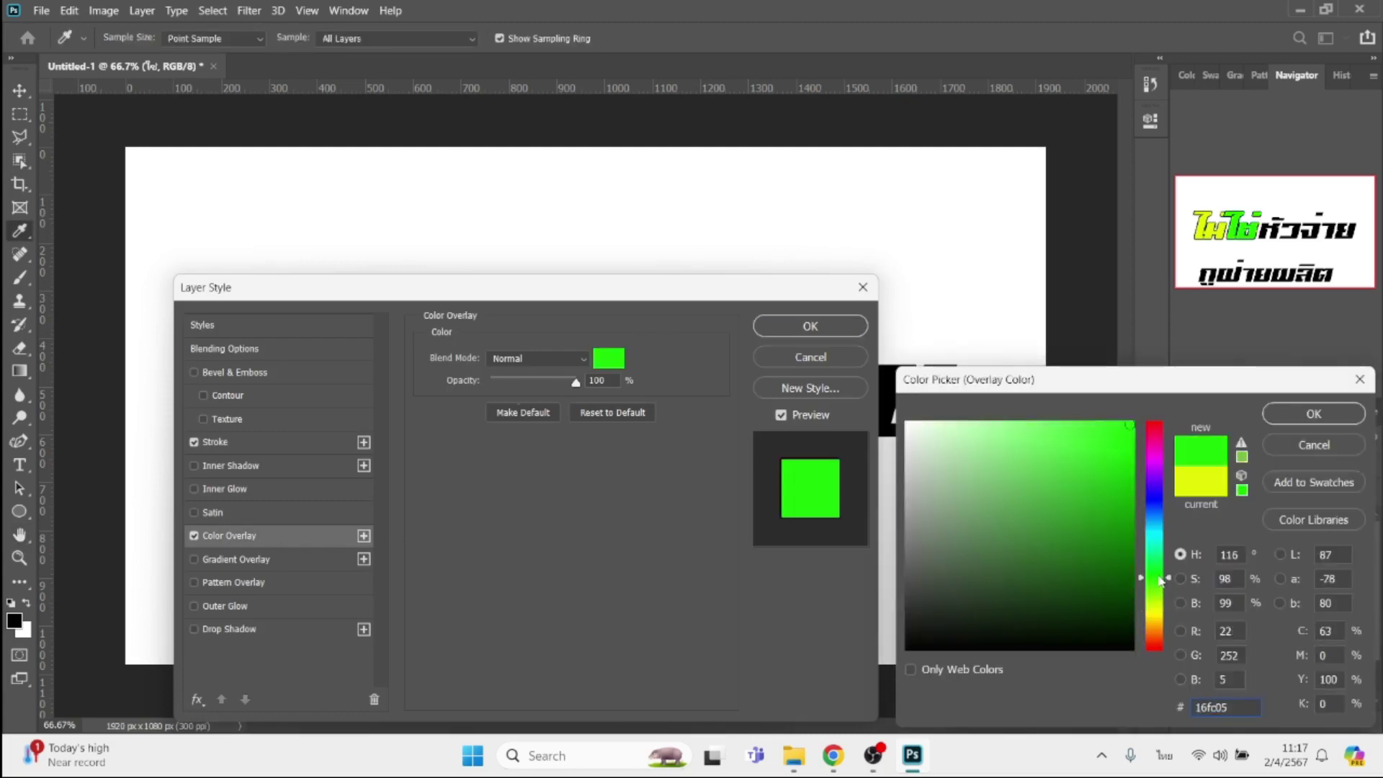
key(Return)
key(Return)
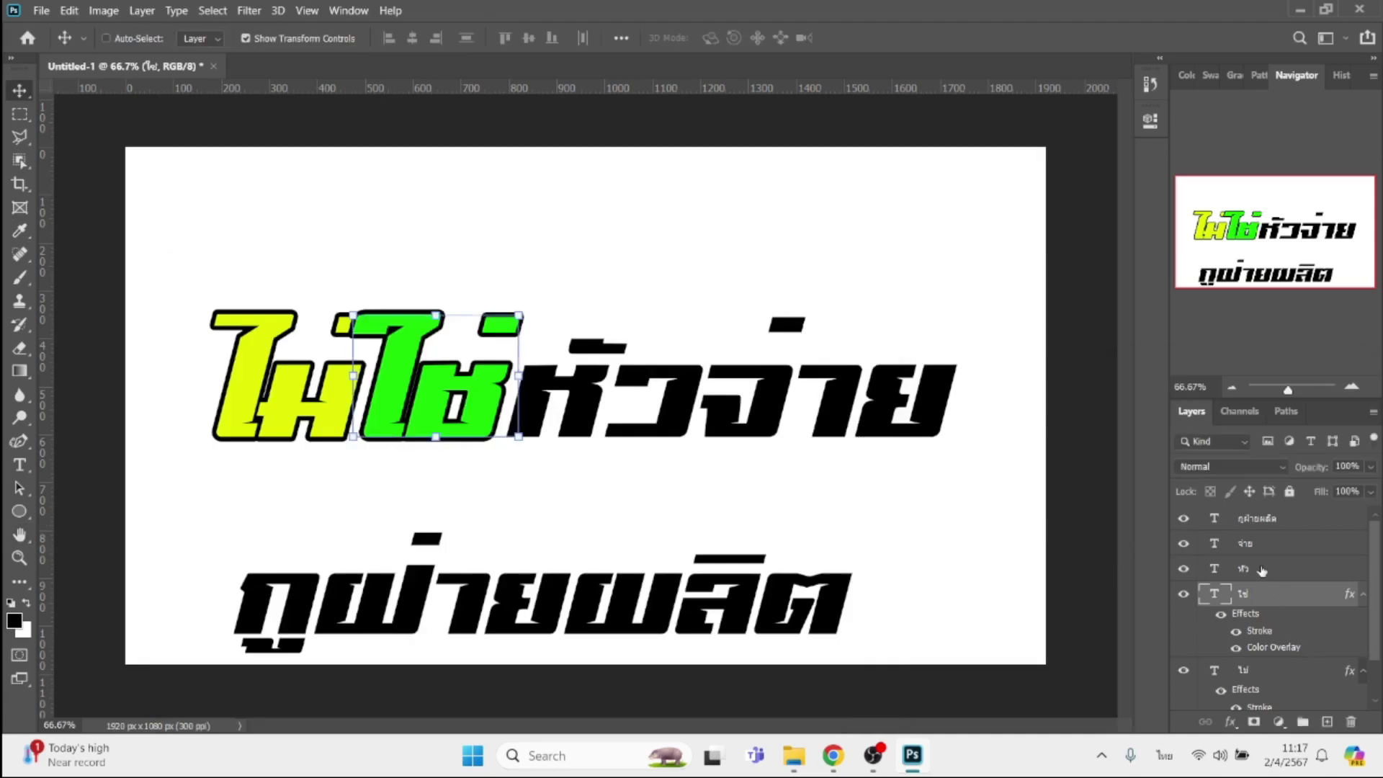
Give หัว a black stroke and an orange-red fc5105 colour overlay.
click(1262, 570)
click(1232, 722)
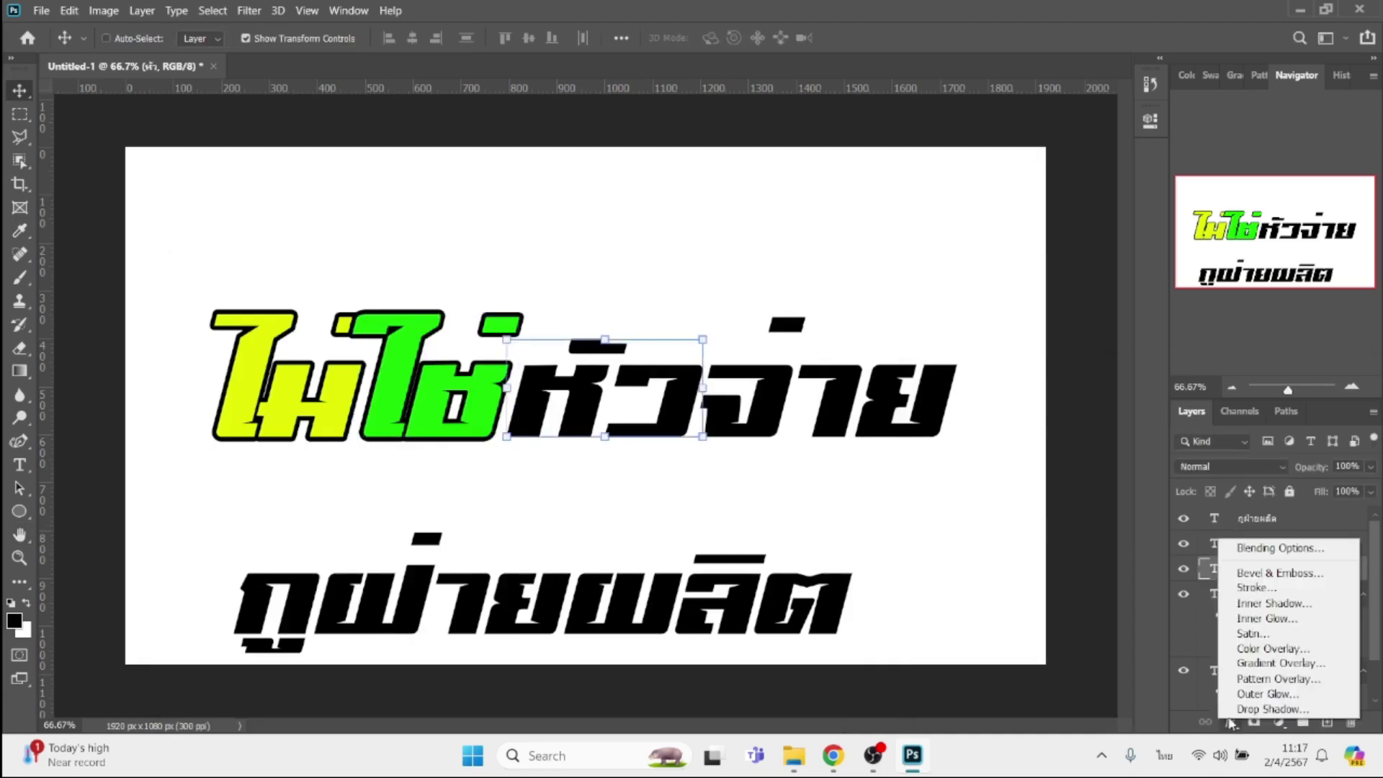
click(1247, 588)
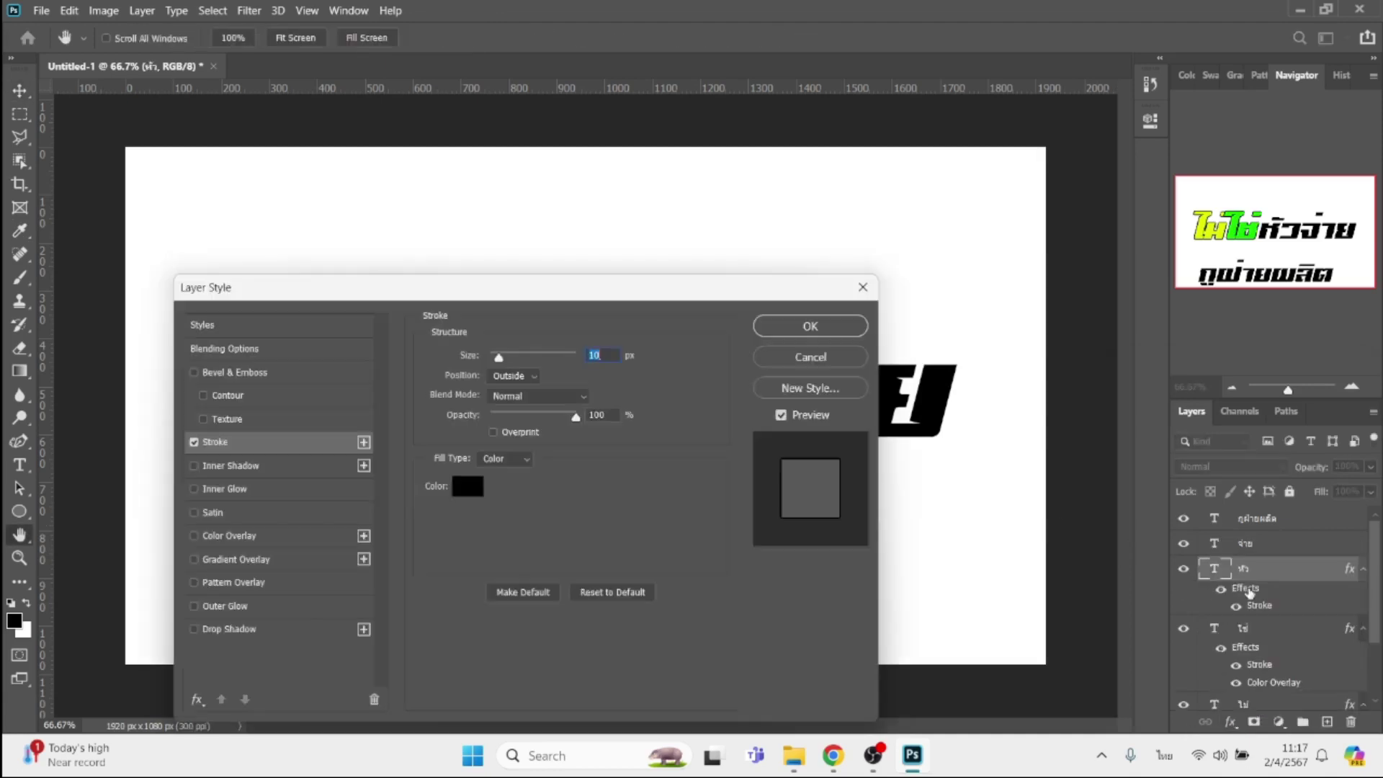
click(229, 536)
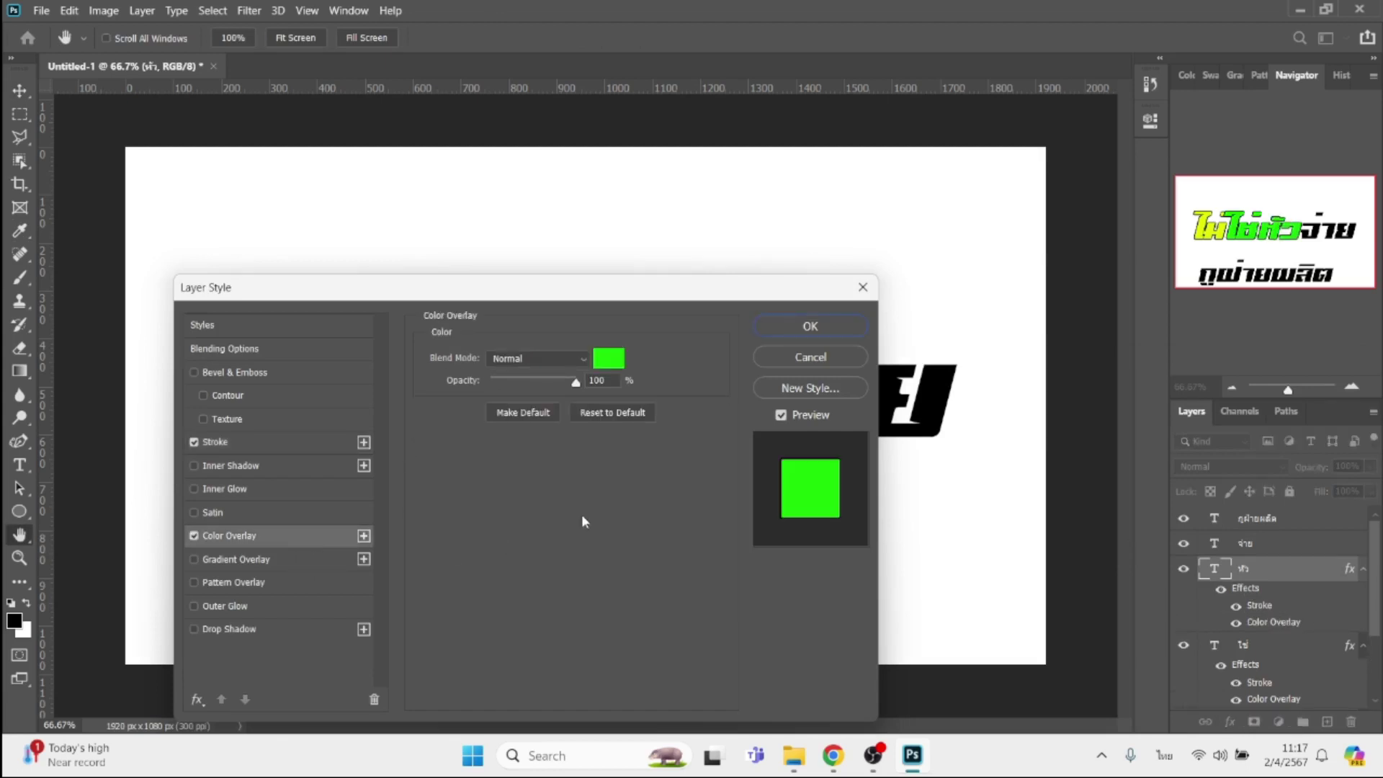
click(616, 362)
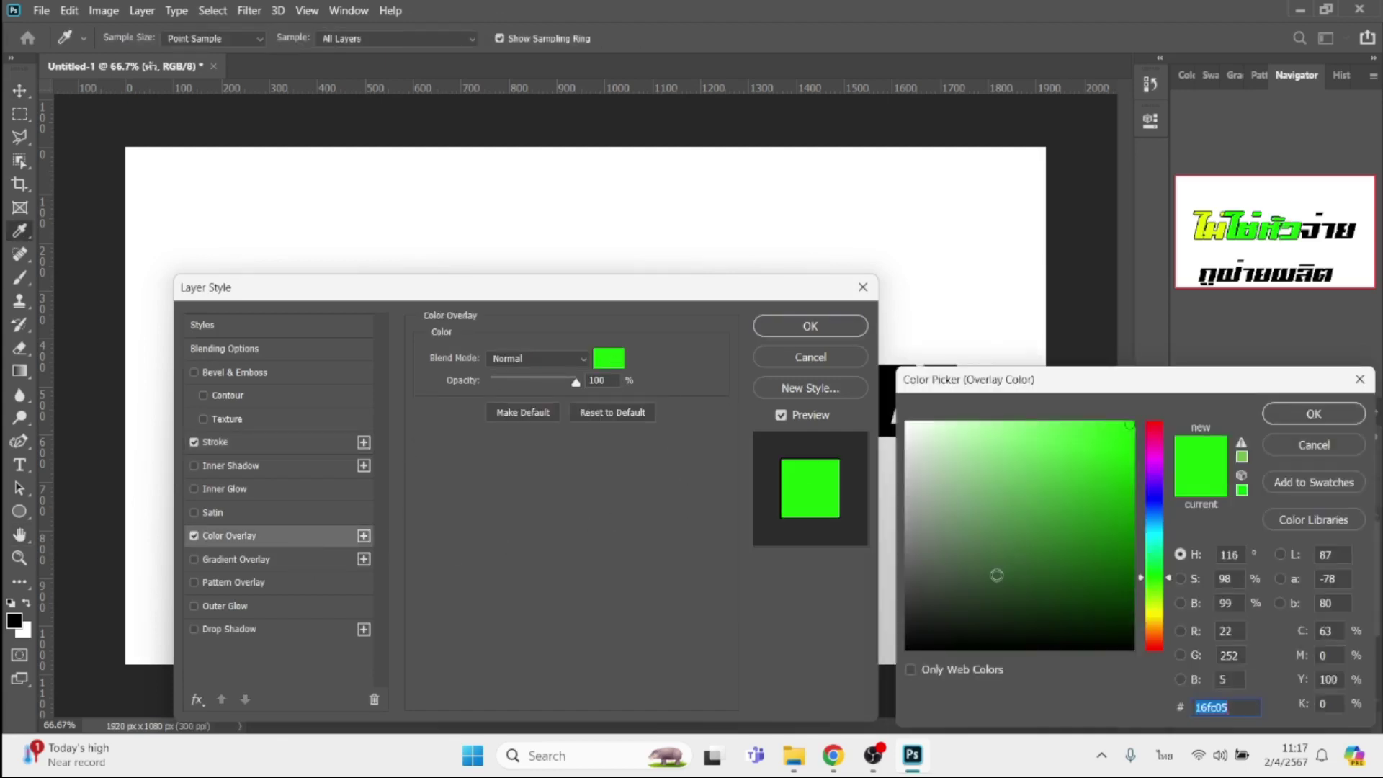
click(1161, 643)
key(Return)
key(Return)
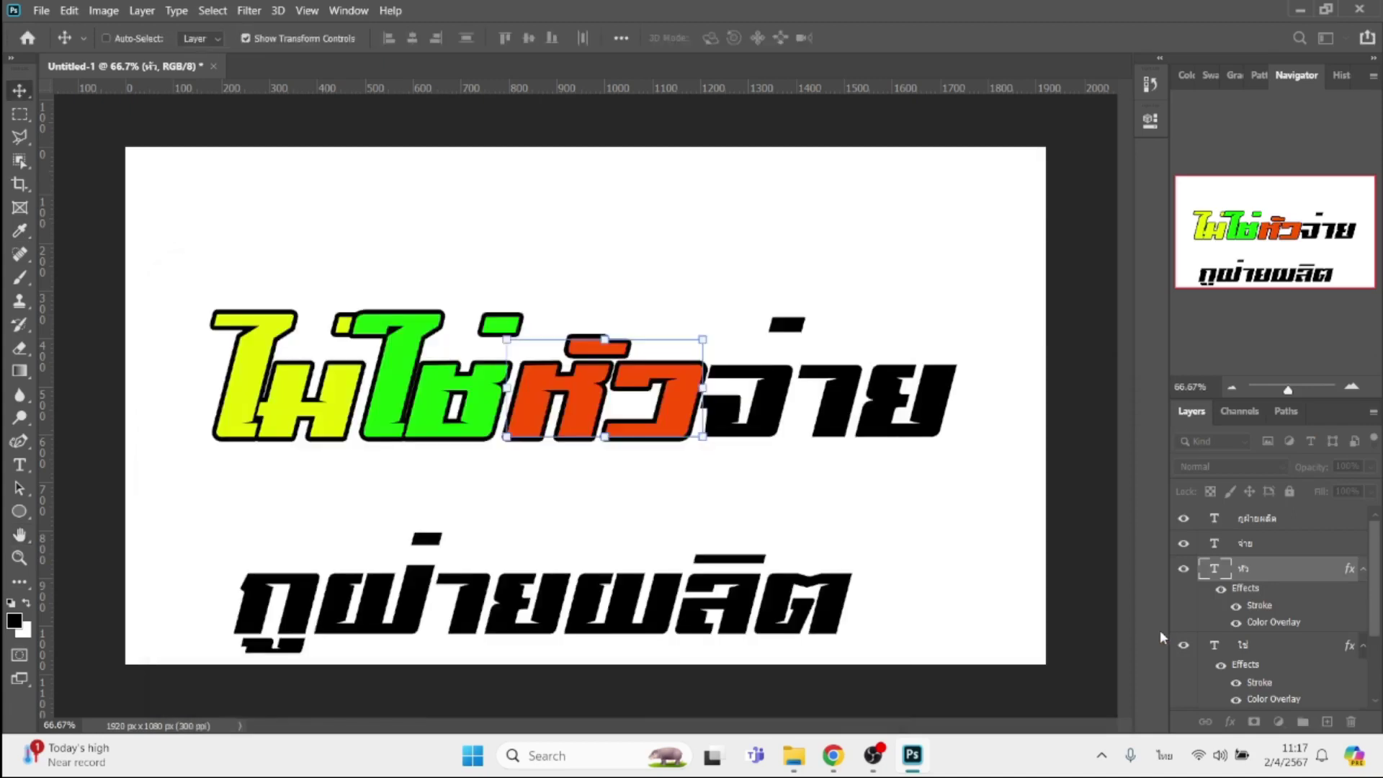
click(1280, 546)
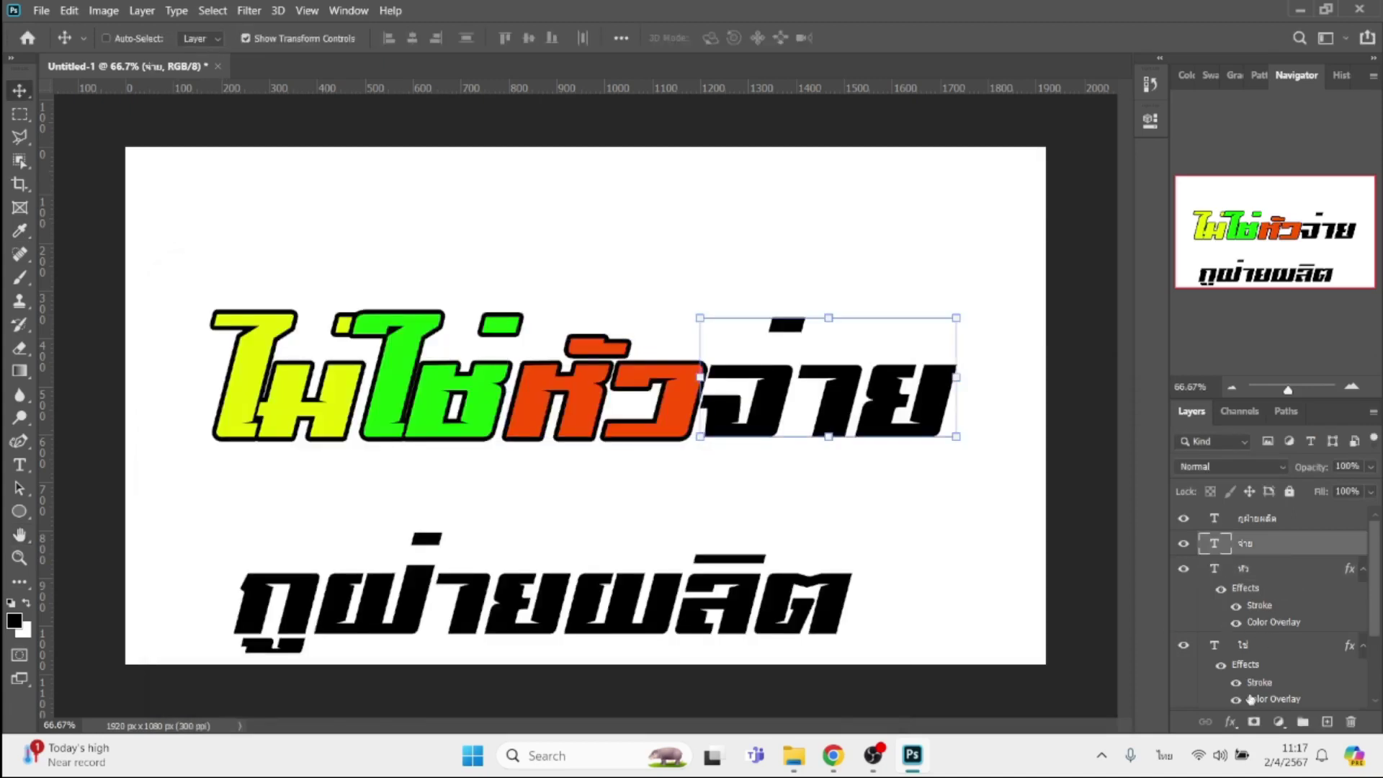
Give จ่าย a black stroke and a white ffffff colour overlay, then nudge it slightly right.
click(1230, 721)
click(1265, 587)
click(297, 535)
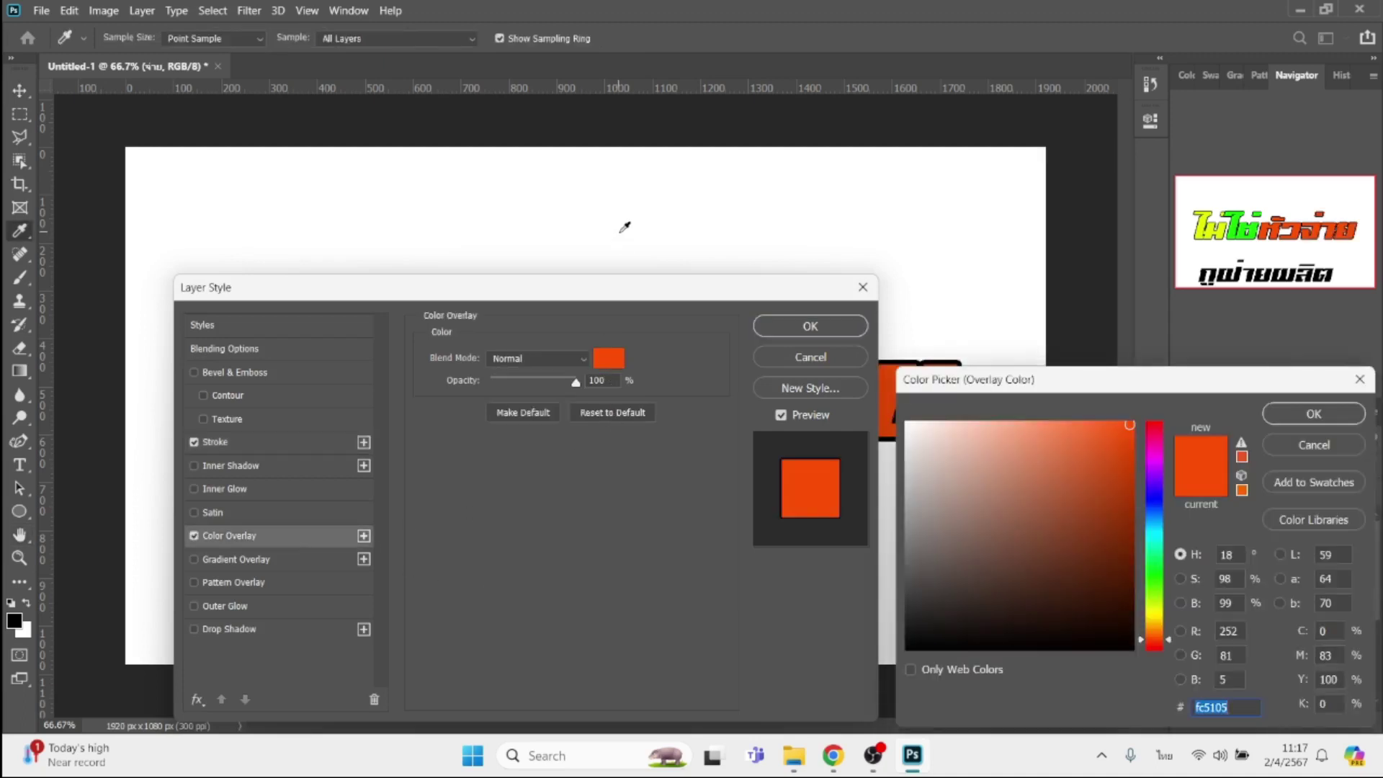
text(ffffff)
key(Return)
key(Return)
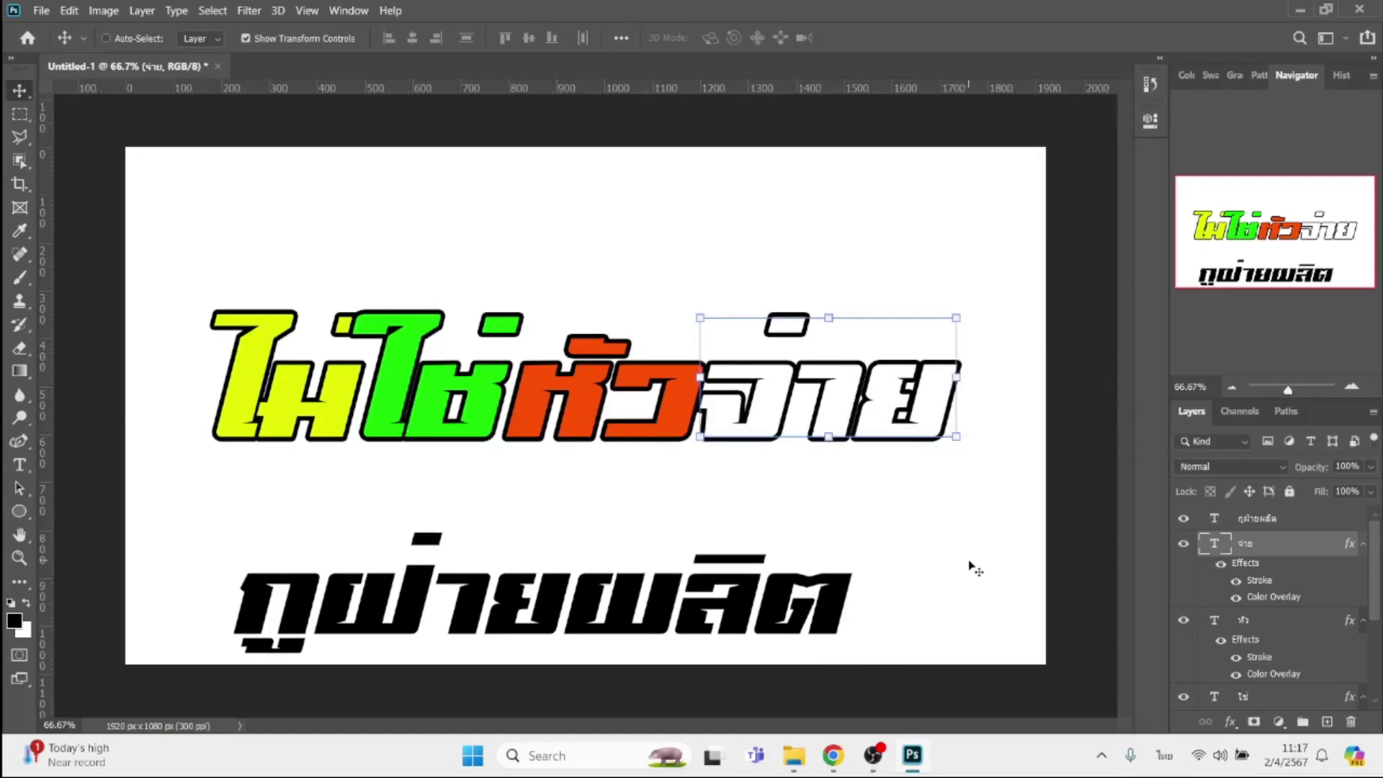
key(Right)
key(Right)
key(Right)
key(Right)
key(Right)
key(Right)
key(Right)
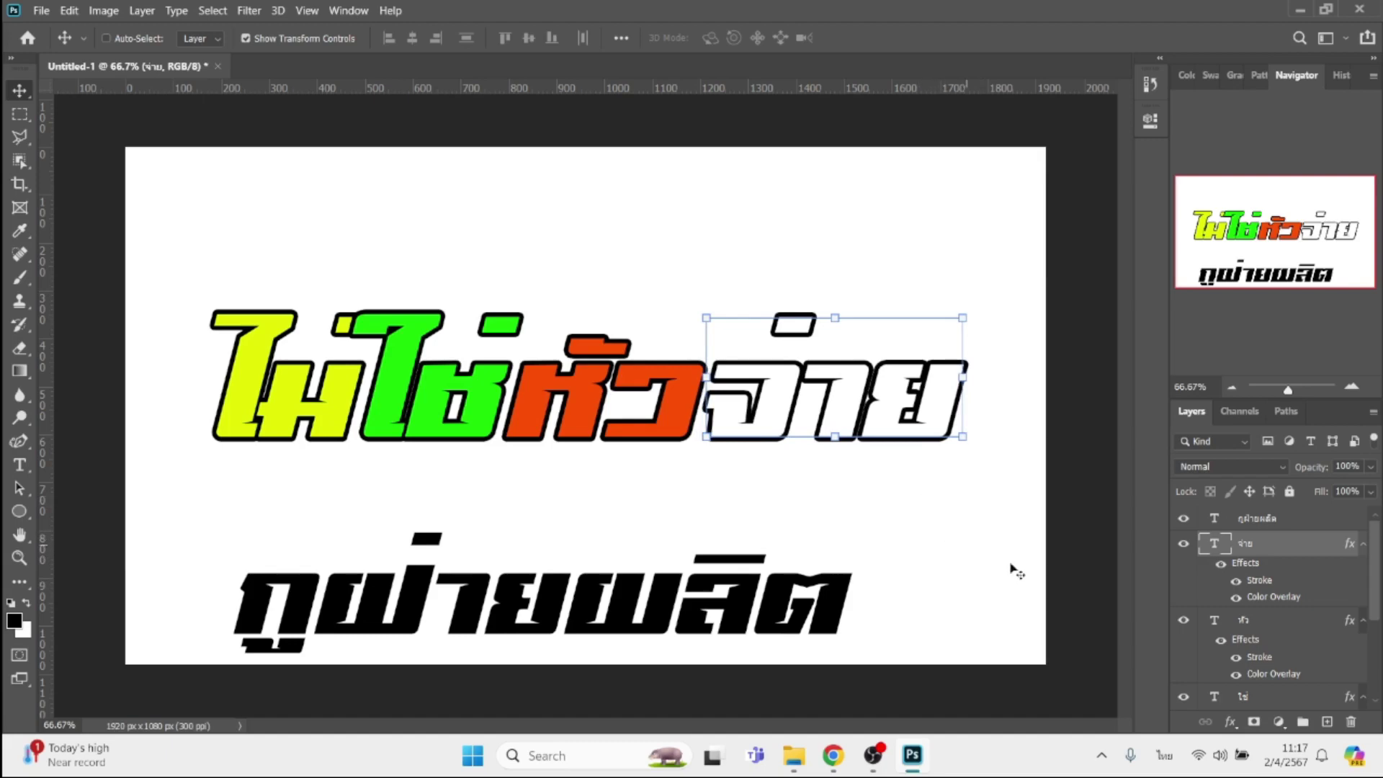
Scale the กูฝ่ายผลิต line down to about 63% and tuck it beneath จ่าย on the right.
click(1272, 521)
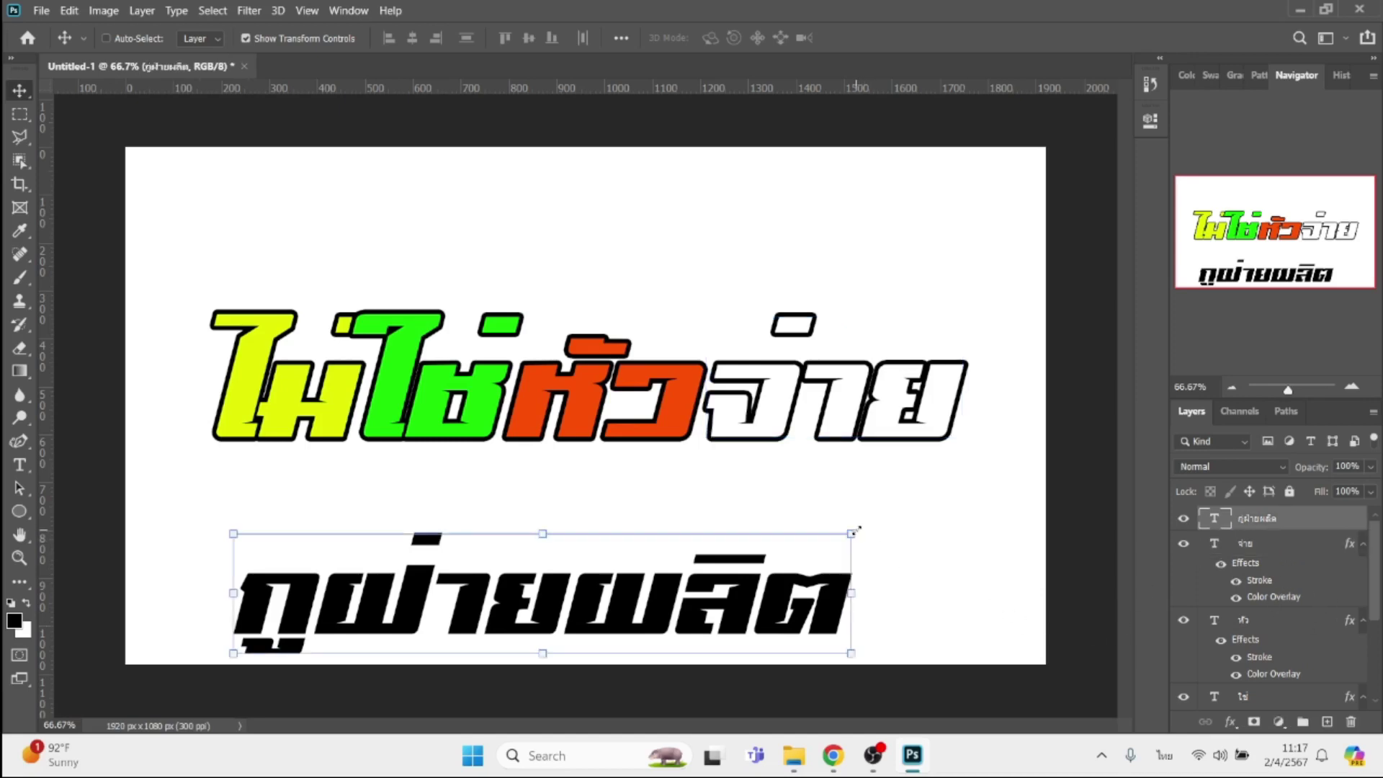
drag(854, 532, 625, 630)
drag(525, 644, 862, 475)
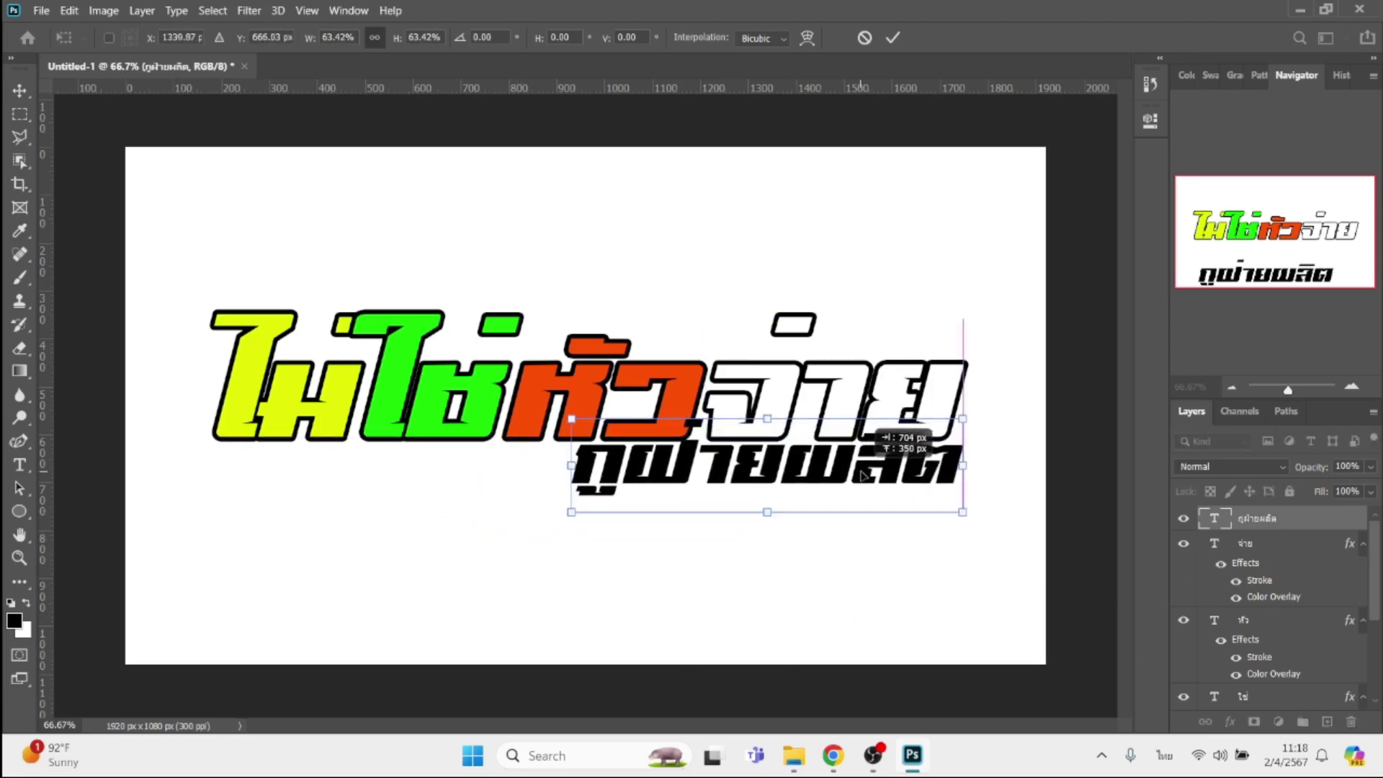
drag(862, 476, 851, 487)
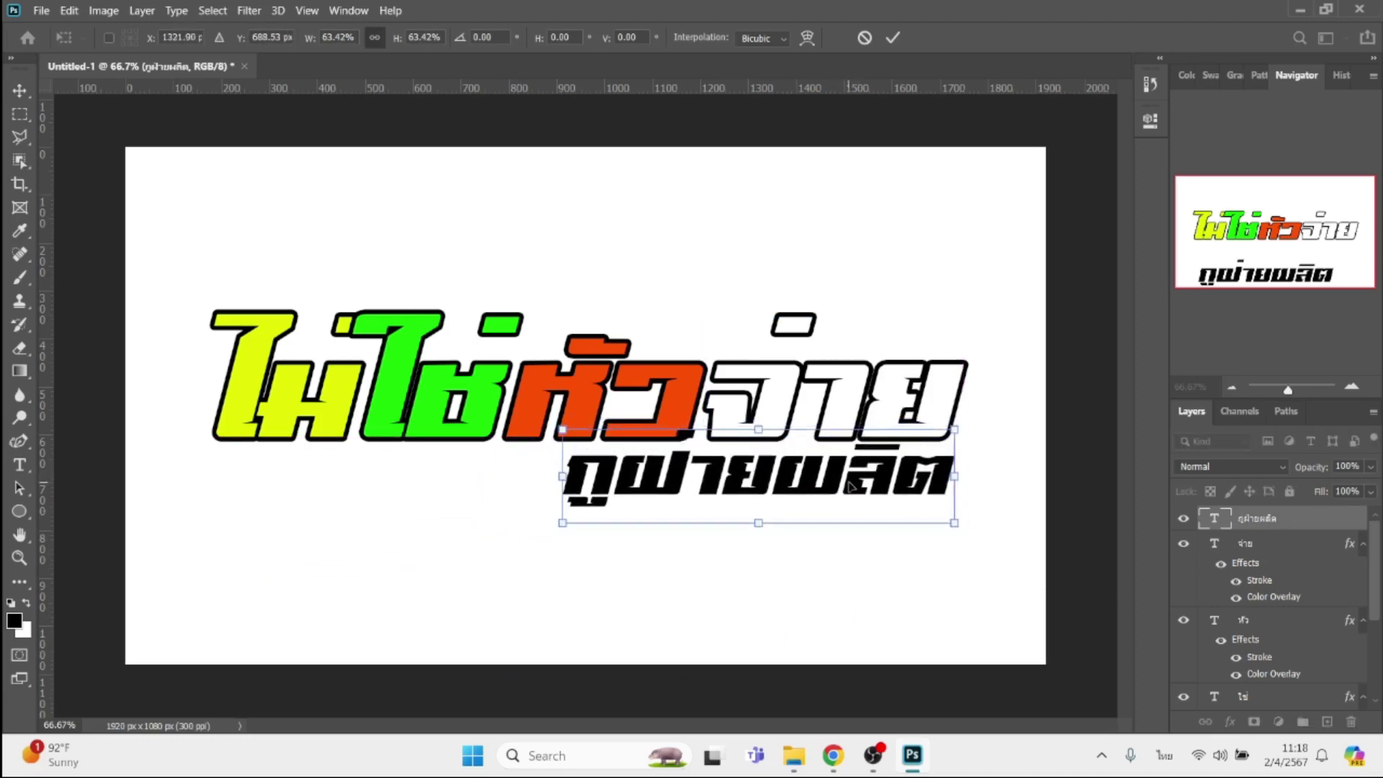
key(Return)
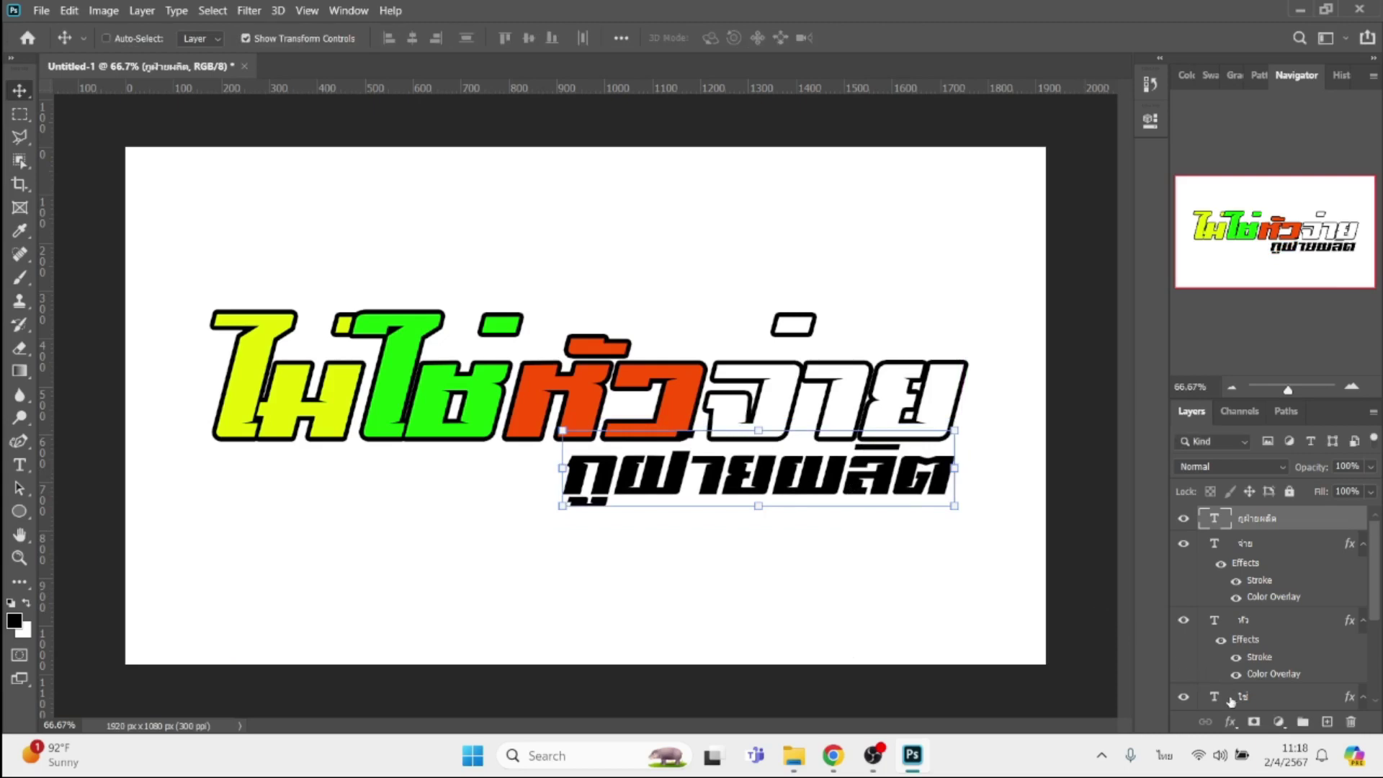
Give กูฝ่ายผลิต a 10 px black stroke and #018ffc blue colour overlay, then nudge it up slightly.
click(1231, 722)
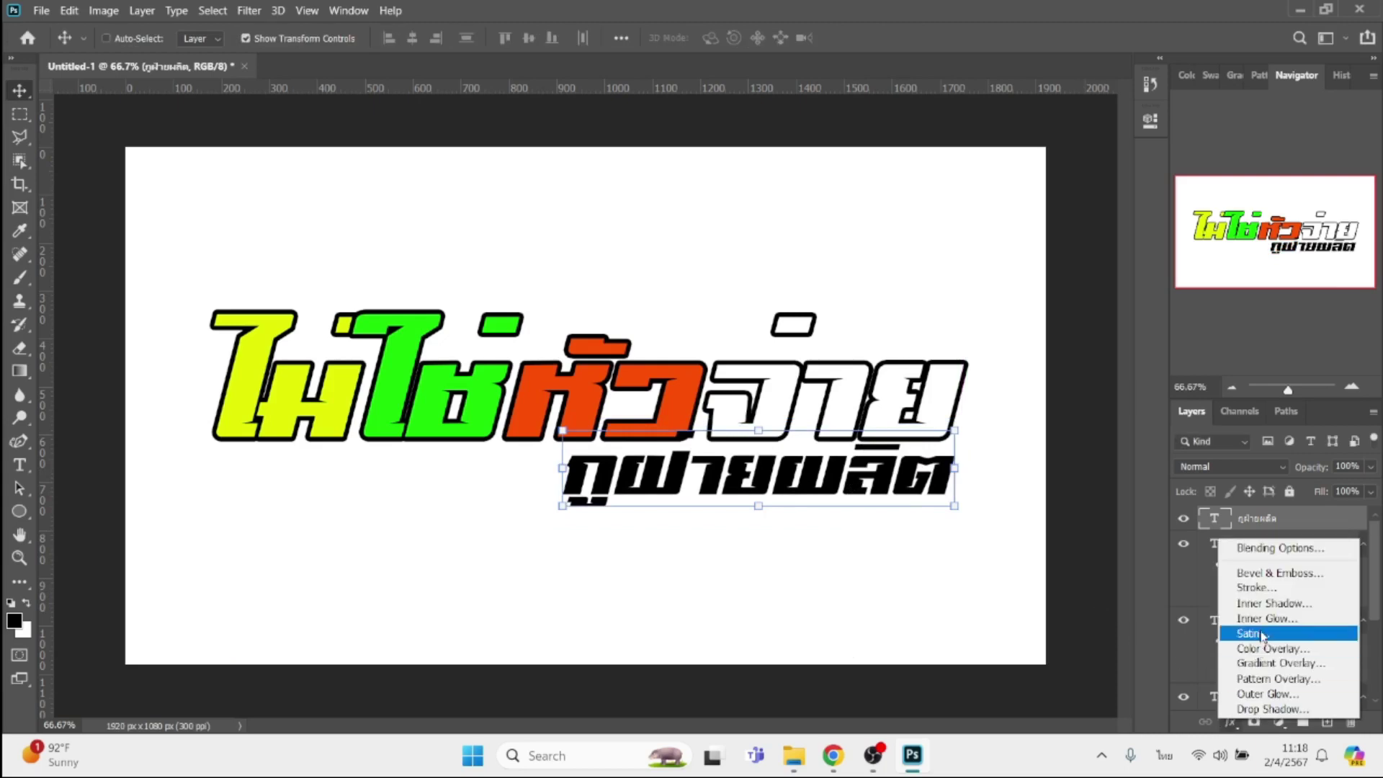
click(1263, 590)
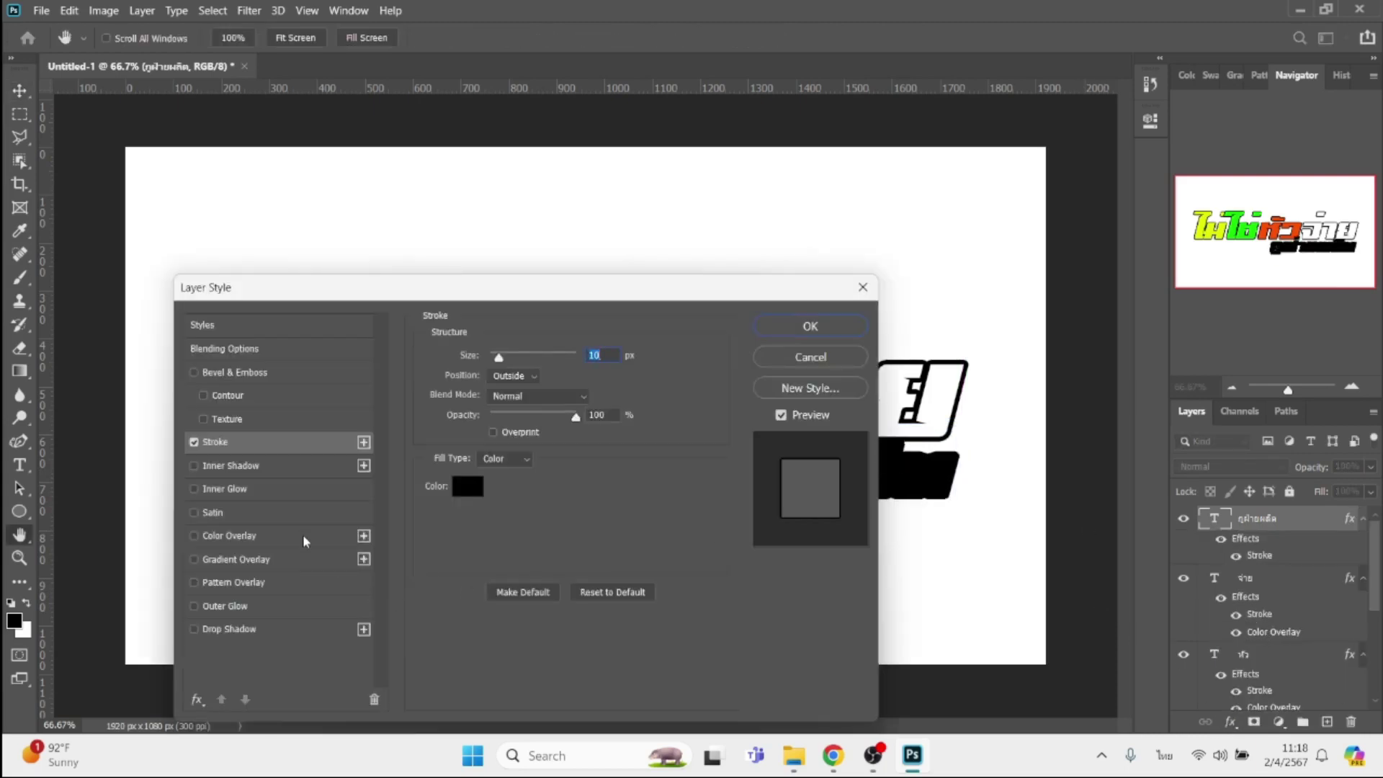
click(306, 537)
click(624, 359)
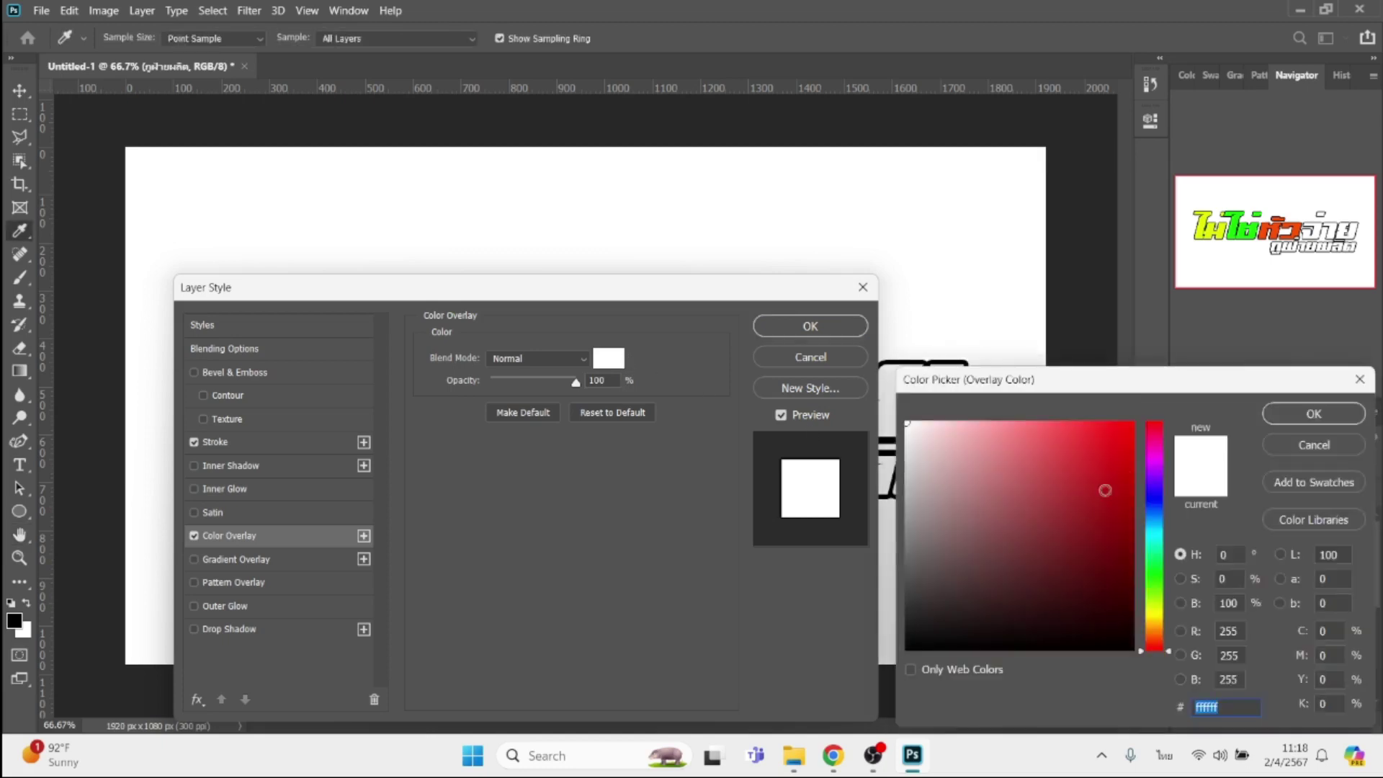
click(1162, 520)
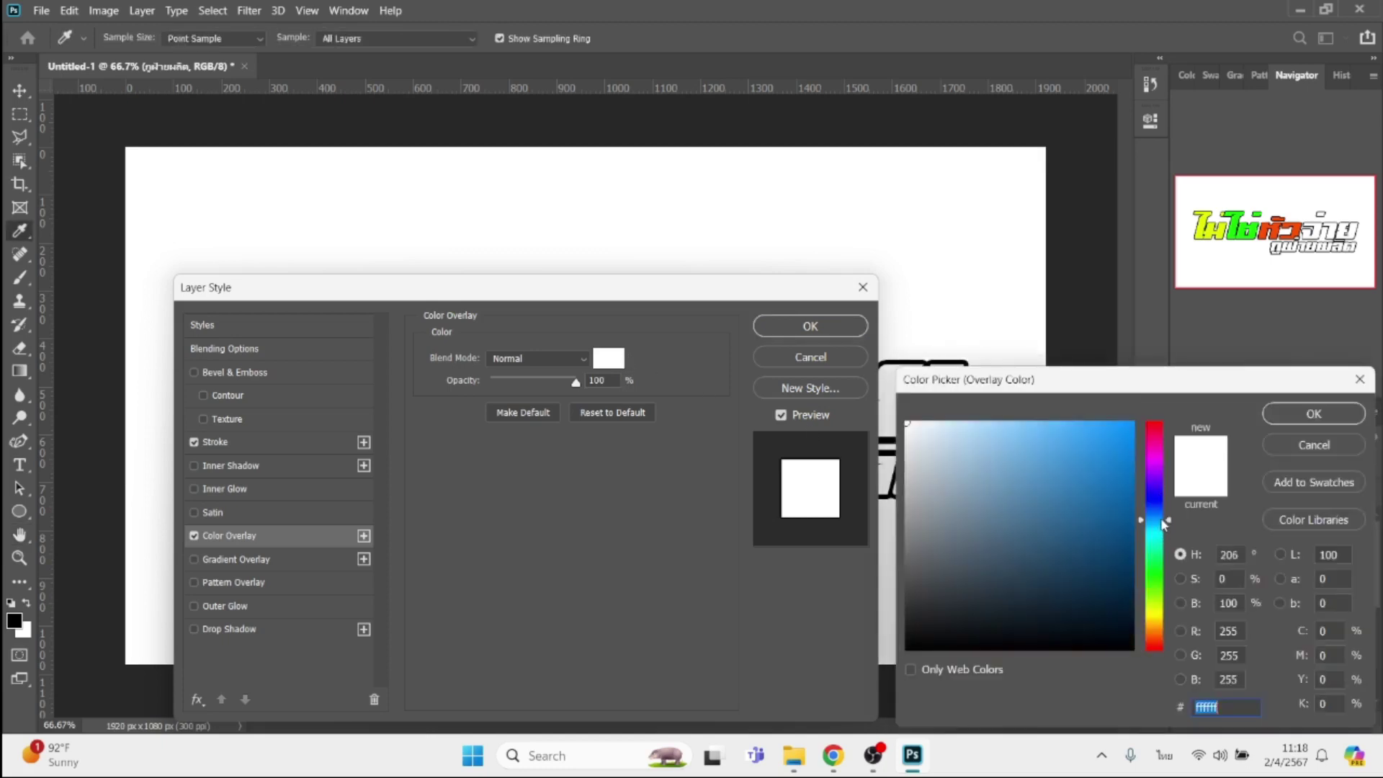
click(1132, 440)
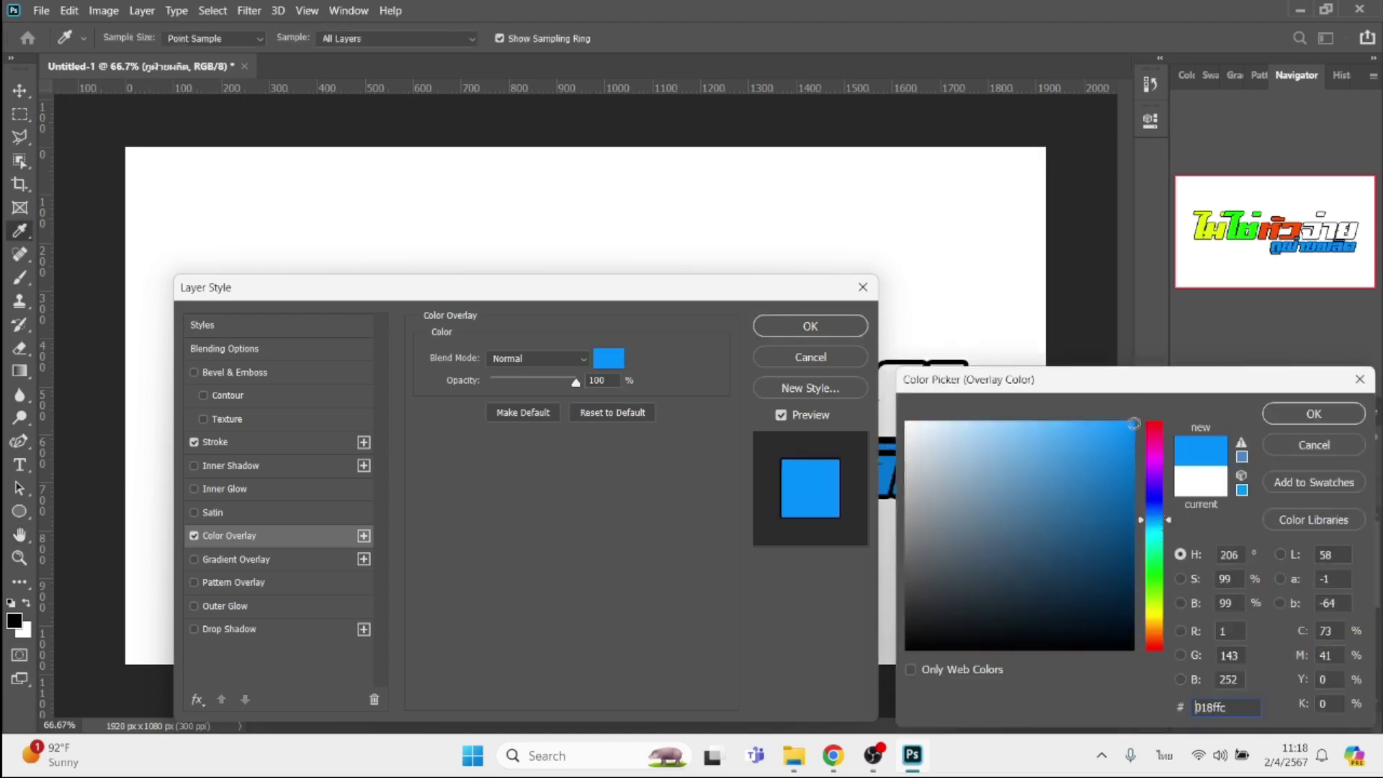
key(Return)
key(Return)
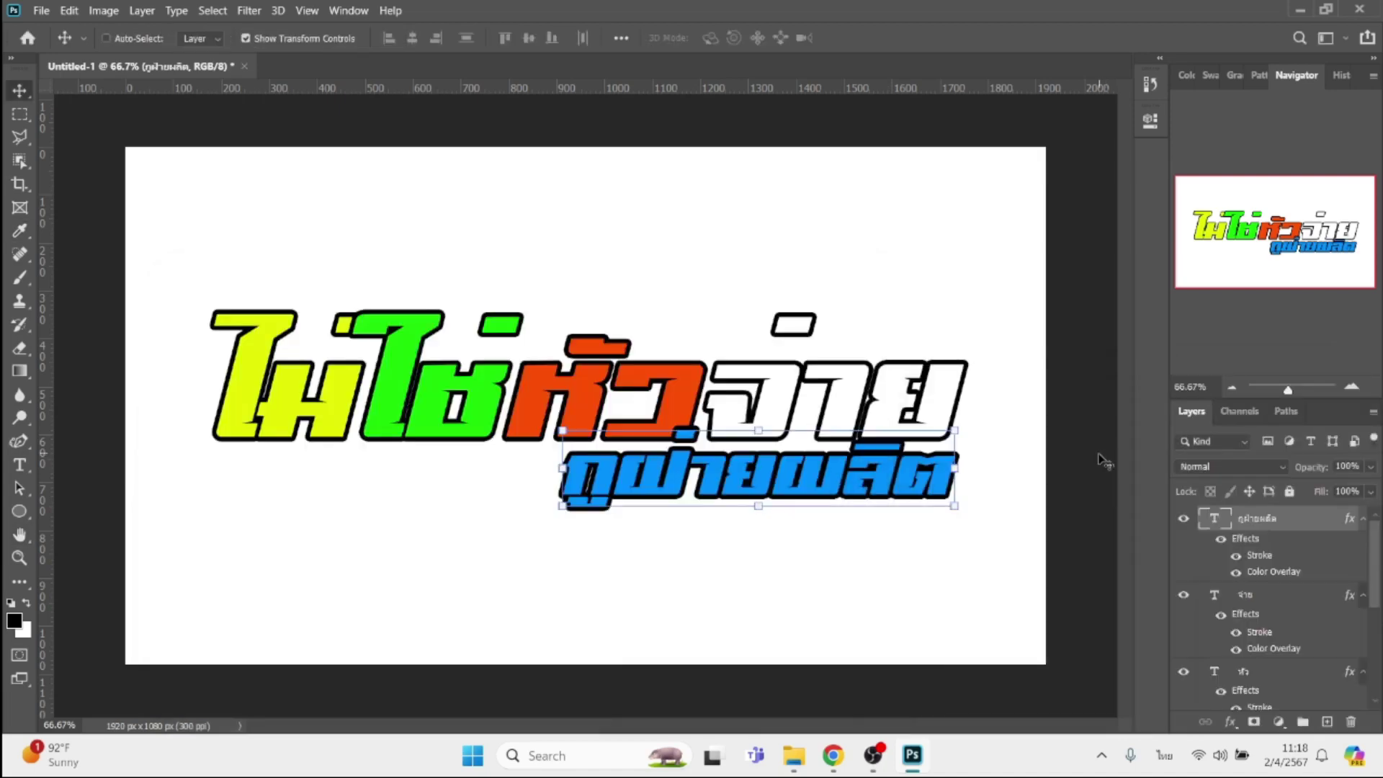
key(Up)
key(Up)
key(Up)
key(Up)
key(Up)
key(Up)
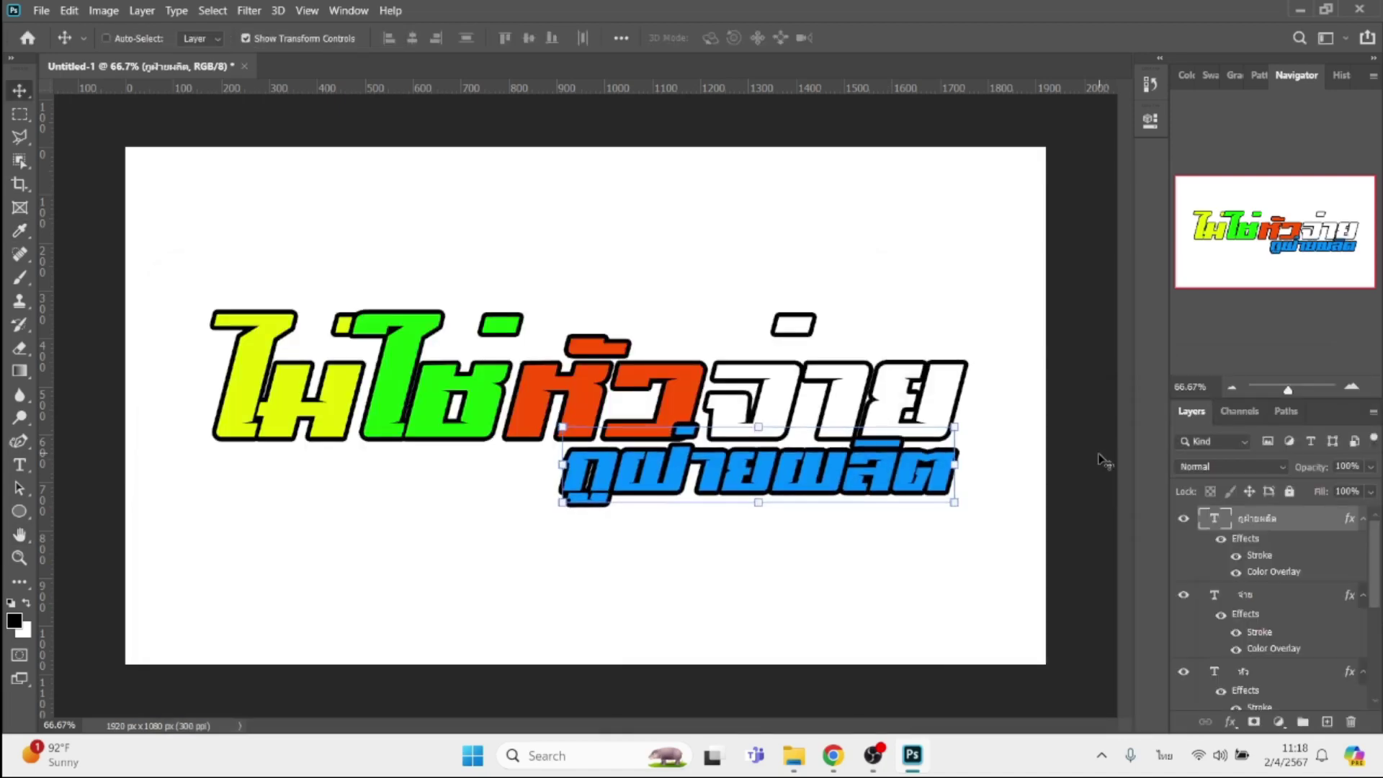
key(Up)
key(Up)
key(Up)
key(Up)
key(Up)
key(Up)
key(Up)
key(Up)
key(Up)
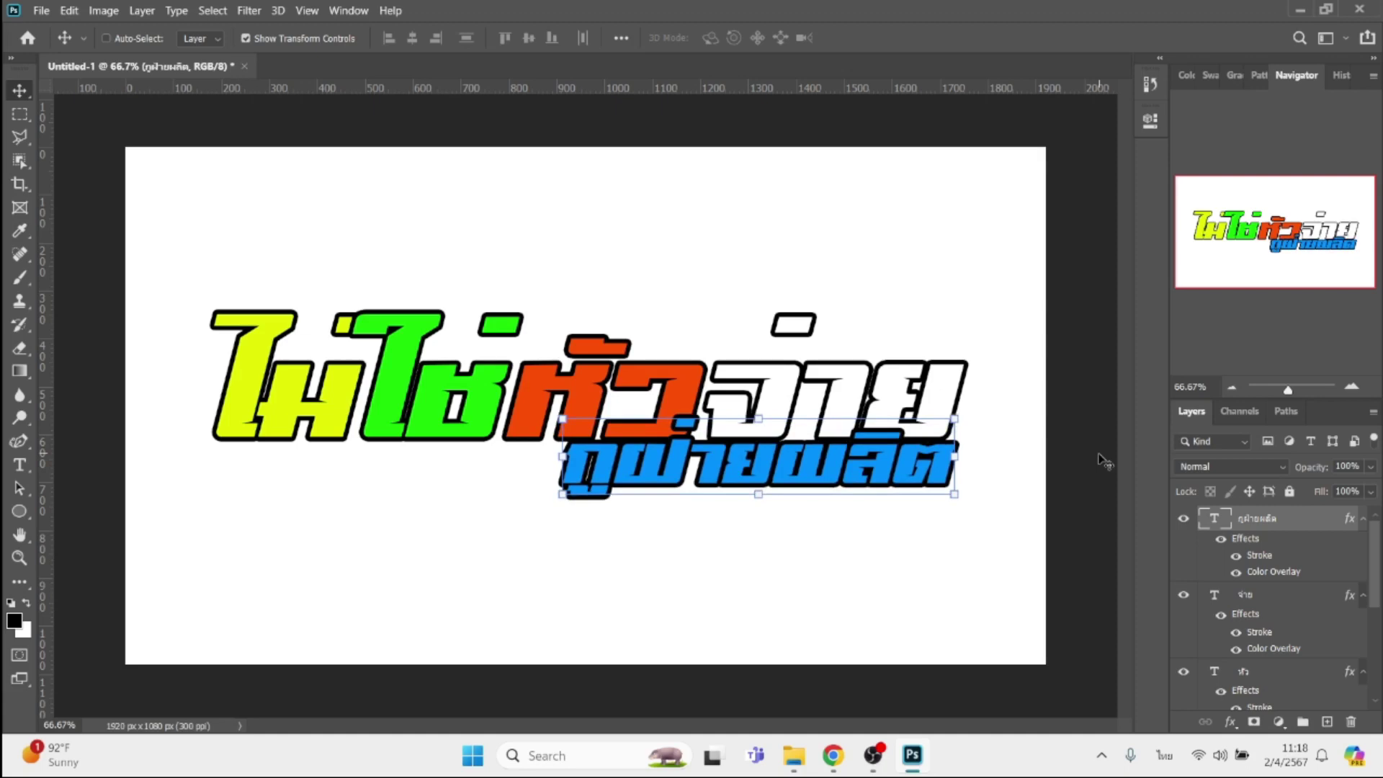
Move the ไม่ layer above ใช่ and nudge ไม่ two steps to the right.
scroll(1317, 685, down, 3)
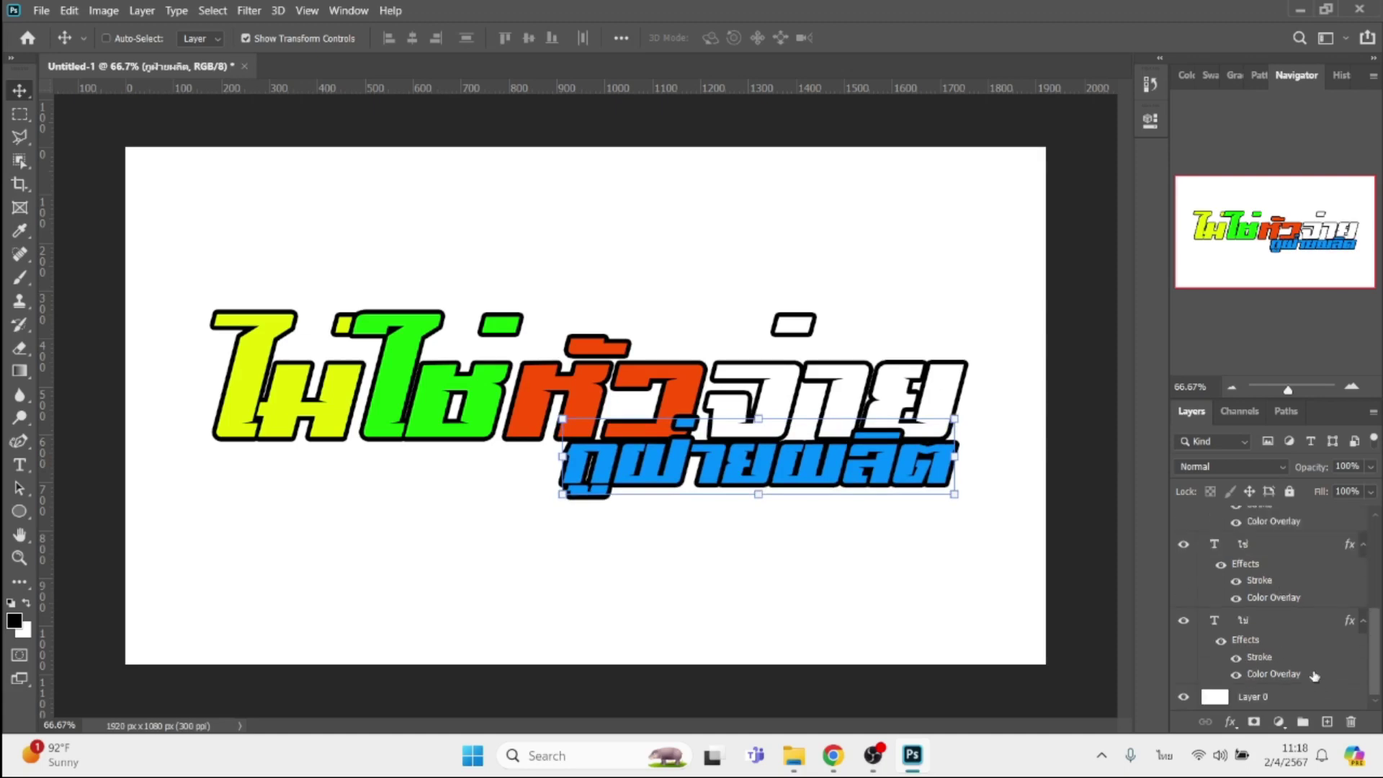
drag(1267, 624, 1274, 561)
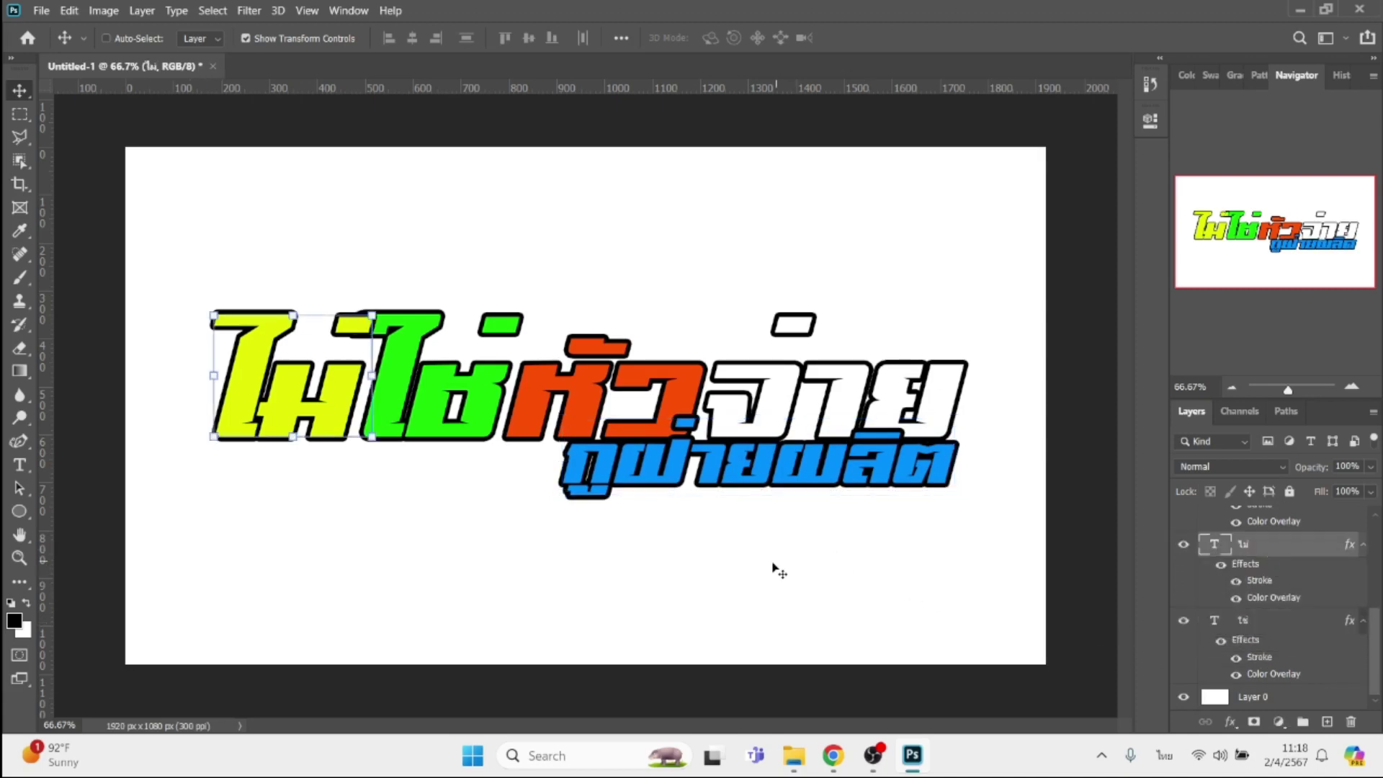
key(Right)
key(Right)
key(Right)
key(Right)
key(Right)
key(Right)
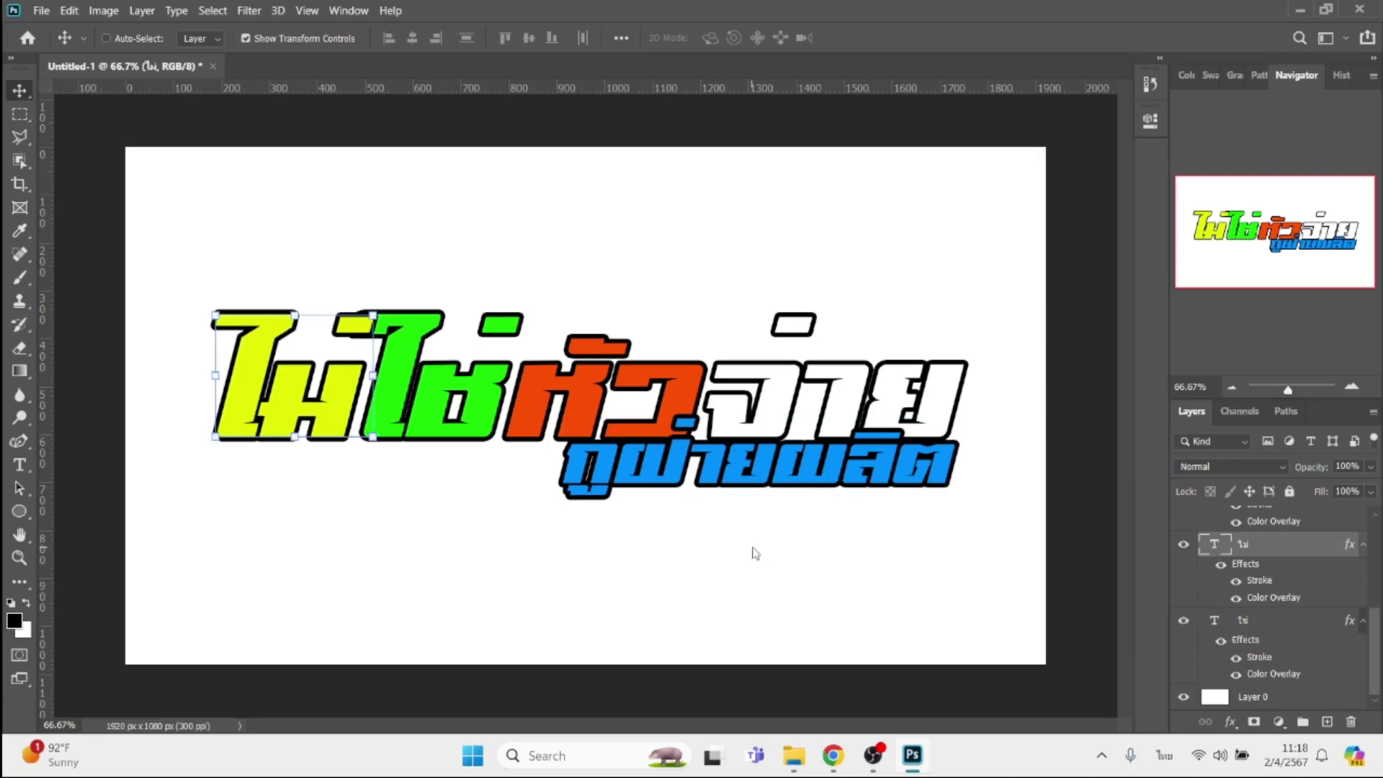
key(Right)
key(Right)
key(Right)
key(Right)
key(Right)
key(Right)
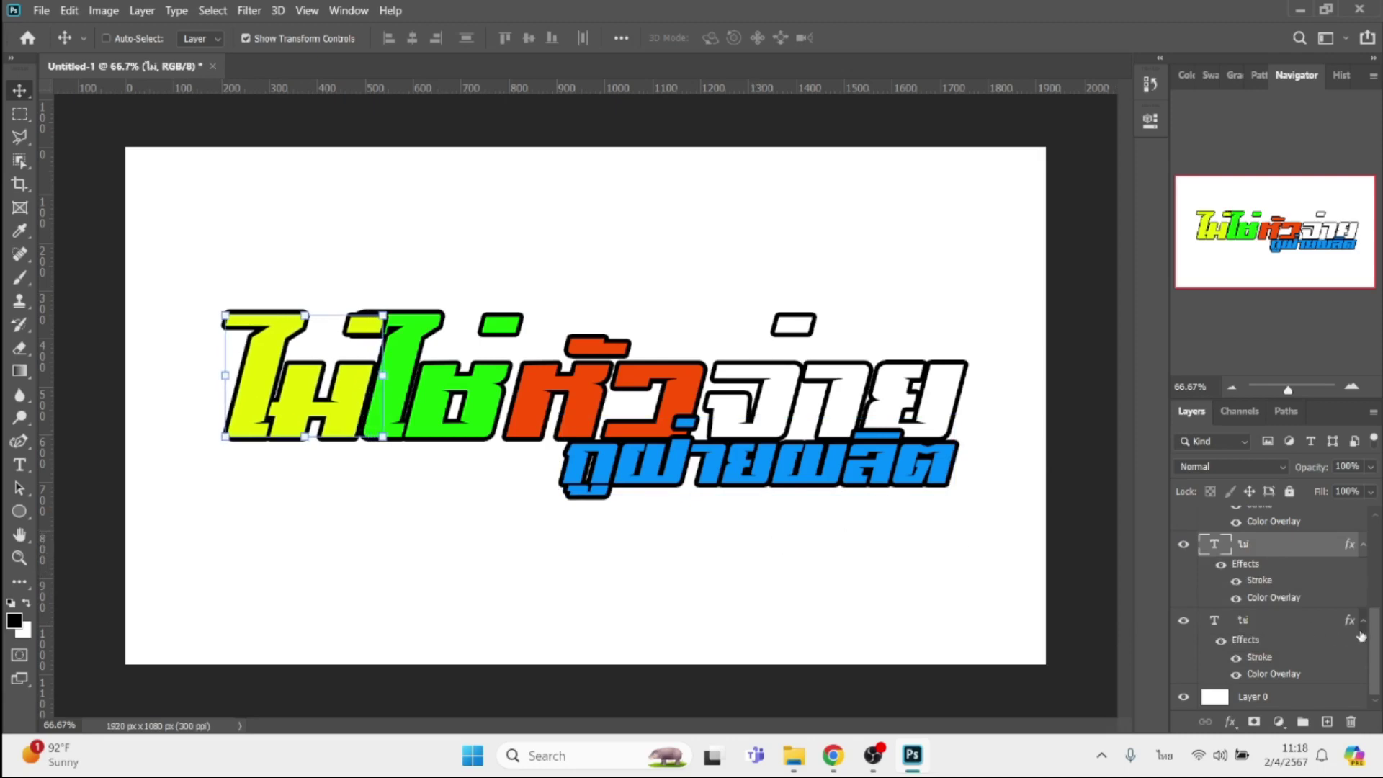
Nudge ไม่ and ใช่ right together, then ไม่, ใช่ and หัว one more step right.
ctrl+click(1286, 626)
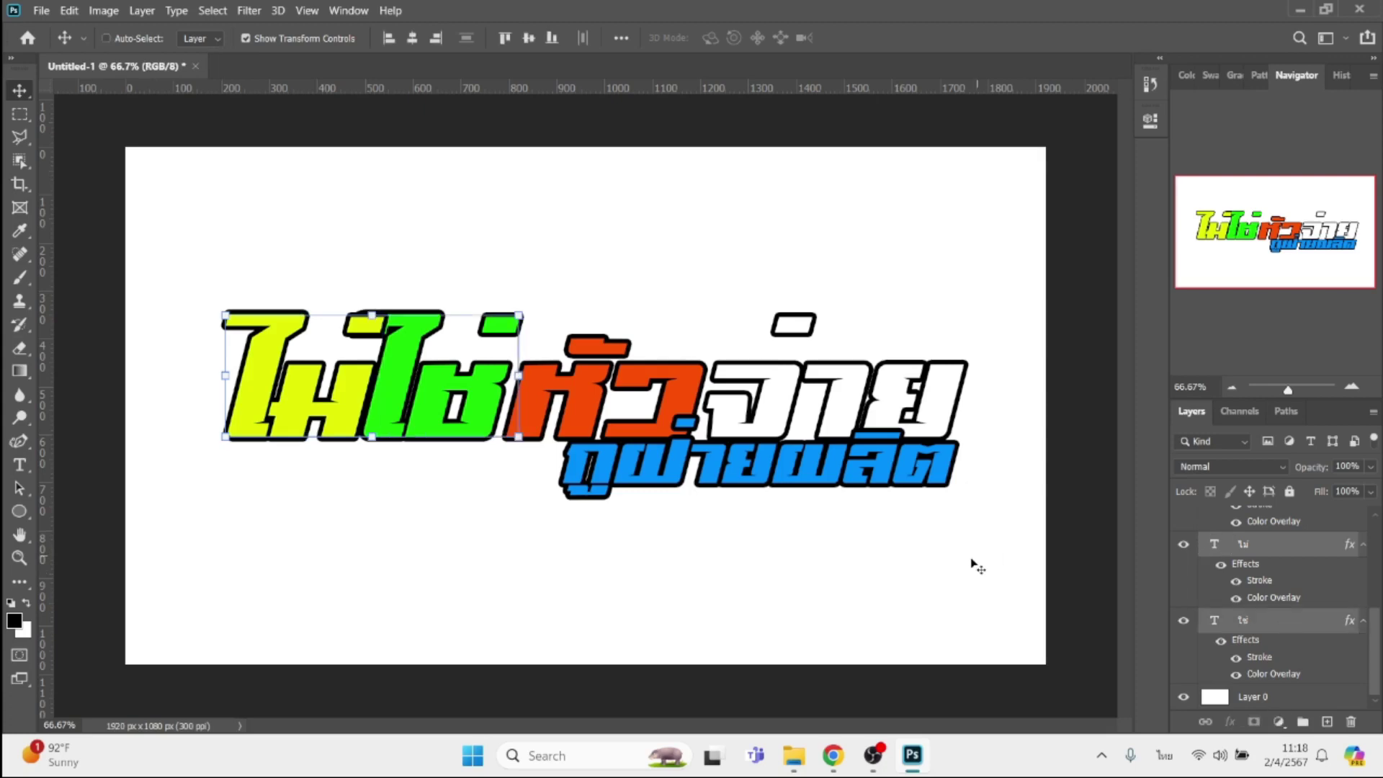
key(Right)
key(Right)
key(Right)
key(Right)
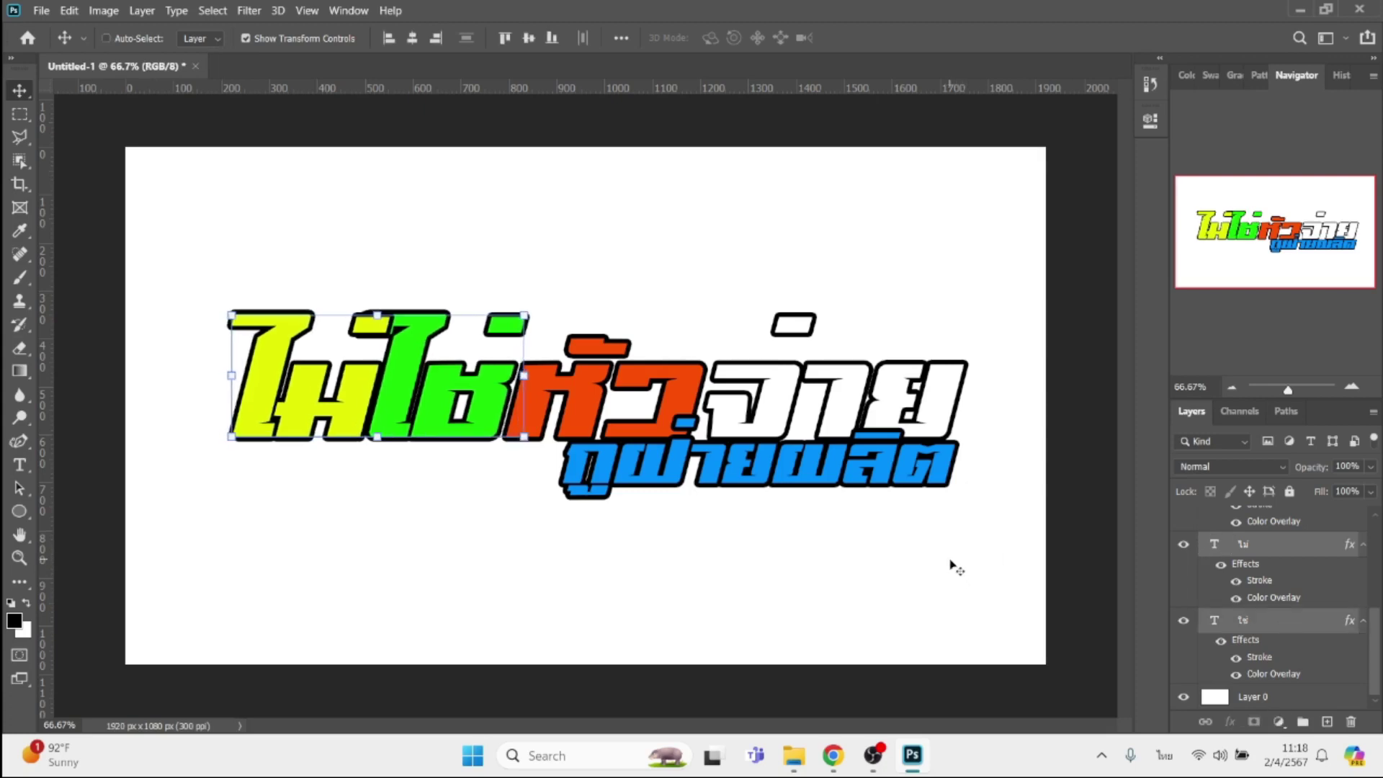
key(Right)
key(Right)
key(Right)
key(Right)
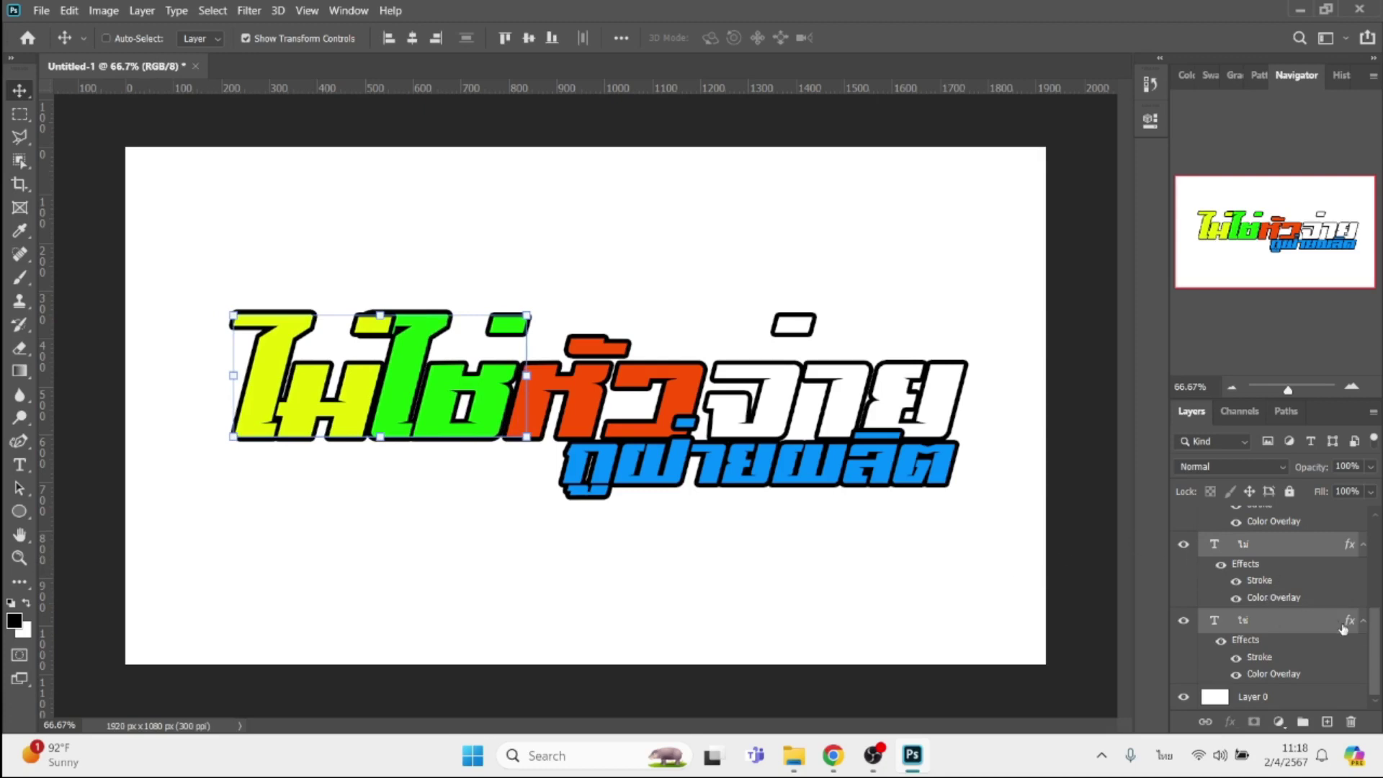
scroll(1339, 622, up, 2)
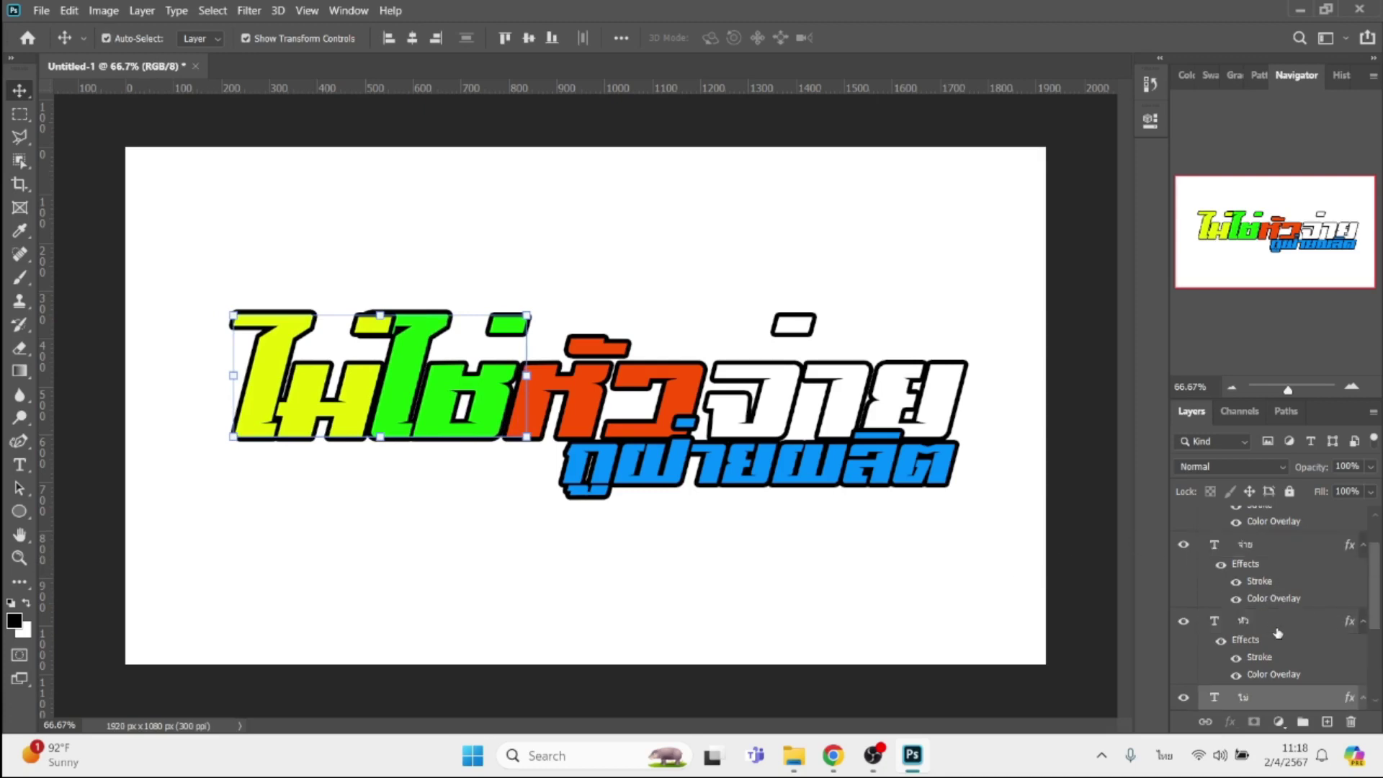
shift+click(1279, 631)
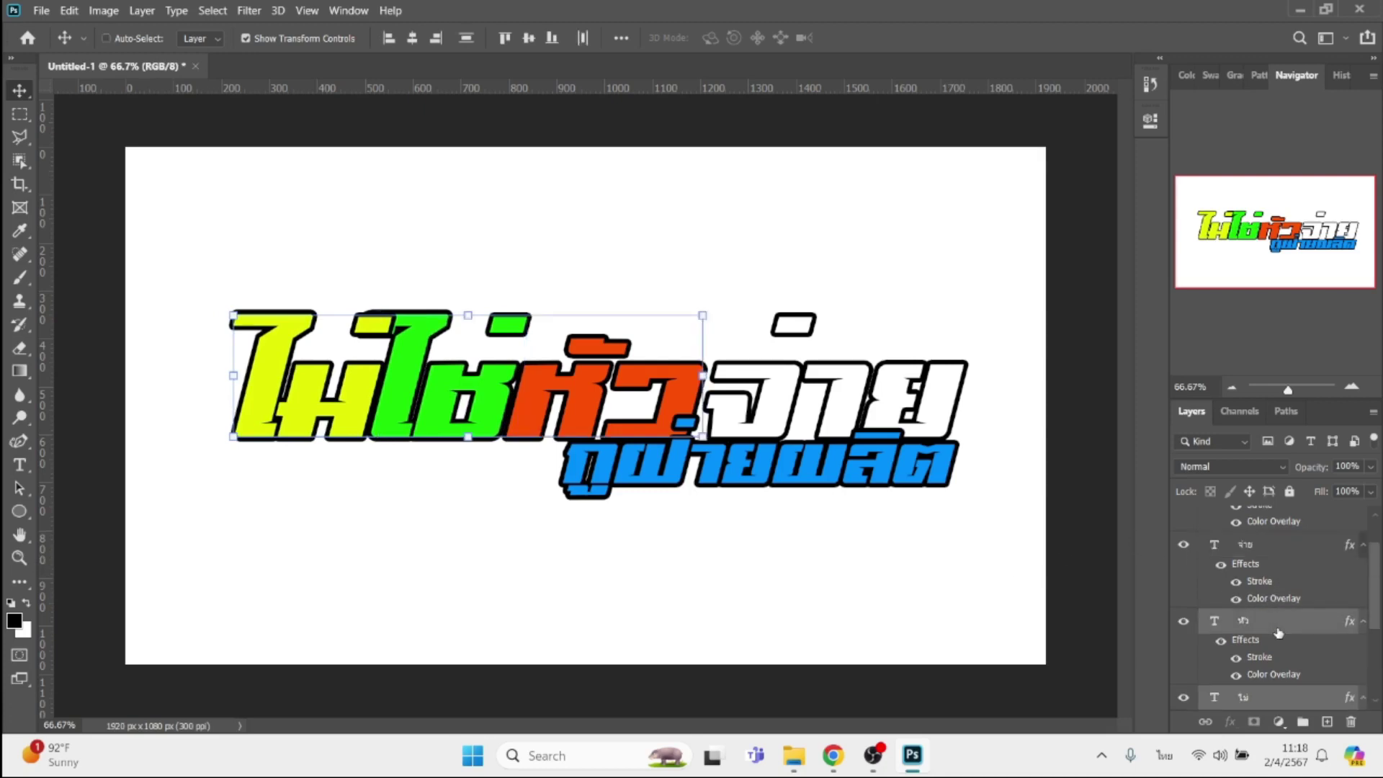
key(Right)
key(Right)
key(Right)
key(Right)
key(Right)
key(Right)
key(Right)
key(Right)
key(Right)
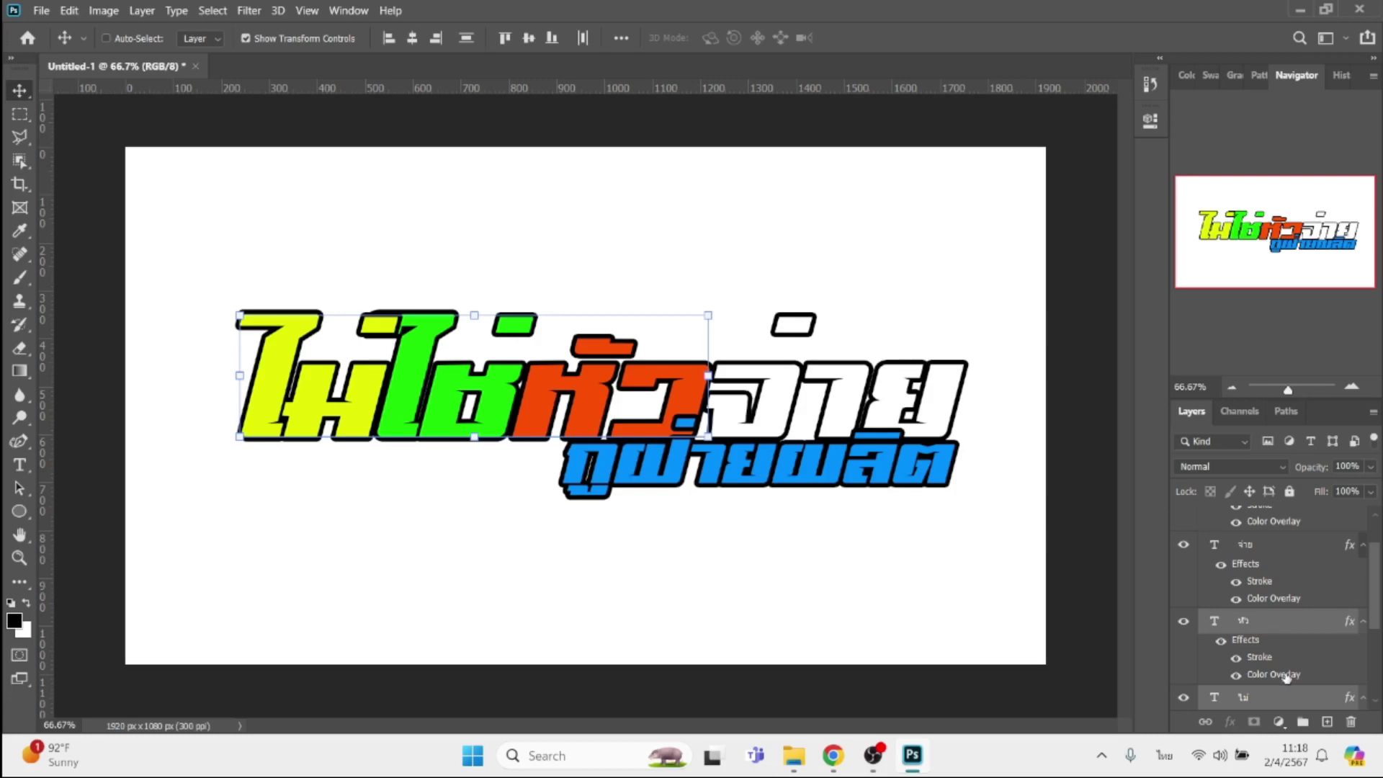
scroll(1287, 677, down, 1)
click(1305, 623)
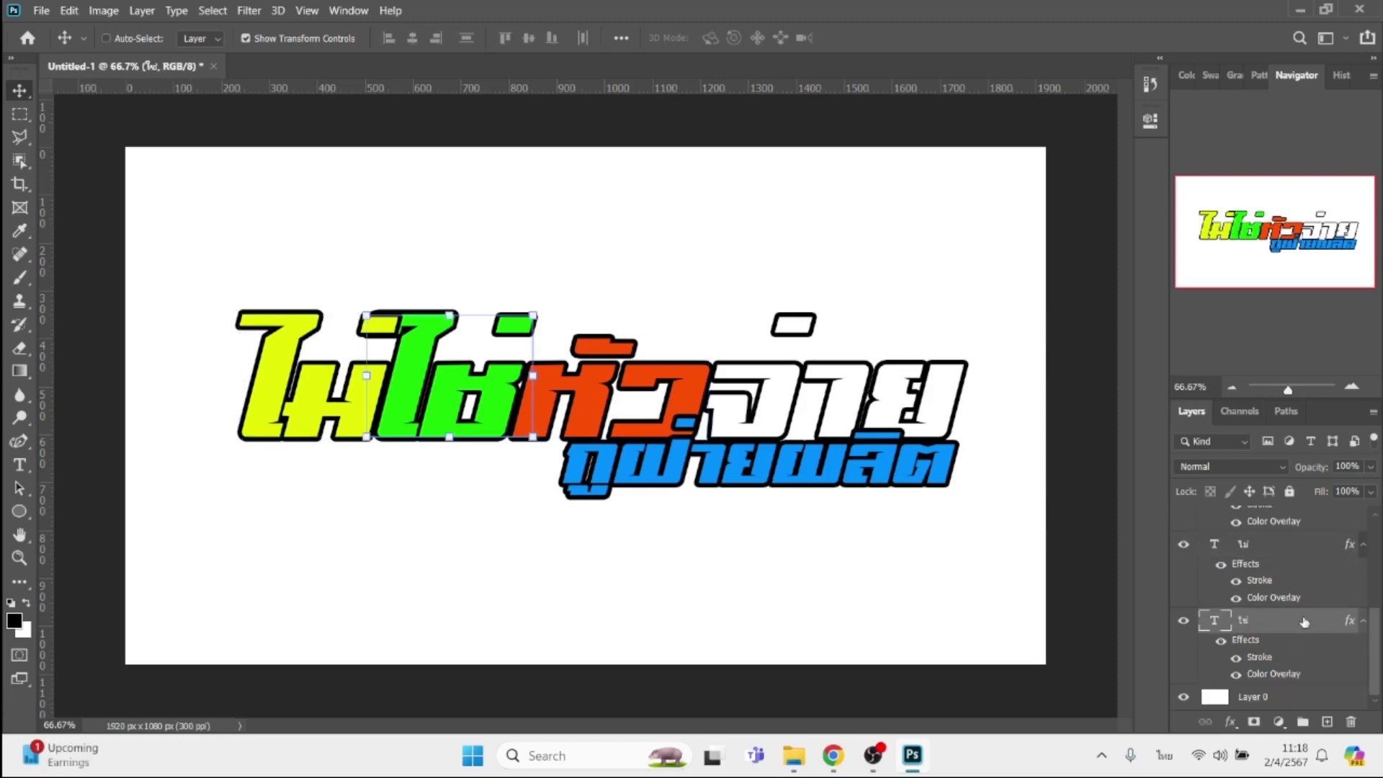
scroll(1290, 598, up, 2)
scroll(1274, 574, up, 1)
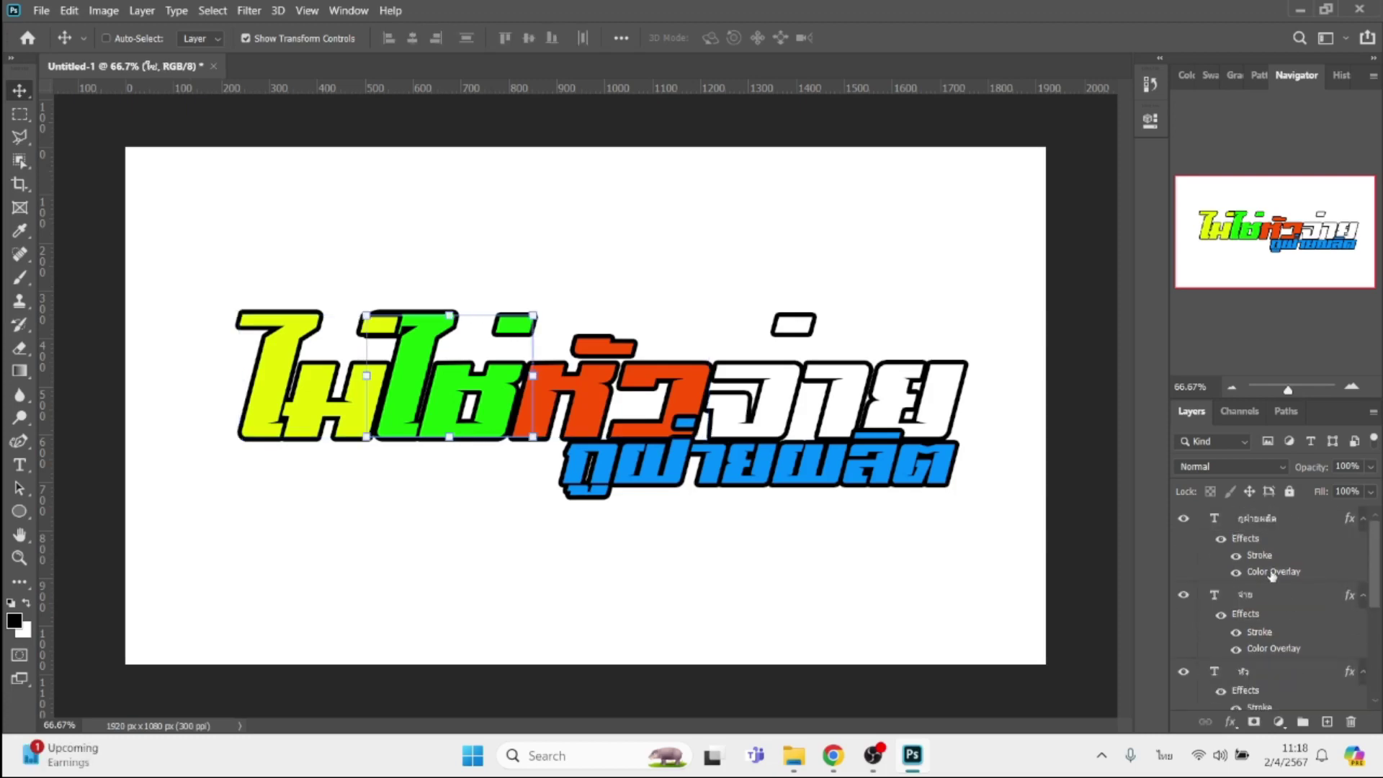
Duplicate all headline text layers below the originals and offset the front text two steps left.
shift+click(1277, 519)
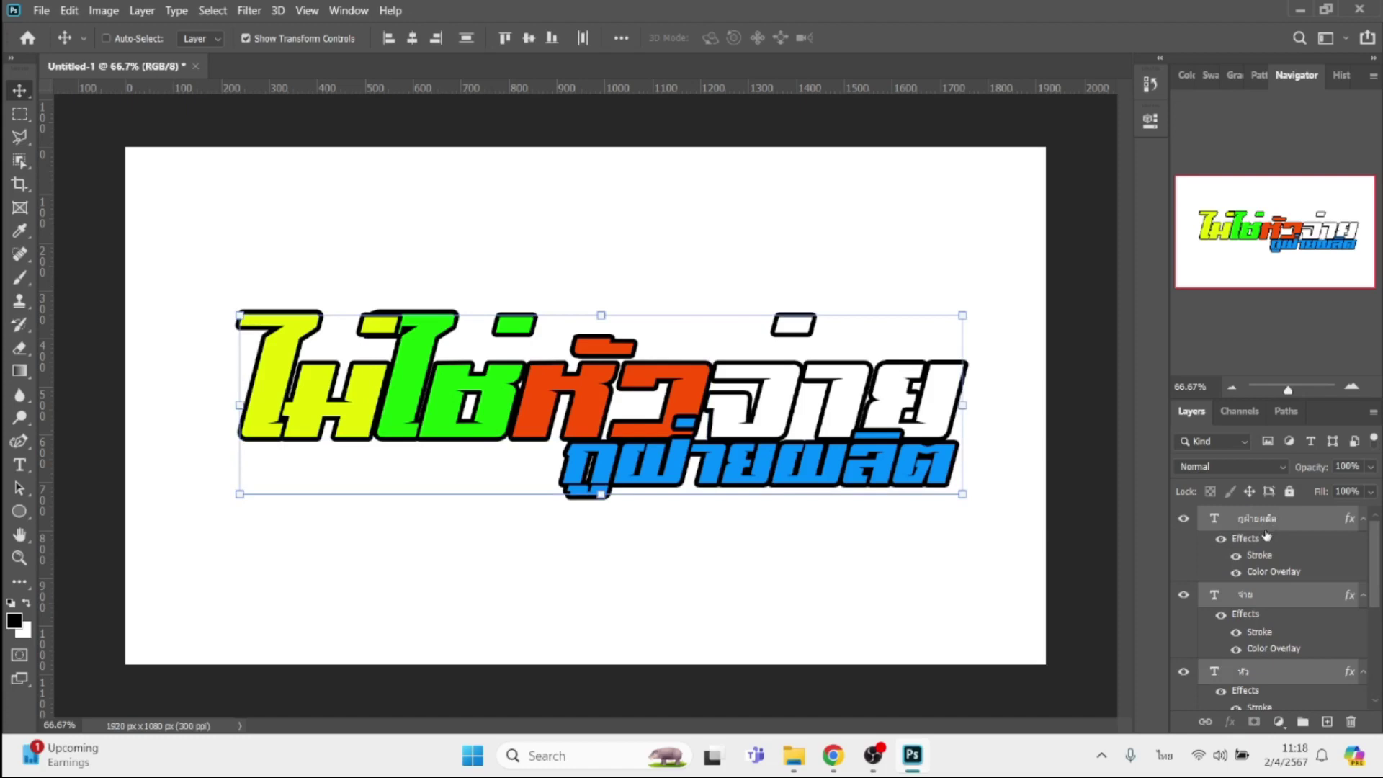
key(ctrl+j)
mouse_move(1265, 520)
mouse_down()
mouse_move(1305, 749)
mouse_move(1281, 698)
mouse_up()
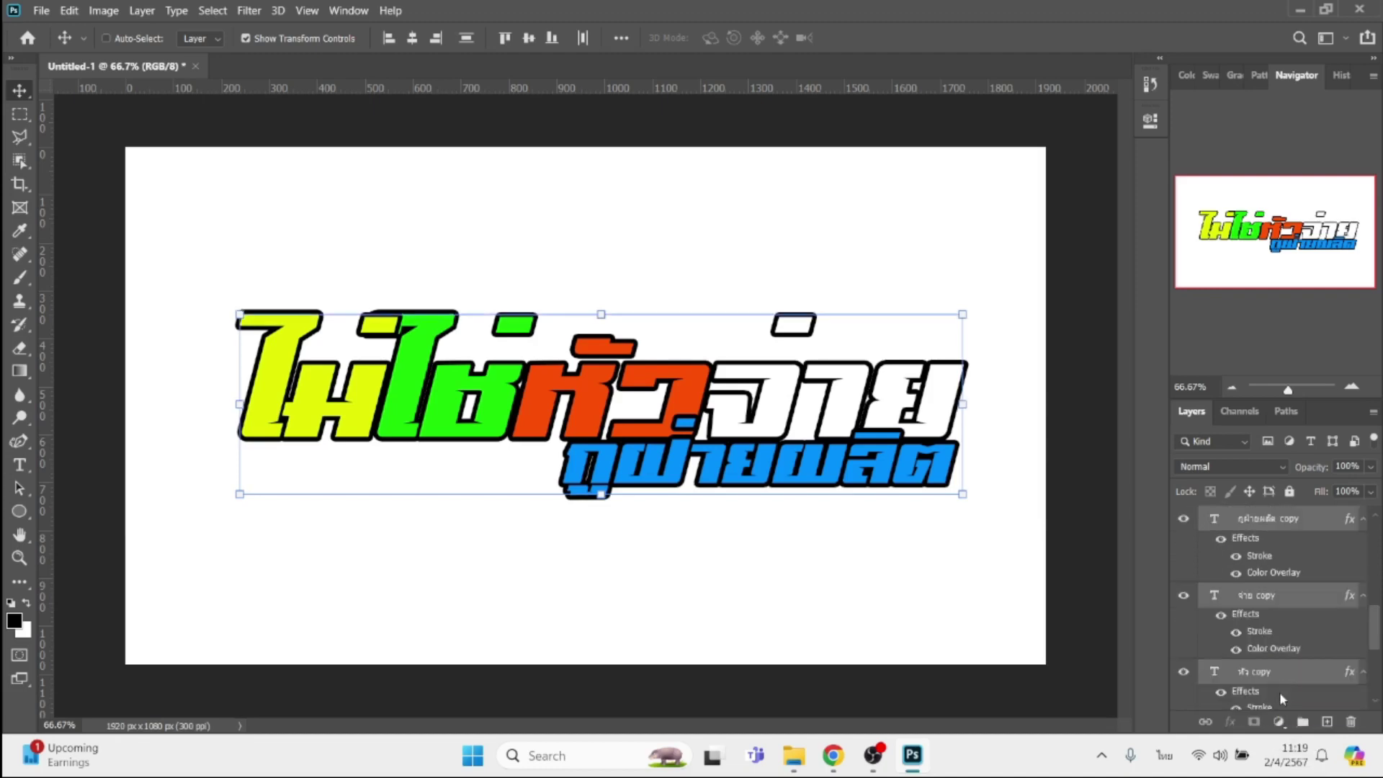
key(Left)
key(Left)
key(Left)
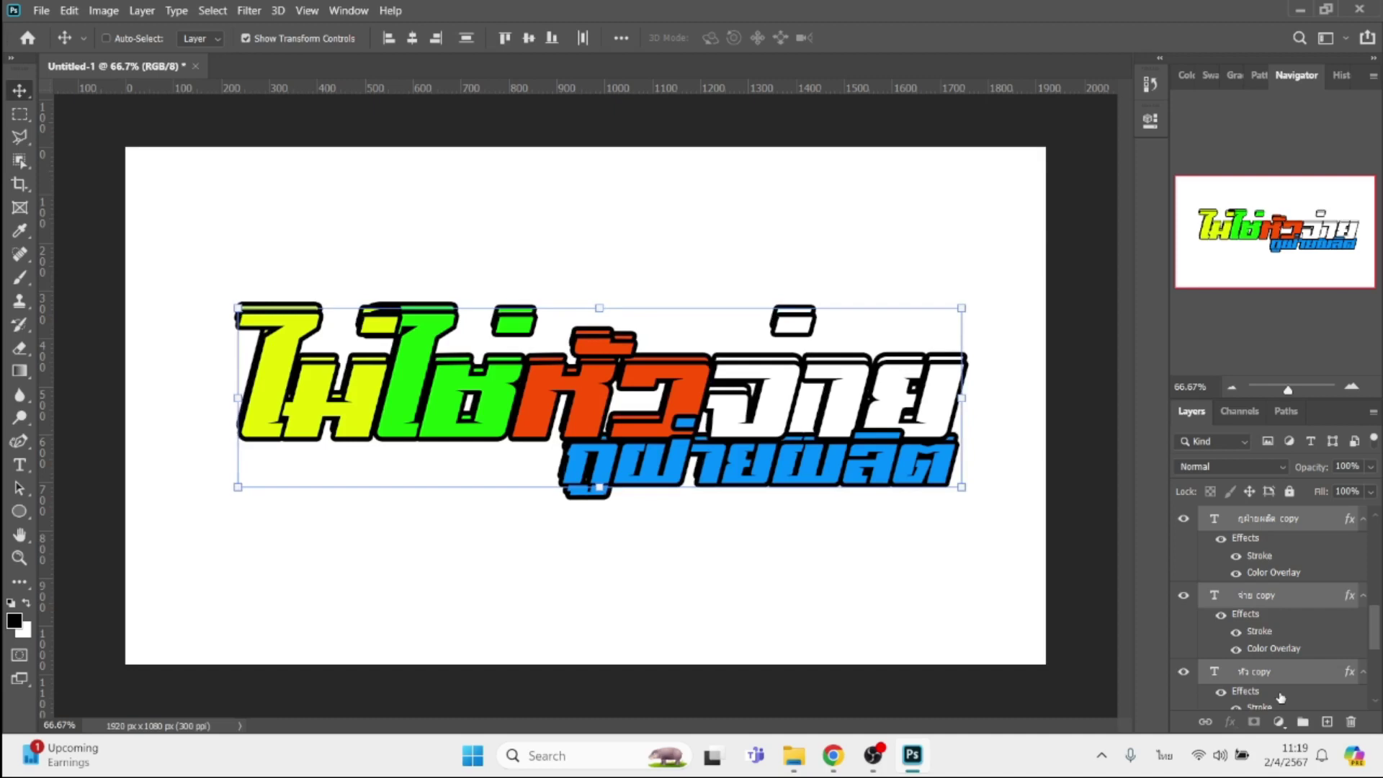
key(Left)
key(Left)
key(Left)
key(Left)
key(Left)
key(Left)
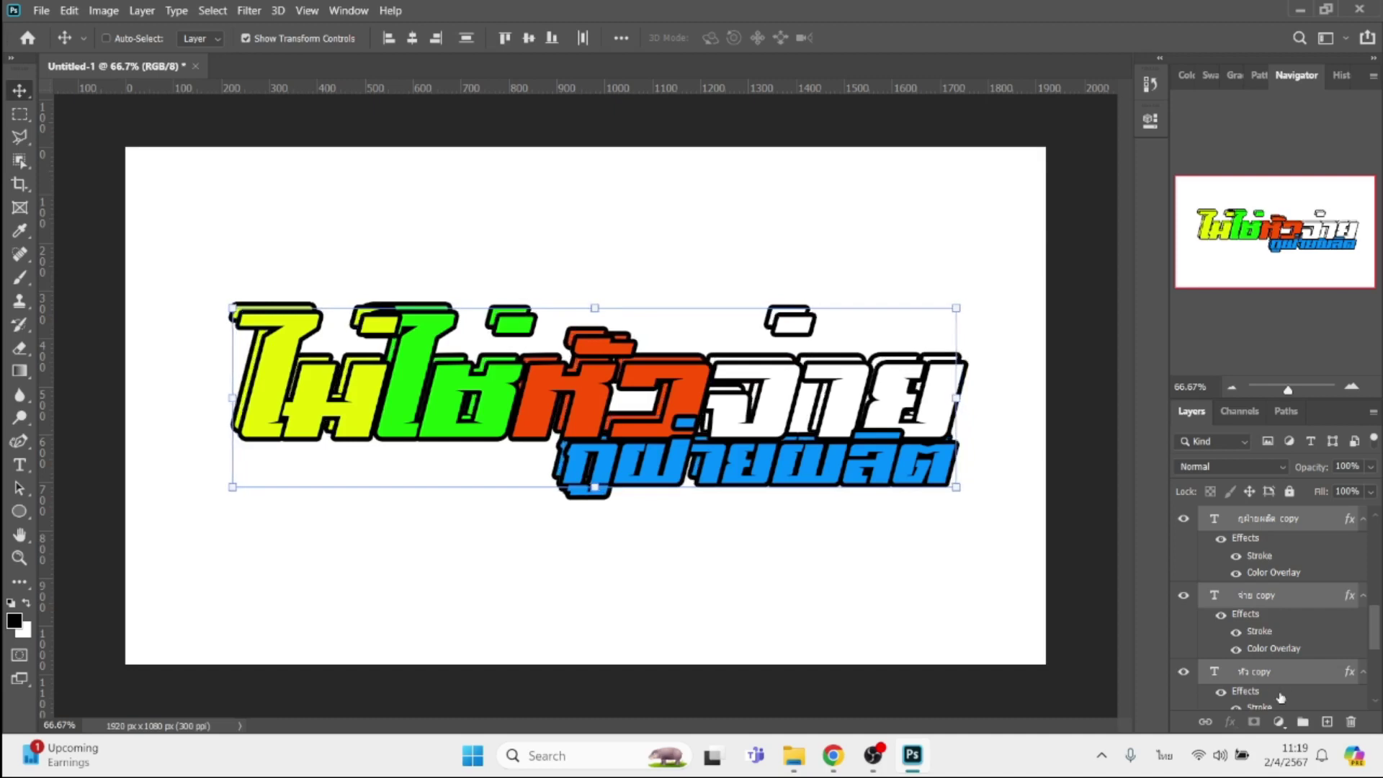
Hide the Color Overlay on each offset copy so every backing copy renders black.
scroll(1276, 620, down, 5)
click(1237, 674)
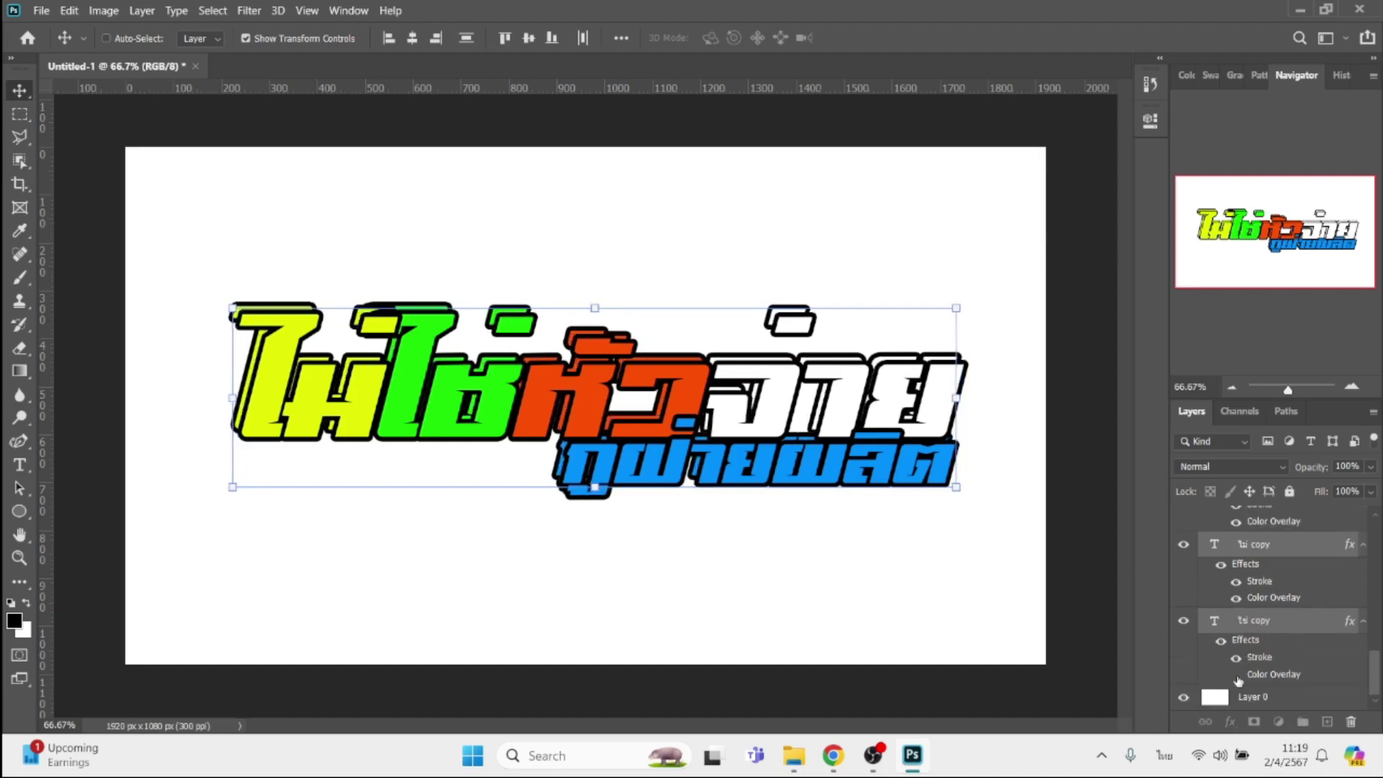
click(1236, 598)
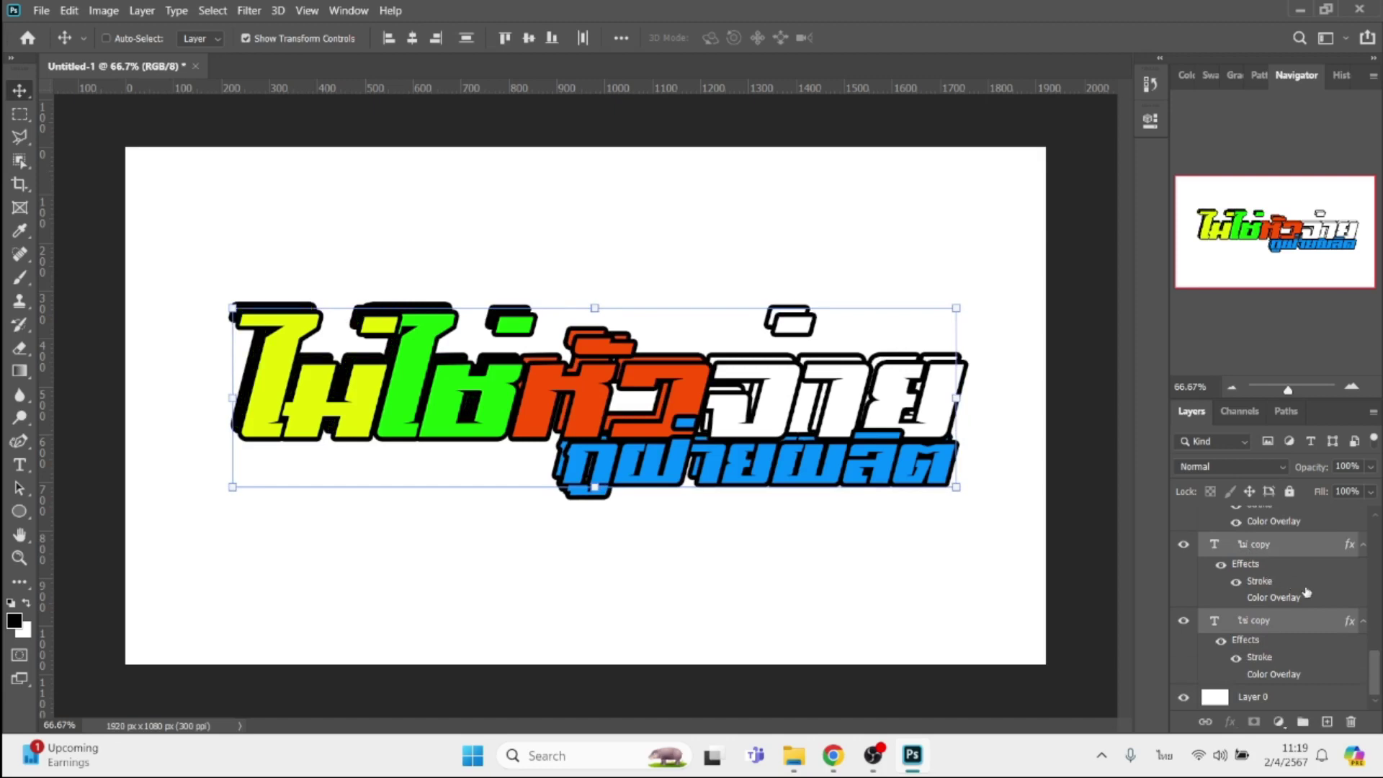
scroll(1307, 593, up, 1)
click(1236, 598)
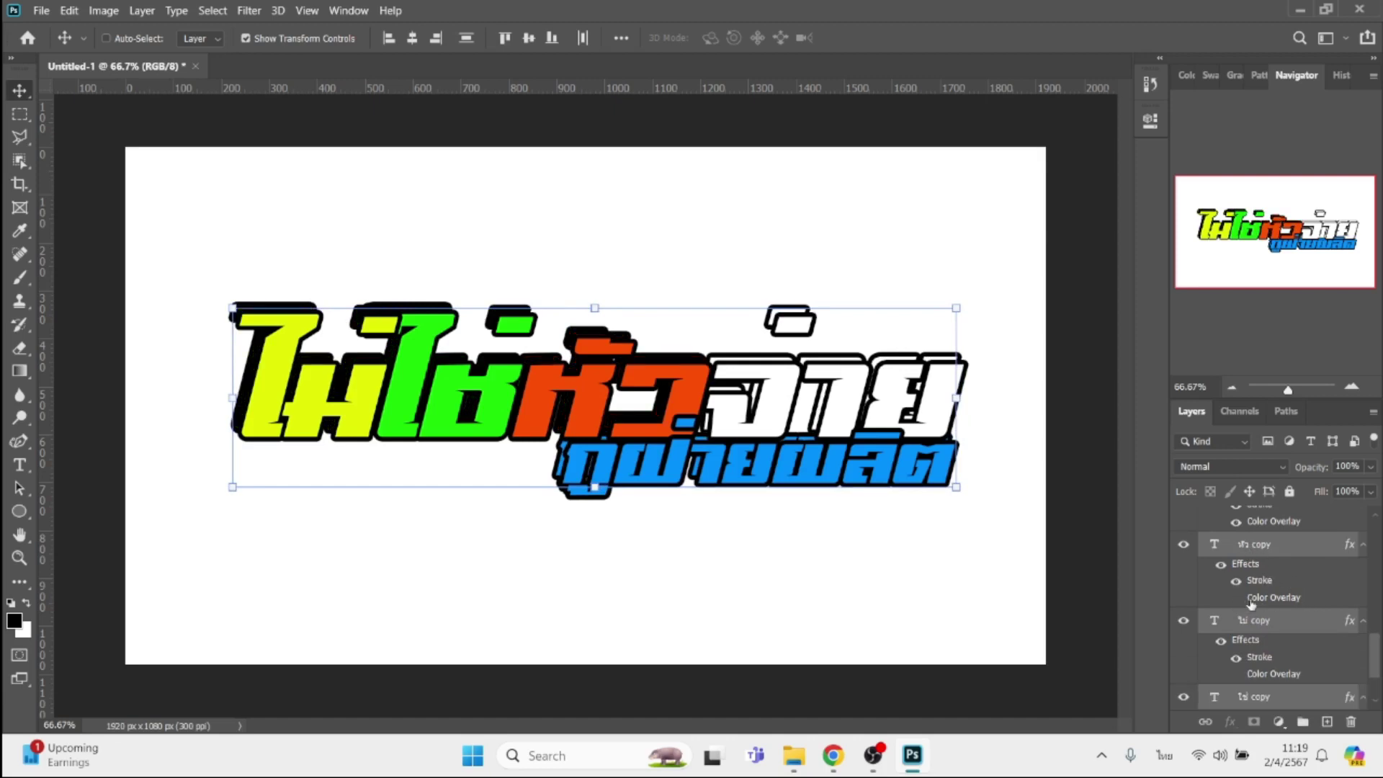
scroll(1280, 622, up, 1)
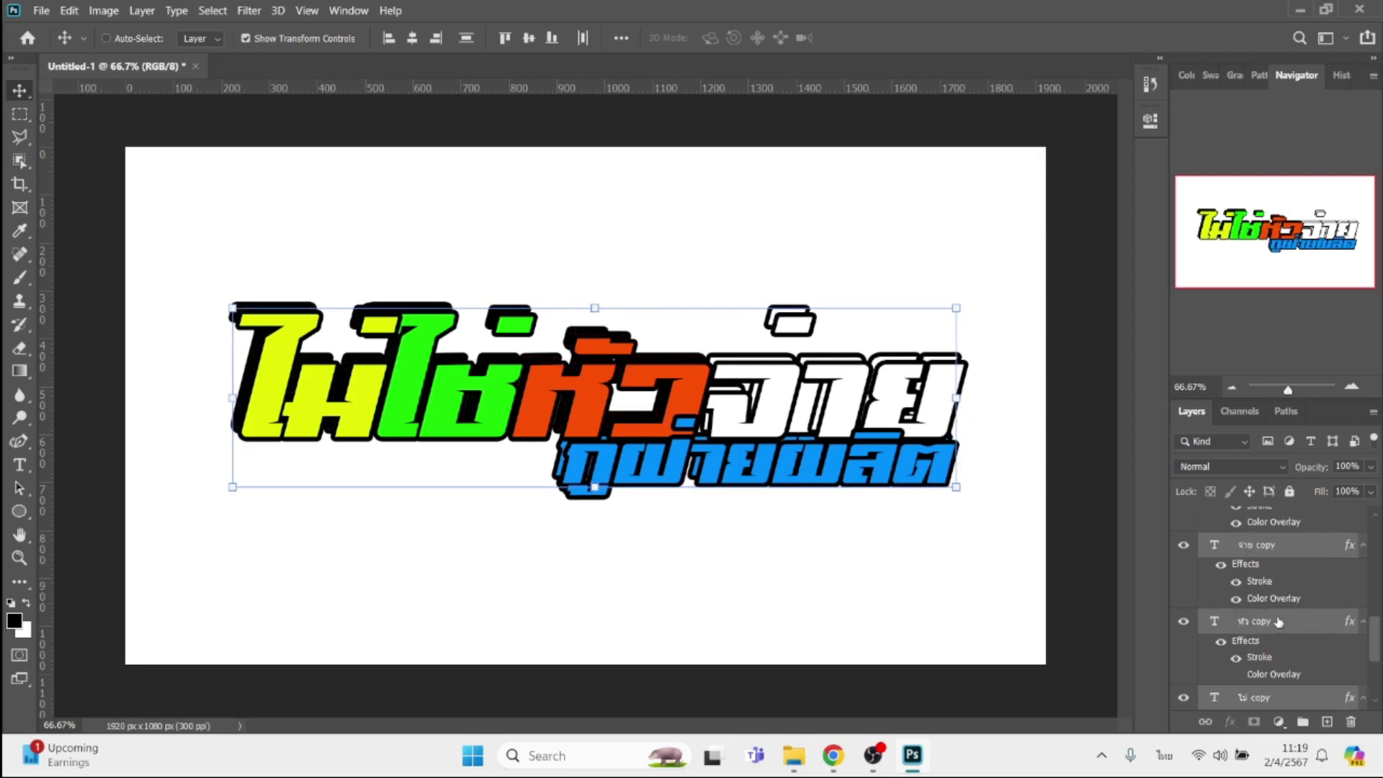
click(1236, 599)
scroll(1297, 663, up, 1)
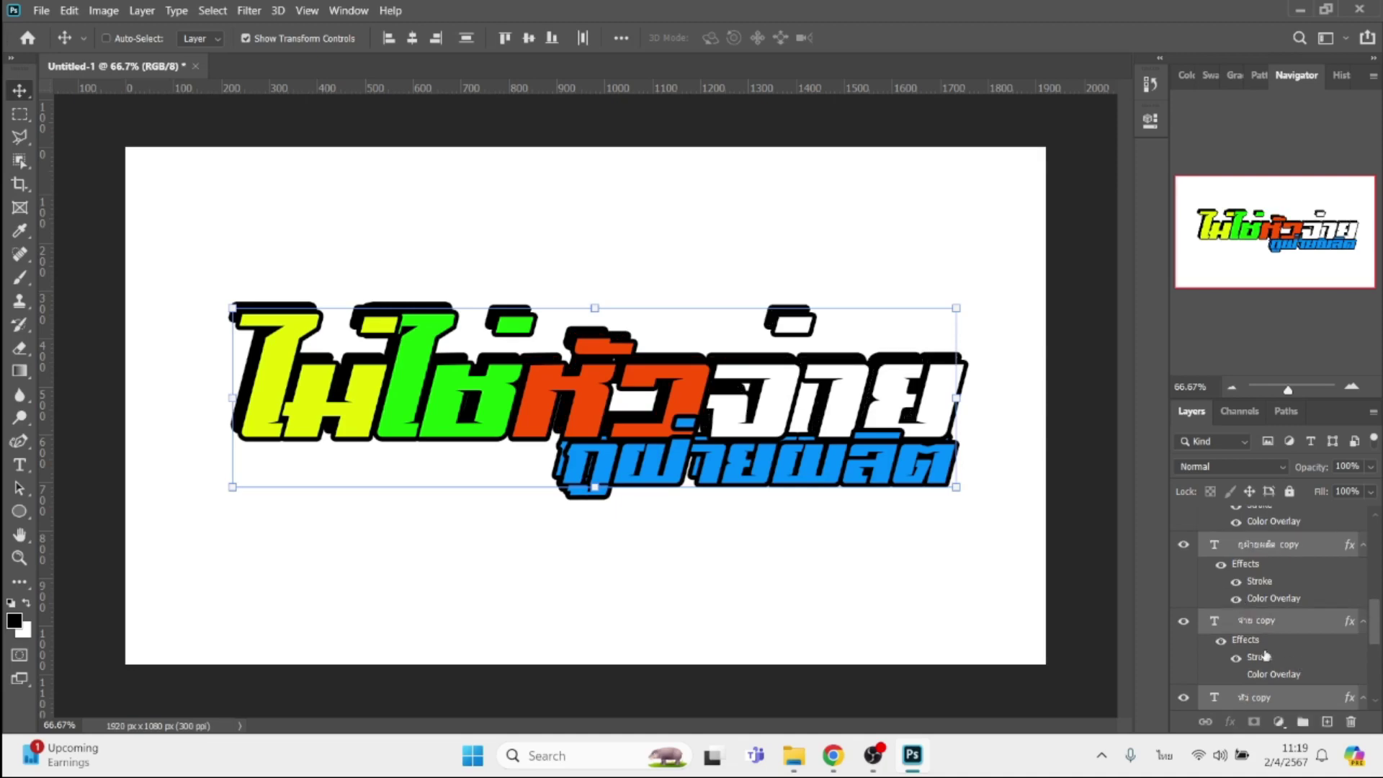
click(1236, 599)
Locate and select the bald baby mascot image in D: > รูปภาพ > ตราฟ > drive-download-20210803T064816Z-001.
click(799, 760)
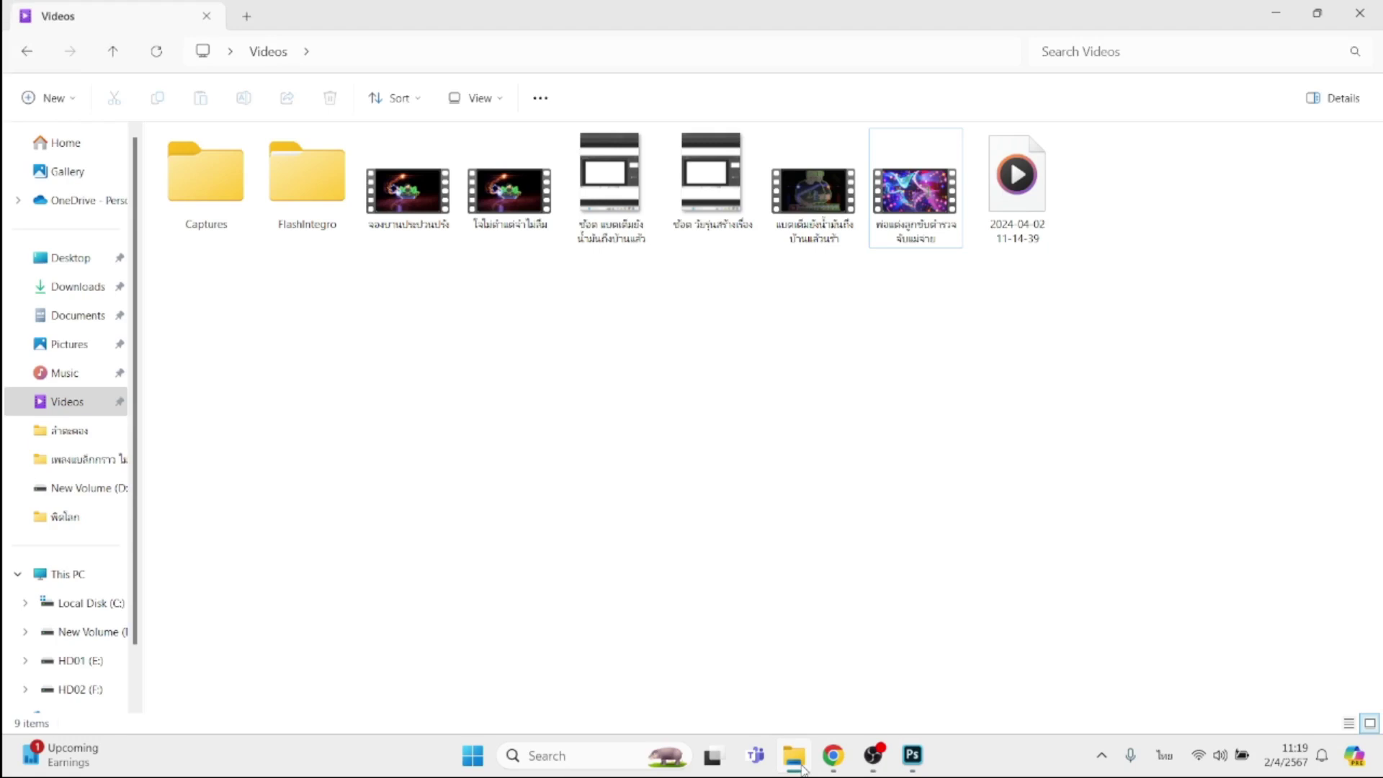
click(79, 633)
click(905, 210)
double_click(904, 209)
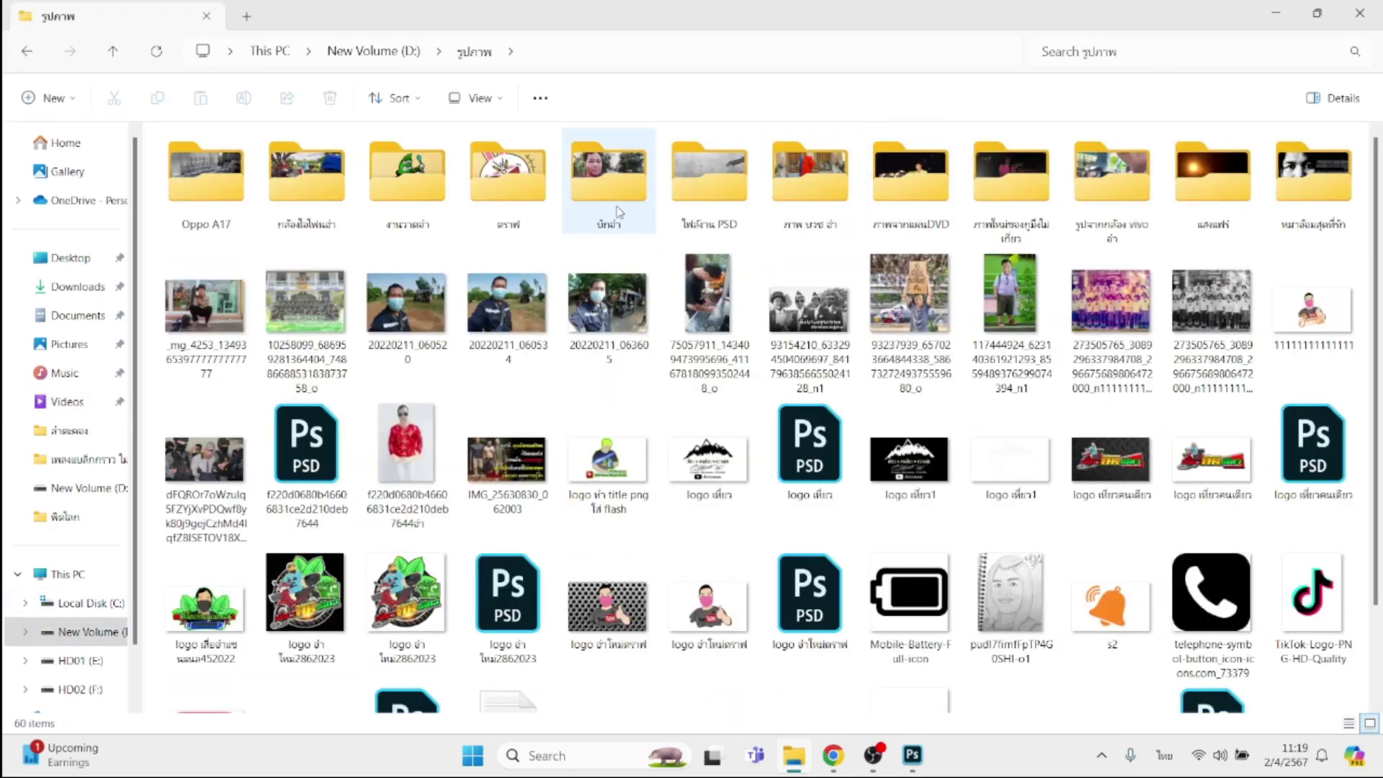
double_click(509, 210)
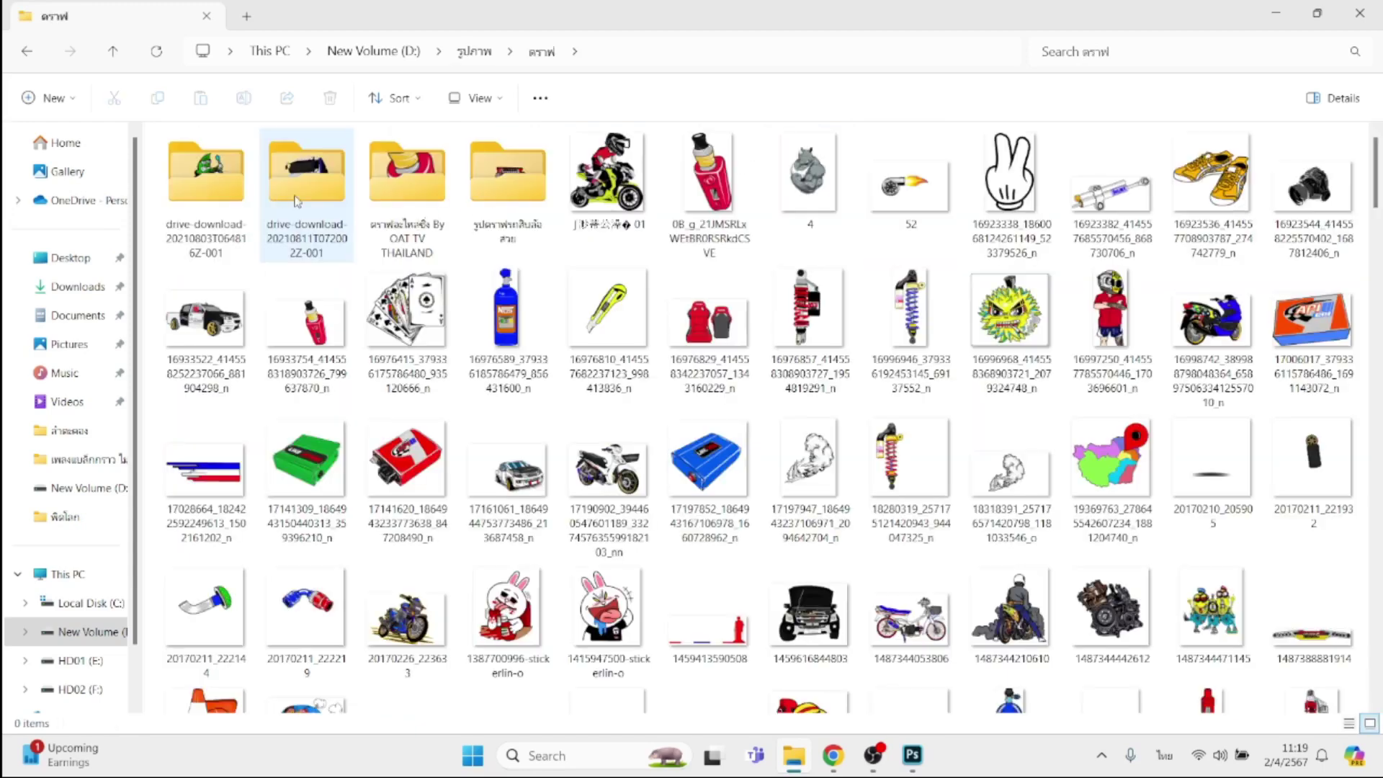
double_click(205, 186)
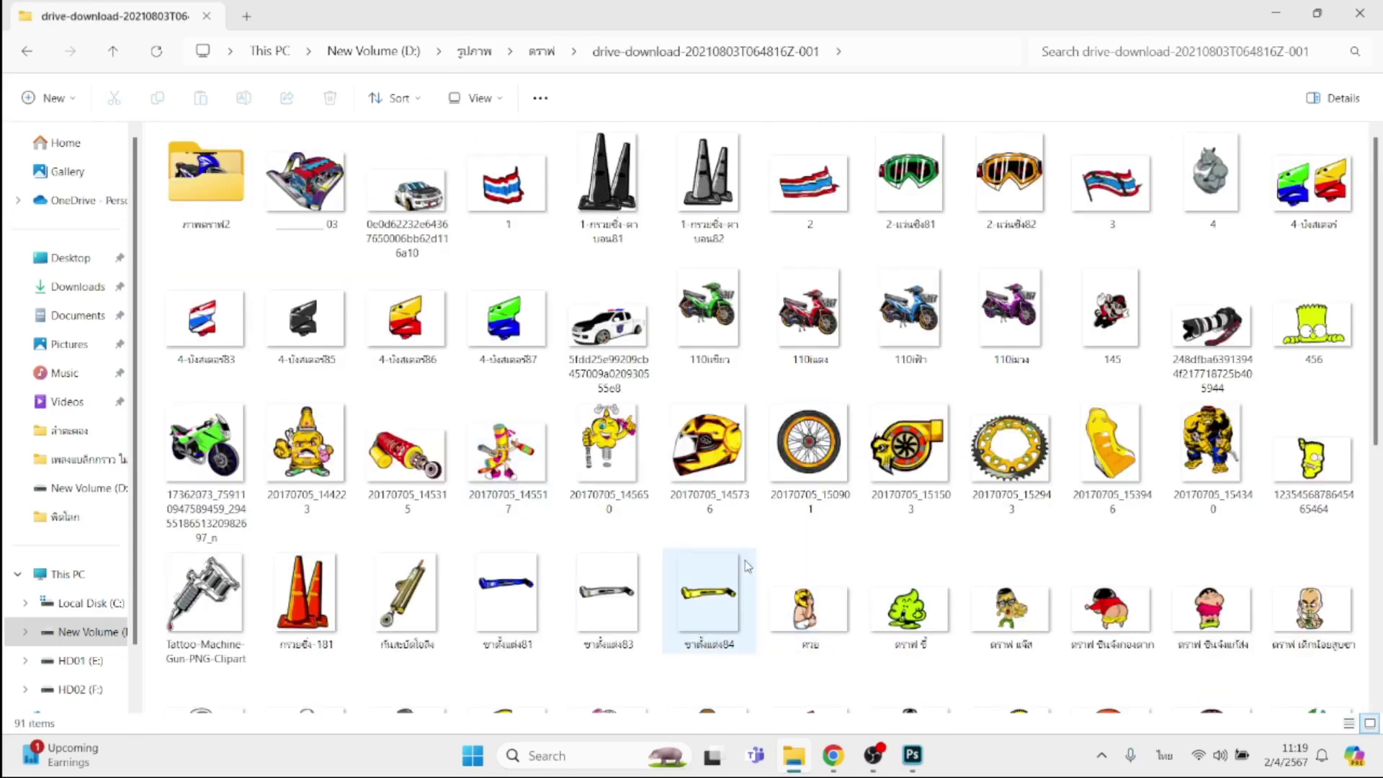
scroll(754, 547, down, 3)
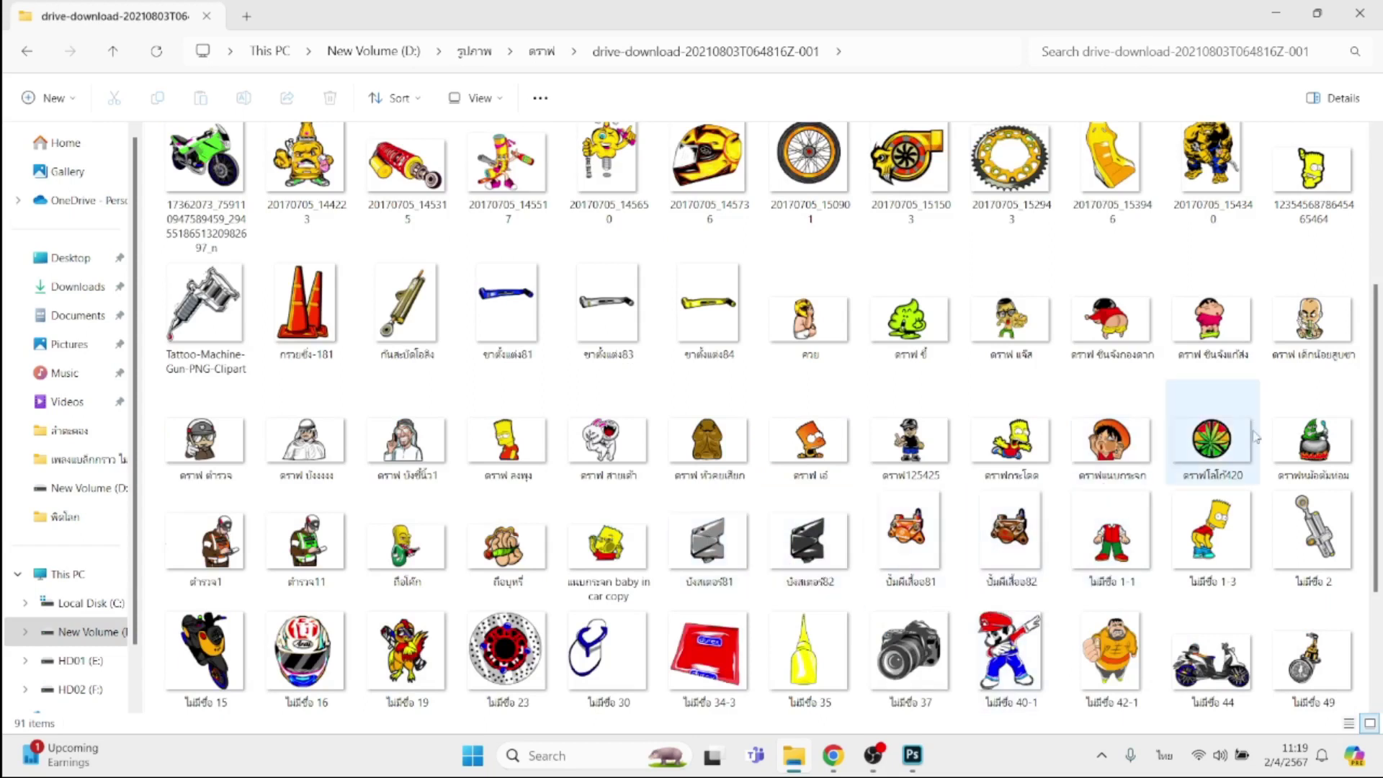
click(1290, 363)
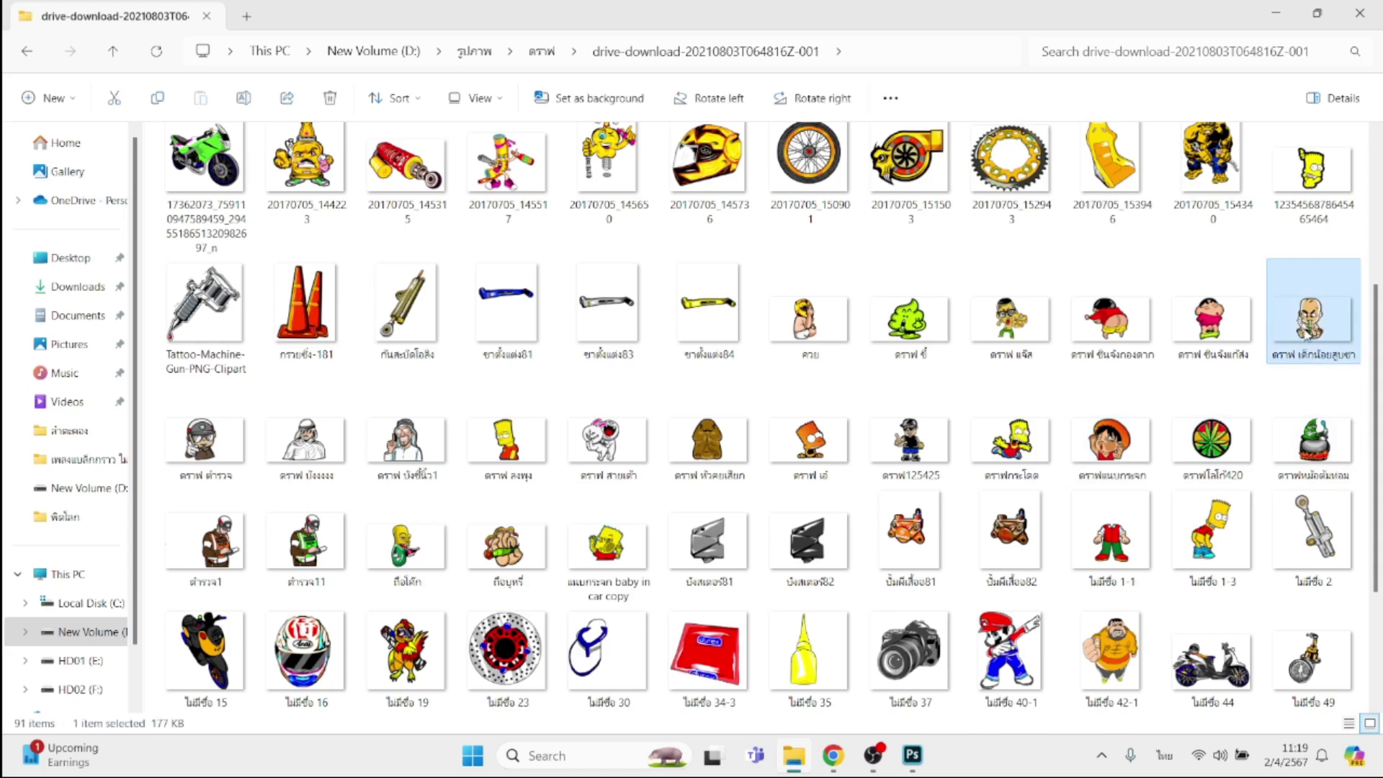
click(913, 755)
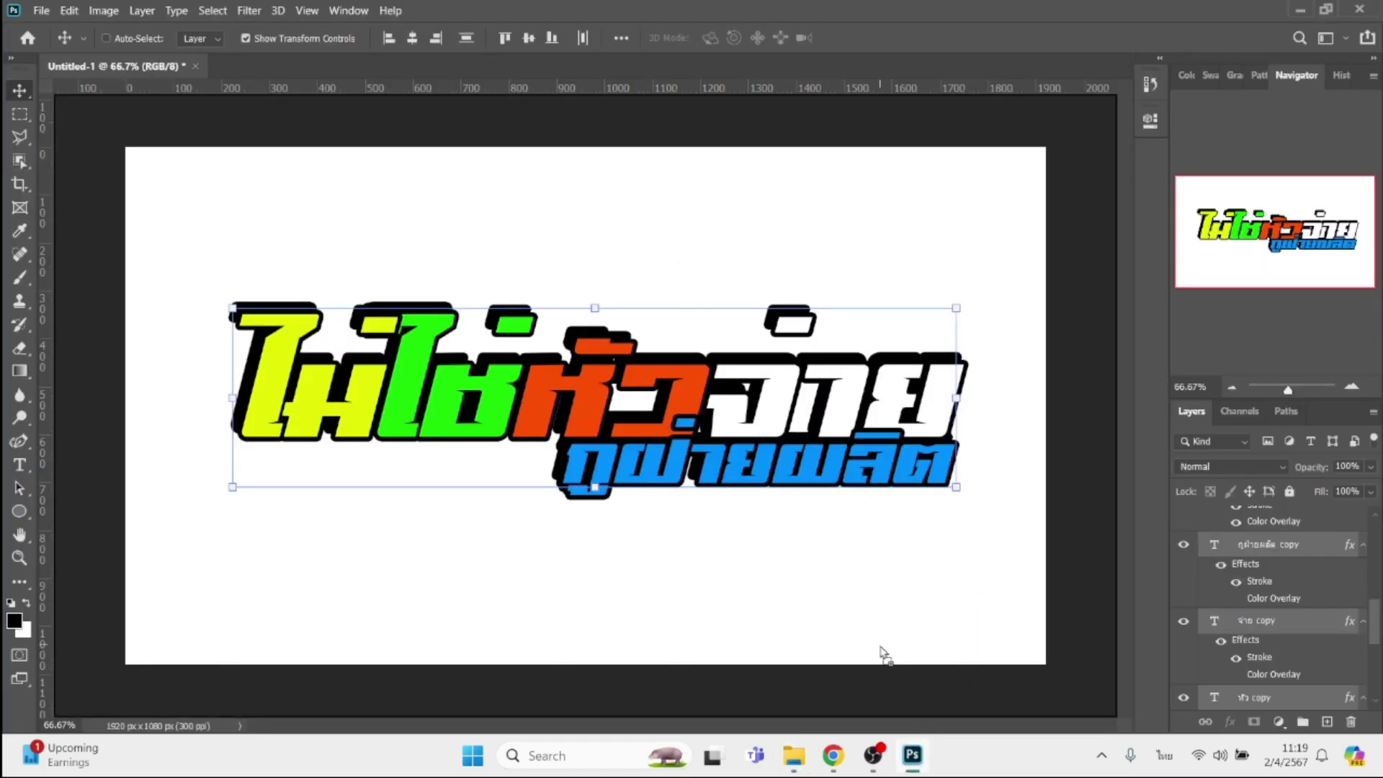
Place the mascot image scaled to 9.42% at the headline's right end, behind the text layers.
drag(885, 654, 882, 652)
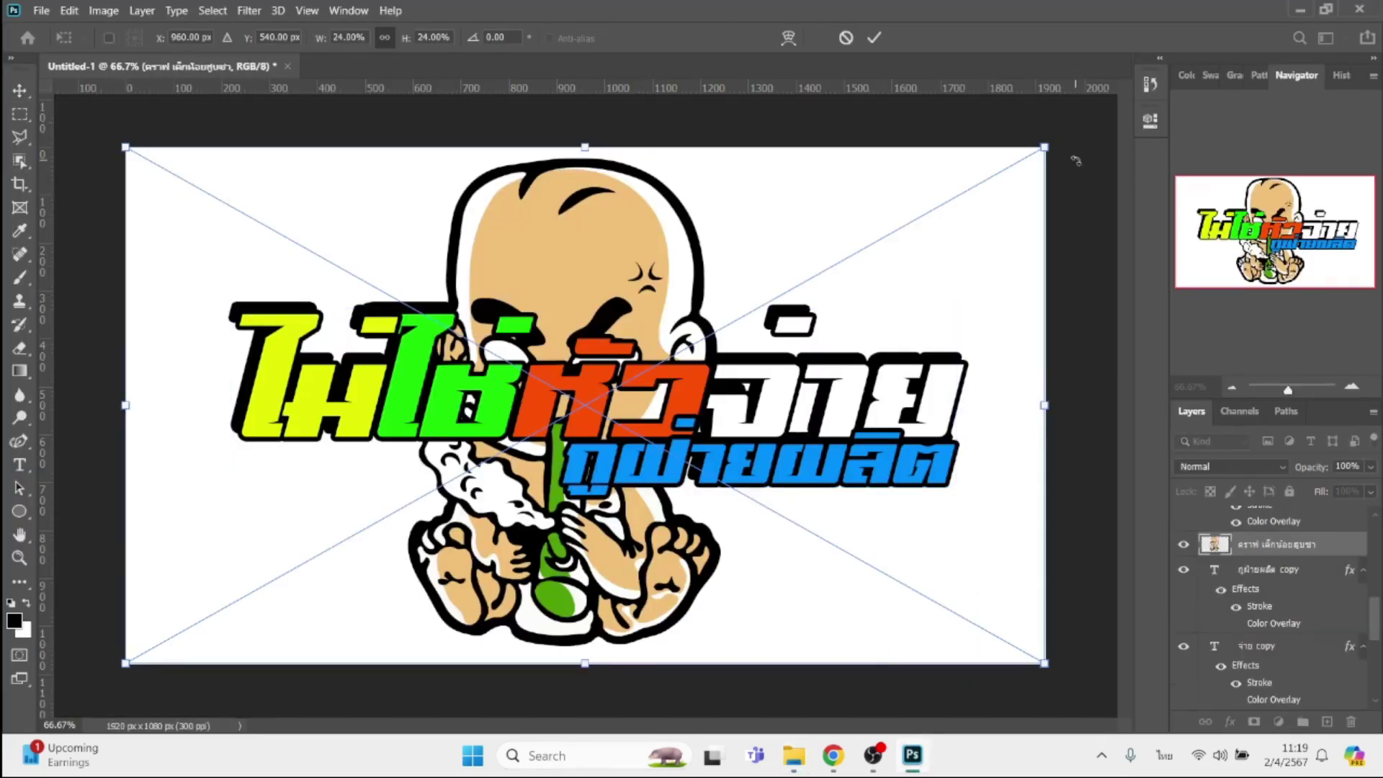
drag(1046, 148, 532, 540)
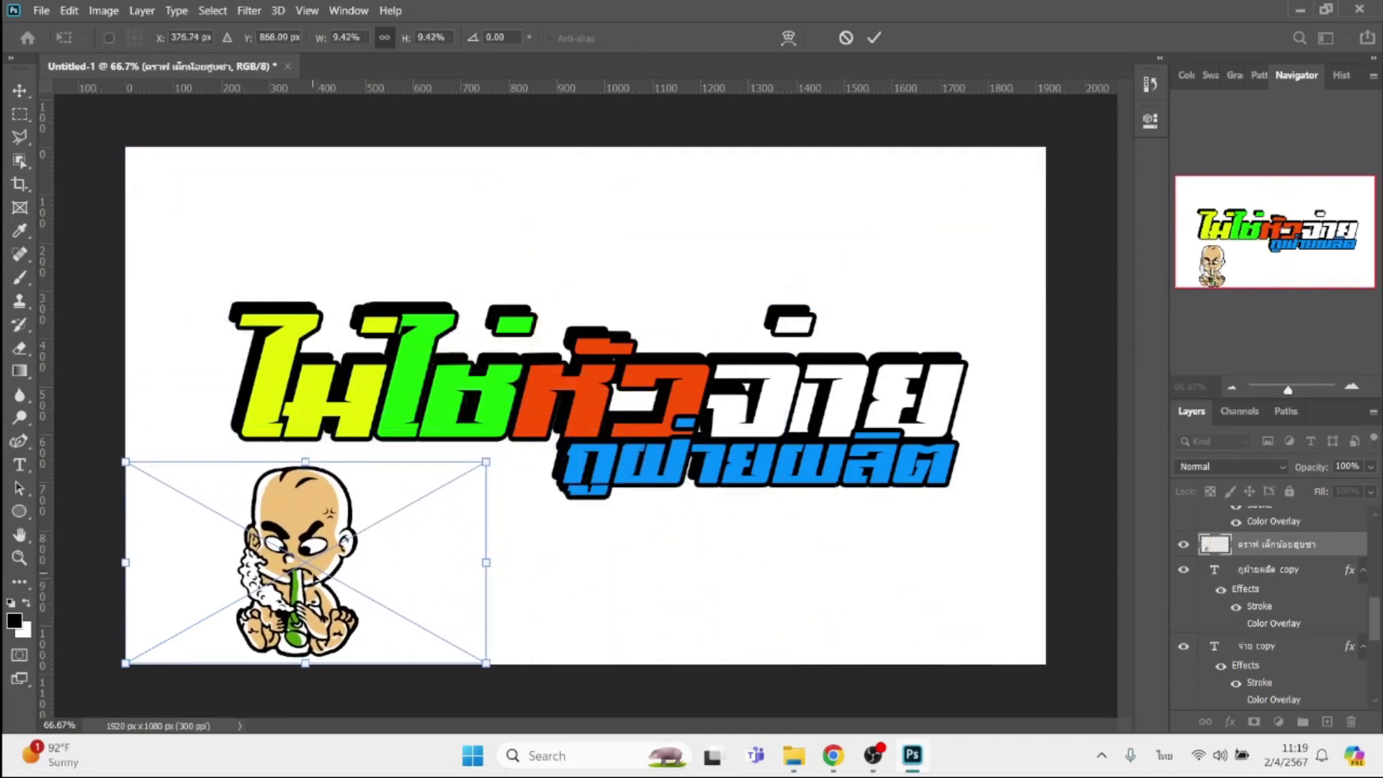
mouse_move(343, 562)
mouse_down()
mouse_move(1046, 395)
mouse_move(1036, 380)
mouse_move(1020, 408)
mouse_up()
key(Return)
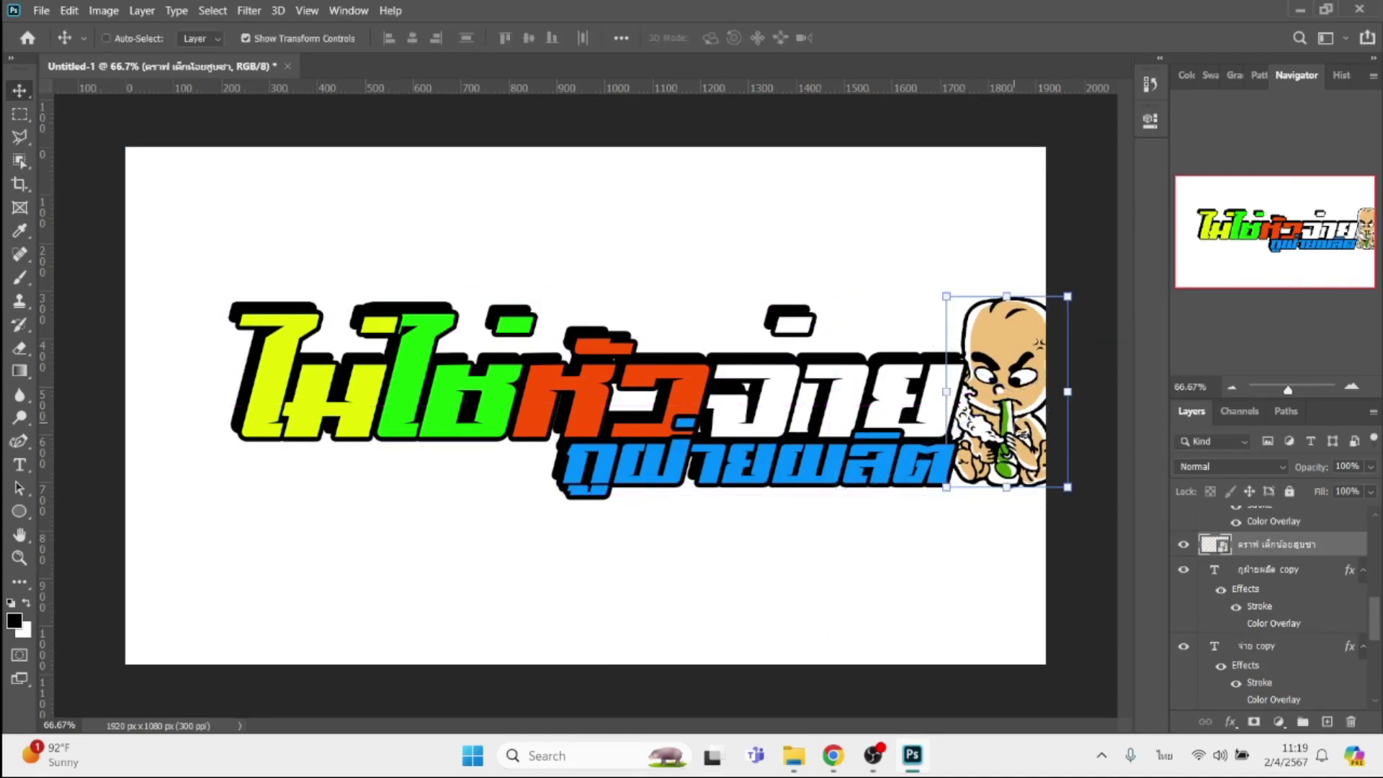
drag(1280, 552, 1274, 689)
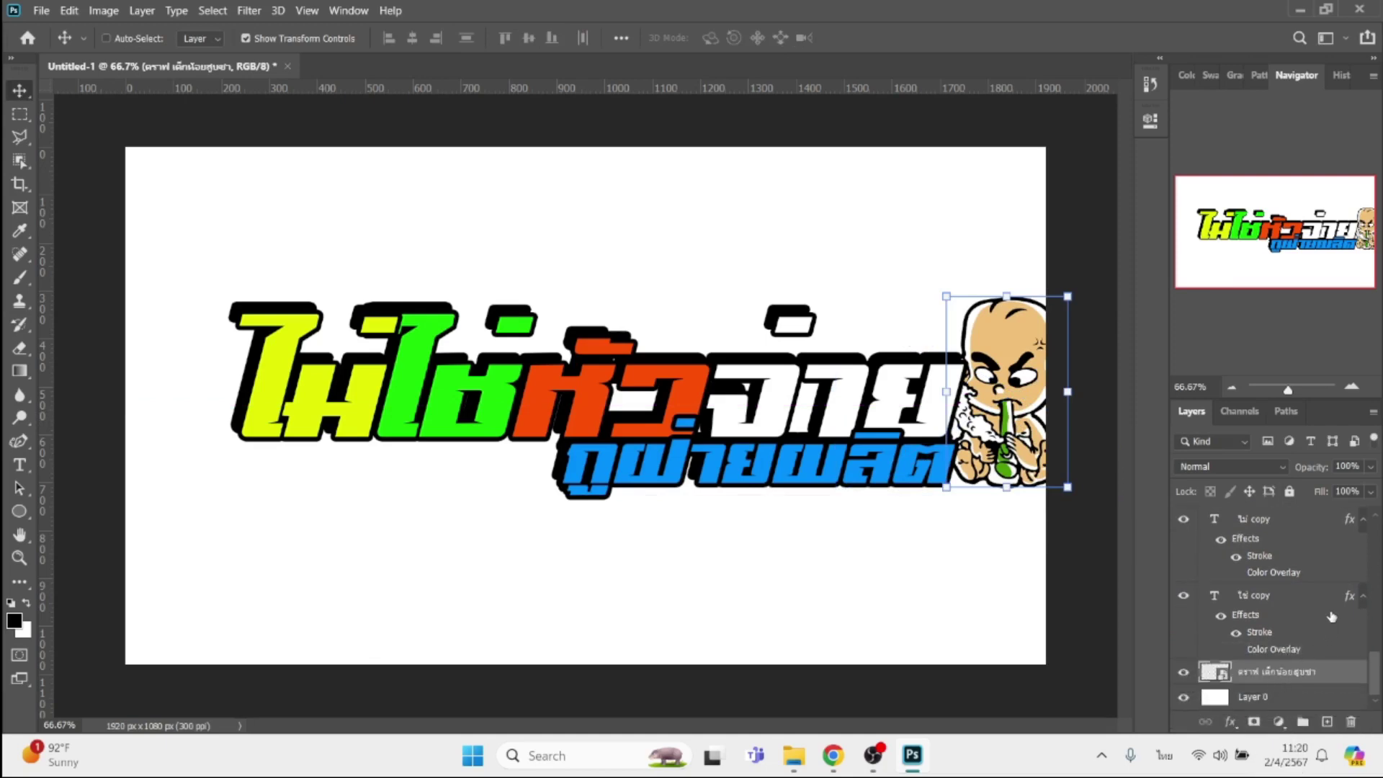
scroll(1332, 617, up, 5)
Move all headline and mascot layers together slightly left and down toward the canvas centre.
shift+click(1287, 531)
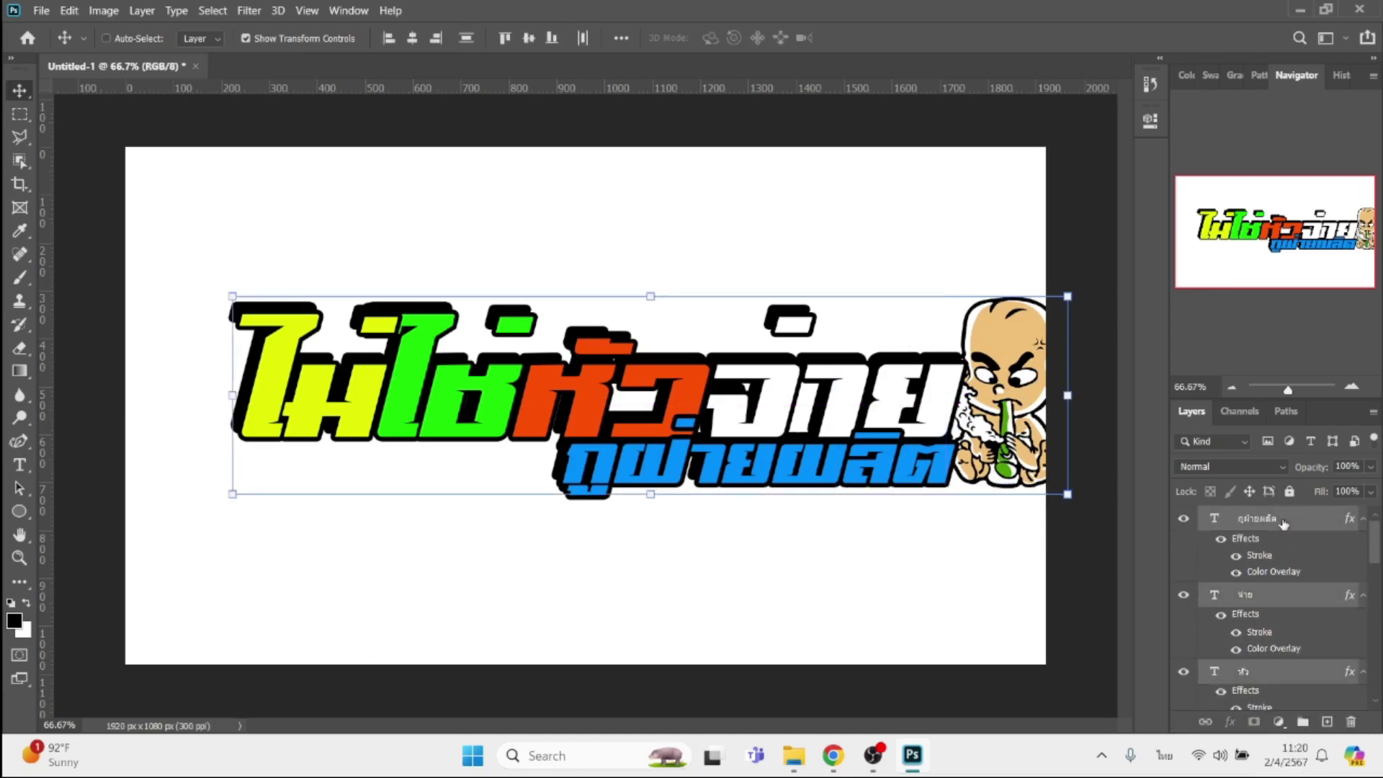
drag(992, 417, 952, 427)
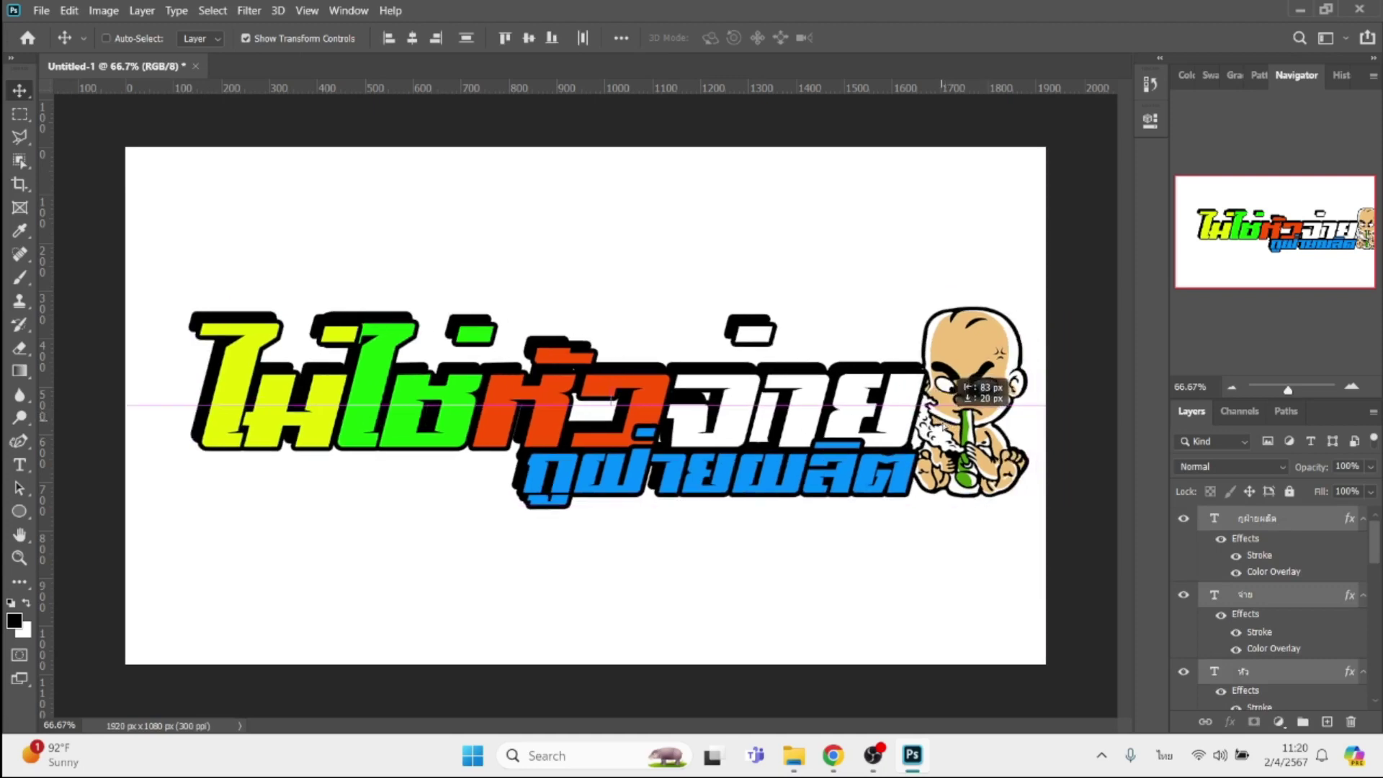
drag(958, 378, 958, 380)
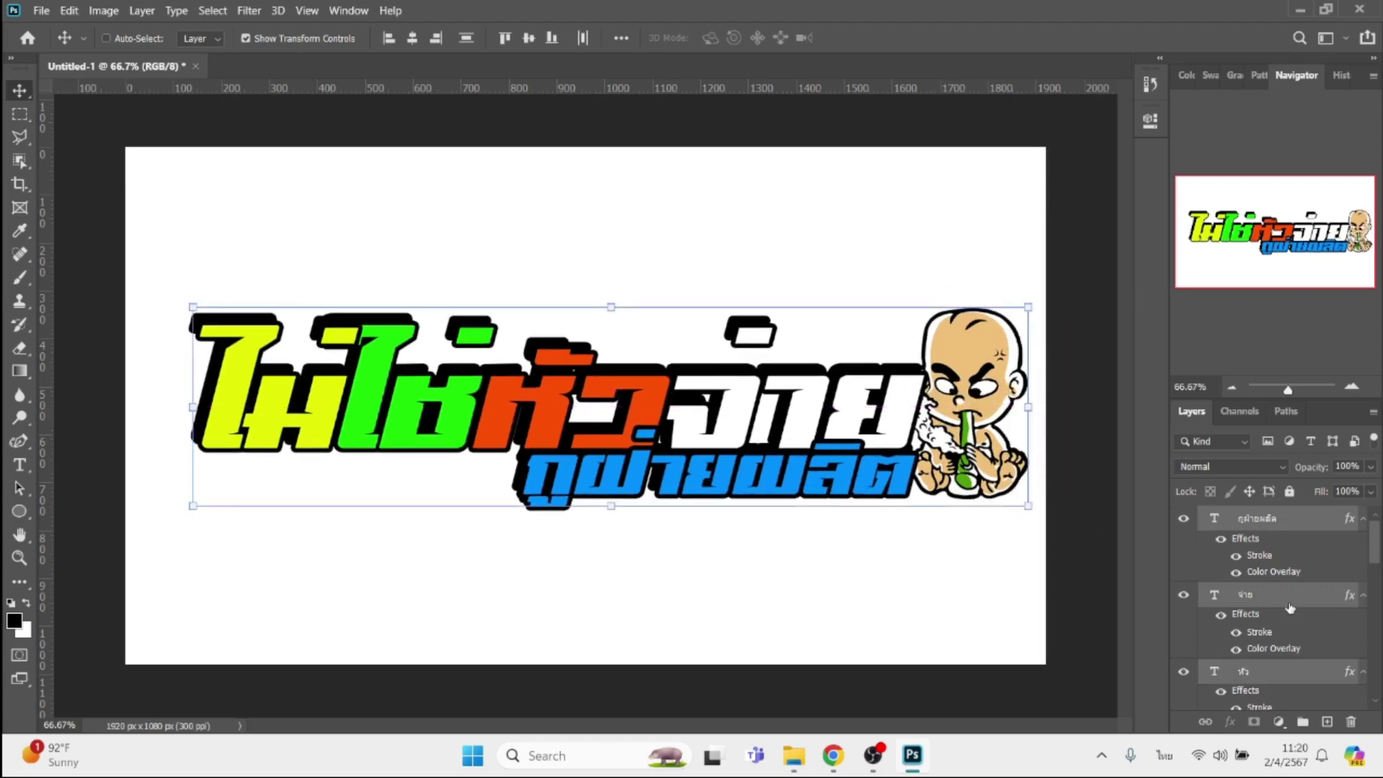
click(1284, 529)
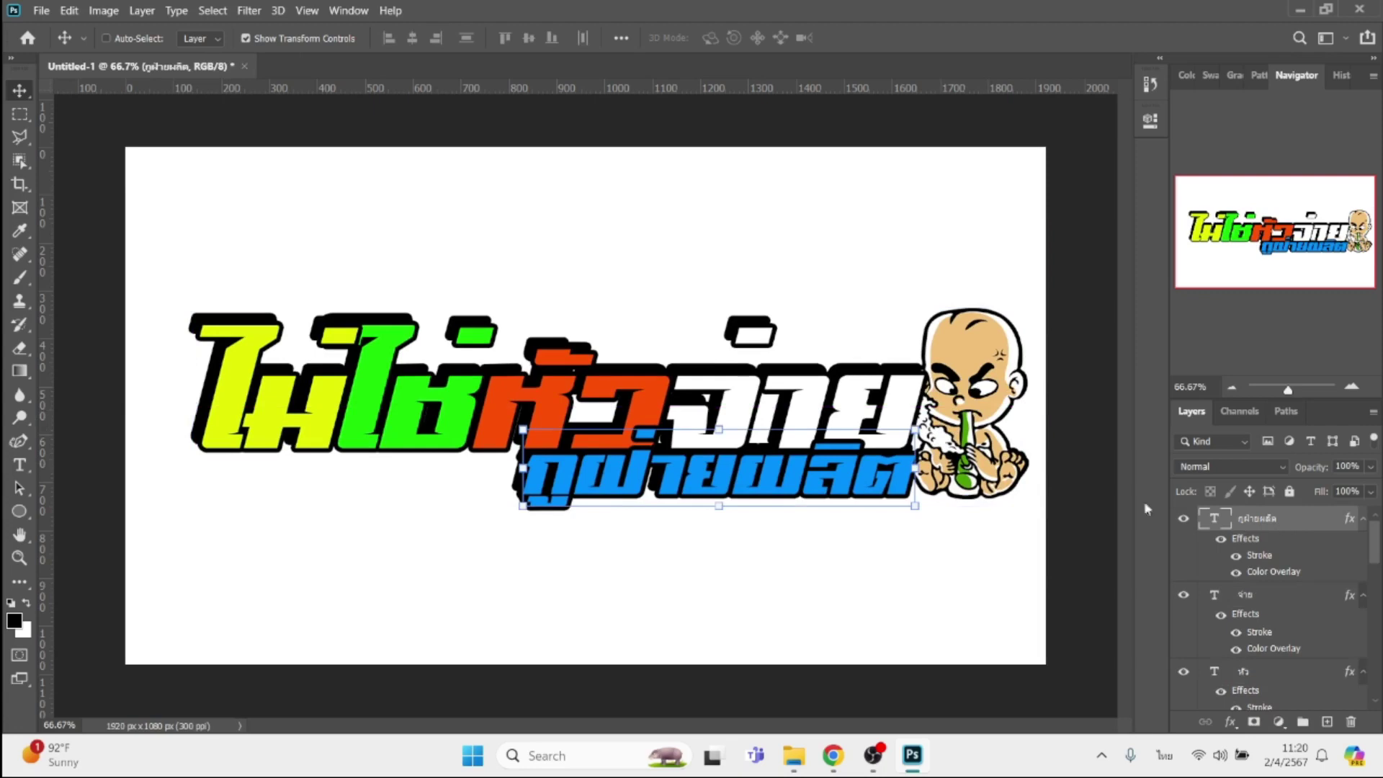
right_click(19, 513)
Draw a black rectangle over the top line, rasterize it, and stack it beneath กูฝ่ายผลิต.
click(79, 504)
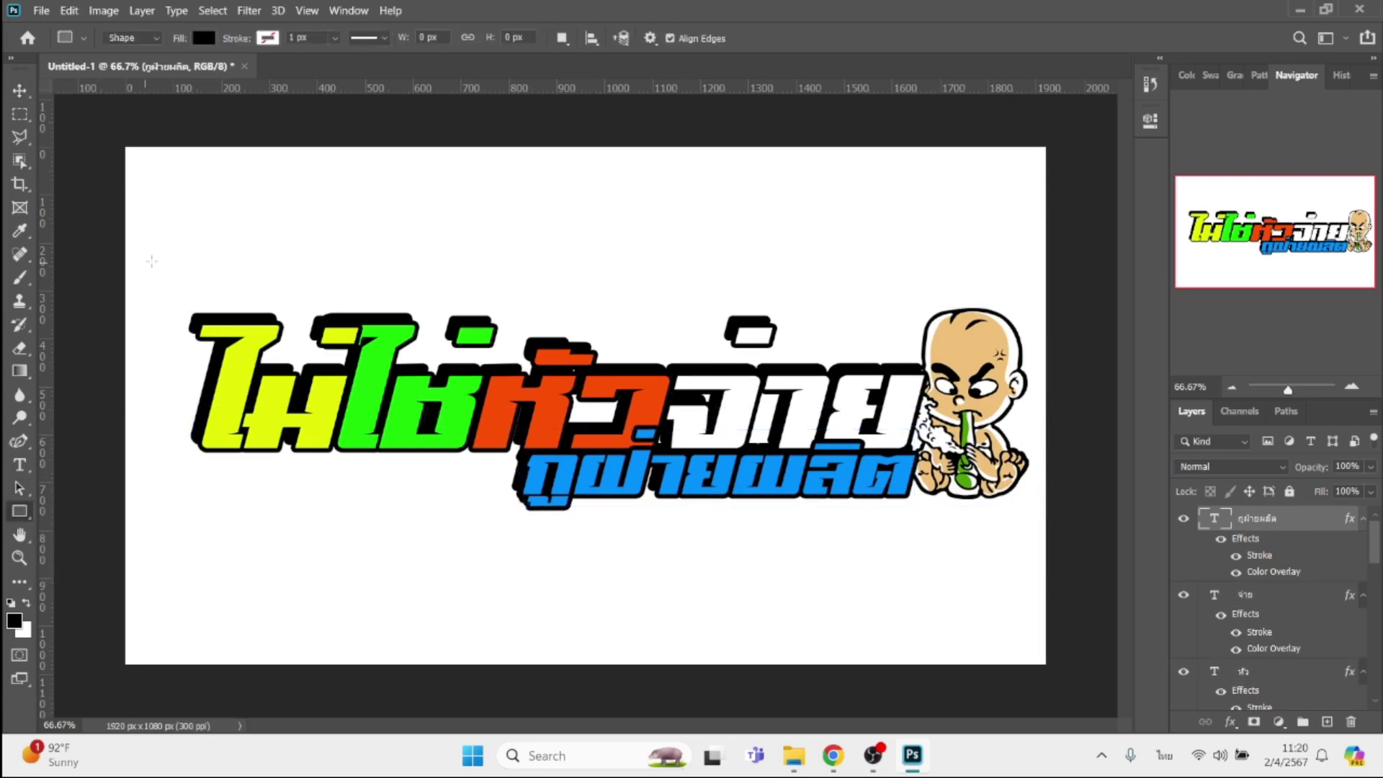
drag(157, 257, 987, 400)
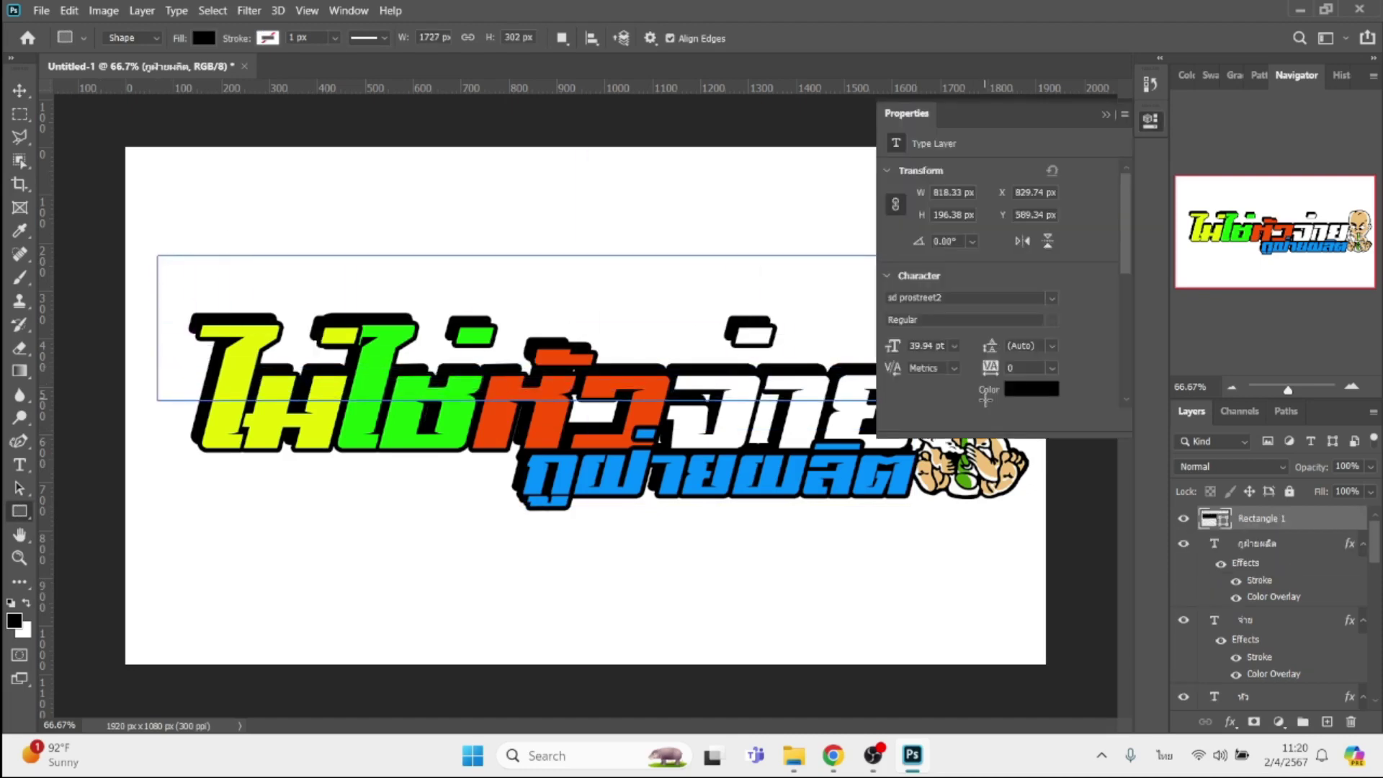
click(1106, 114)
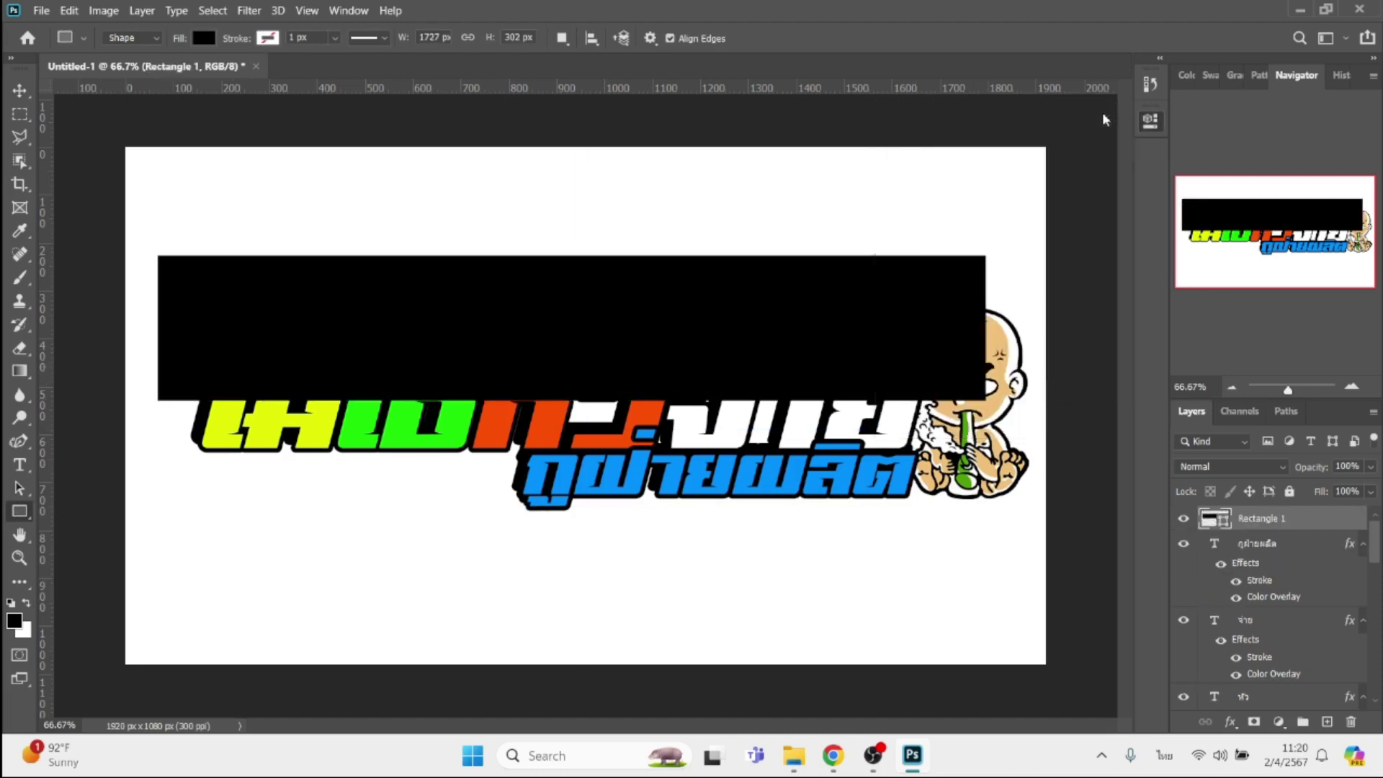
right_click(1262, 518)
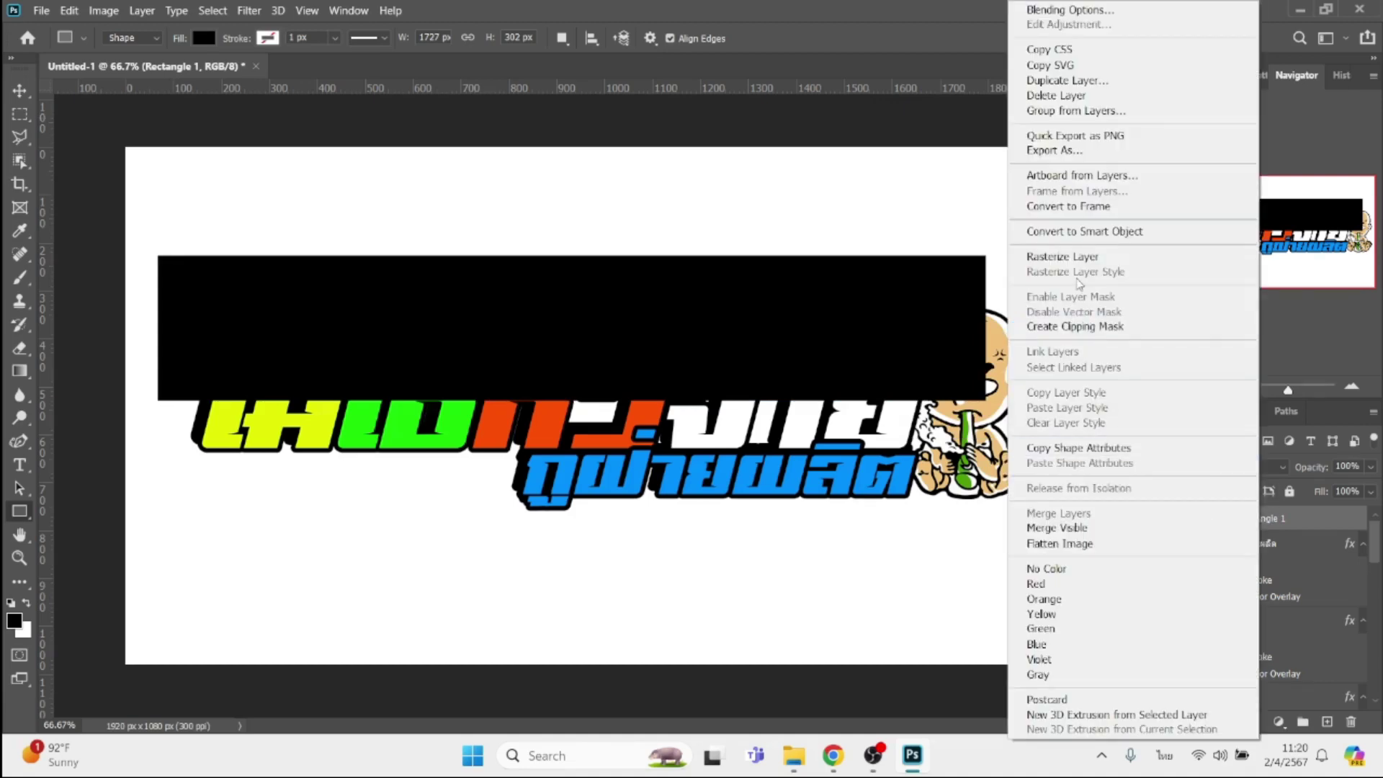
click(1073, 257)
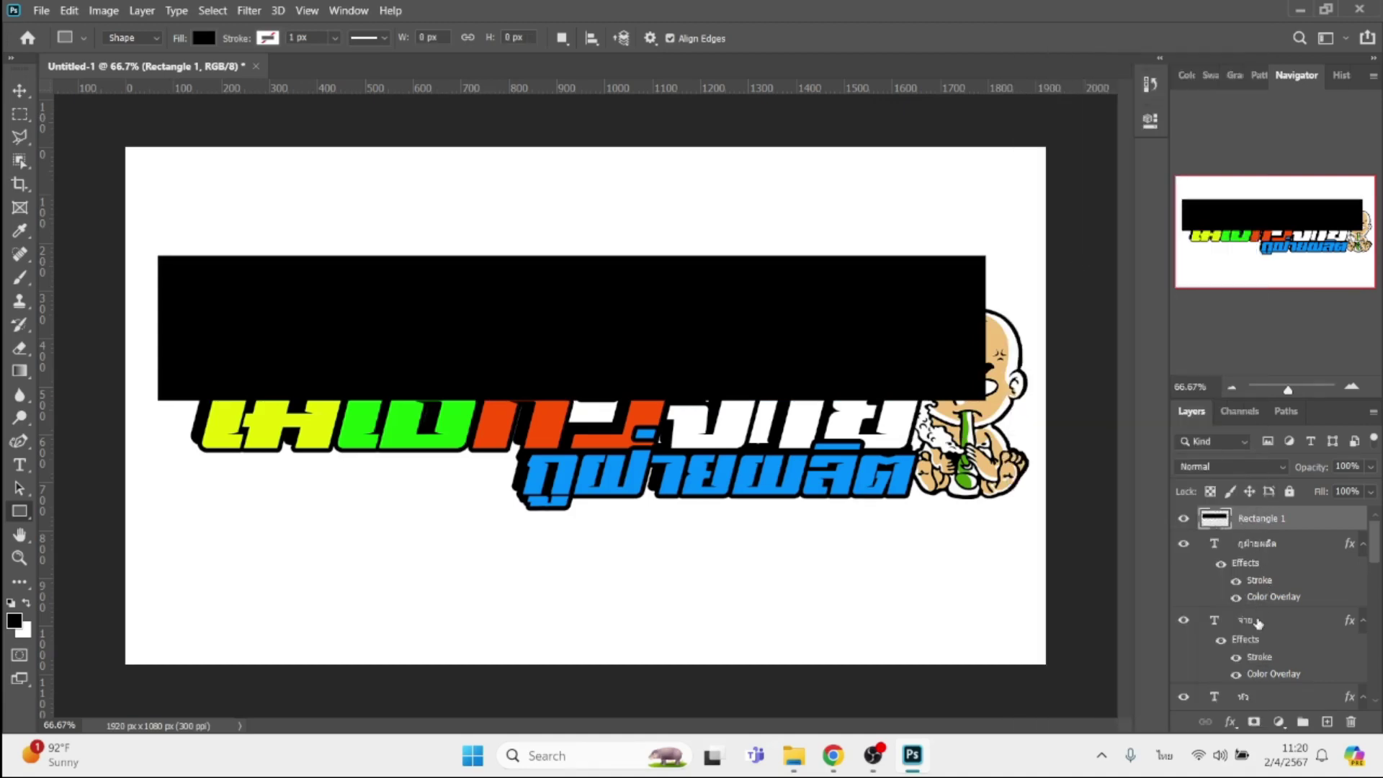
drag(1263, 531, 1264, 590)
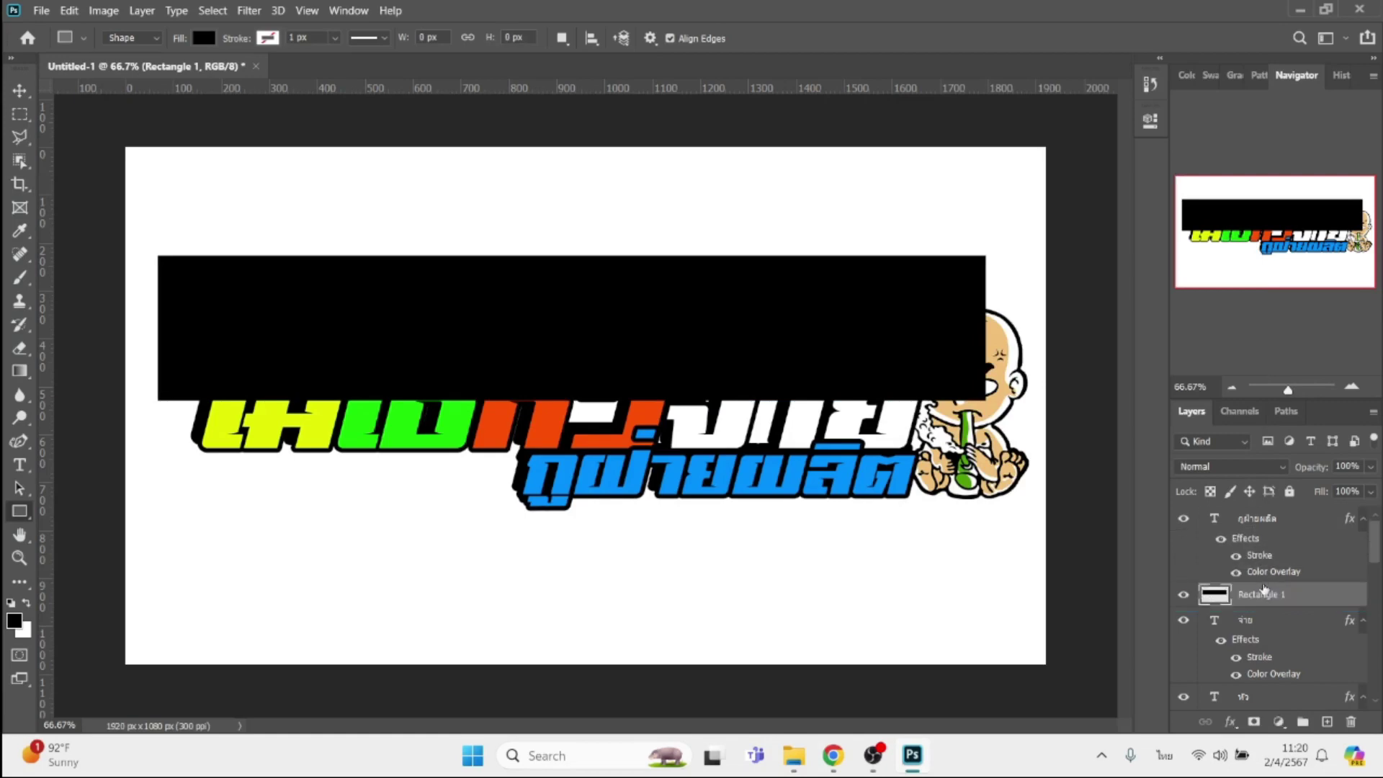
Object-select the letters of the word จ่าย on its text layer.
click(1254, 624)
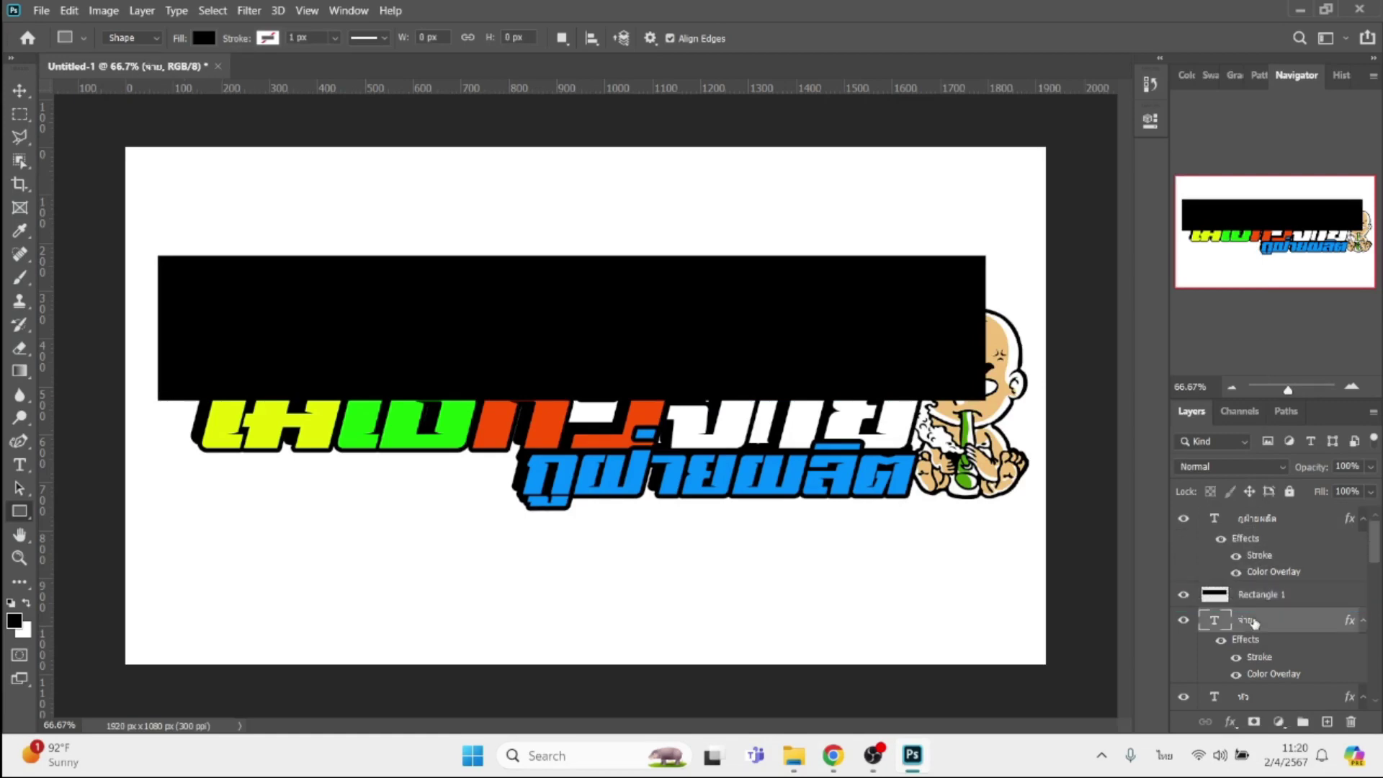
key(w)
drag(637, 198, 958, 558)
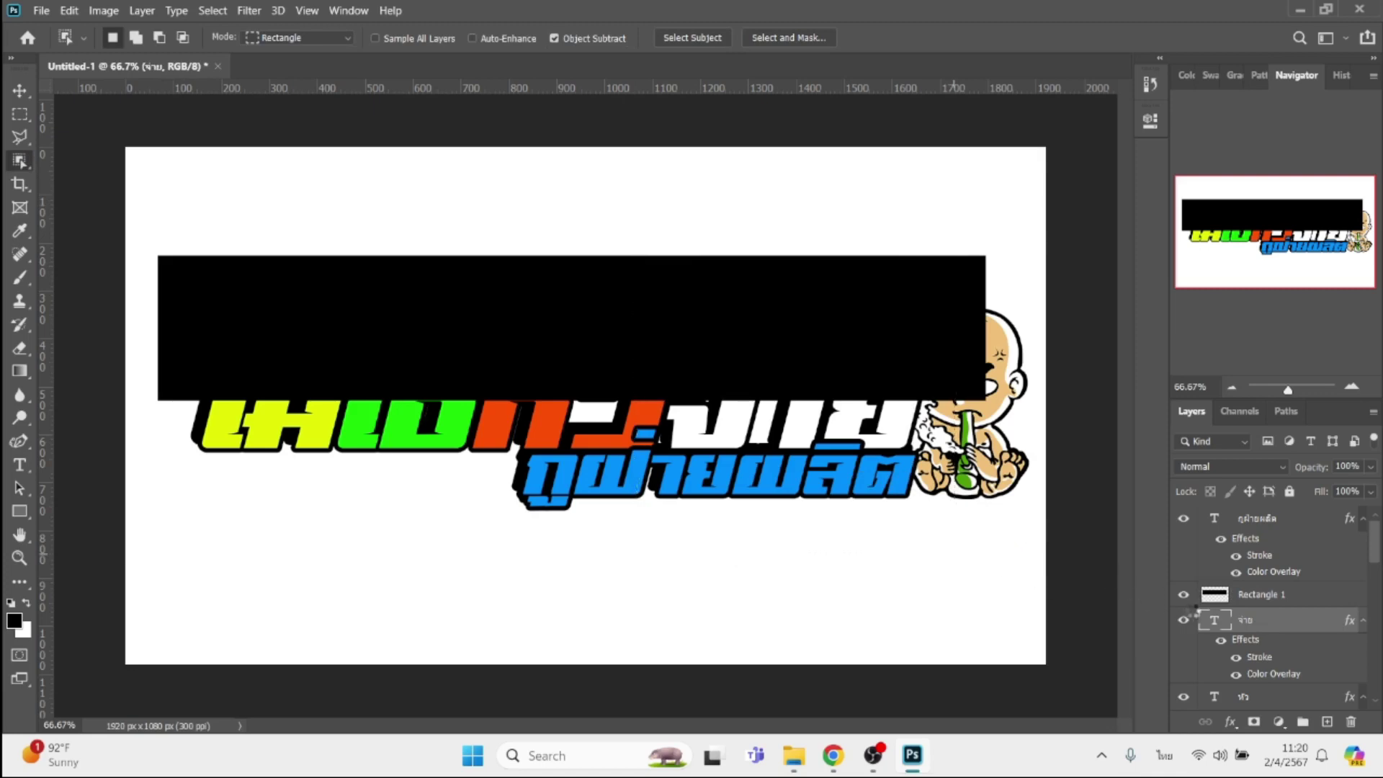
Cut the จ่าย-shaped part of Rectangle 1 into Layer 1 and give it a light grey colour overlay.
click(1277, 595)
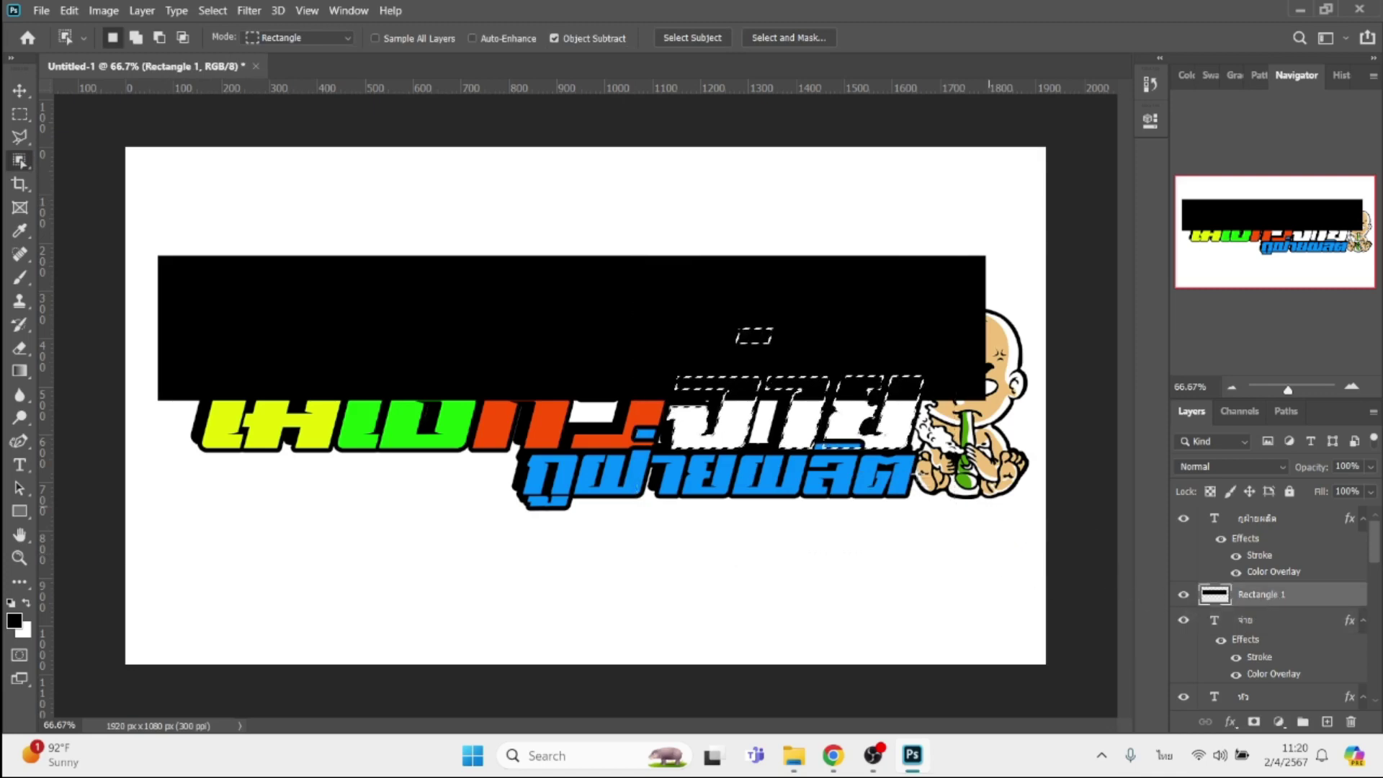
right_click(813, 382)
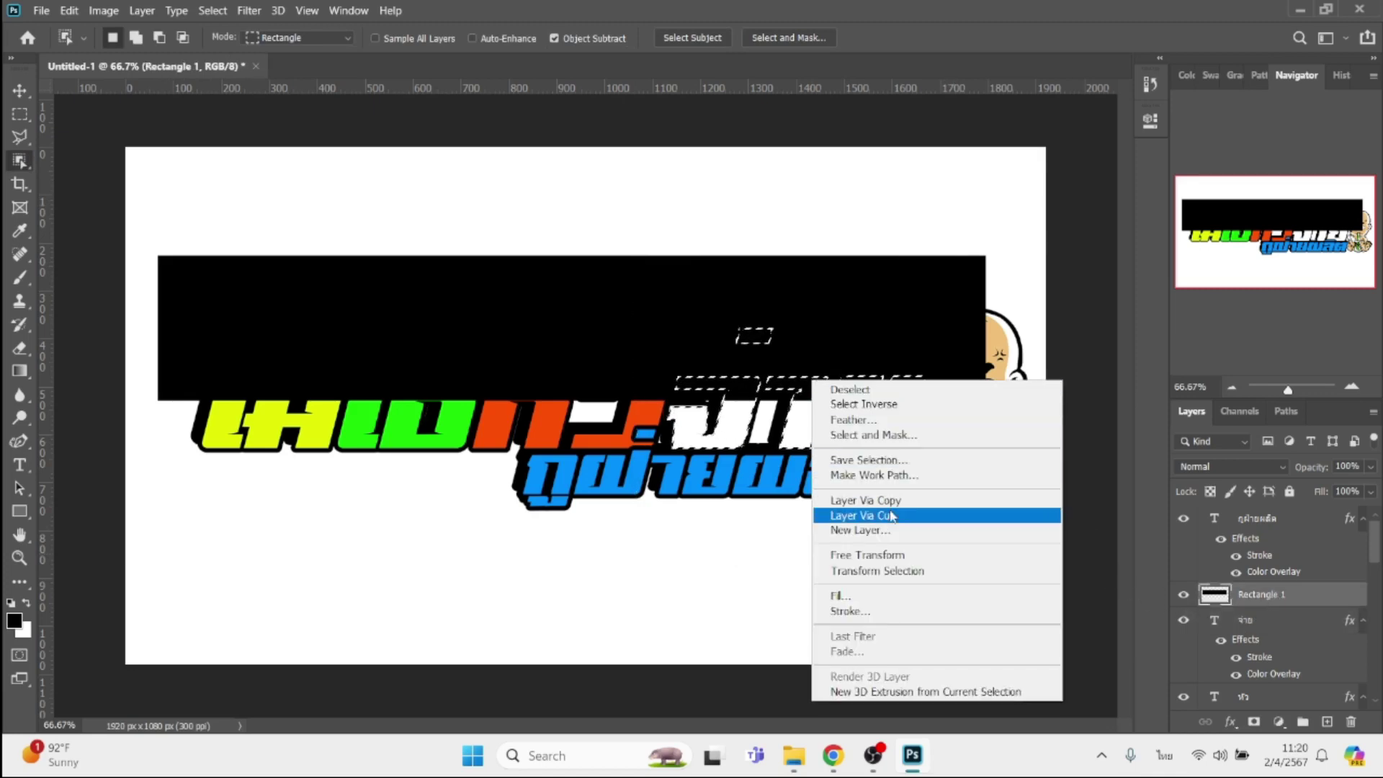
click(859, 516)
click(1231, 722)
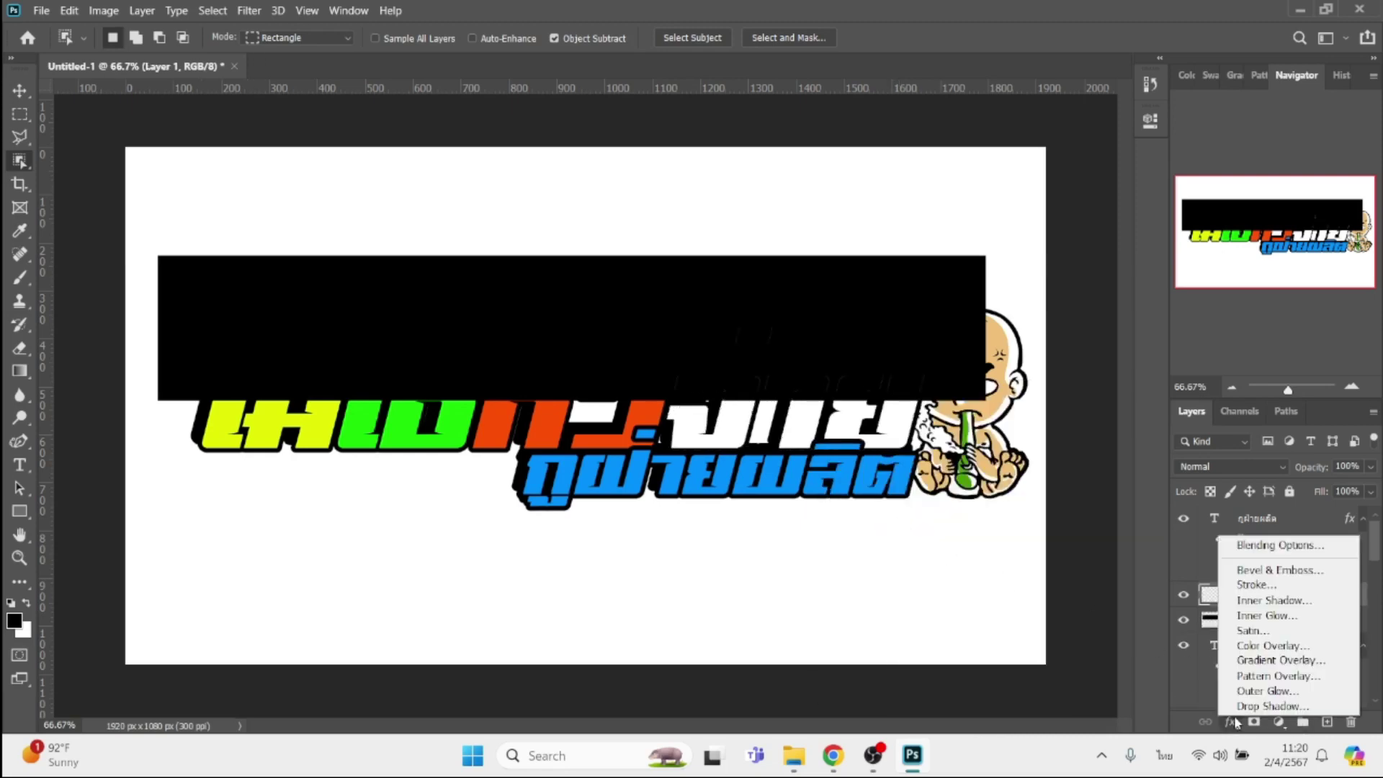
click(1254, 647)
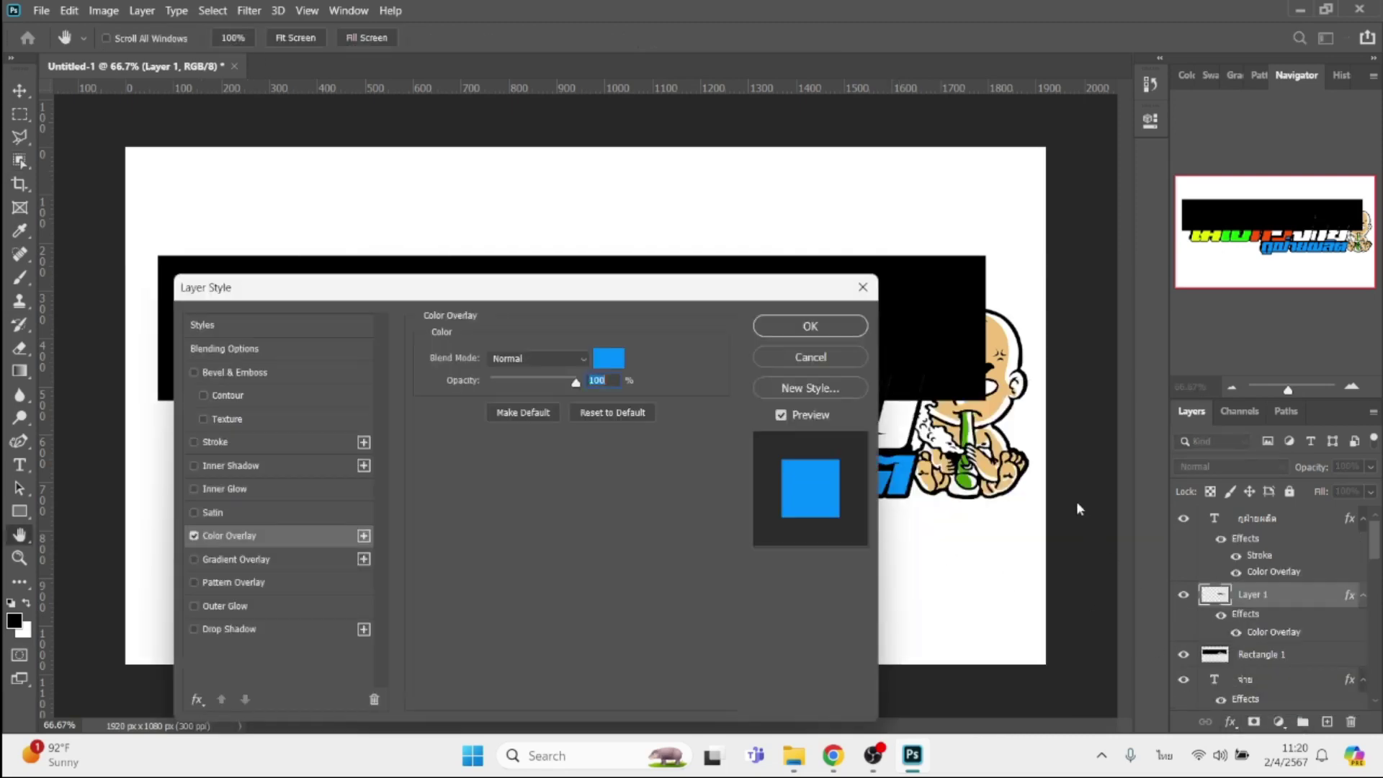
mouse_move(732, 289)
mouse_down()
mouse_move(730, 383)
mouse_move(1013, 565)
mouse_move(1010, 586)
mouse_move(1049, 527)
mouse_up()
click(925, 593)
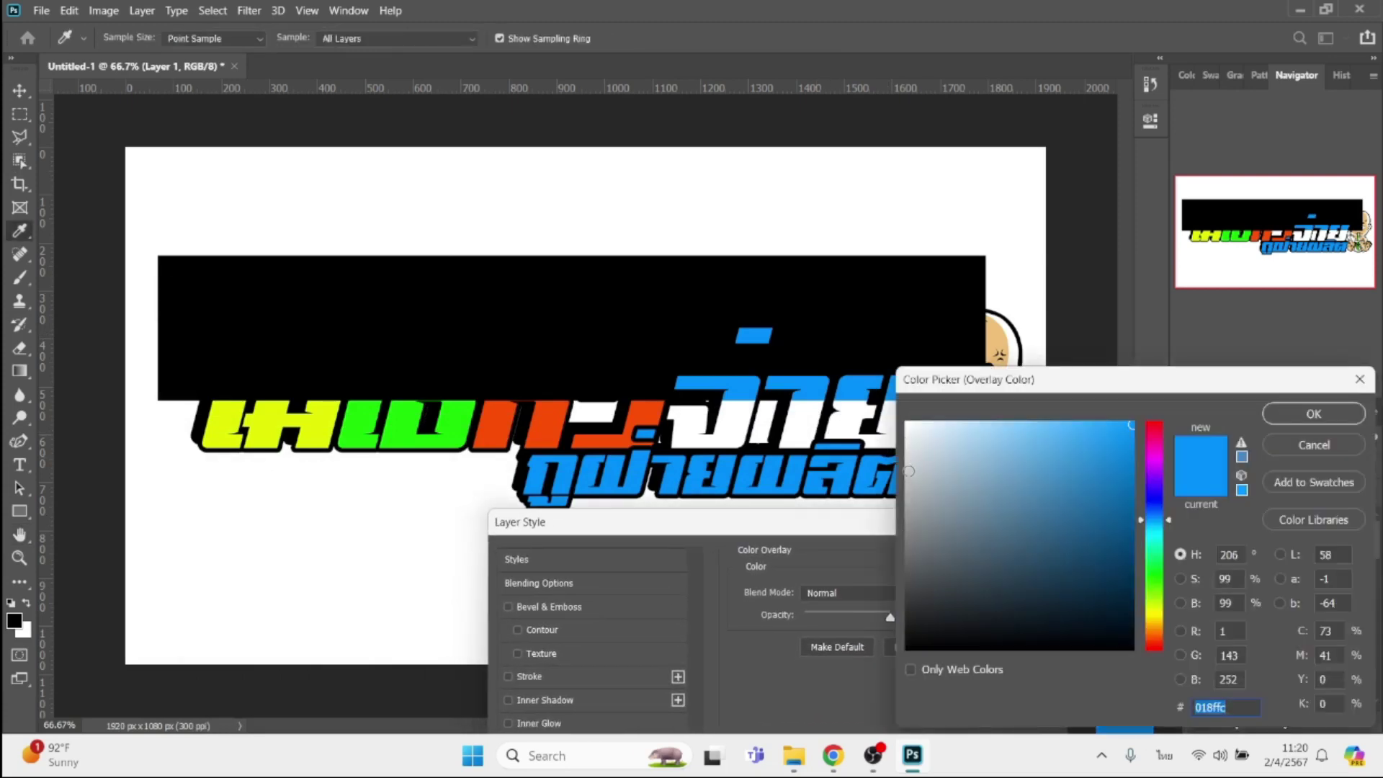
click(909, 471)
key(Return)
click(1124, 559)
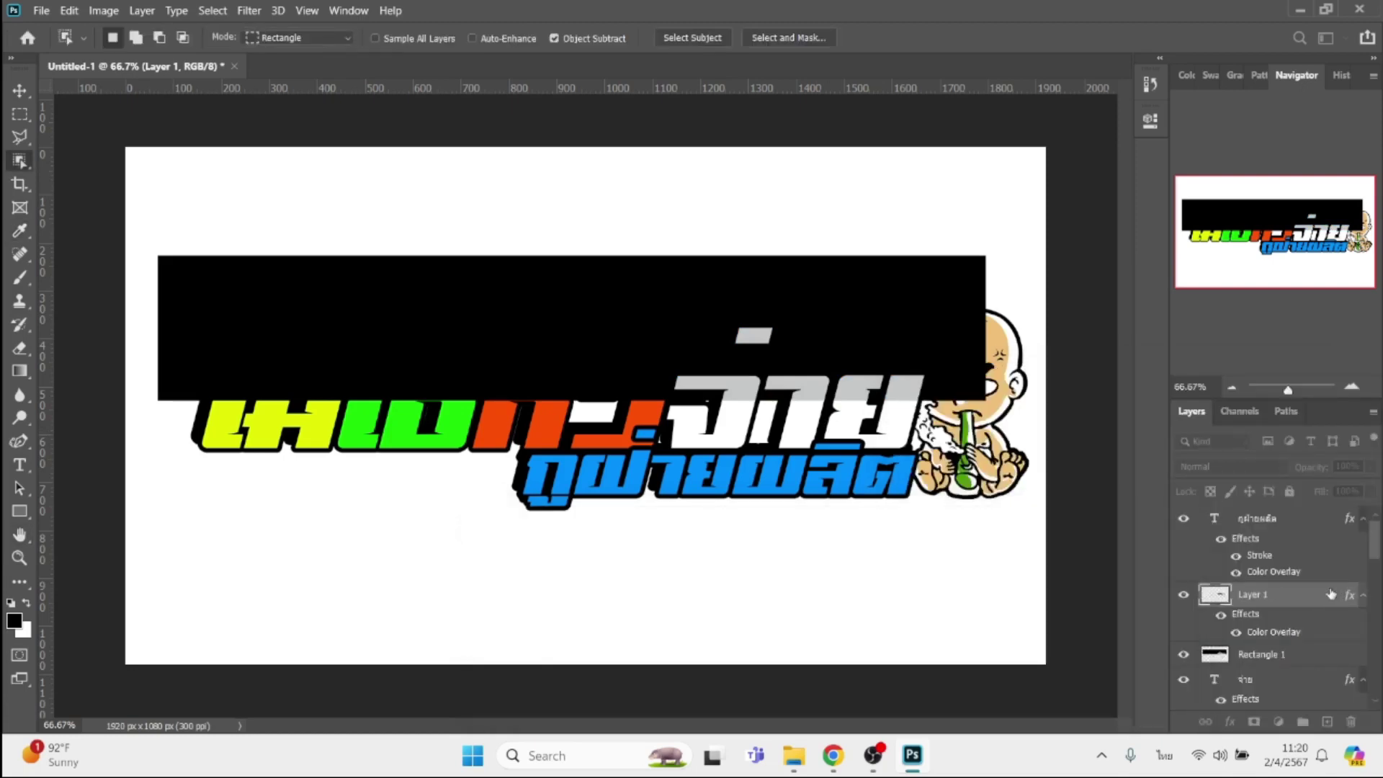
Object-select the letters of the word หัว on its text layer.
scroll(1279, 654, down, 2)
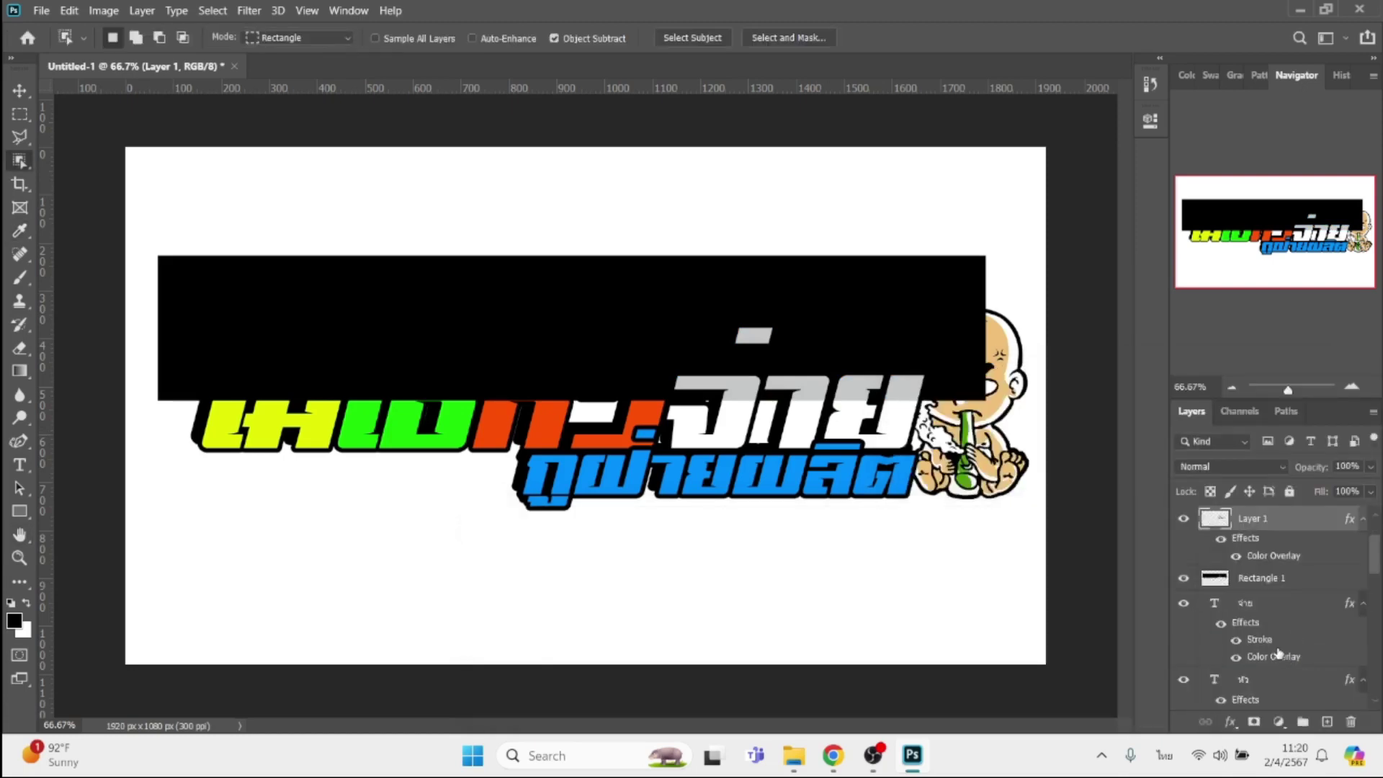
scroll(1276, 646, down, 2)
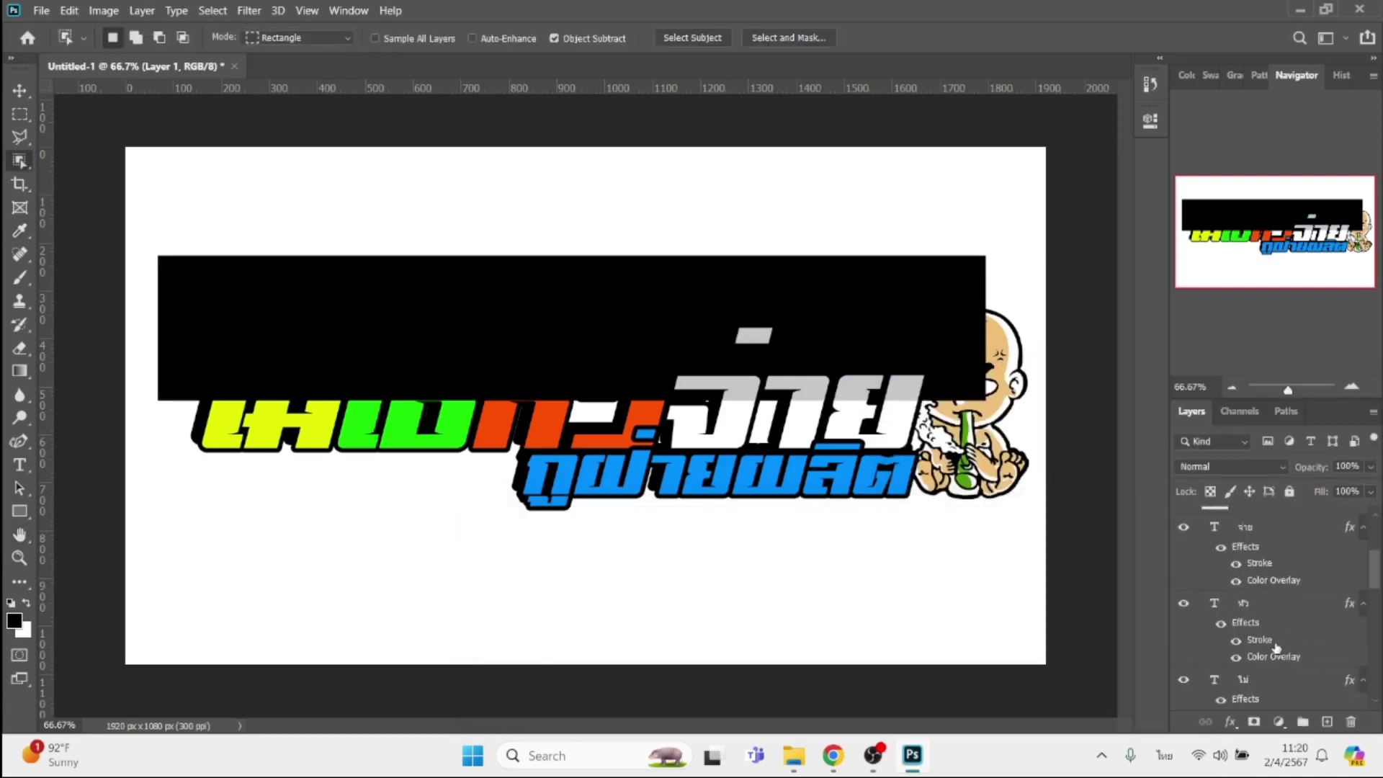
click(1261, 607)
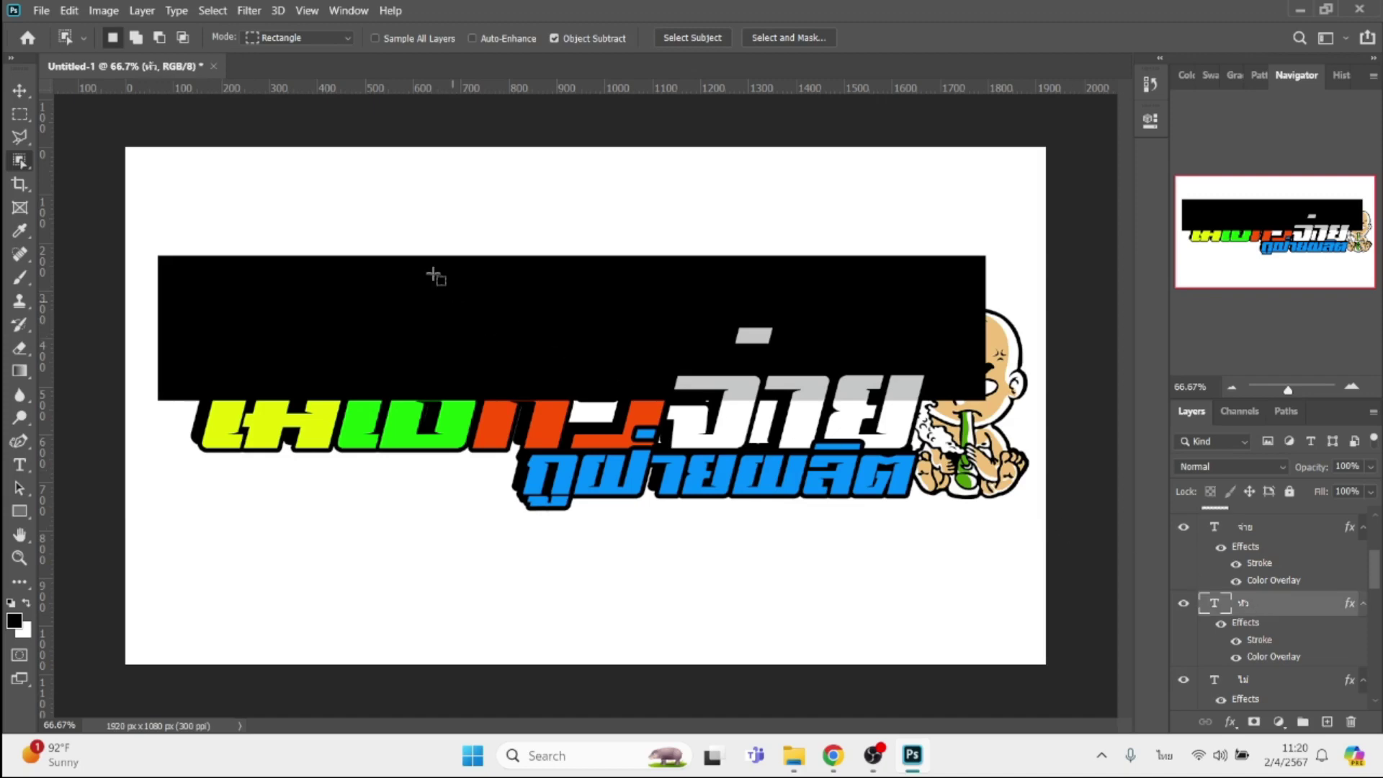
drag(413, 215, 783, 508)
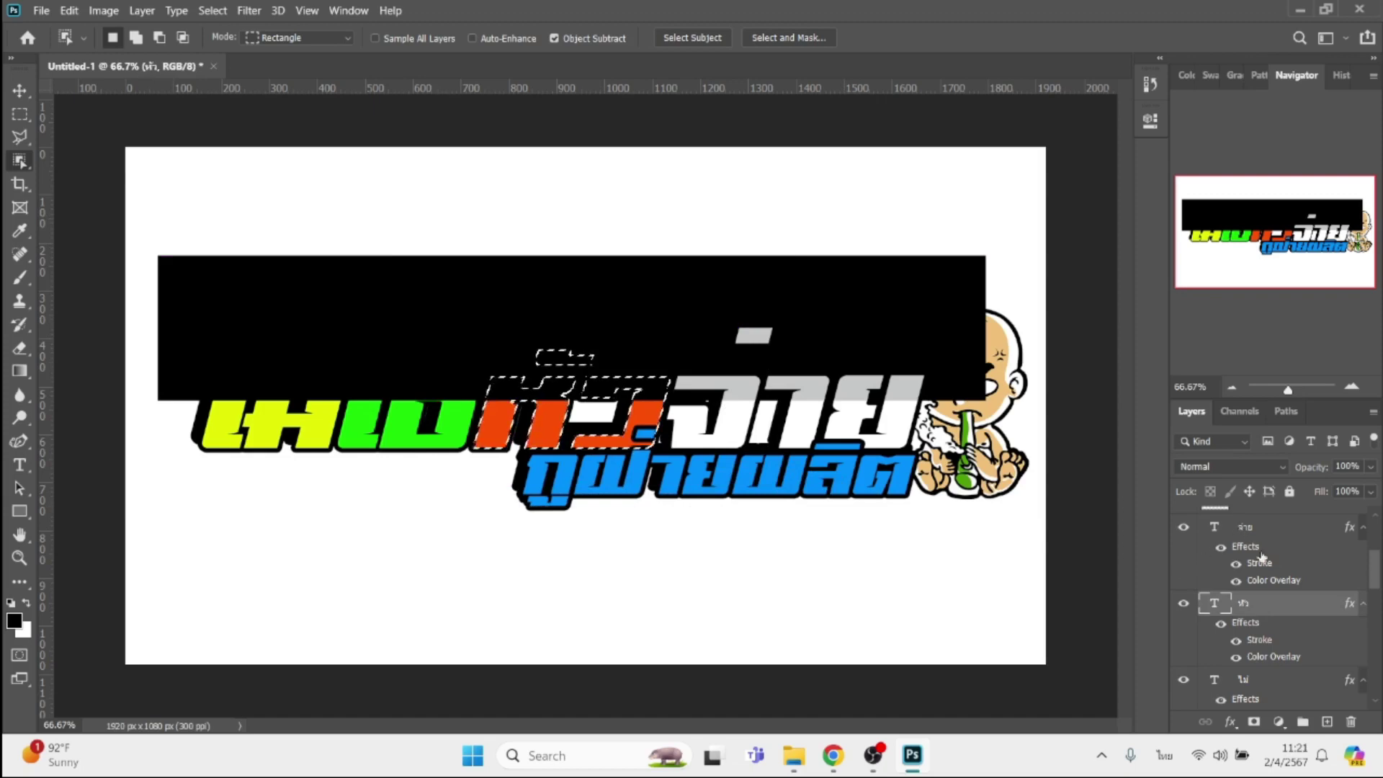
Cut the part of Rectangle 1 over หัว into a new Layer 2.
scroll(1235, 576, up, 2)
click(1235, 577)
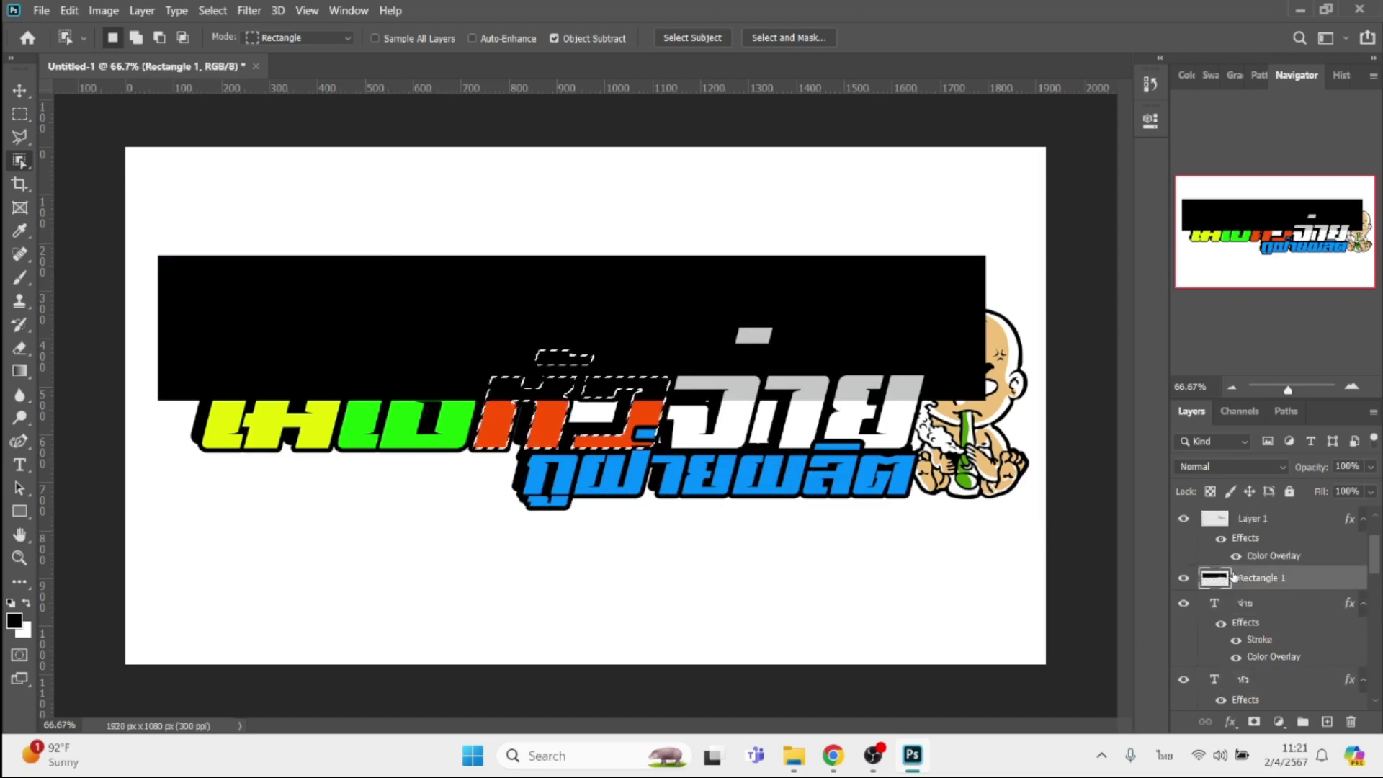
right_click(583, 403)
click(700, 540)
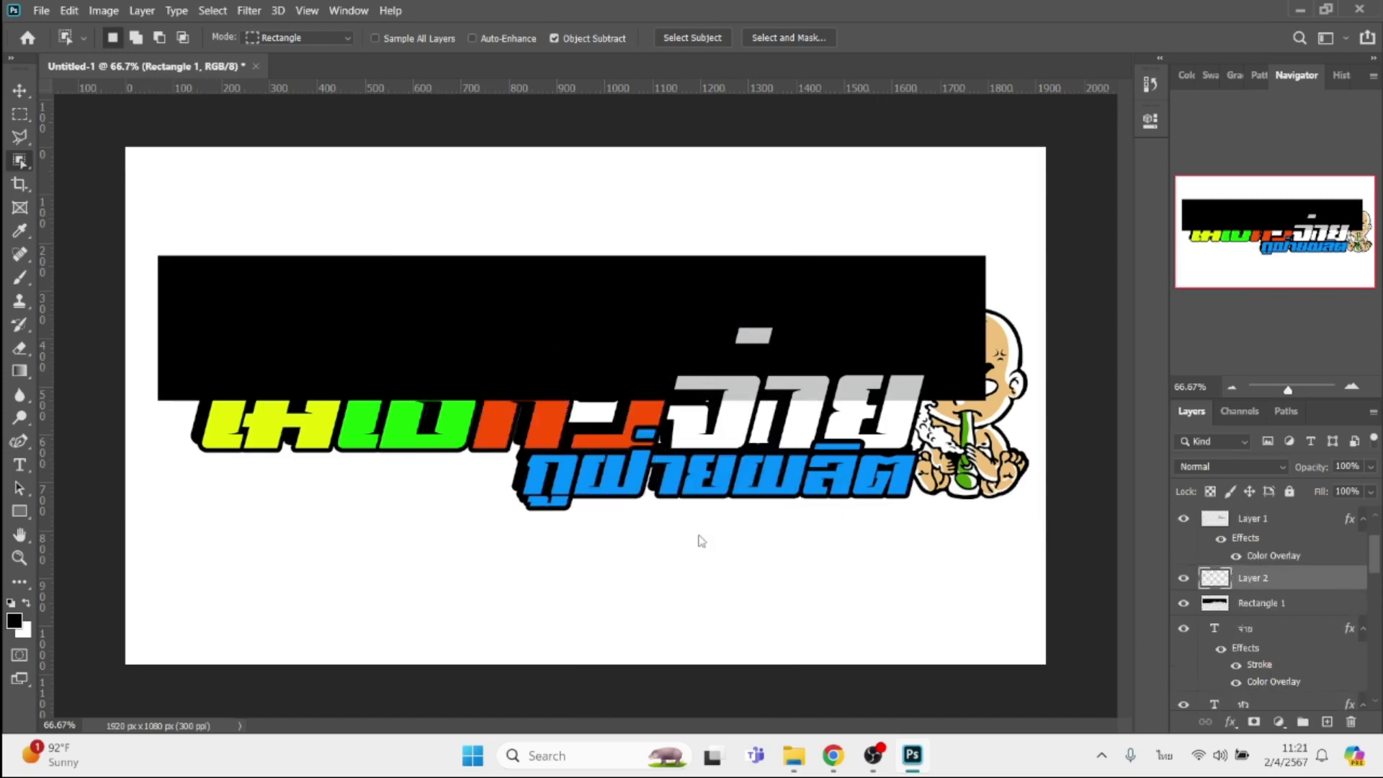
Give Layer 2 a dark orange #bc3a01 colour overlay sampled from the lettering.
click(1224, 723)
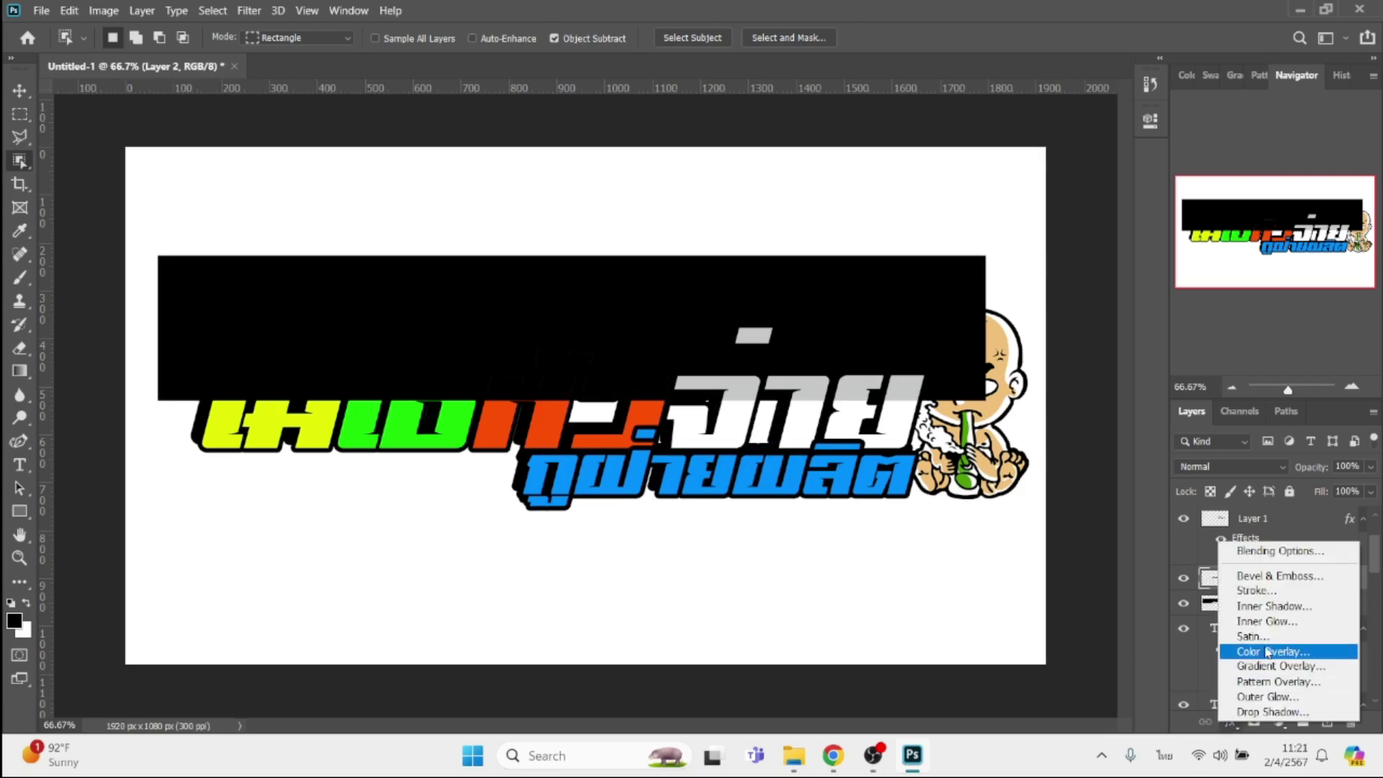
click(1268, 650)
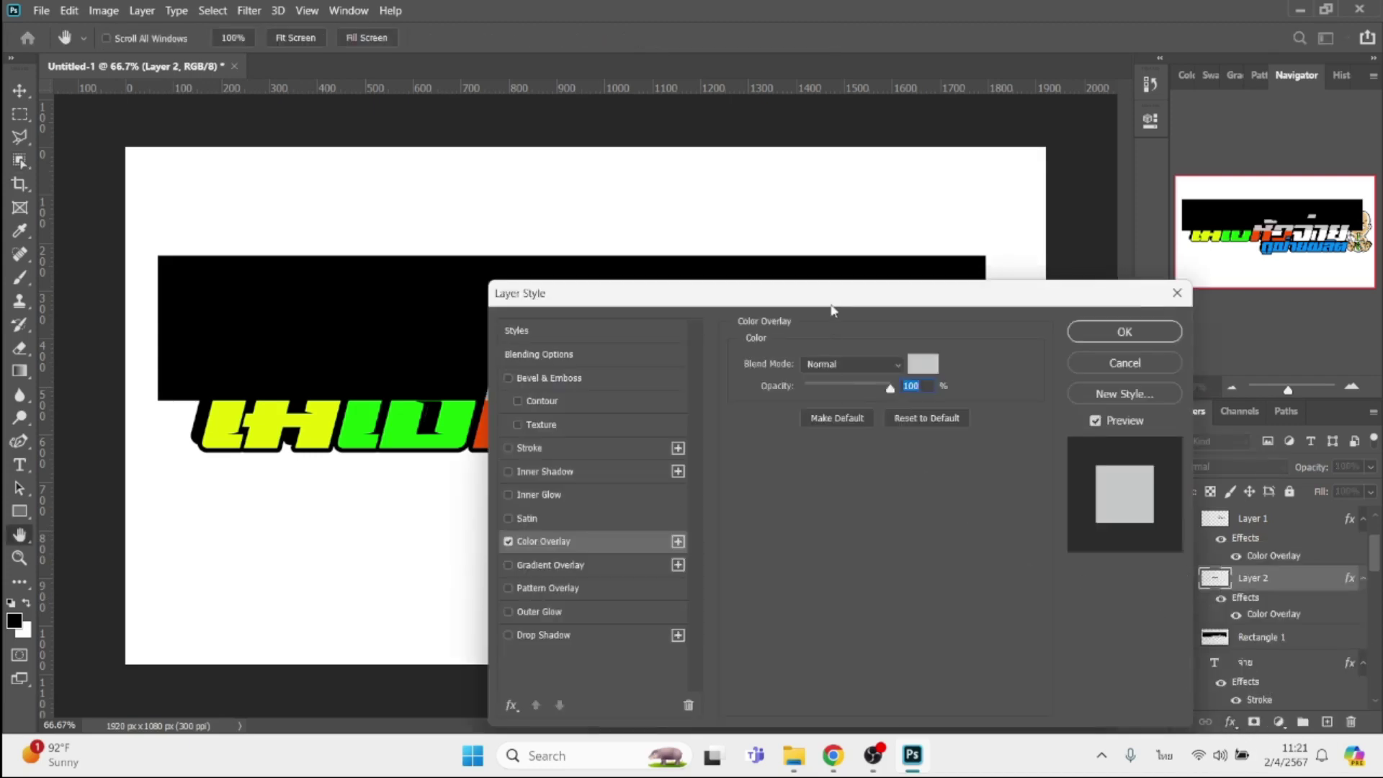
drag(835, 307, 1036, 322)
click(1110, 389)
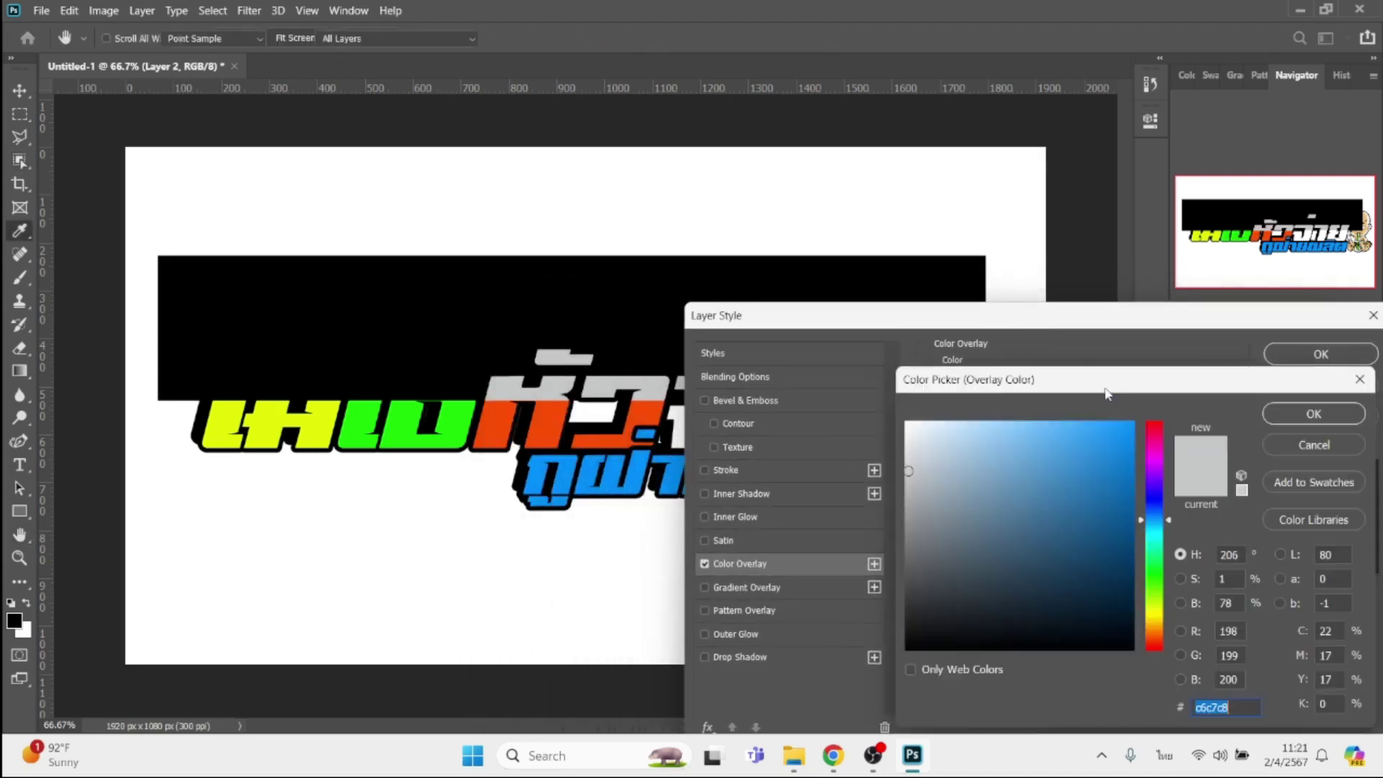
click(546, 418)
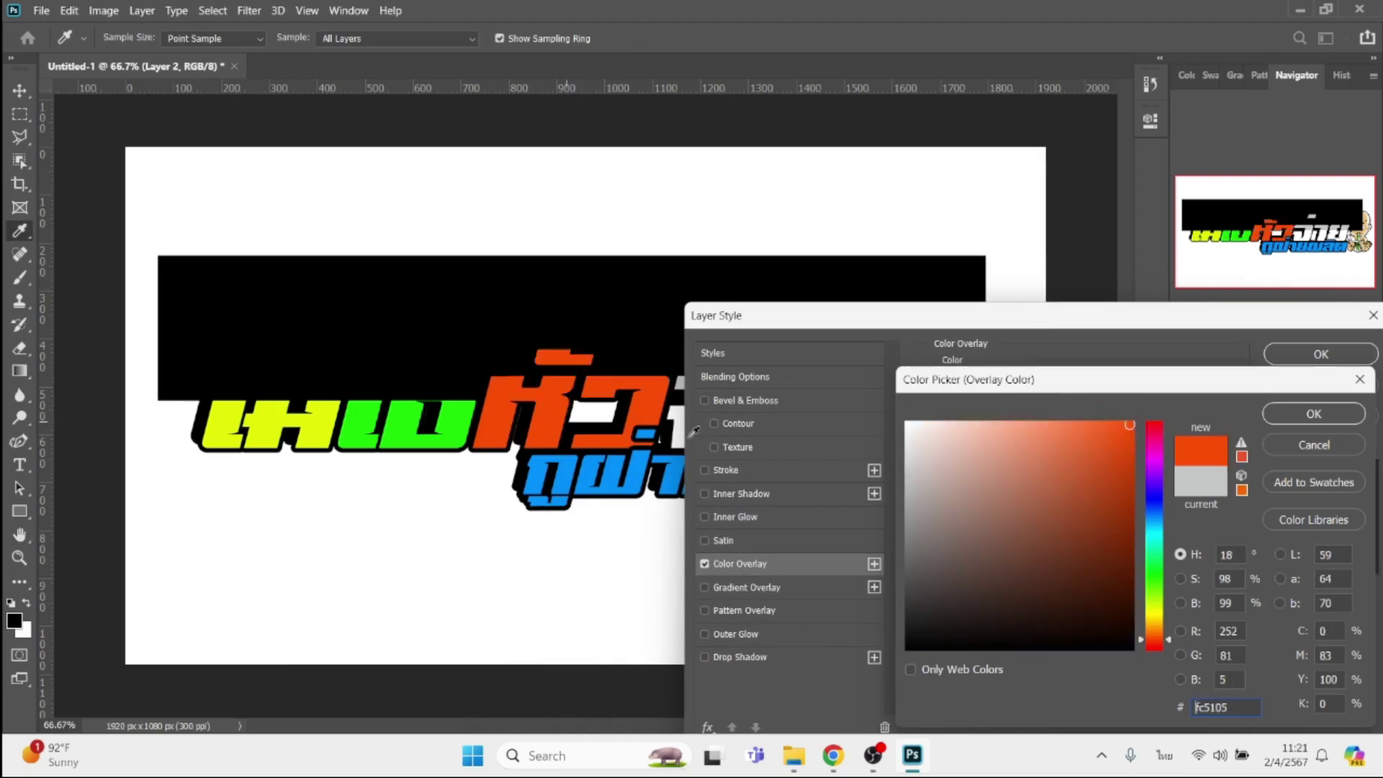
click(1134, 481)
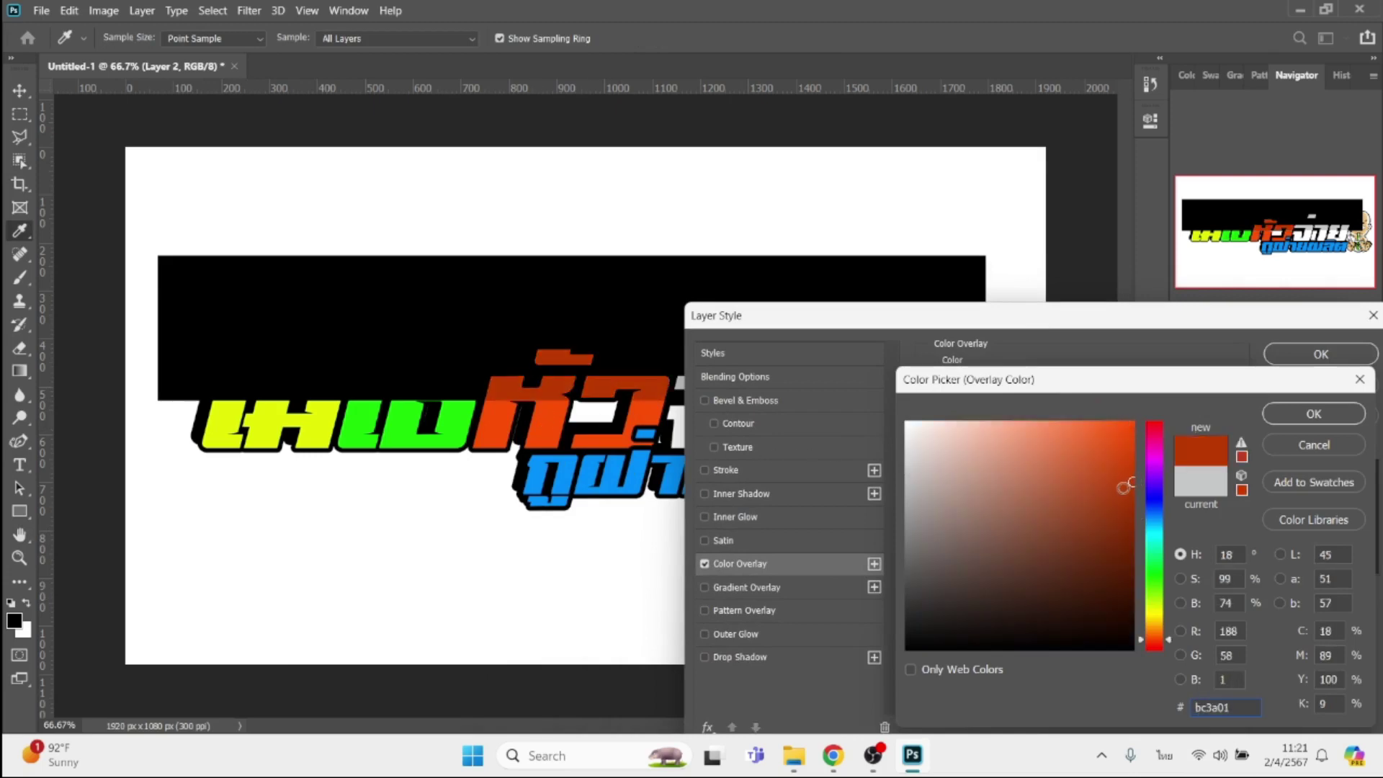
key(Return)
key(Return)
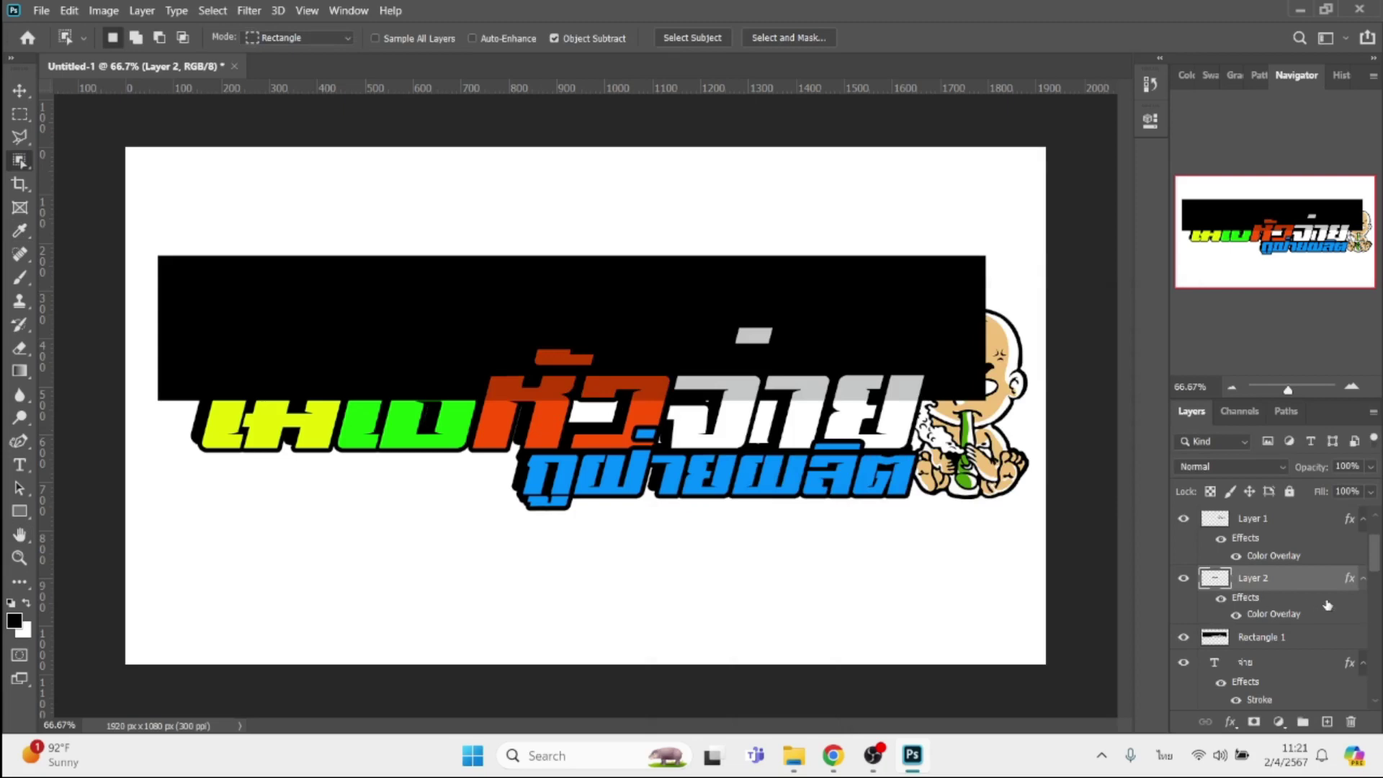
Select the text layer of the word ไม่.
scroll(1300, 614, down, 3)
scroll(1299, 614, down, 2)
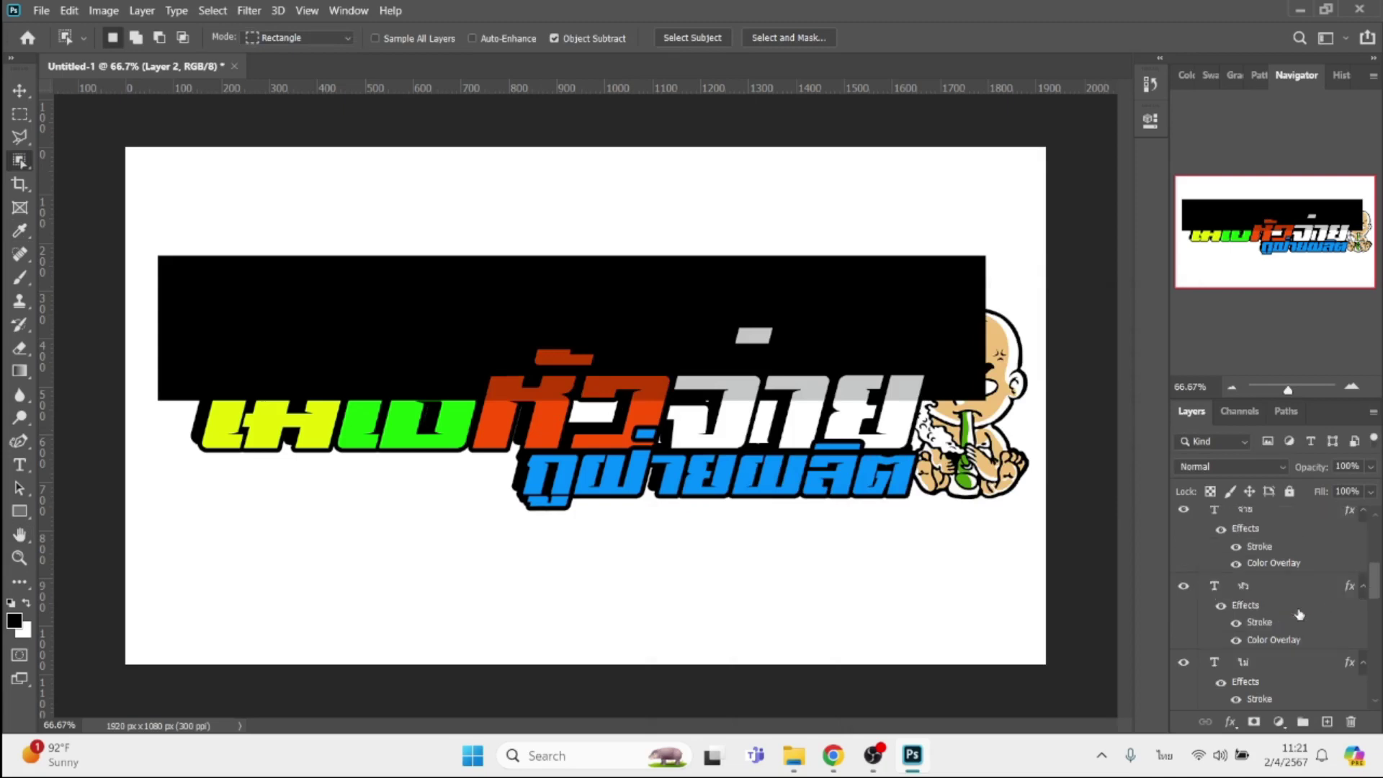
click(1278, 670)
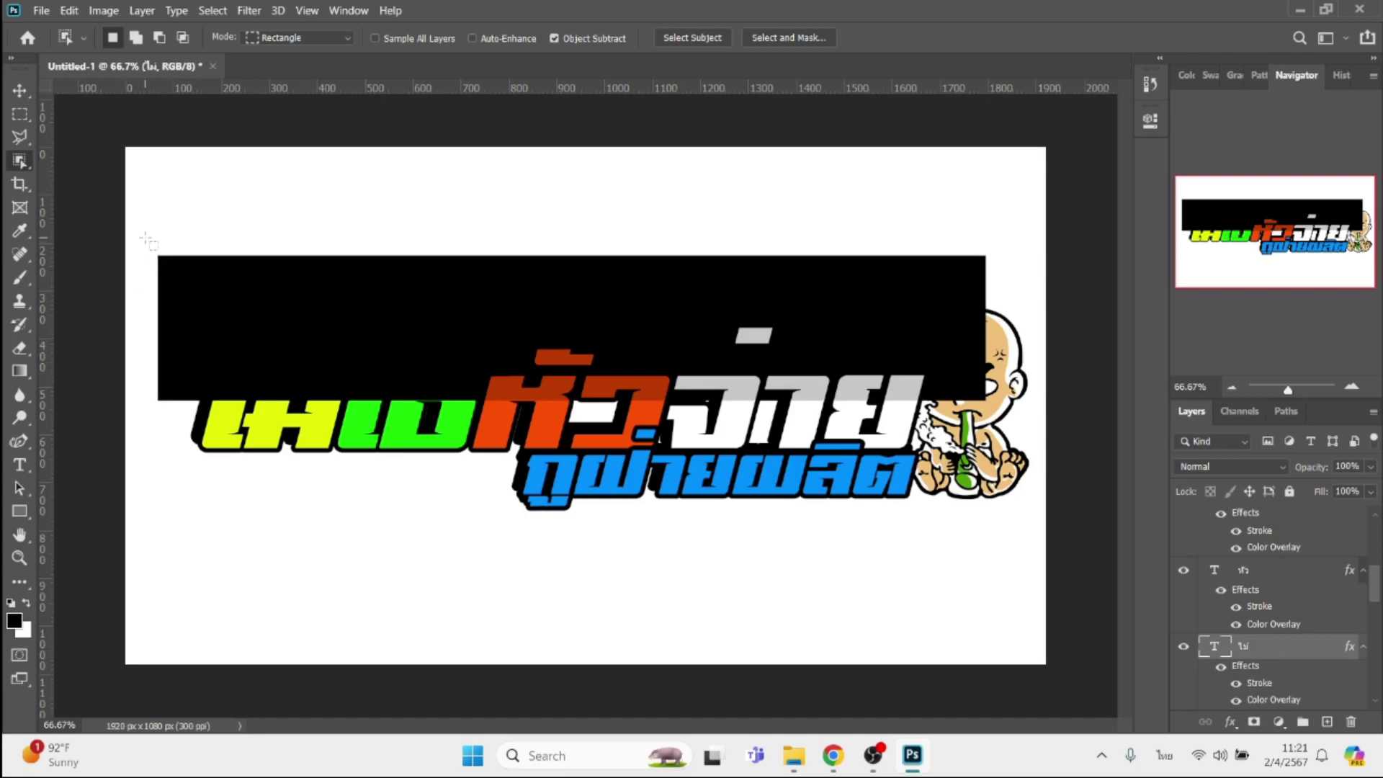
Cut the part of Rectangle 1 behind the word ไม่ into a new Layer 3.
drag(146, 239, 461, 520)
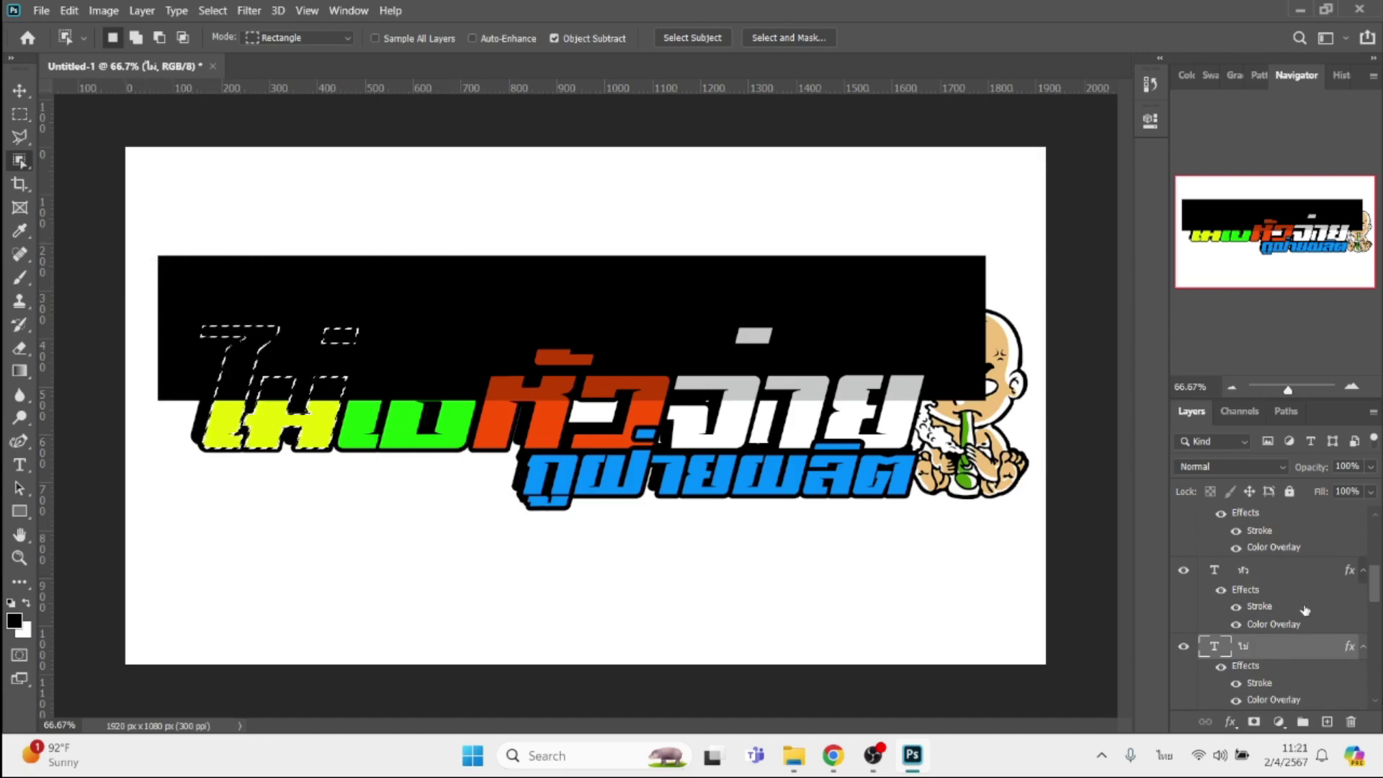
scroll(1300, 611, up, 3)
click(1272, 622)
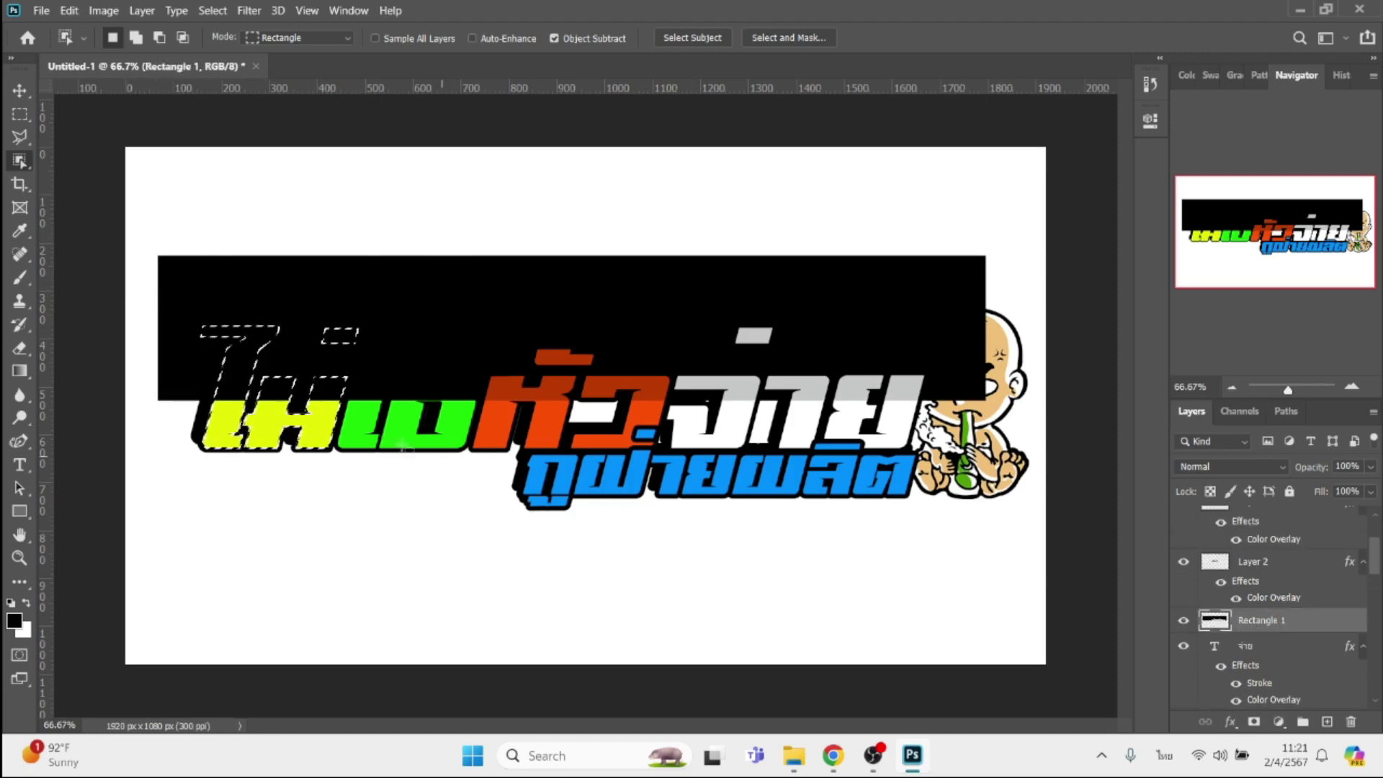
right_click(279, 374)
click(355, 515)
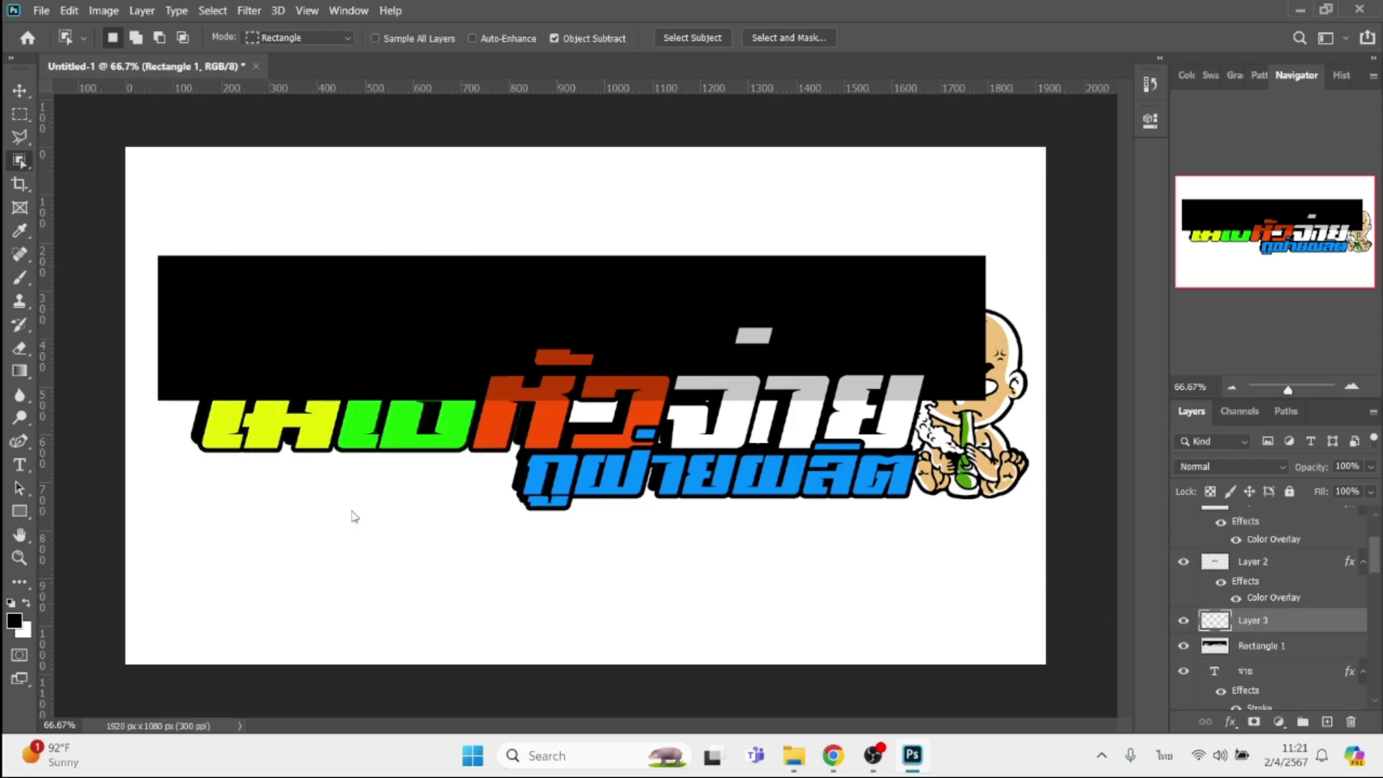
Give Layer 3 a colour overlay in a darker olive yellow-green sampled from ไม่.
click(1231, 722)
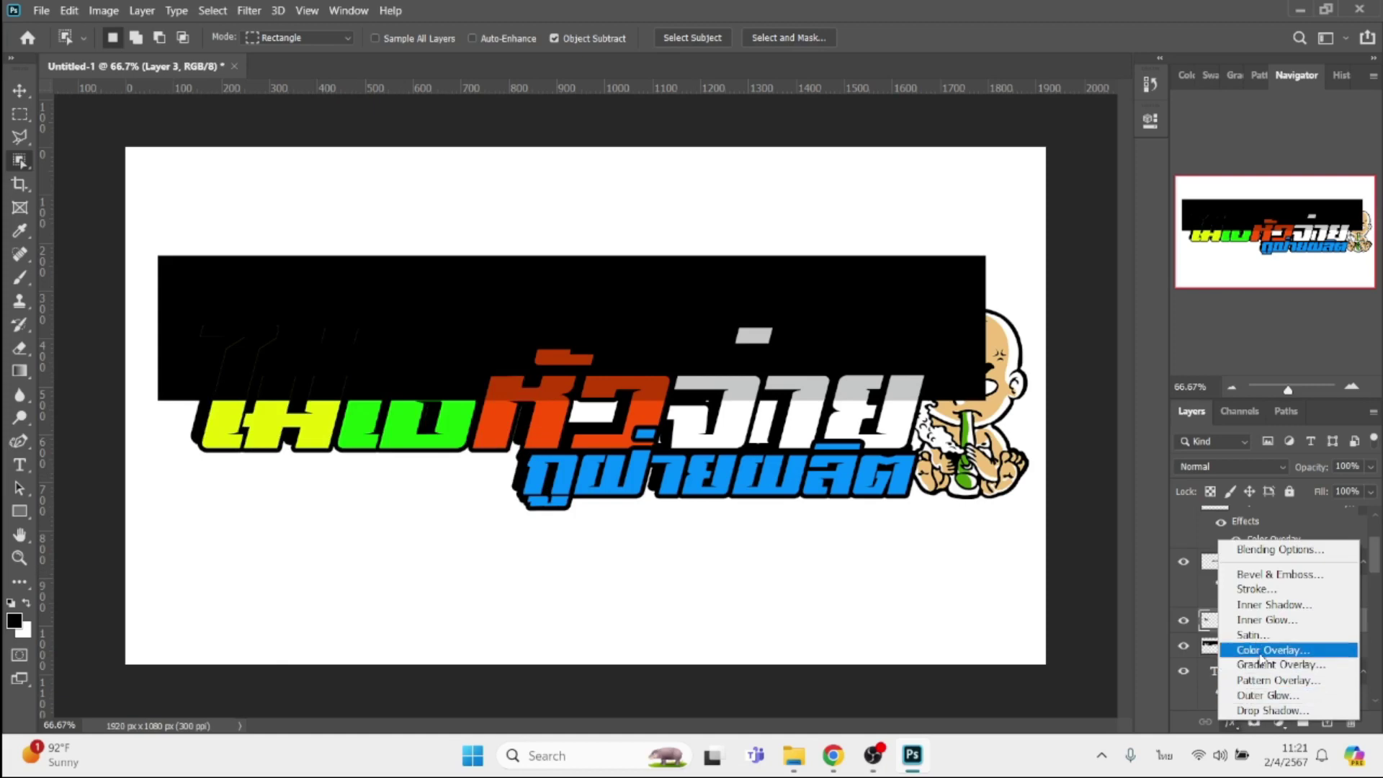
click(1261, 652)
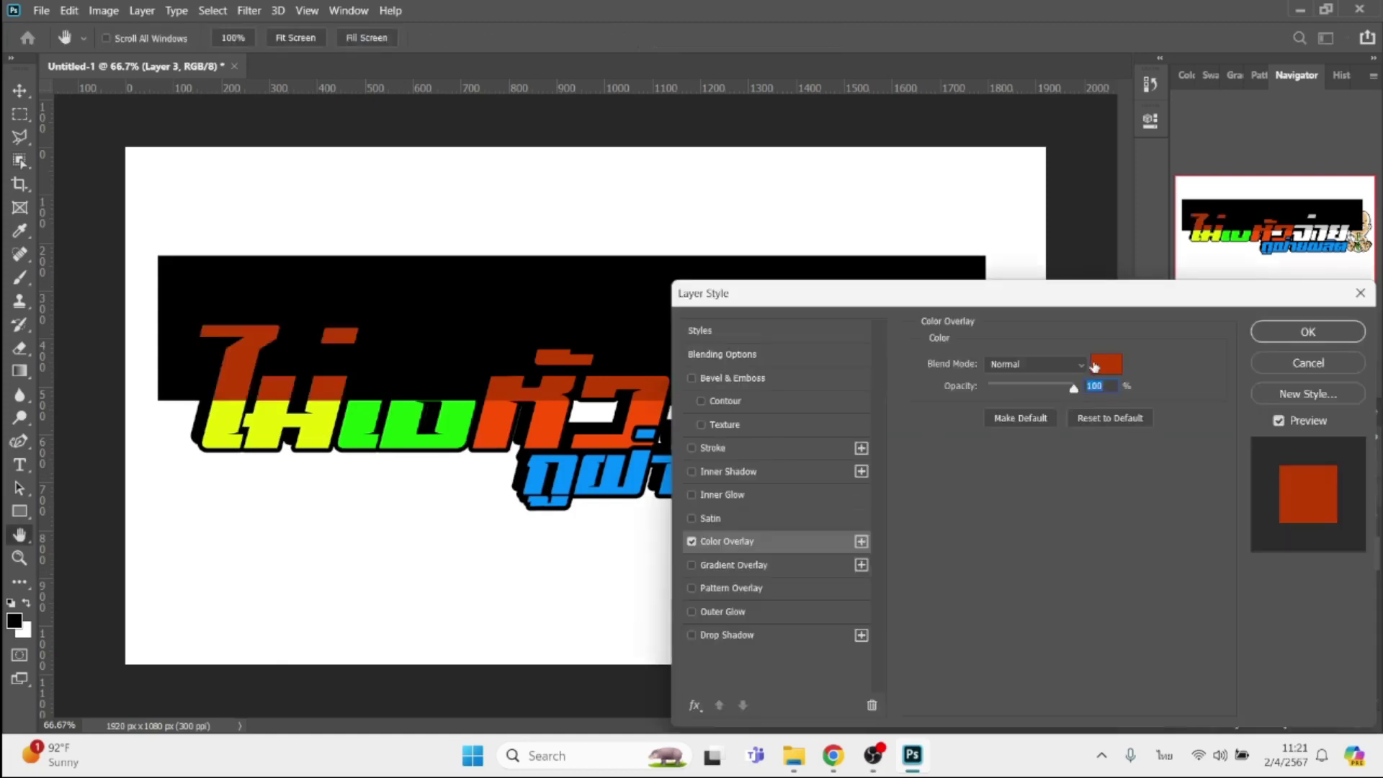
click(1094, 367)
click(336, 415)
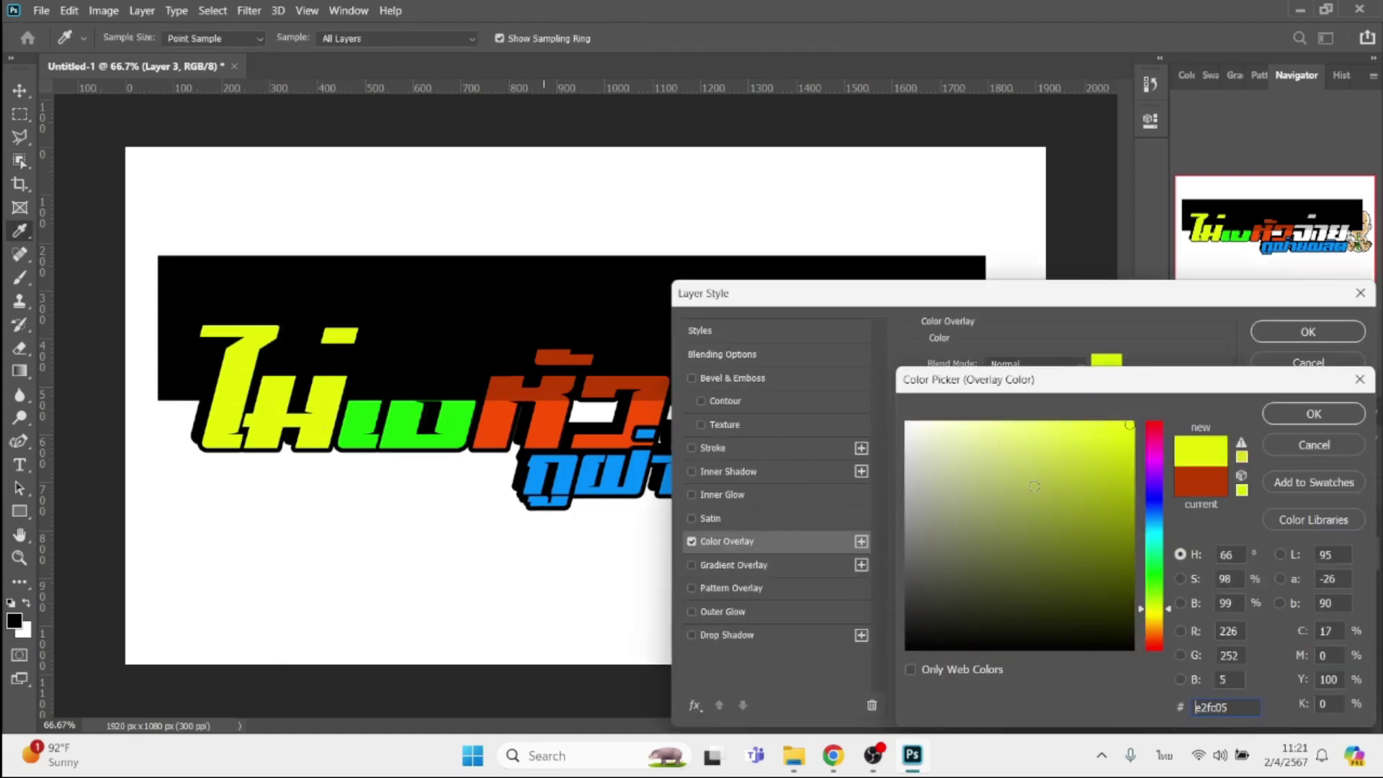
click(1132, 478)
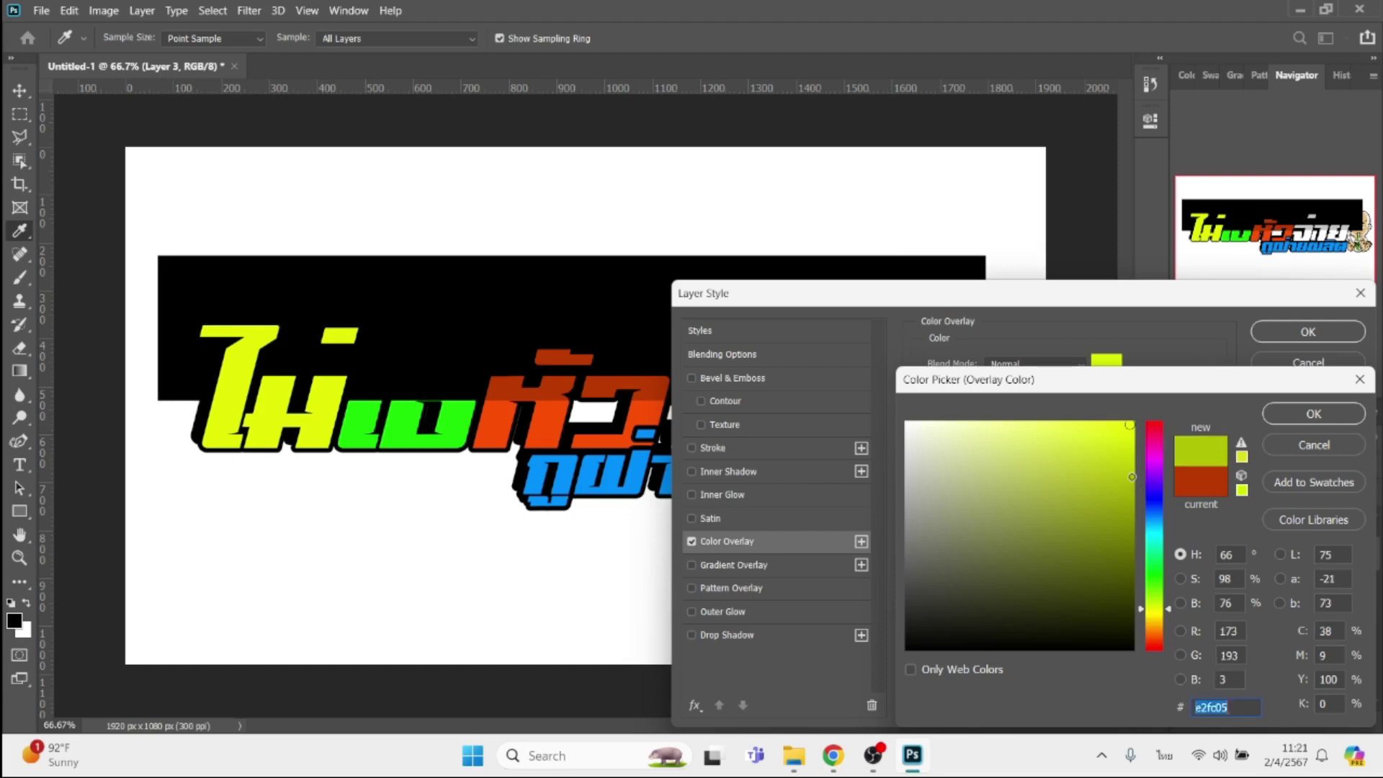
key(Return)
key(Return)
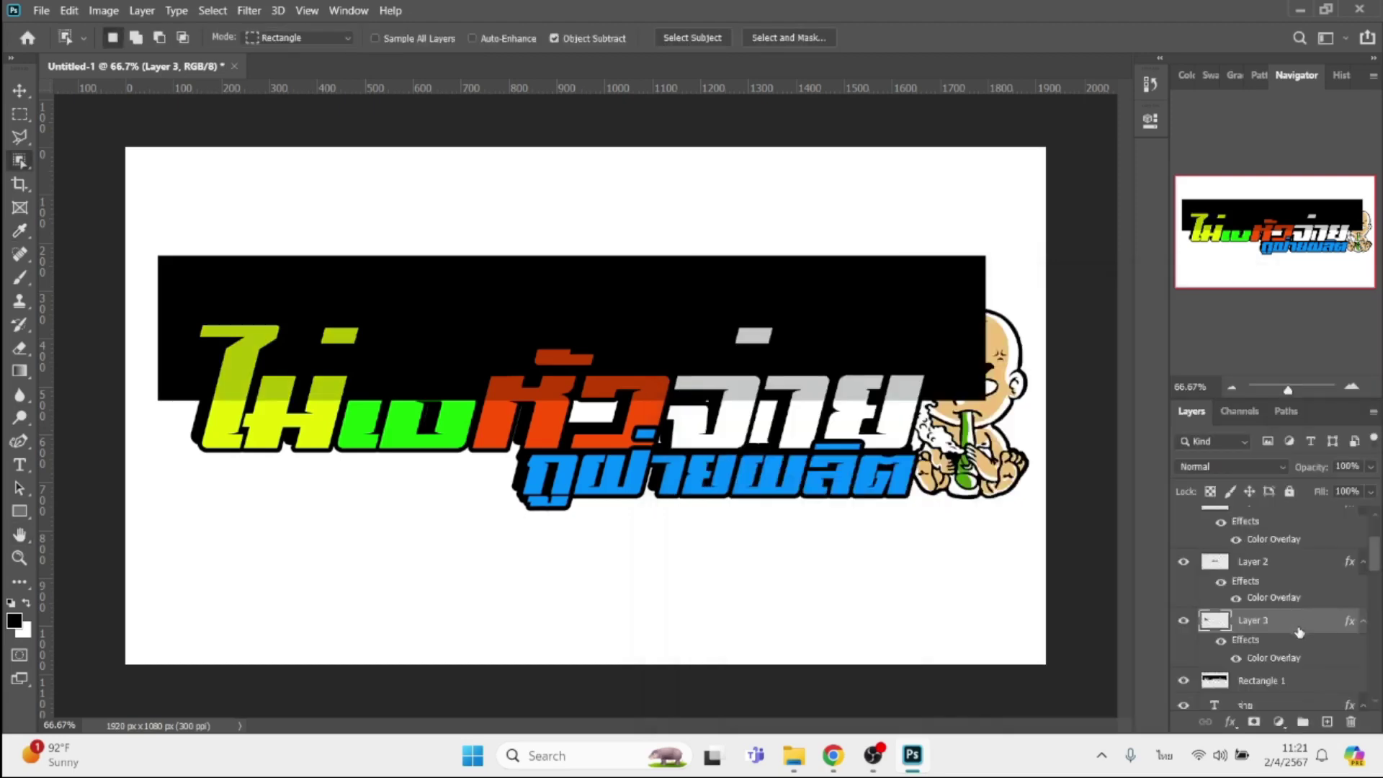
scroll(1297, 635, up, 1)
scroll(1297, 635, down, 1)
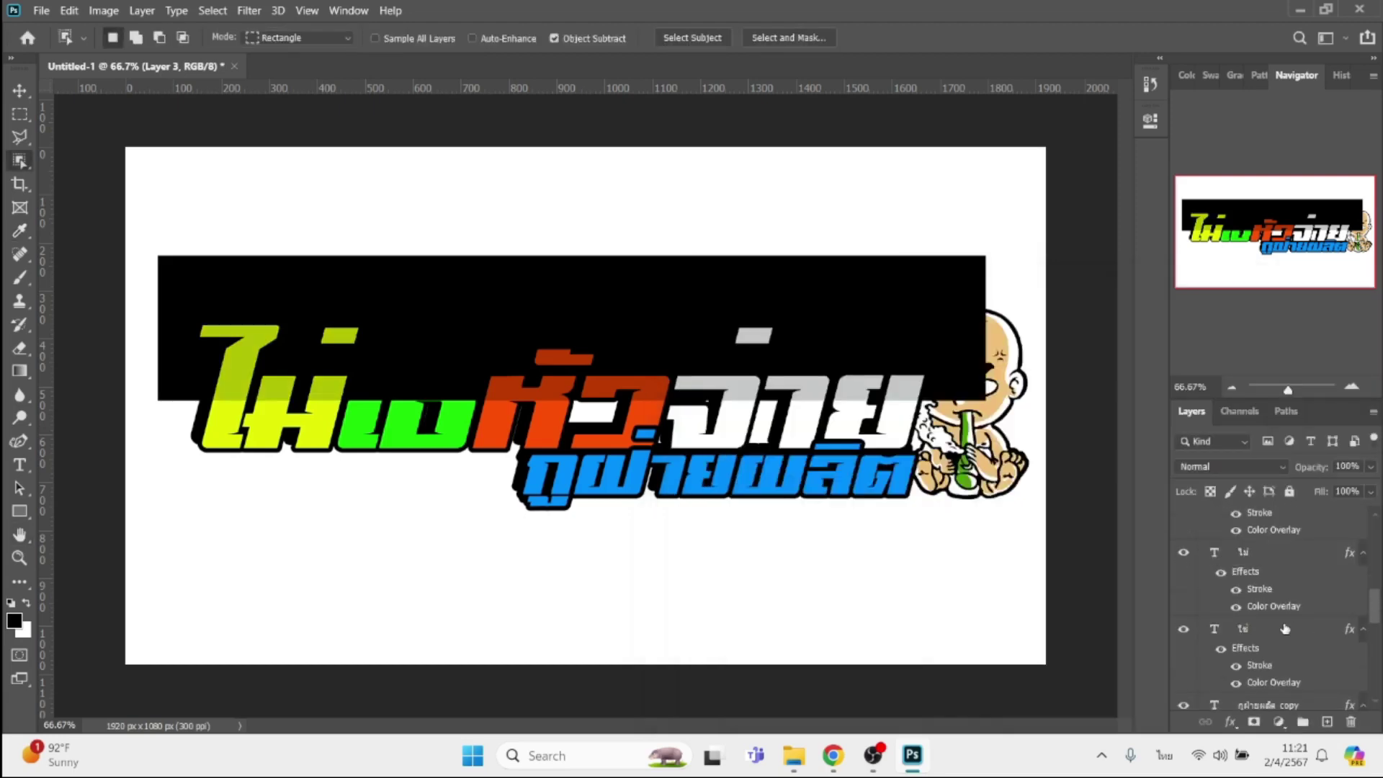
Copy the bar area over the green second word ใช่ onto Layer 4 and delete Rectangle 1.
click(1272, 558)
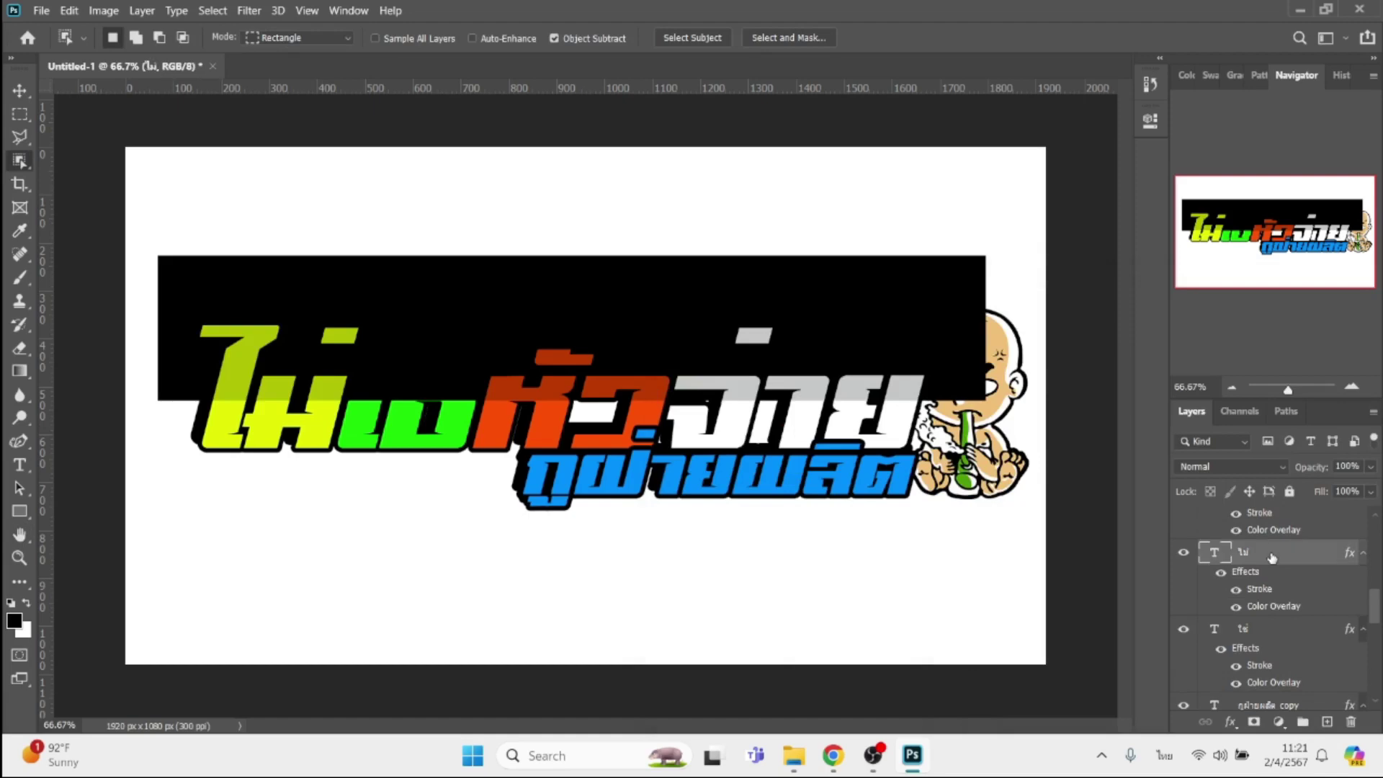
click(1276, 633)
drag(259, 235, 570, 497)
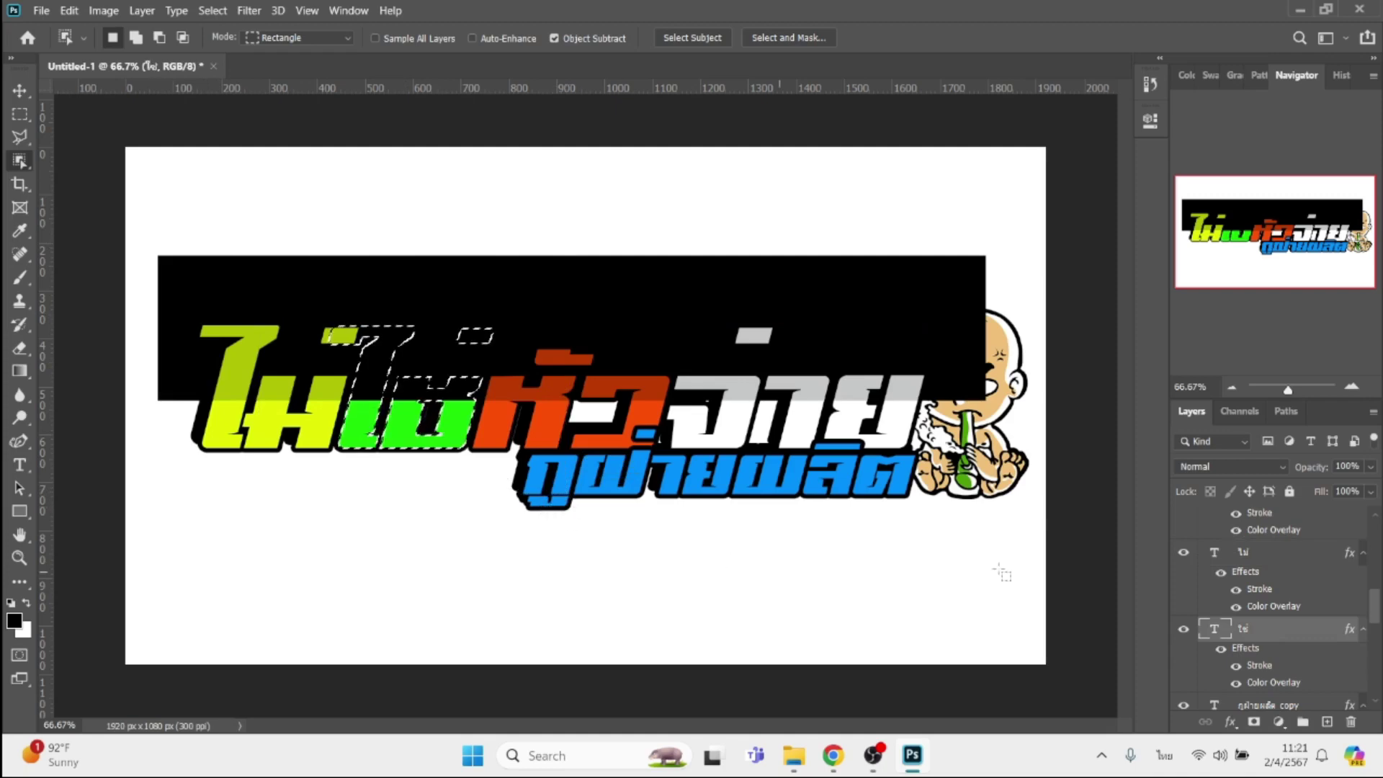
scroll(1264, 621, up, 2)
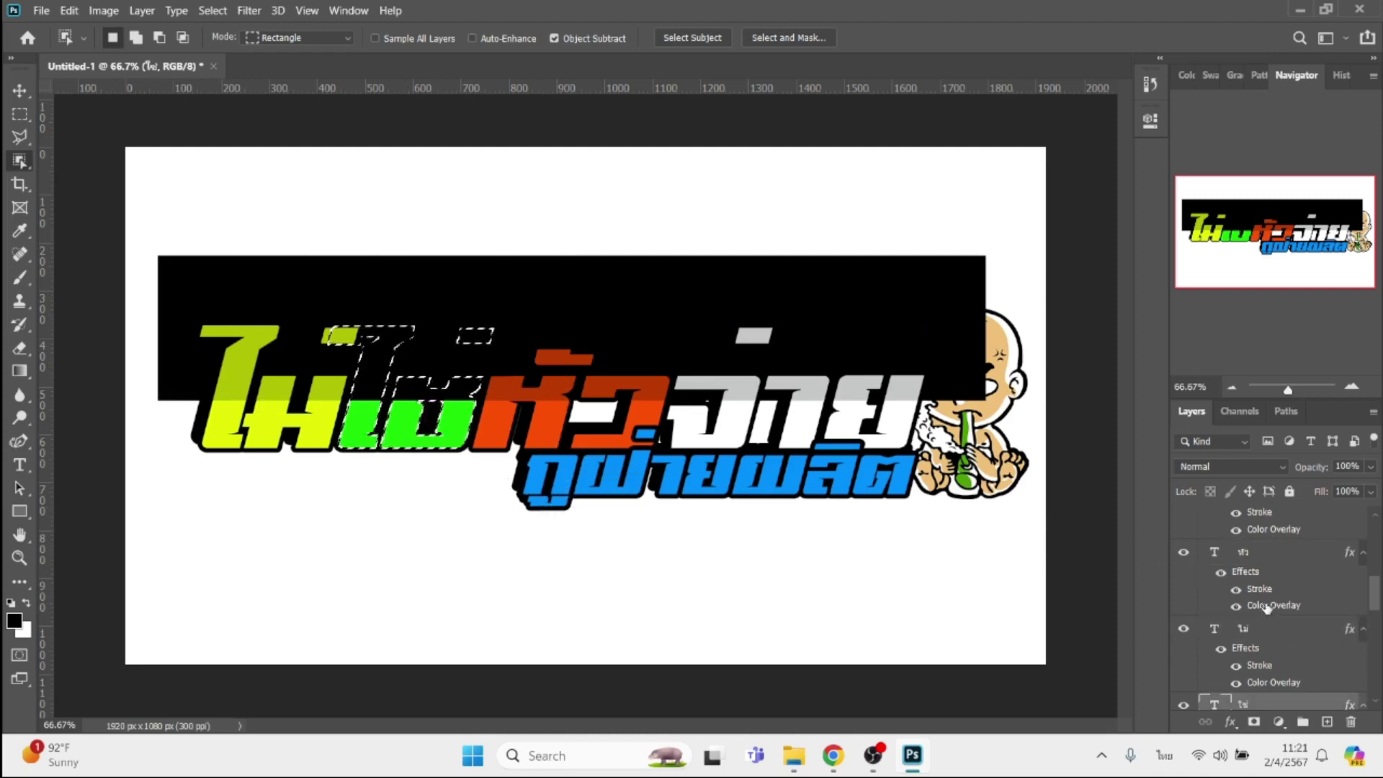
scroll(1266, 612, up, 3)
click(1266, 607)
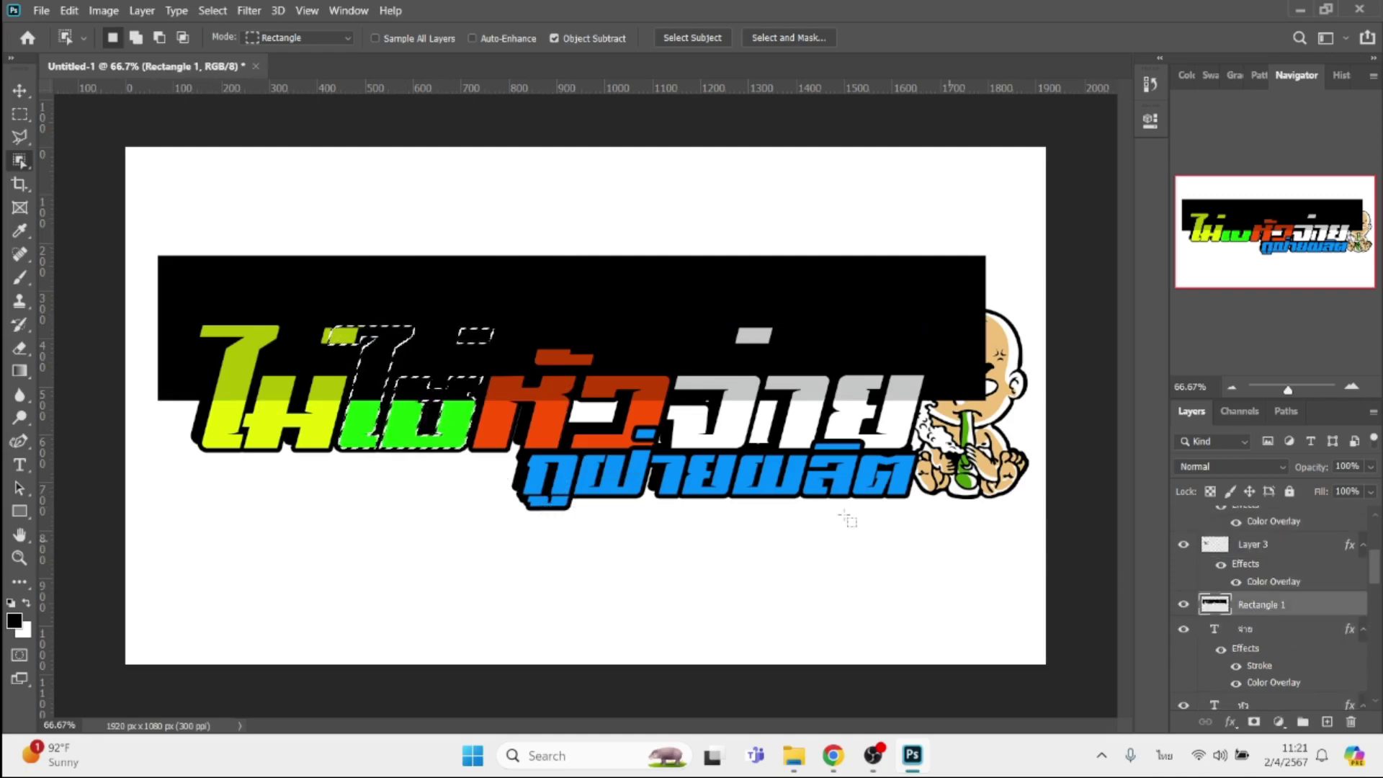
right_click(422, 396)
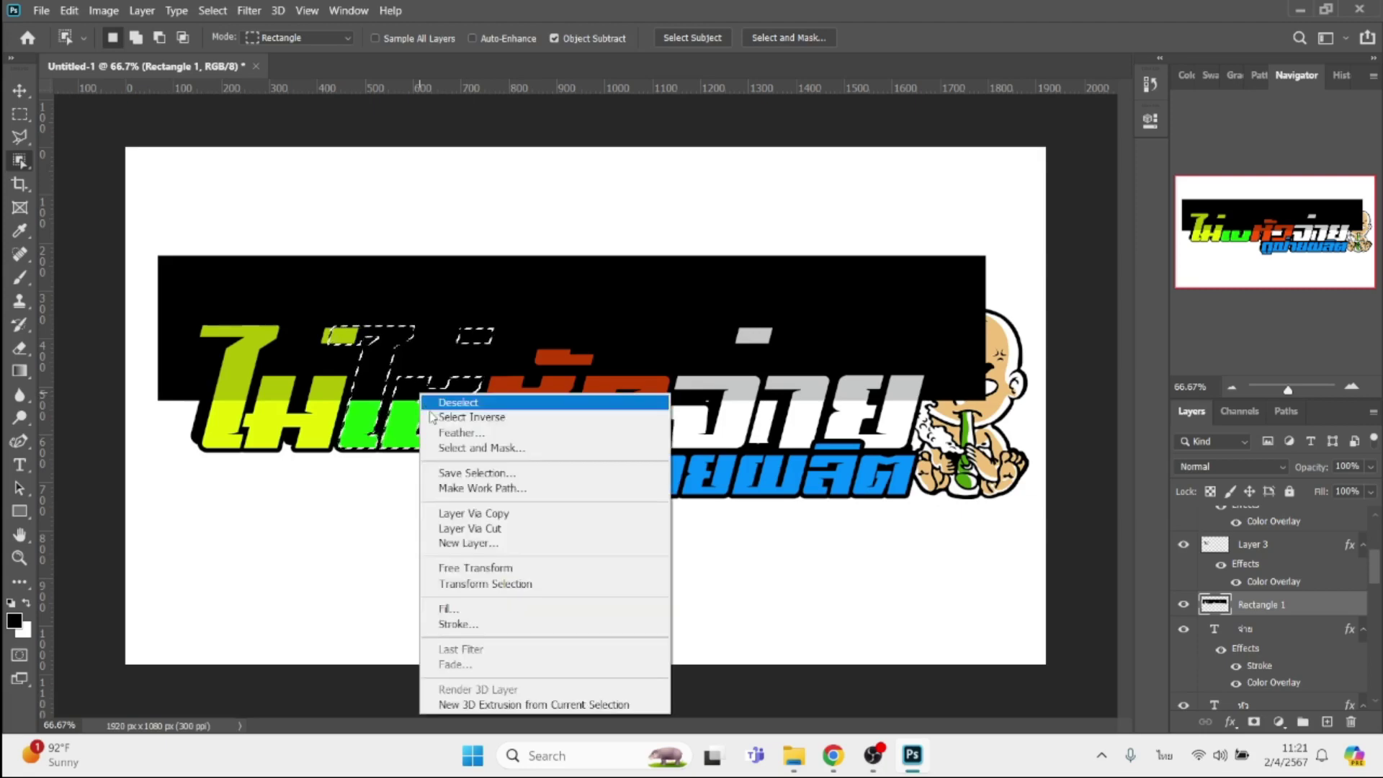
click(472, 516)
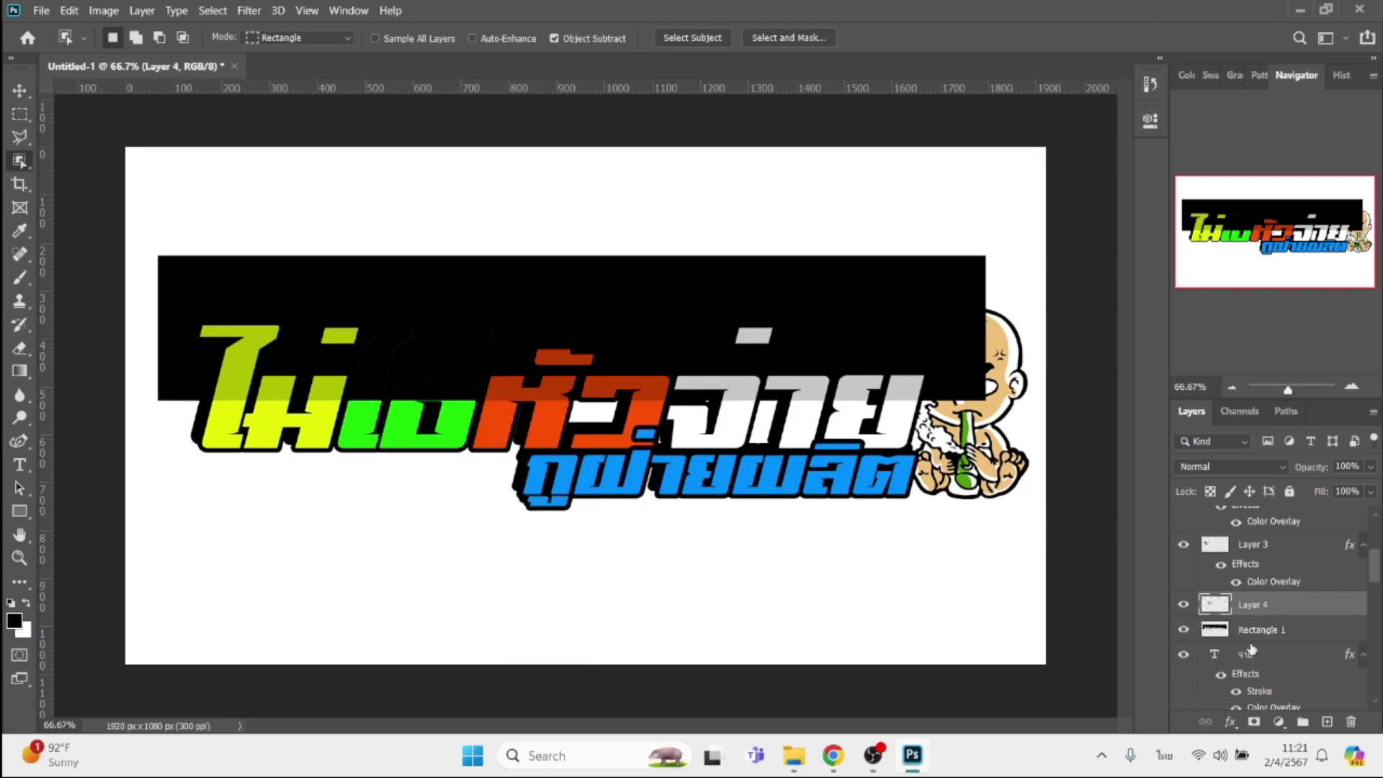
click(1254, 629)
key(Delete)
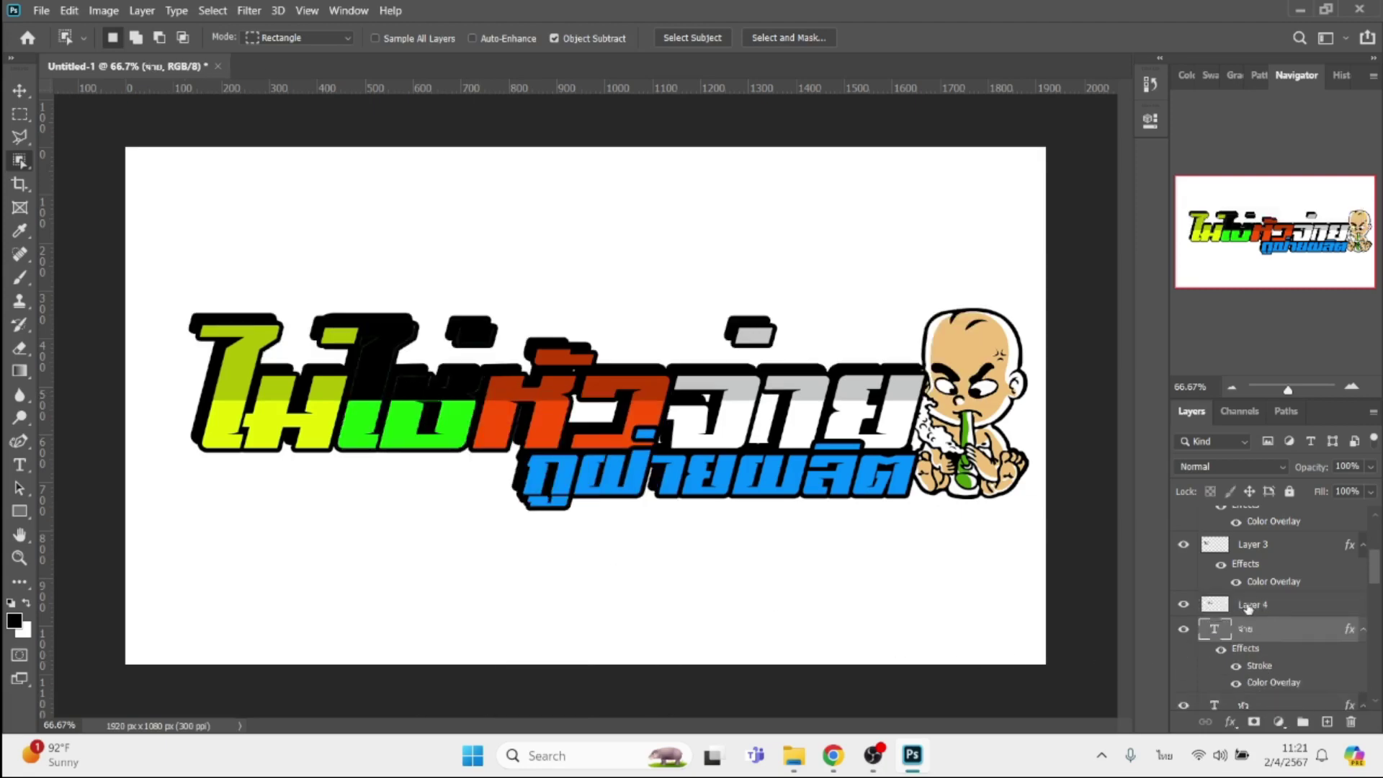
Give Layer 4 a colour overlay of the bright green sampled from the headline.
click(1248, 608)
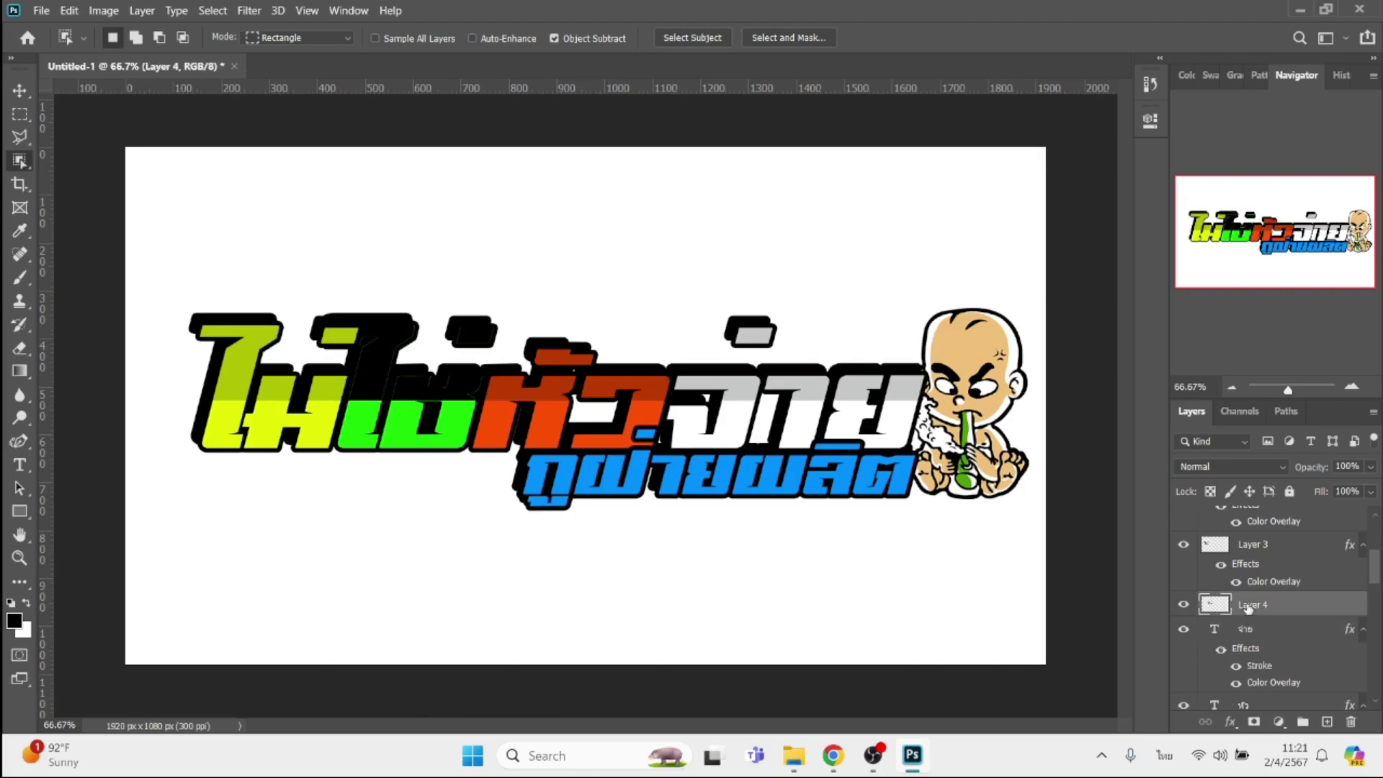
click(1232, 722)
click(1263, 656)
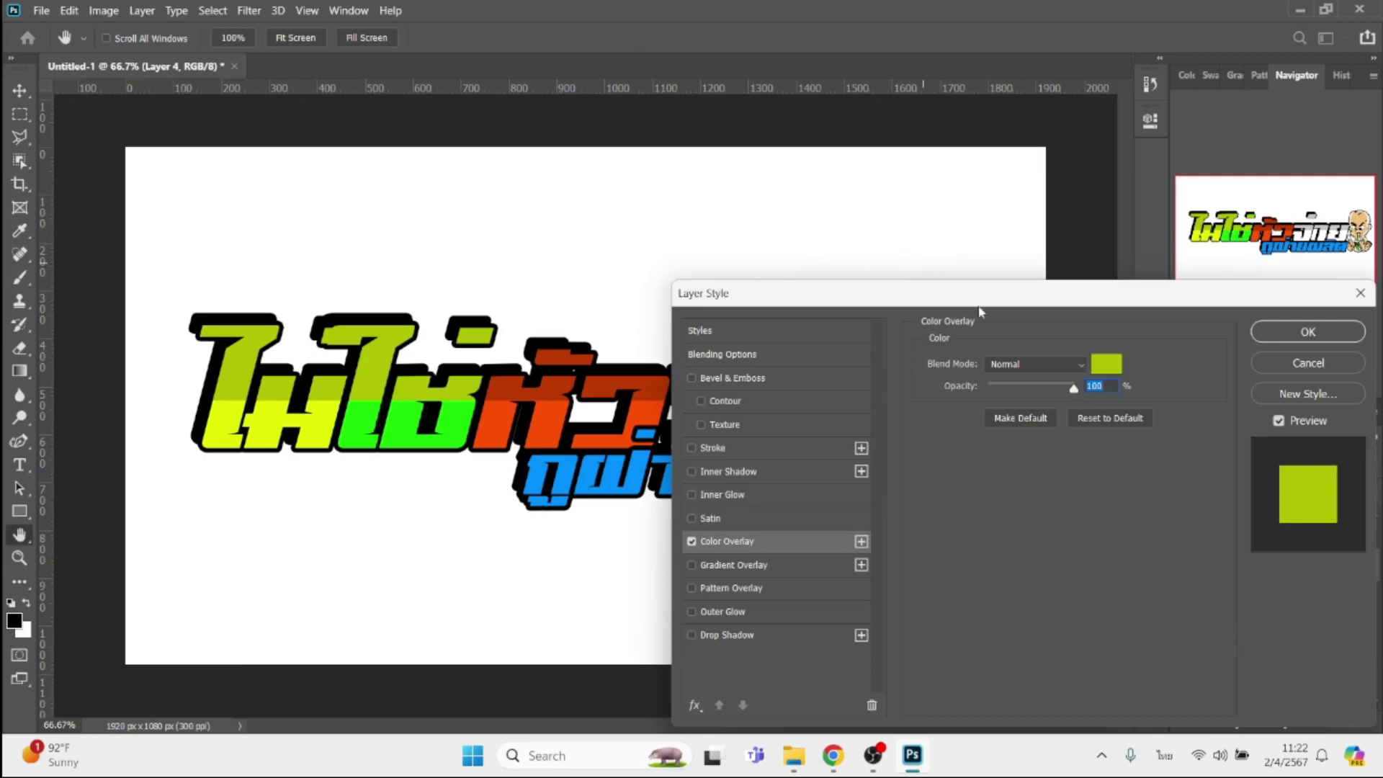
click(1105, 366)
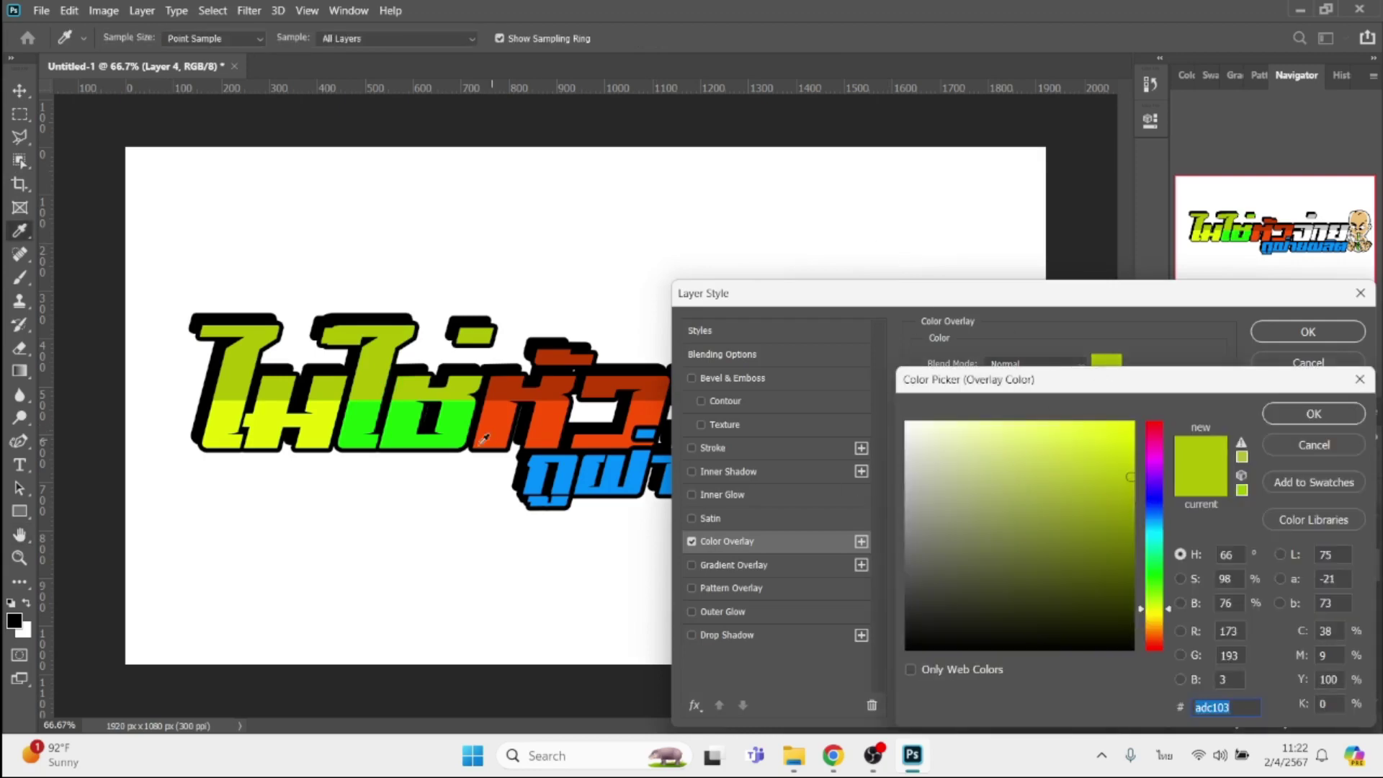
click(452, 430)
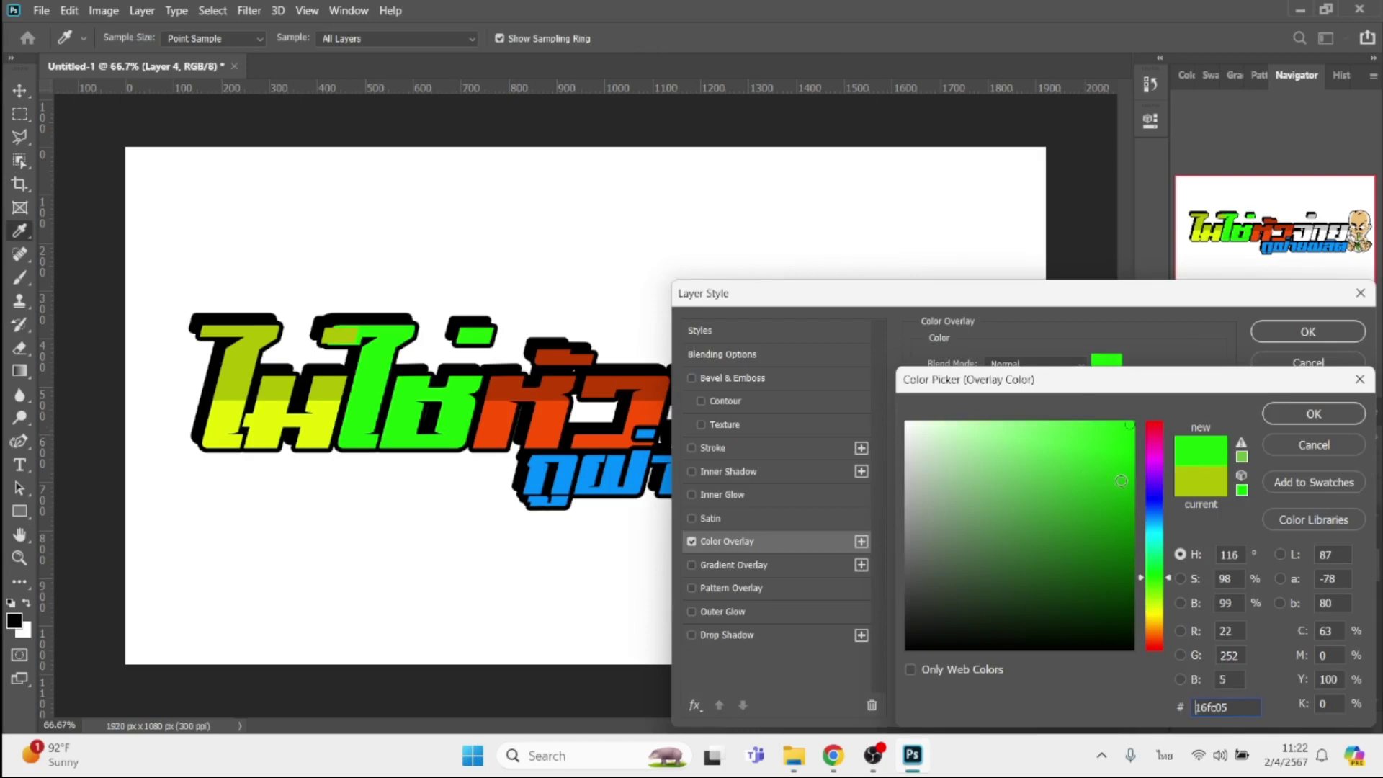
key(Return)
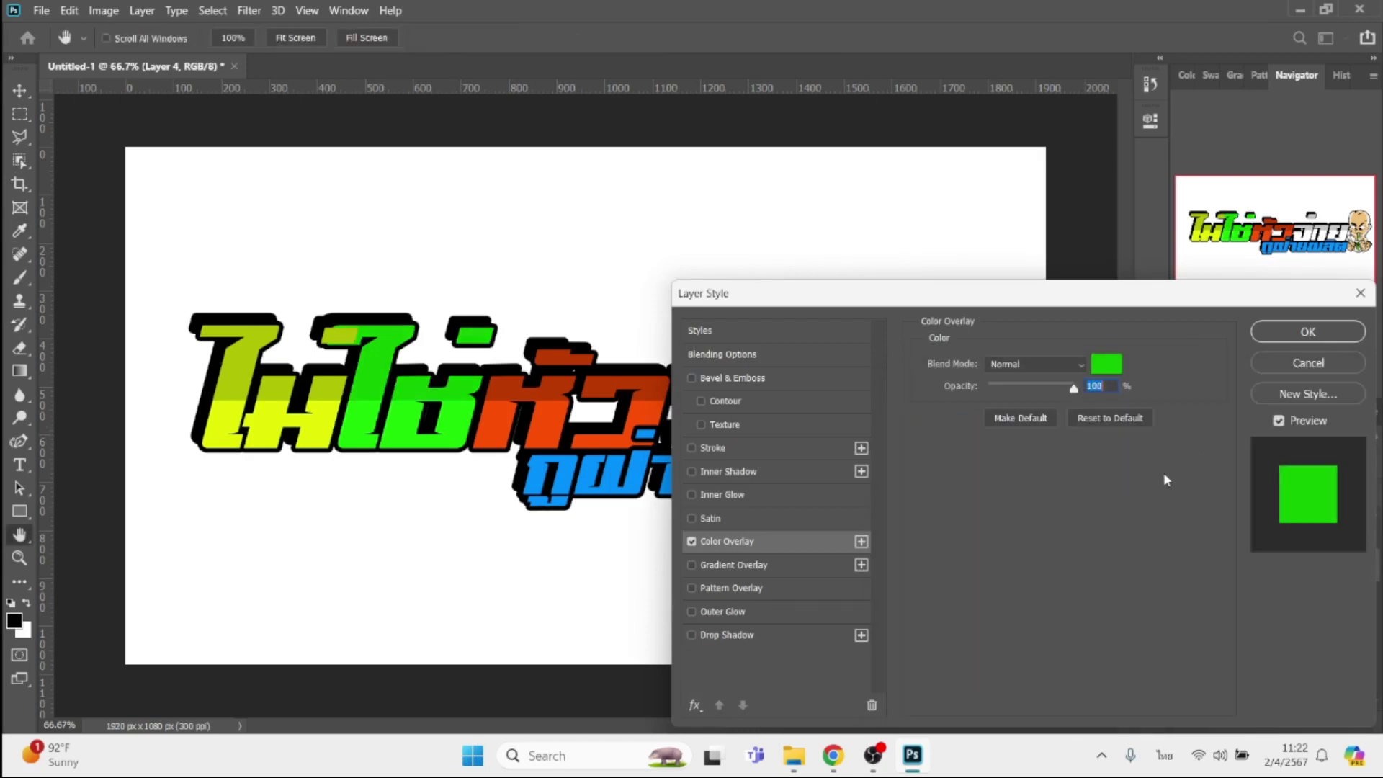
key(Return)
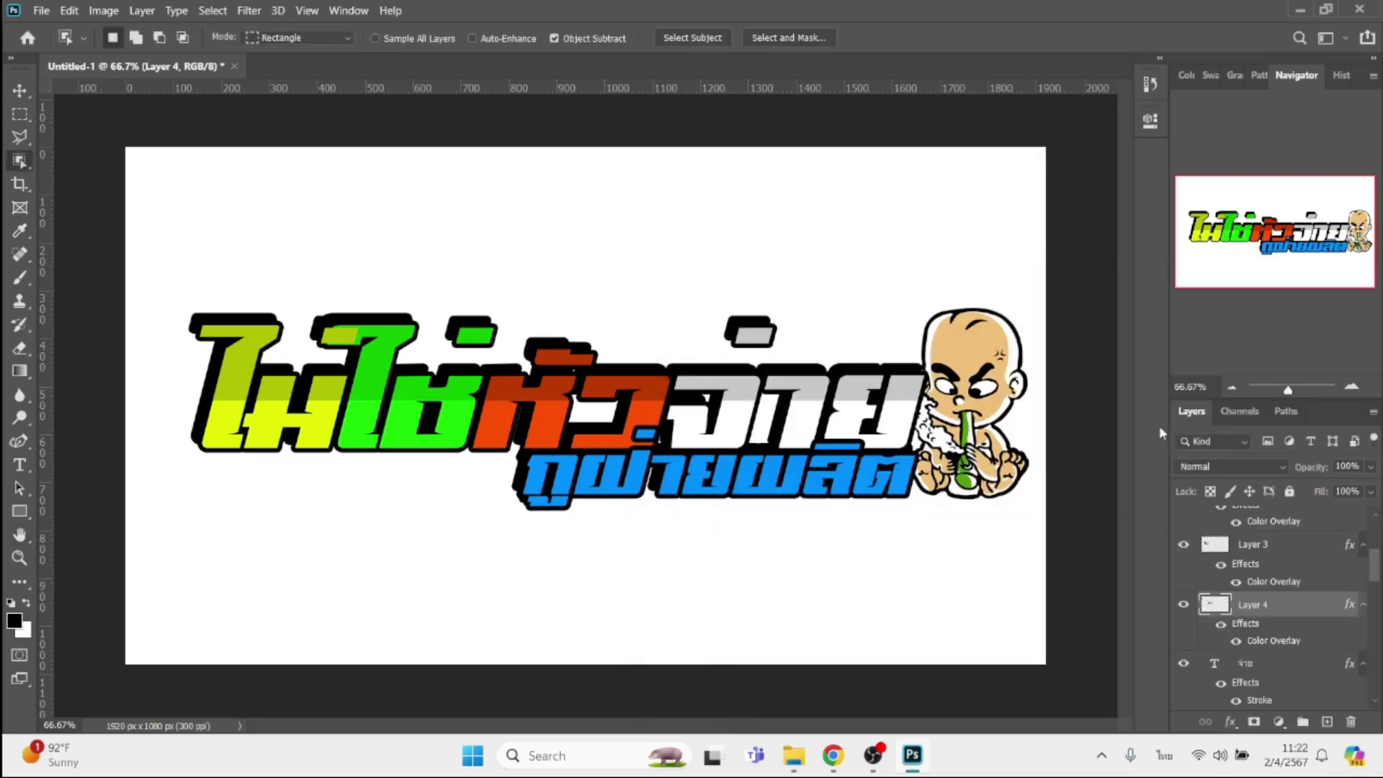
Reposition Layer 3 back at the top of the layer stack.
click(1260, 553)
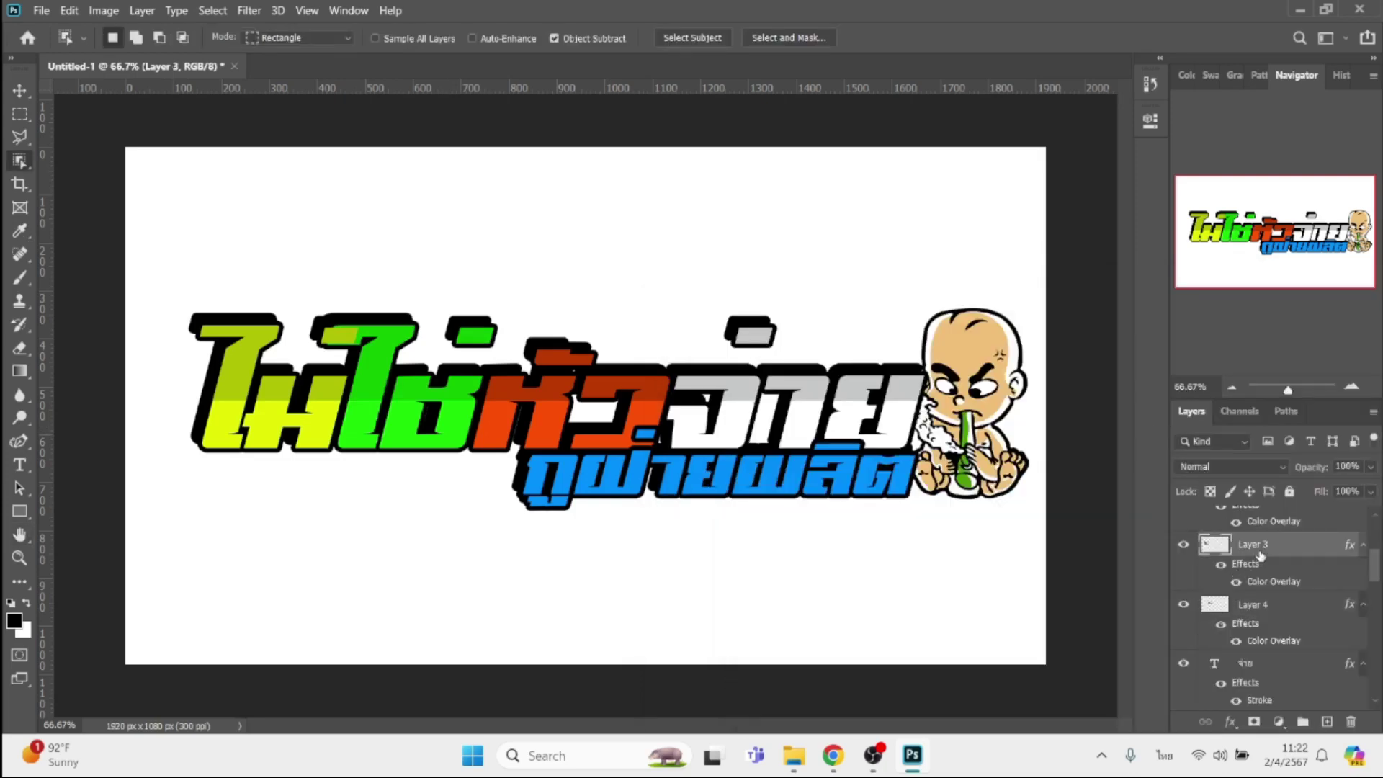
key(v)
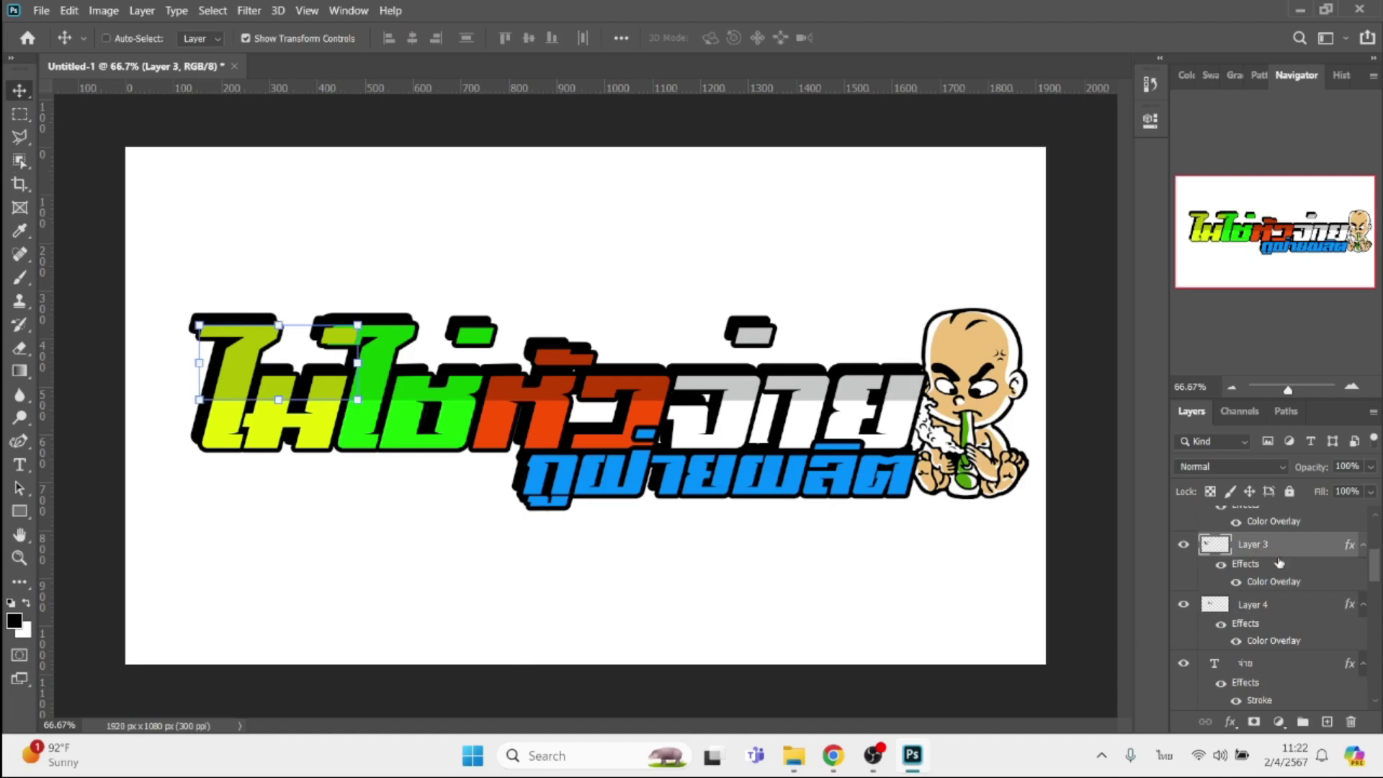
mouse_move(1271, 549)
mouse_down()
mouse_move(1289, 641)
mouse_move(1283, 629)
mouse_up()
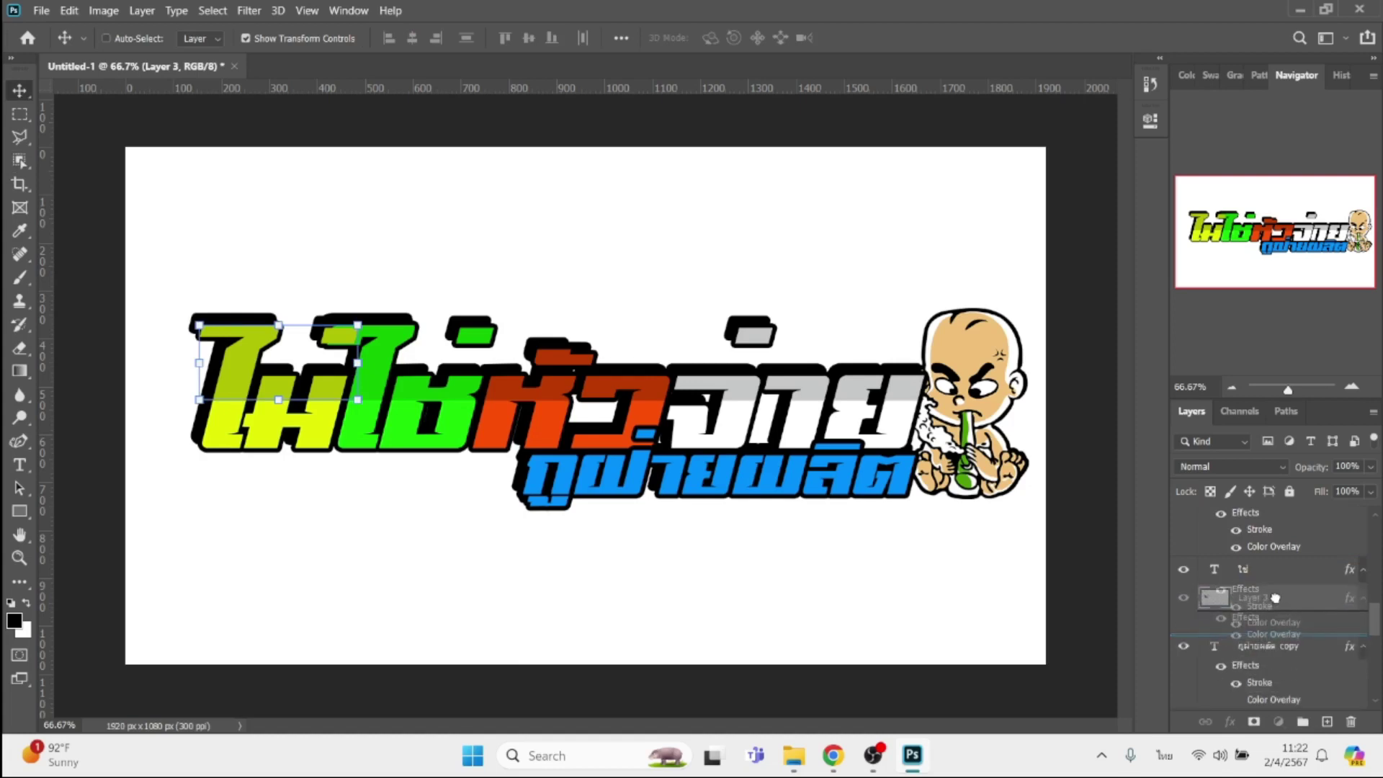
drag(1283, 629, 1278, 588)
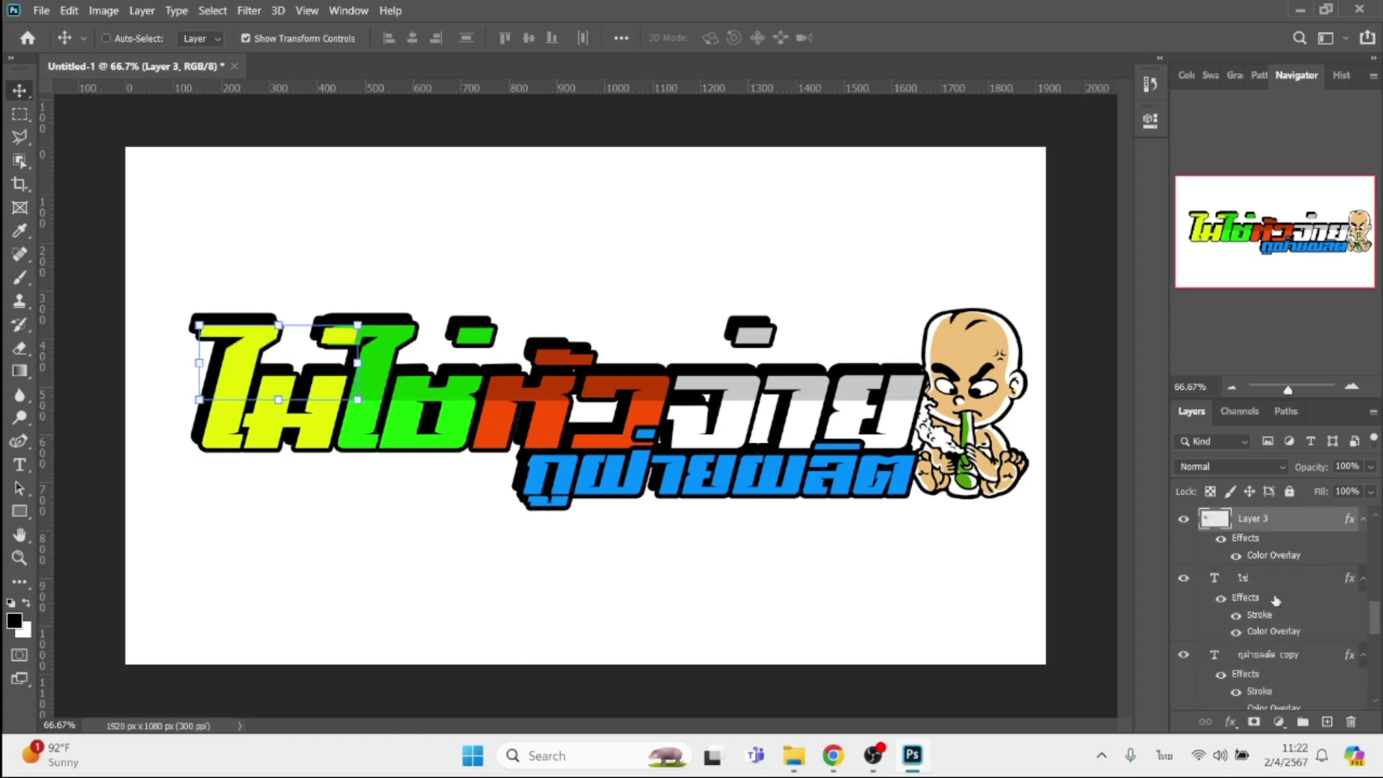
key(ctrl+z)
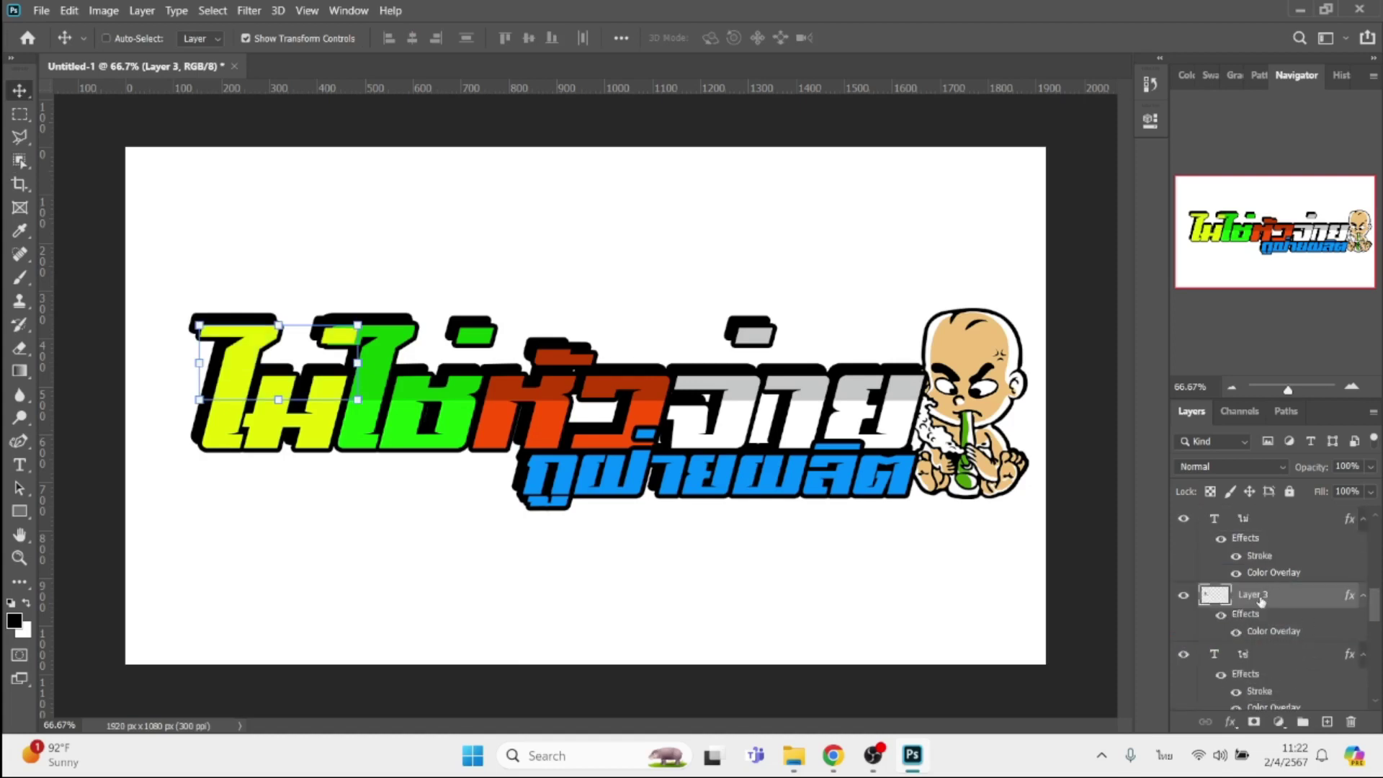
drag(1259, 604, 1266, 537)
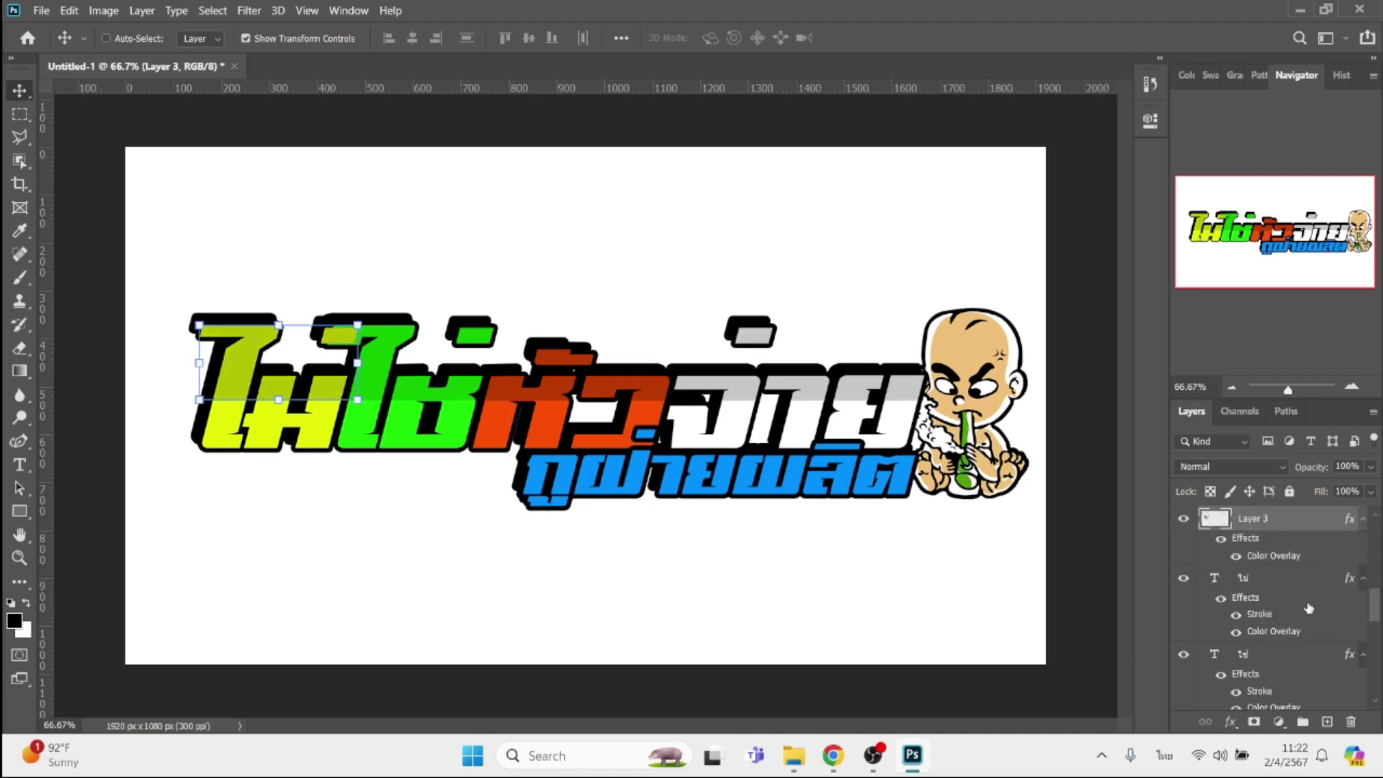
Move Layer 4 up so it sits above the ใช่ text layer.
scroll(1296, 616, up, 2)
scroll(1295, 613, up, 3)
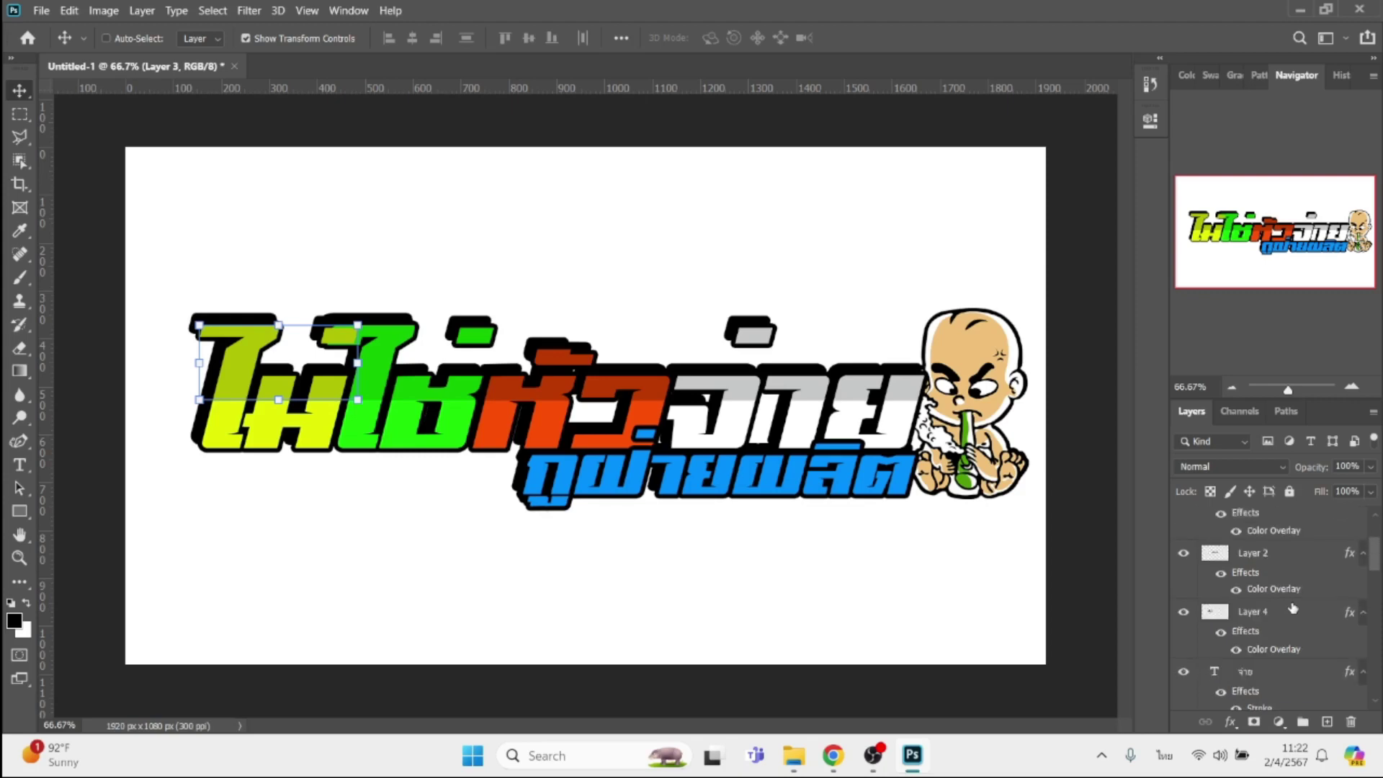
click(1280, 616)
mouse_move(1279, 611)
mouse_down()
mouse_move(1285, 690)
mouse_move(1269, 587)
mouse_up()
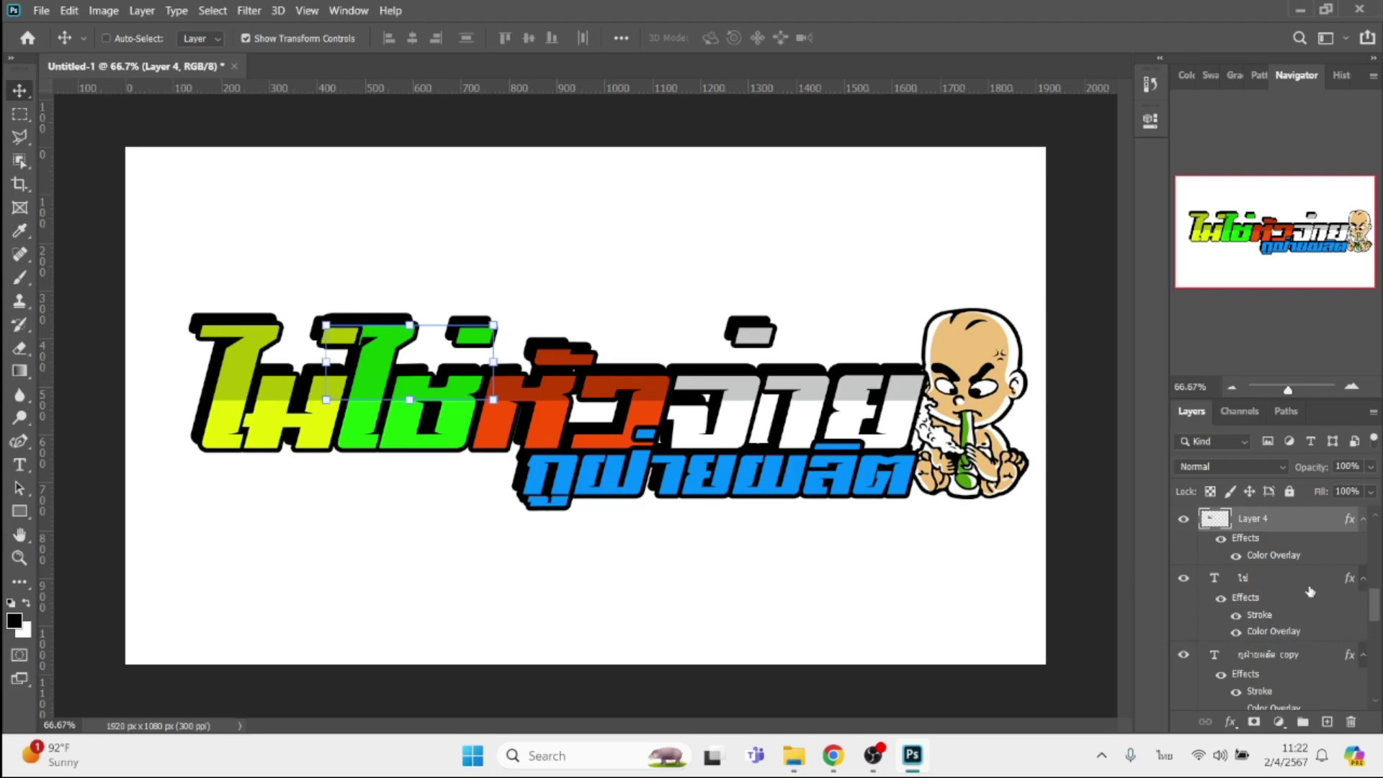
scroll(1297, 591, up, 3)
click(1277, 520)
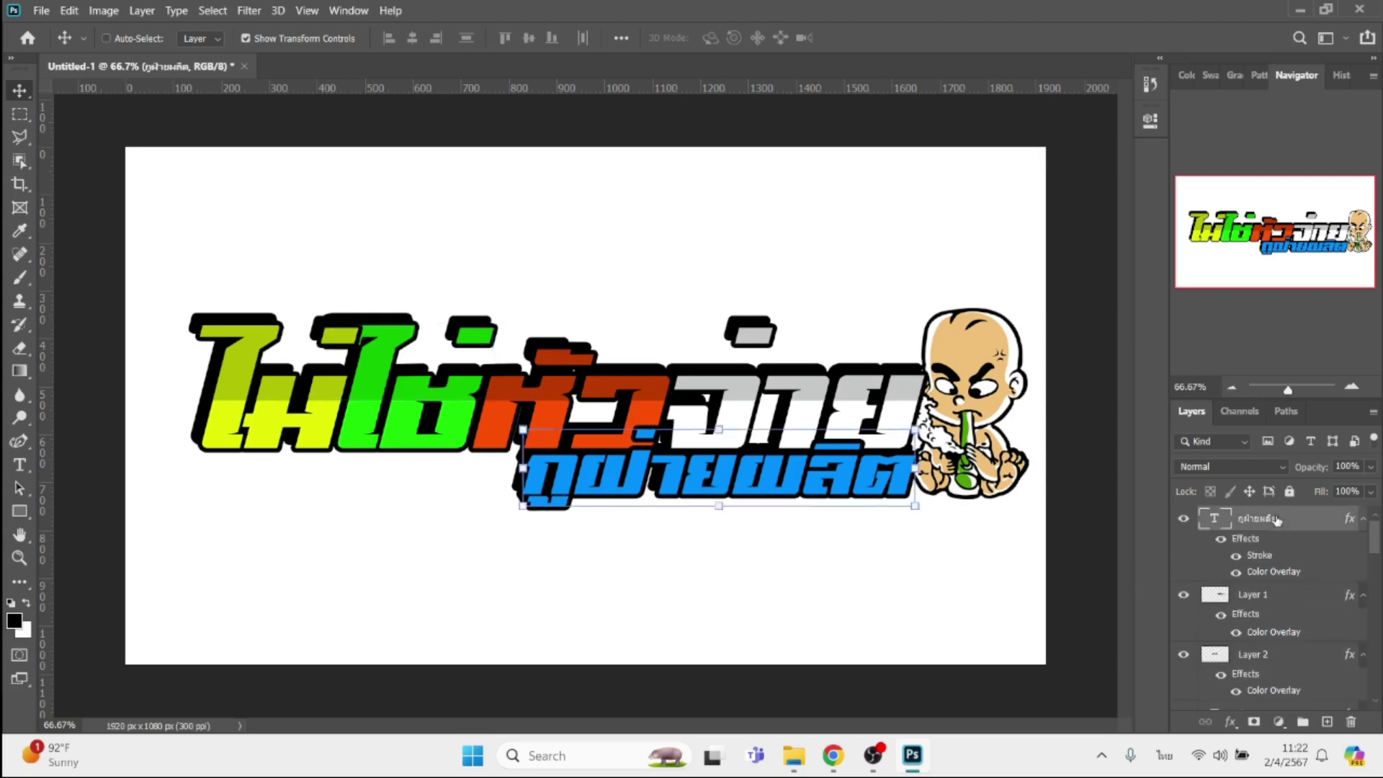
Draw a black rectangle bar across the second headline line.
click(19, 510)
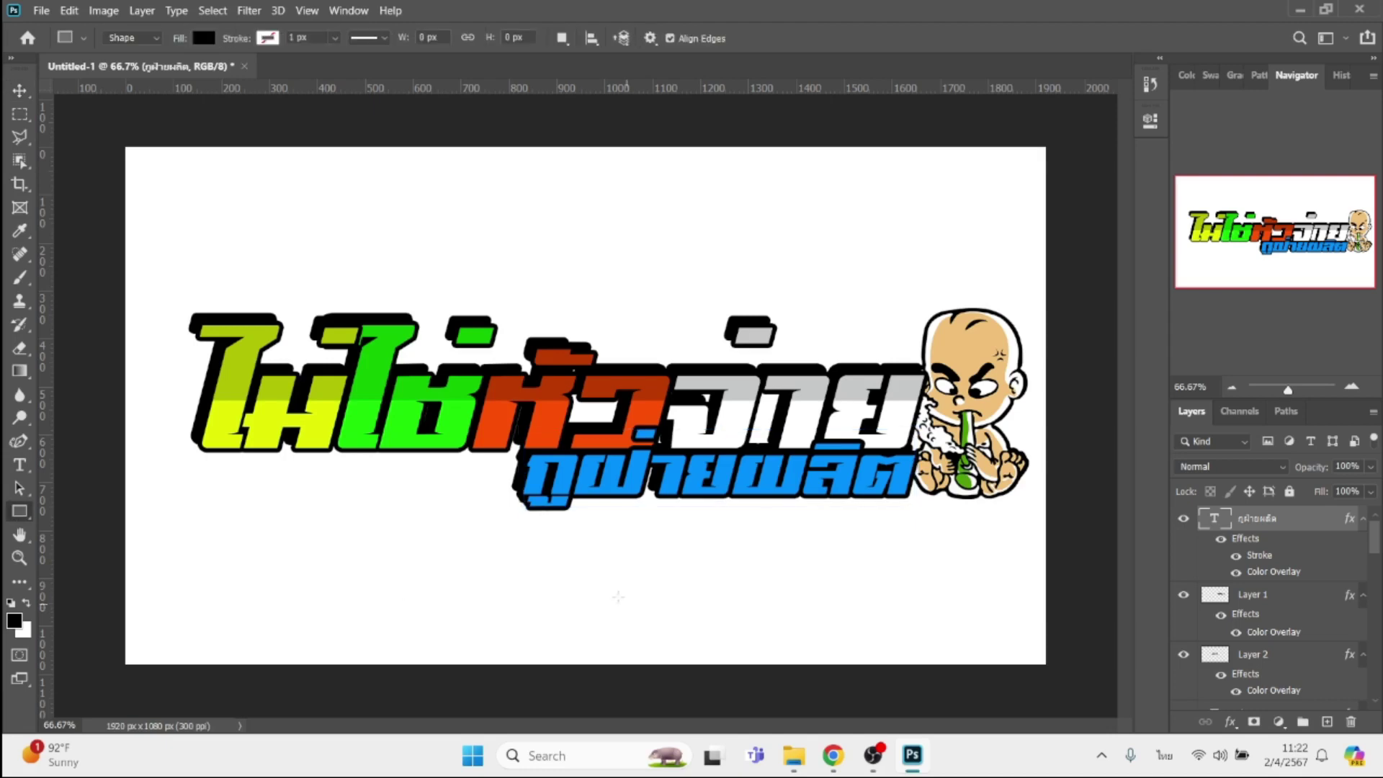
drag(497, 479, 923, 521)
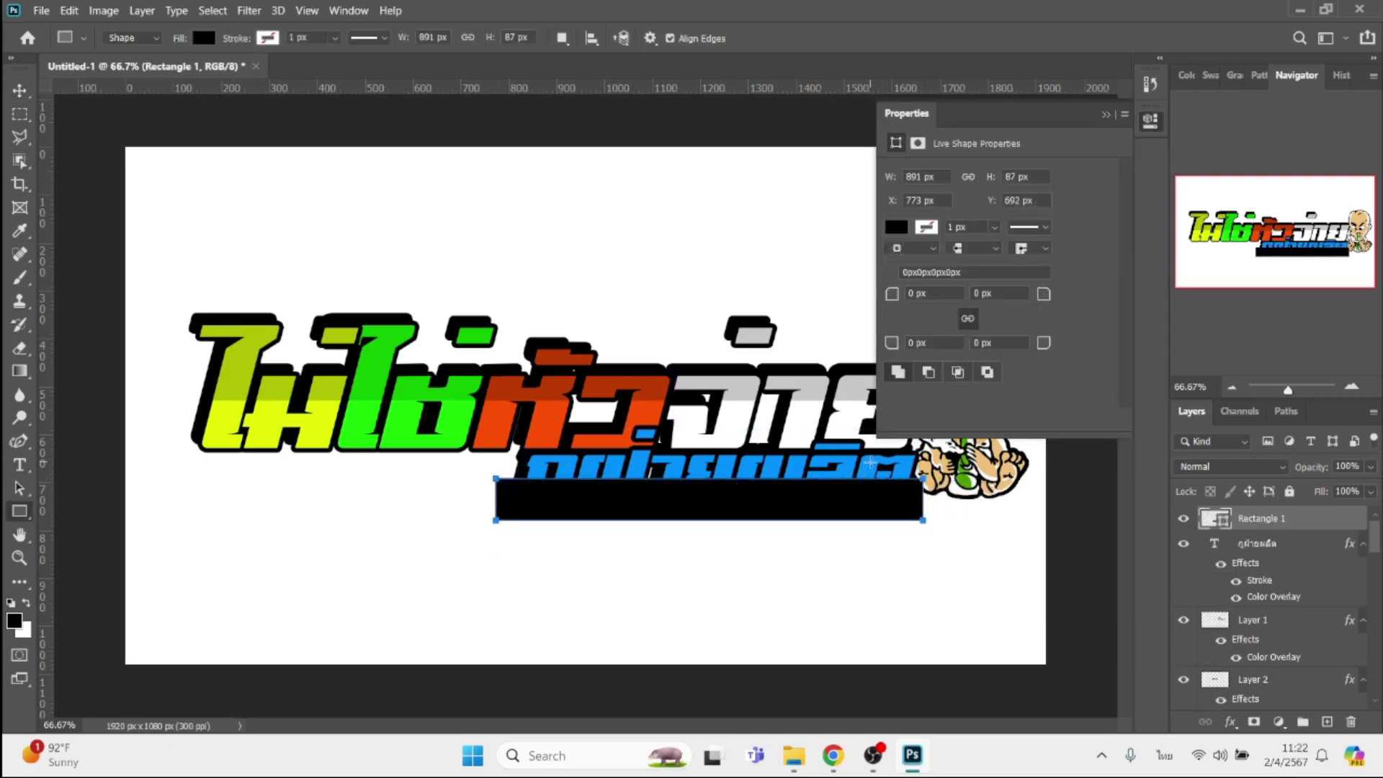
click(1106, 114)
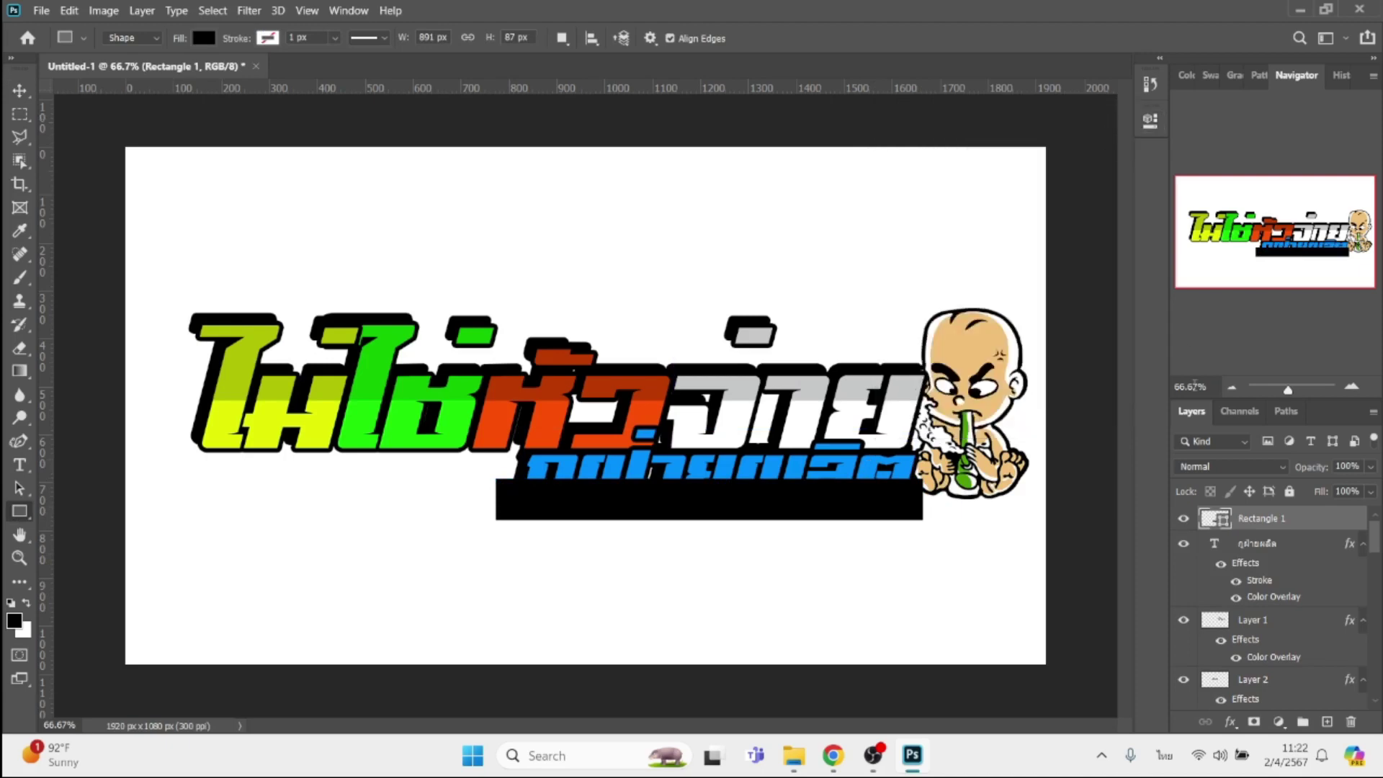
right_click(1259, 519)
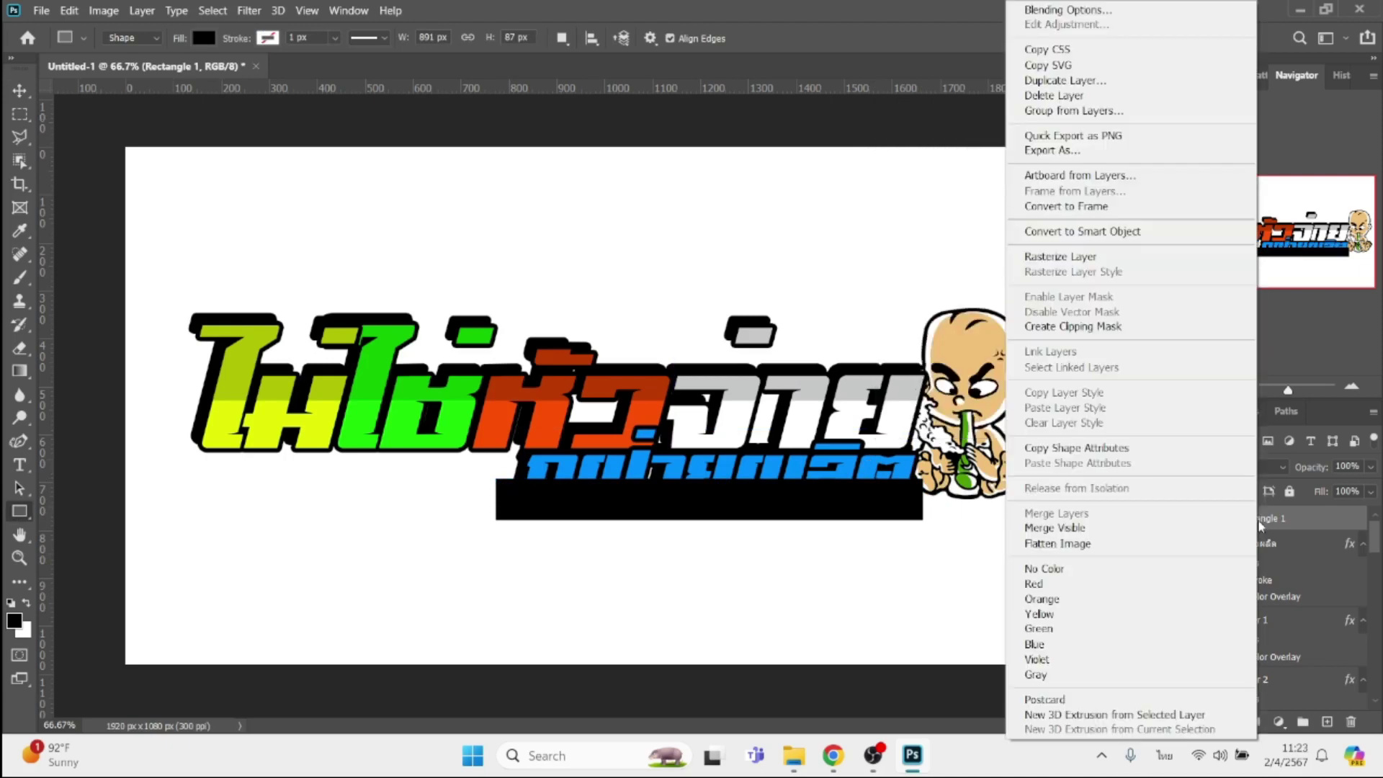
click(1072, 263)
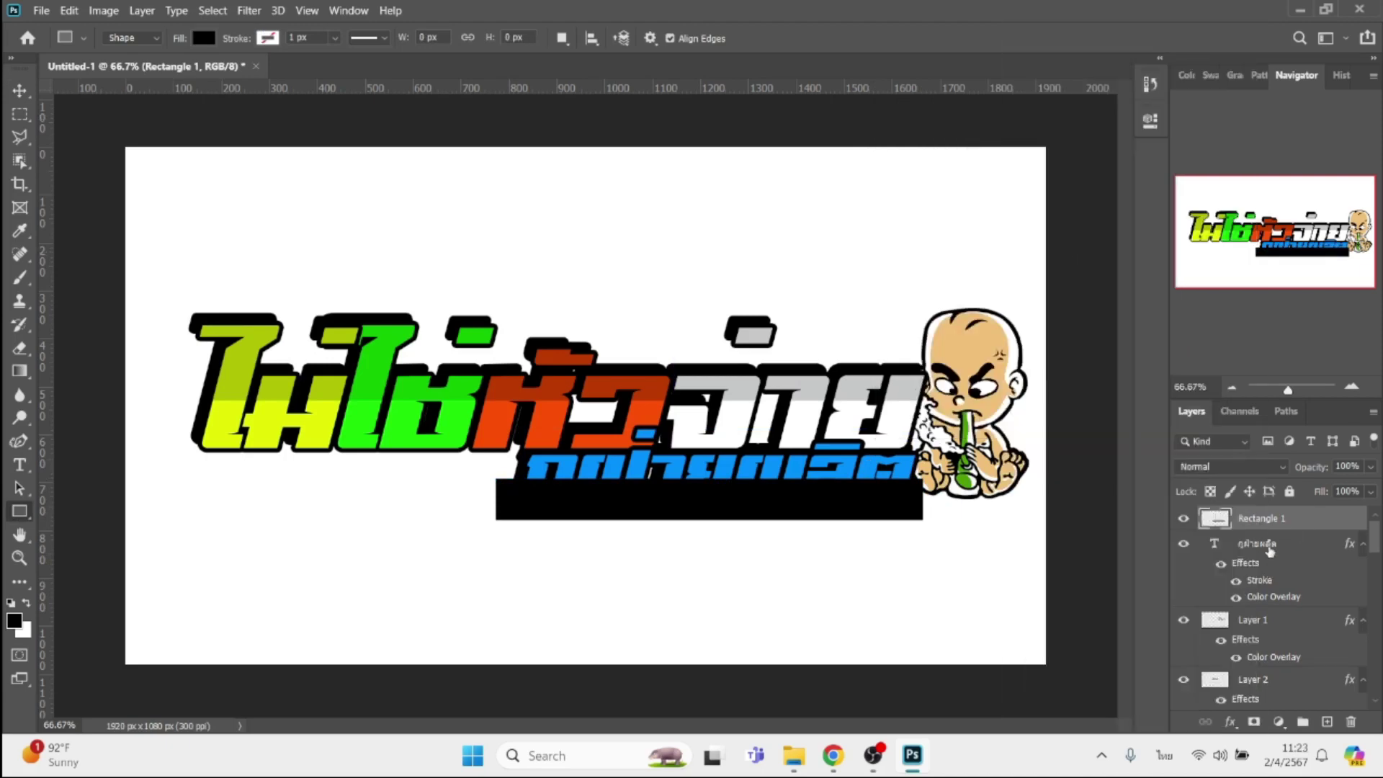
Move the bar section over the second line's letters onto Layer 5 and delete the rectangle.
click(1270, 549)
key(w)
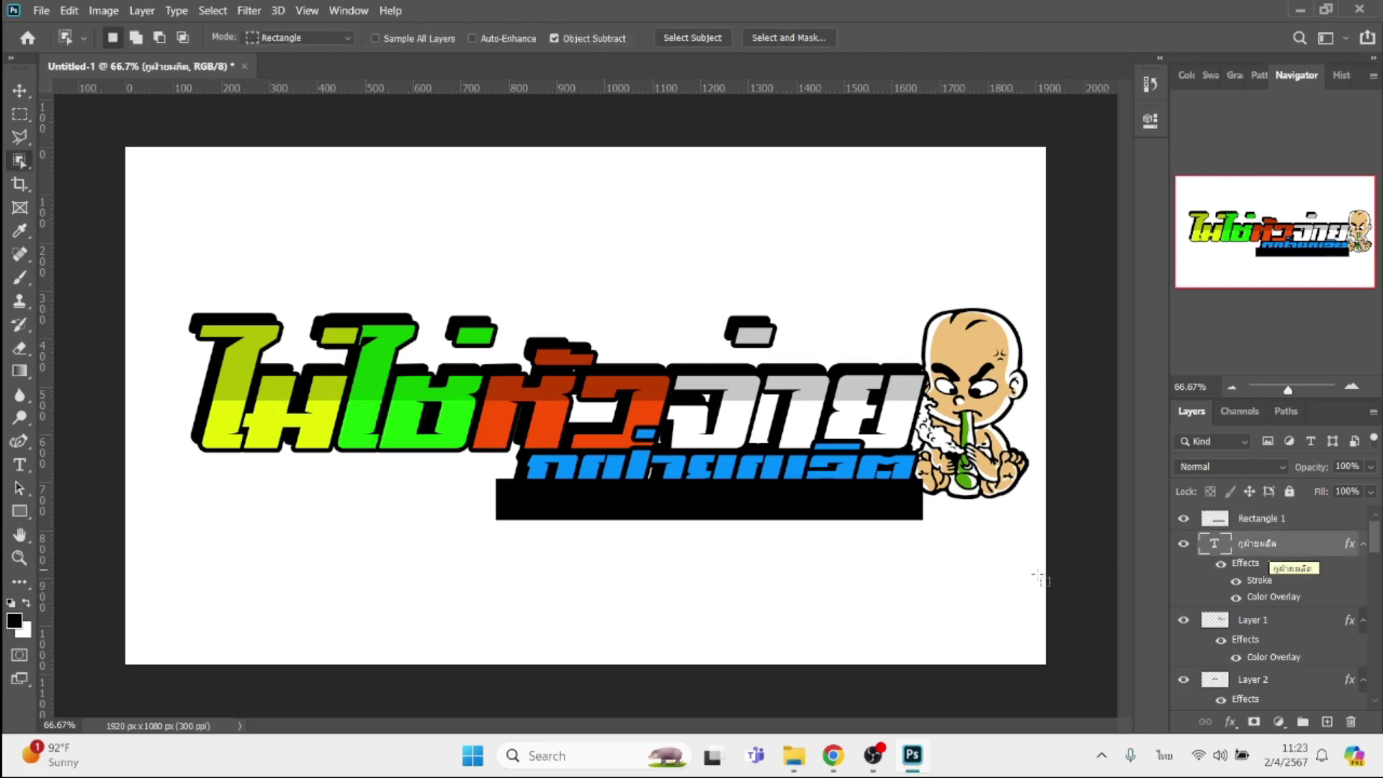
drag(487, 393, 965, 569)
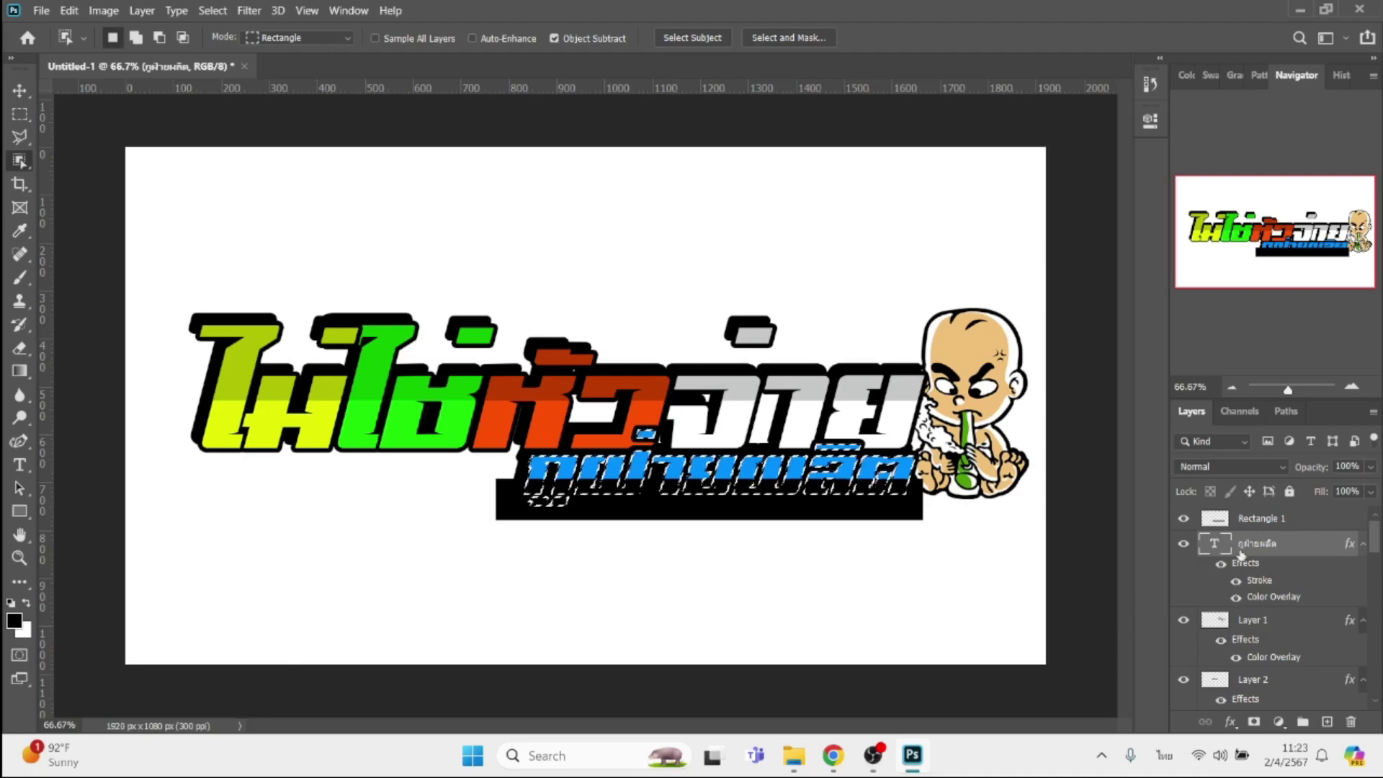
click(1244, 519)
right_click(795, 468)
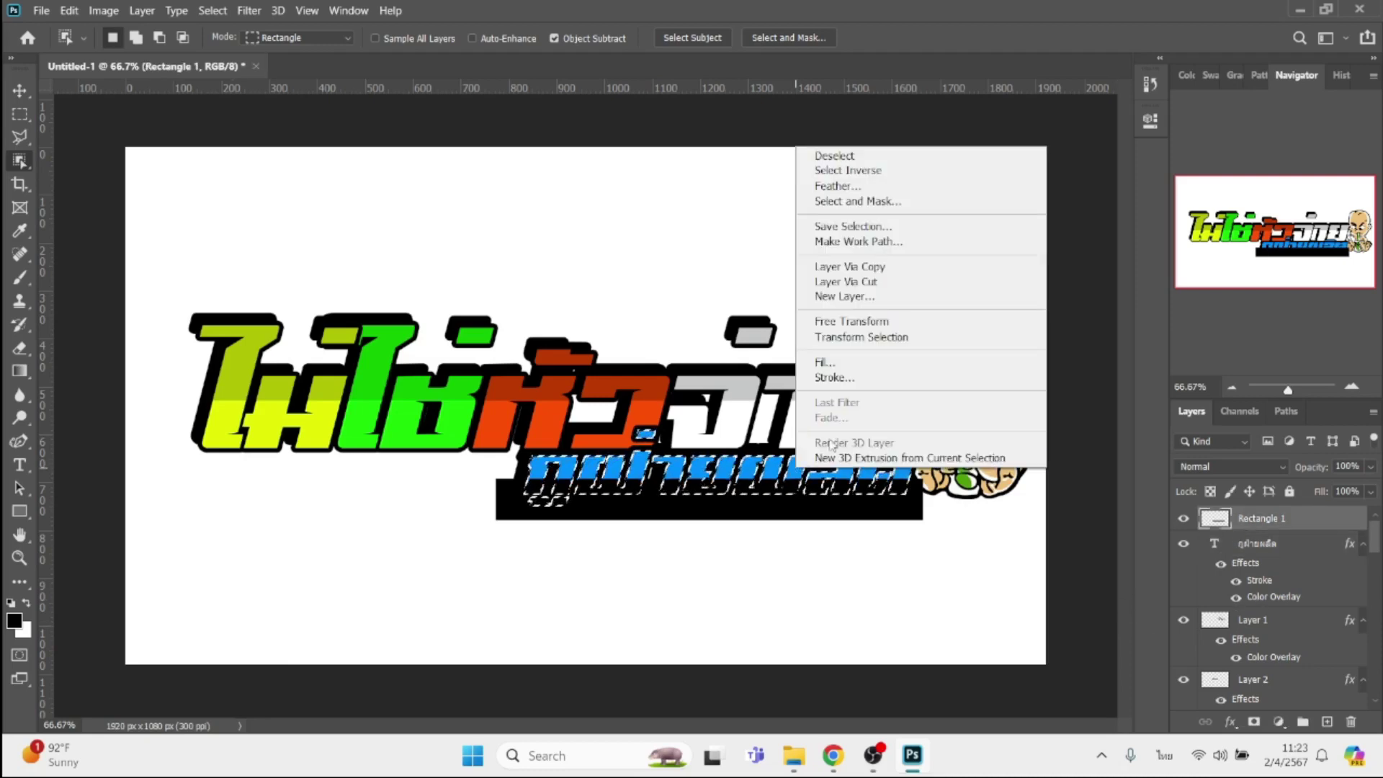
click(865, 283)
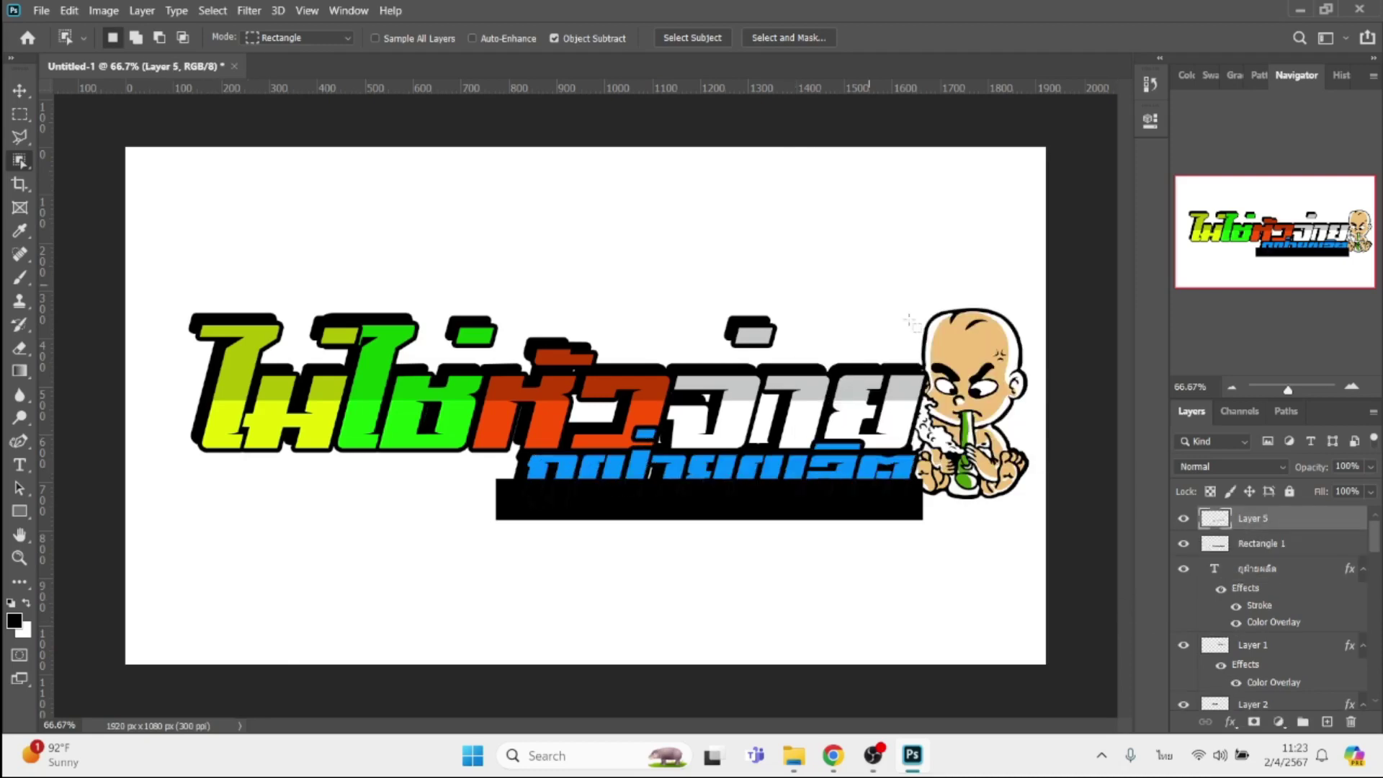
click(1267, 545)
key(Delete)
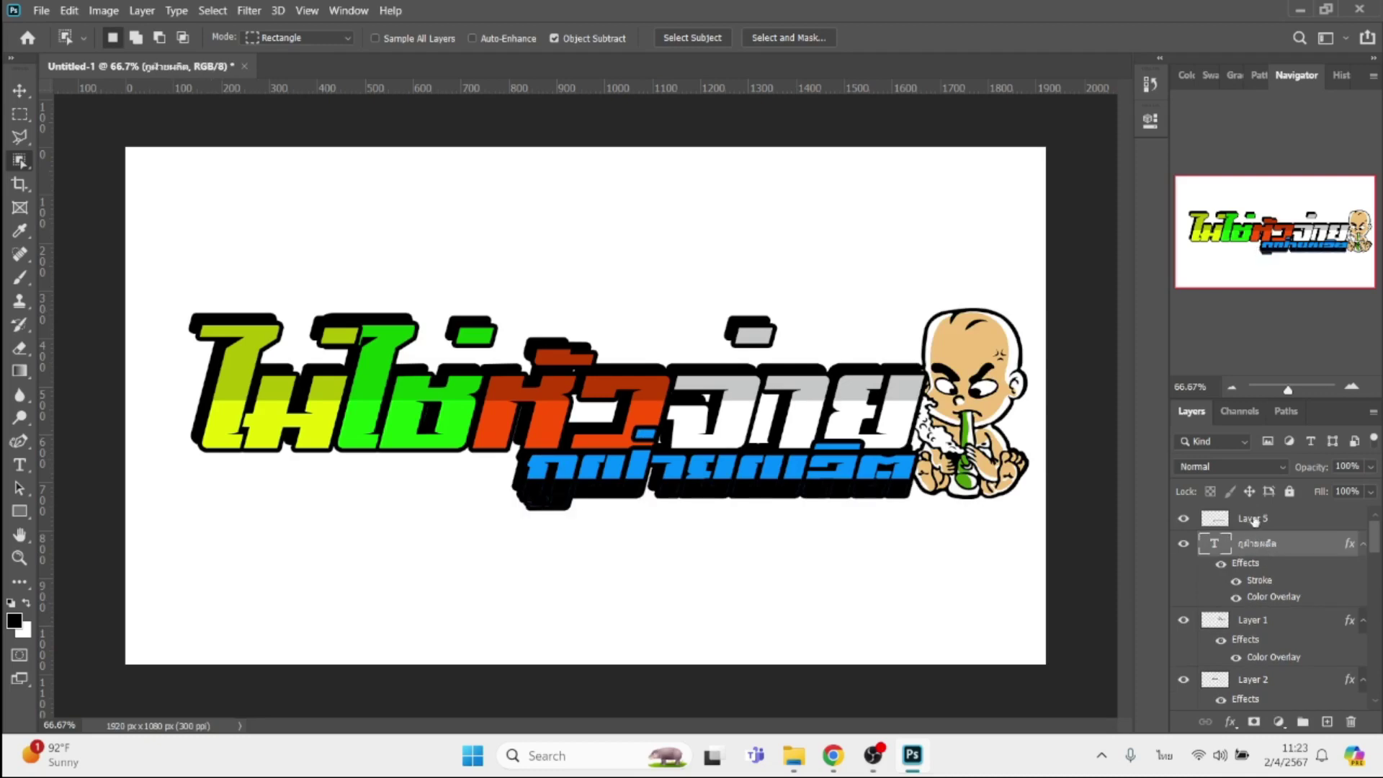
Give Layer 5 a blue (018ffc) colour overlay sampled from the canvas.
click(1254, 520)
click(1228, 722)
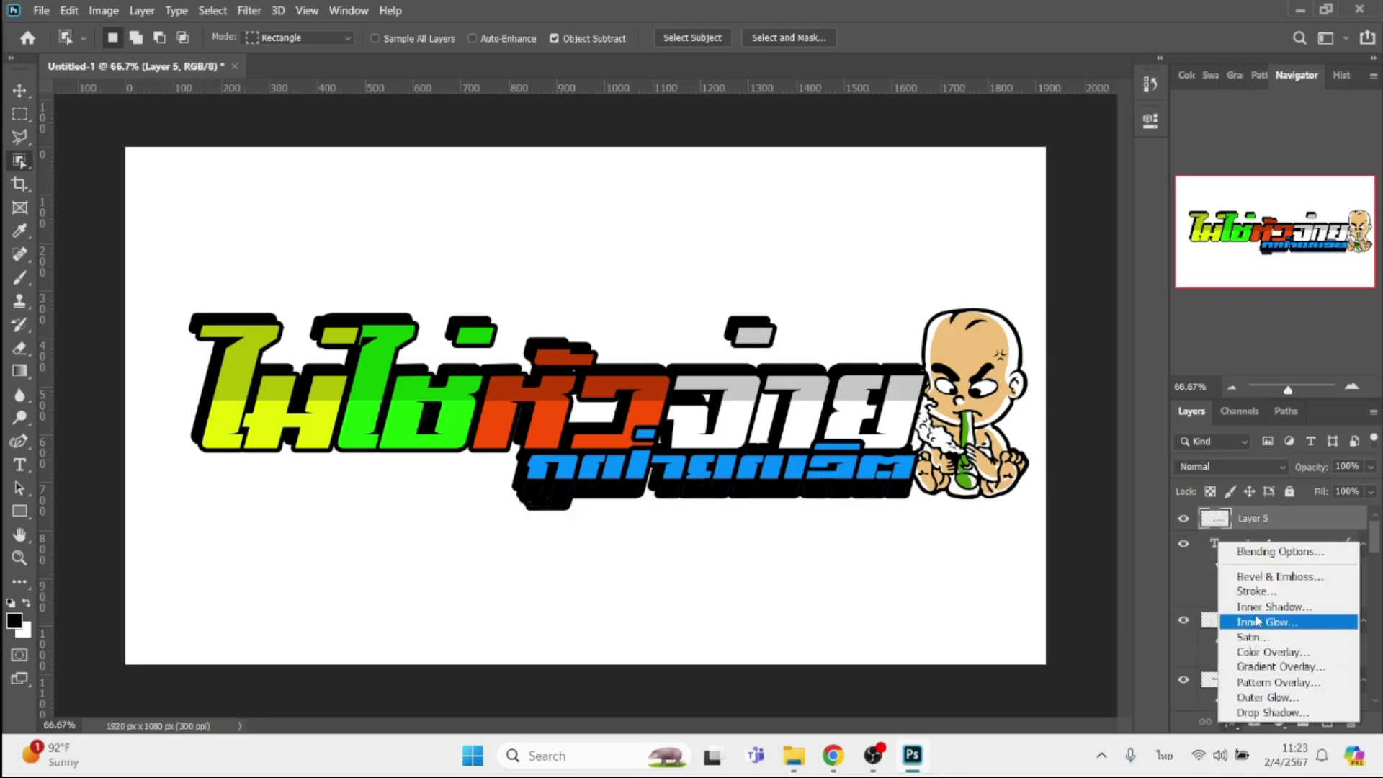
click(1271, 653)
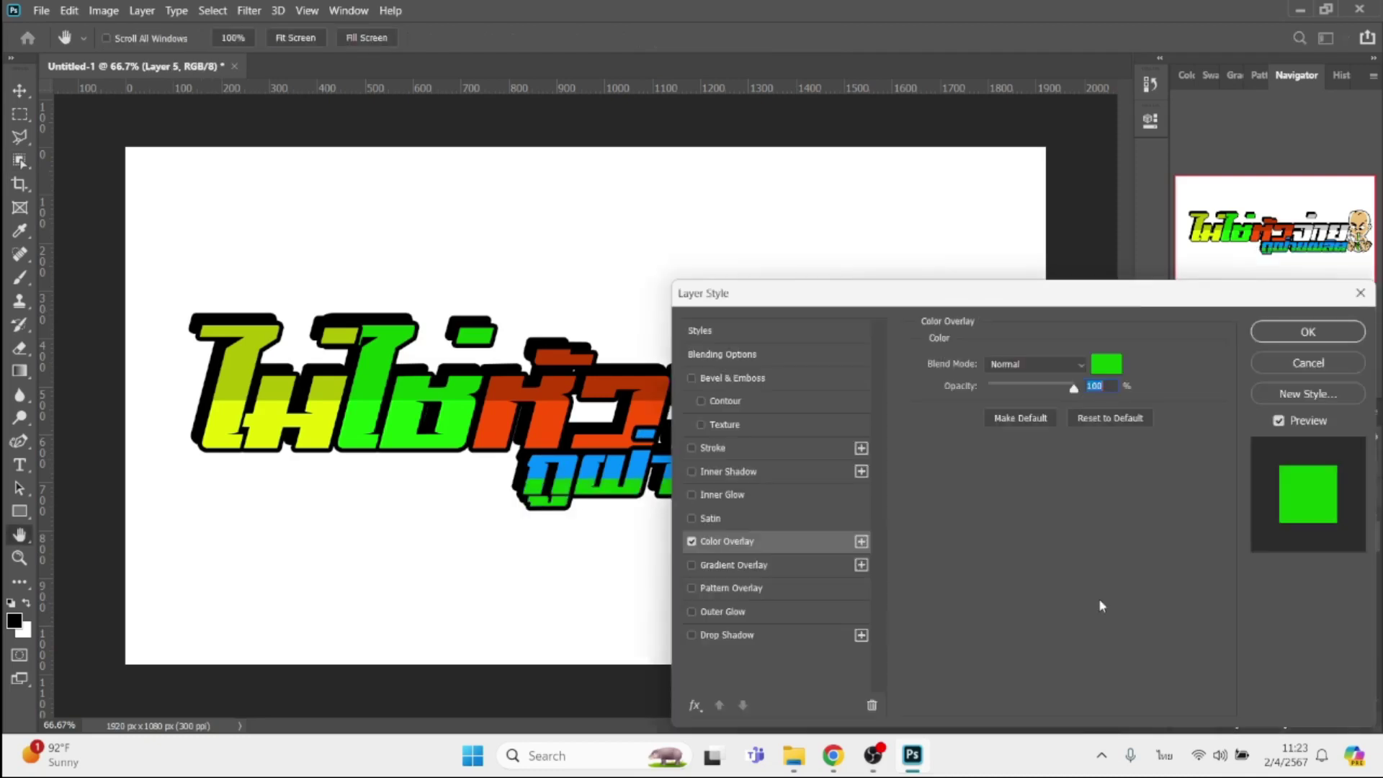
click(1110, 367)
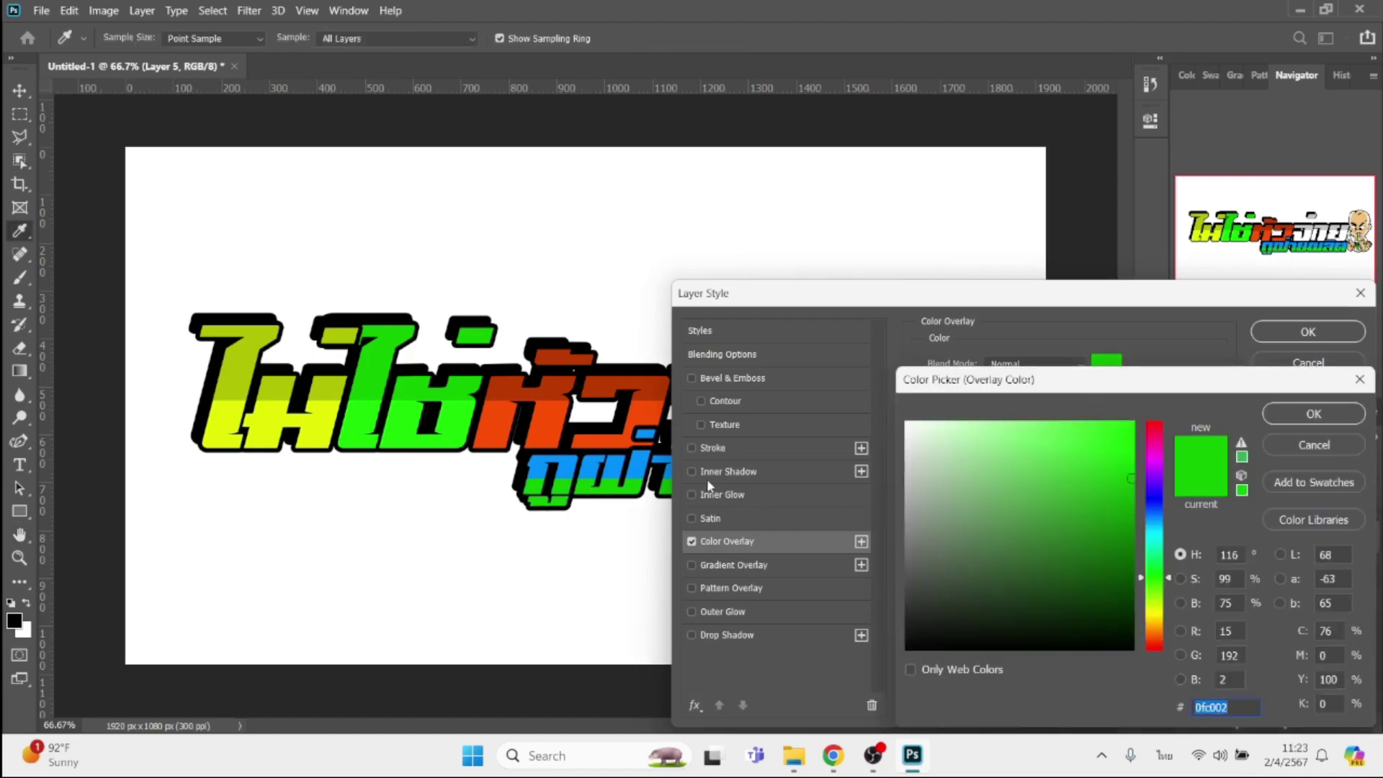
click(643, 459)
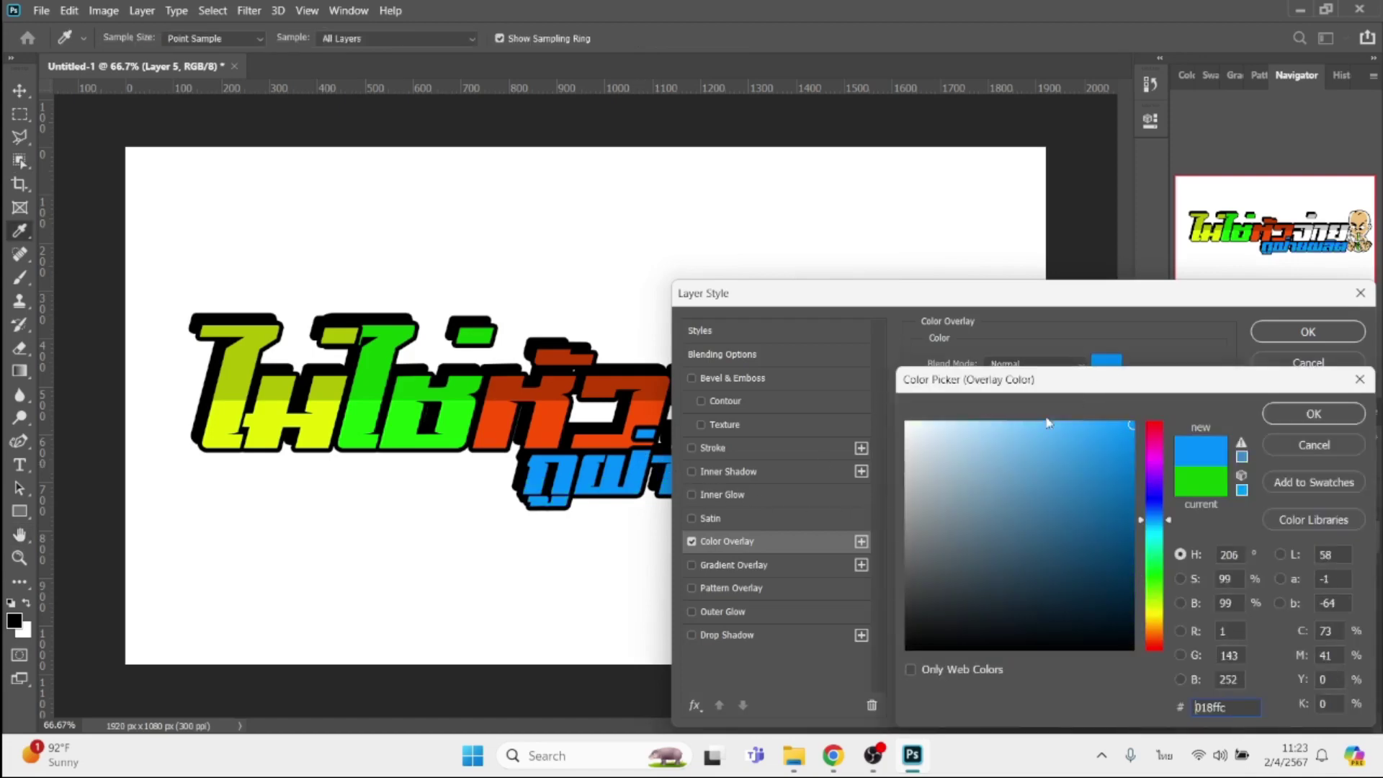
key(Return)
key(Return)
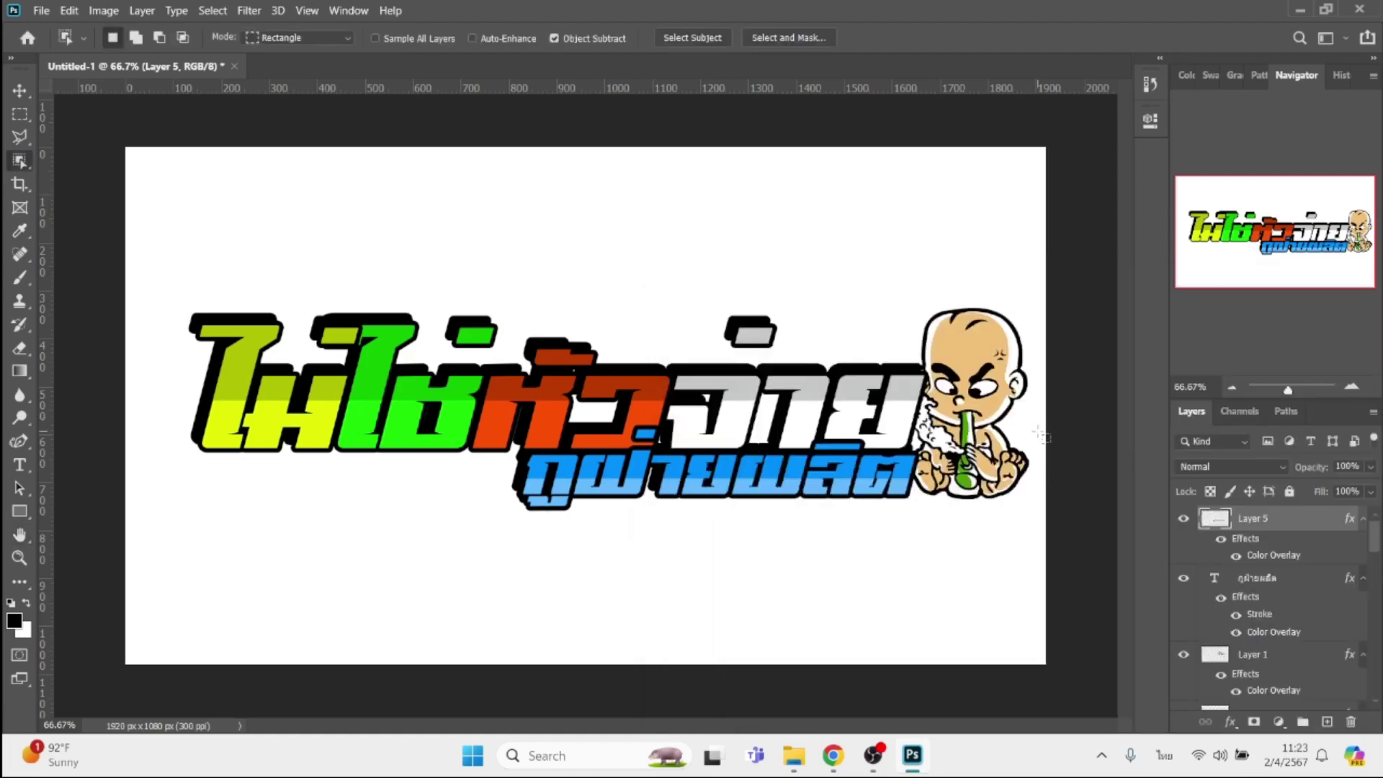
Group the headline text layers and the mascot into Group 1.
key(v)
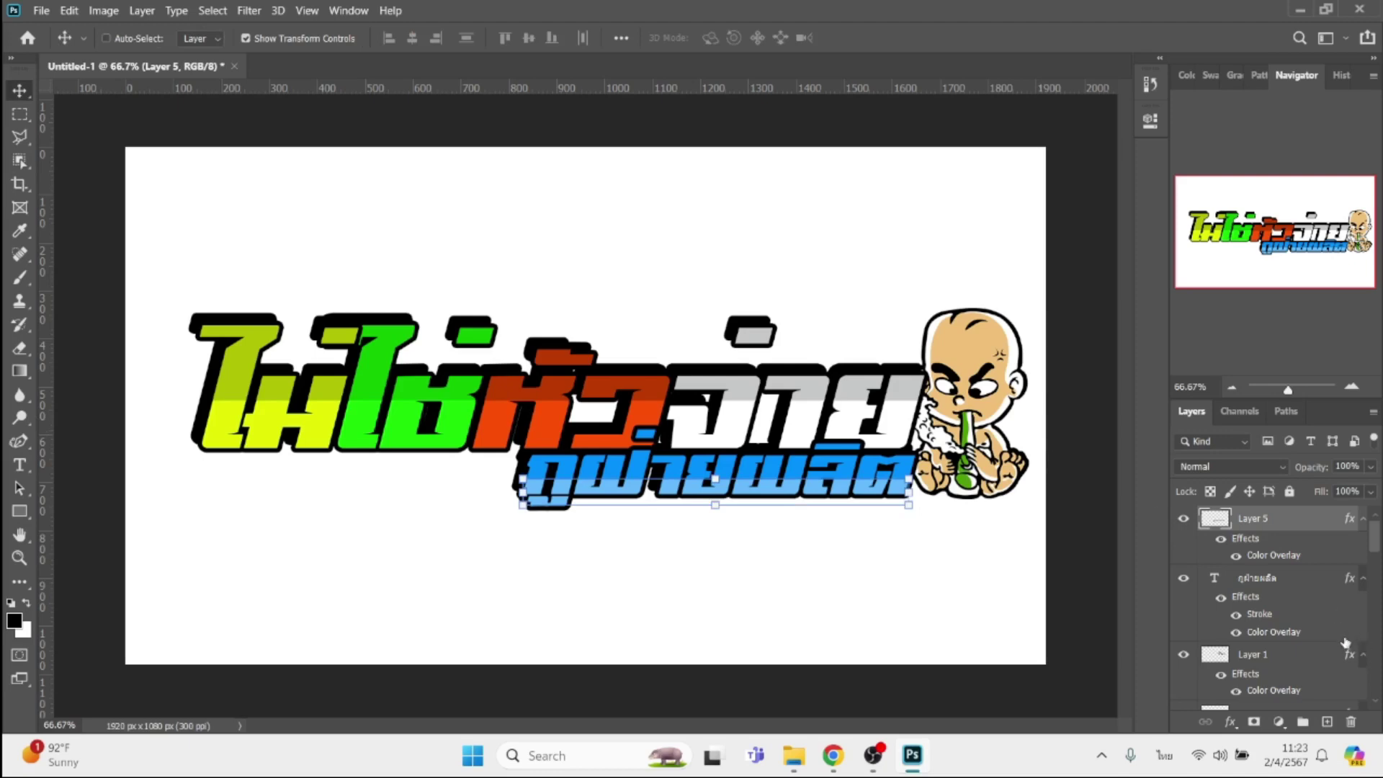
scroll(1332, 670, down, 3)
scroll(1332, 670, down, 2)
scroll(1330, 681, down, 2)
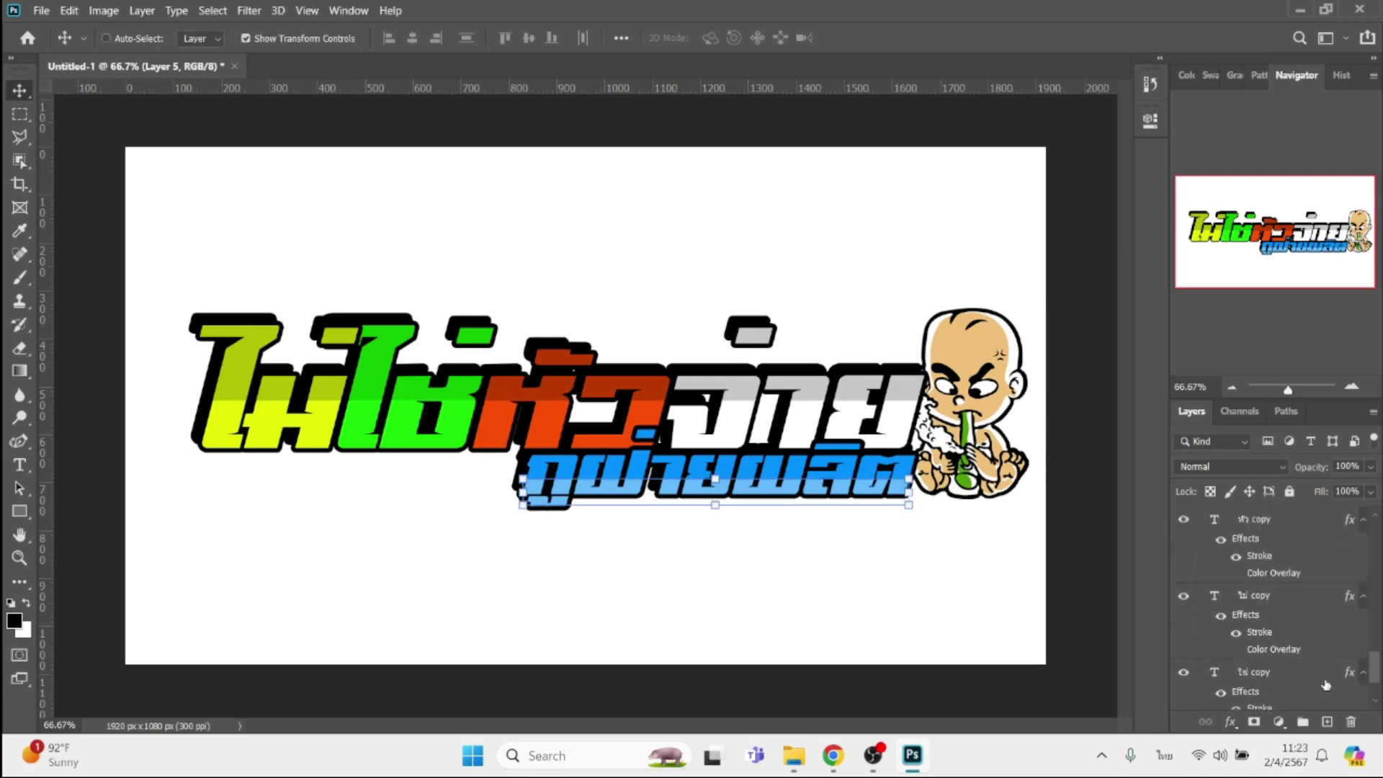
scroll(1326, 689, down, 1)
shift+click(1298, 674)
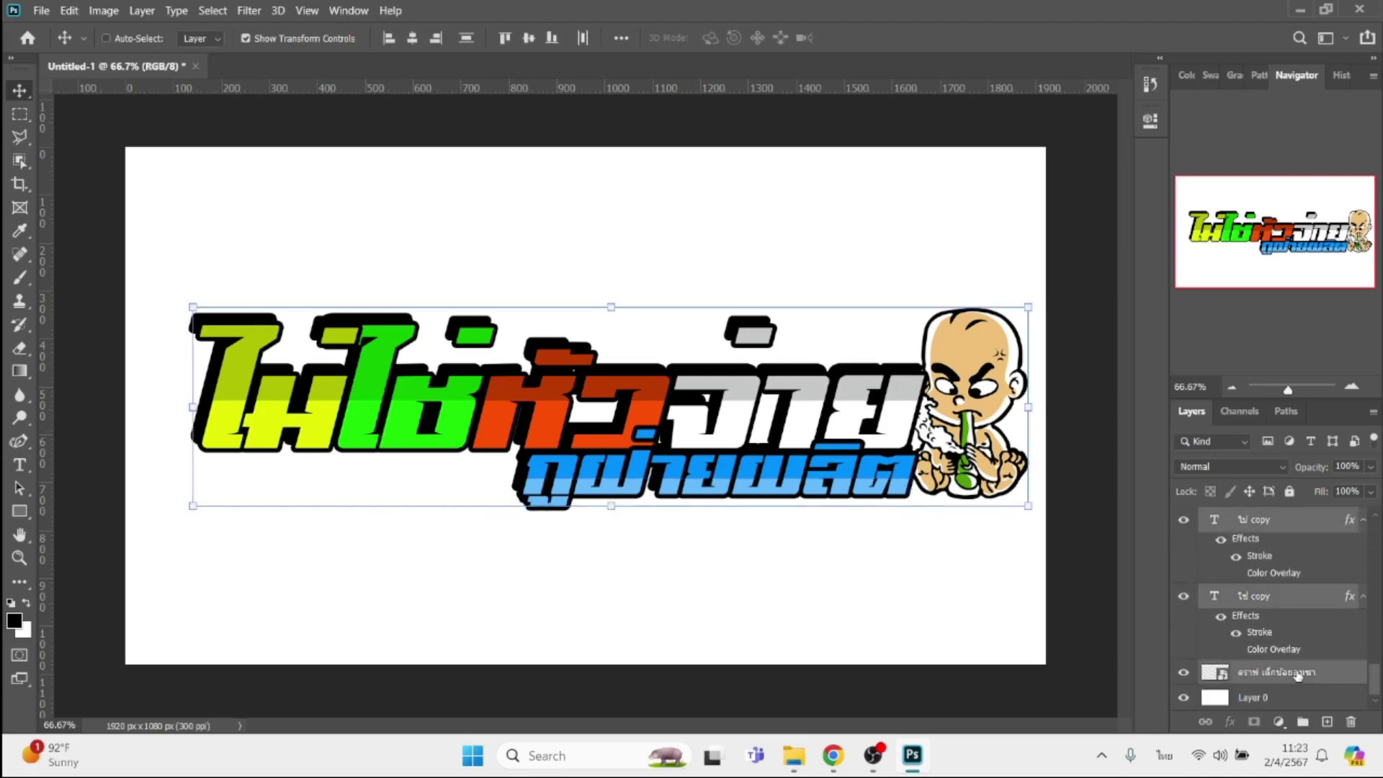
click(1303, 723)
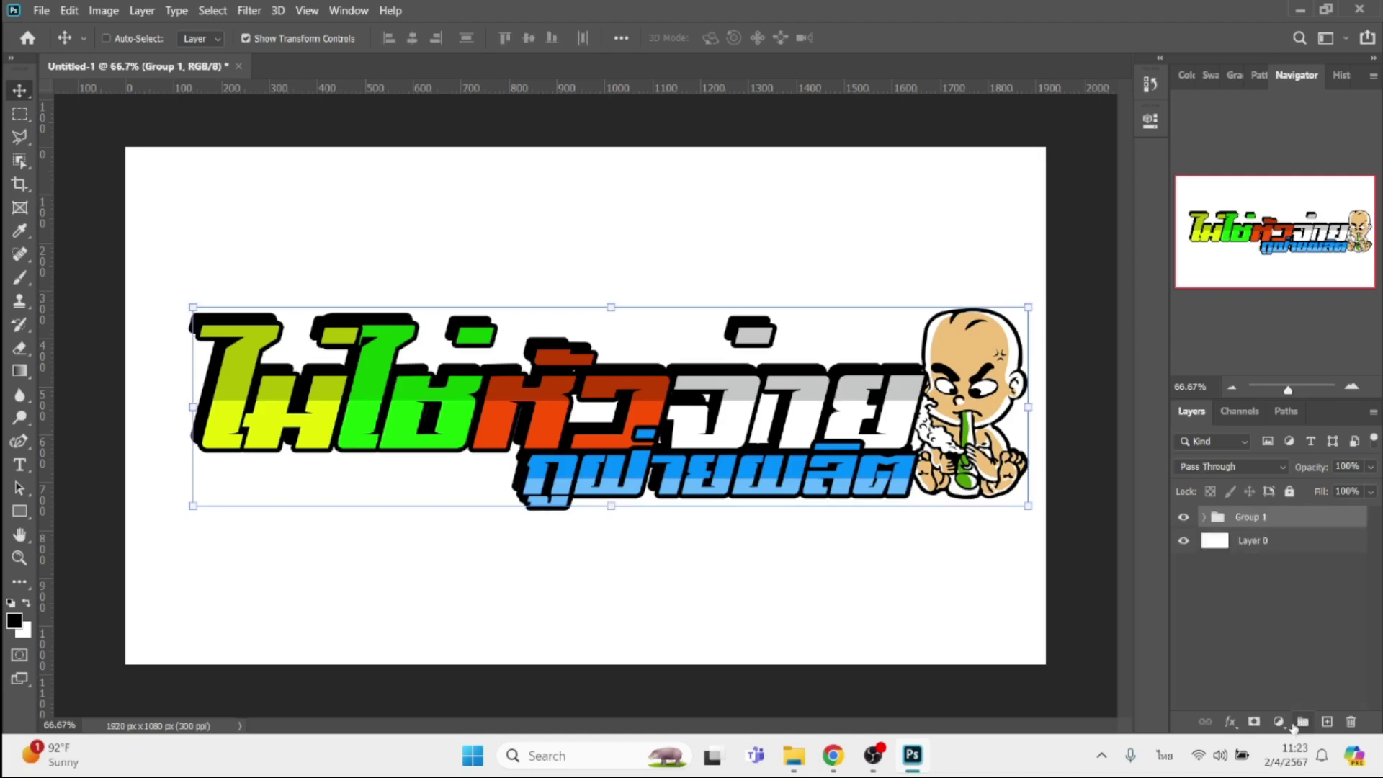
Add a white stroke to Group 1 and duplicate the group.
click(1232, 722)
click(1262, 601)
click(976, 495)
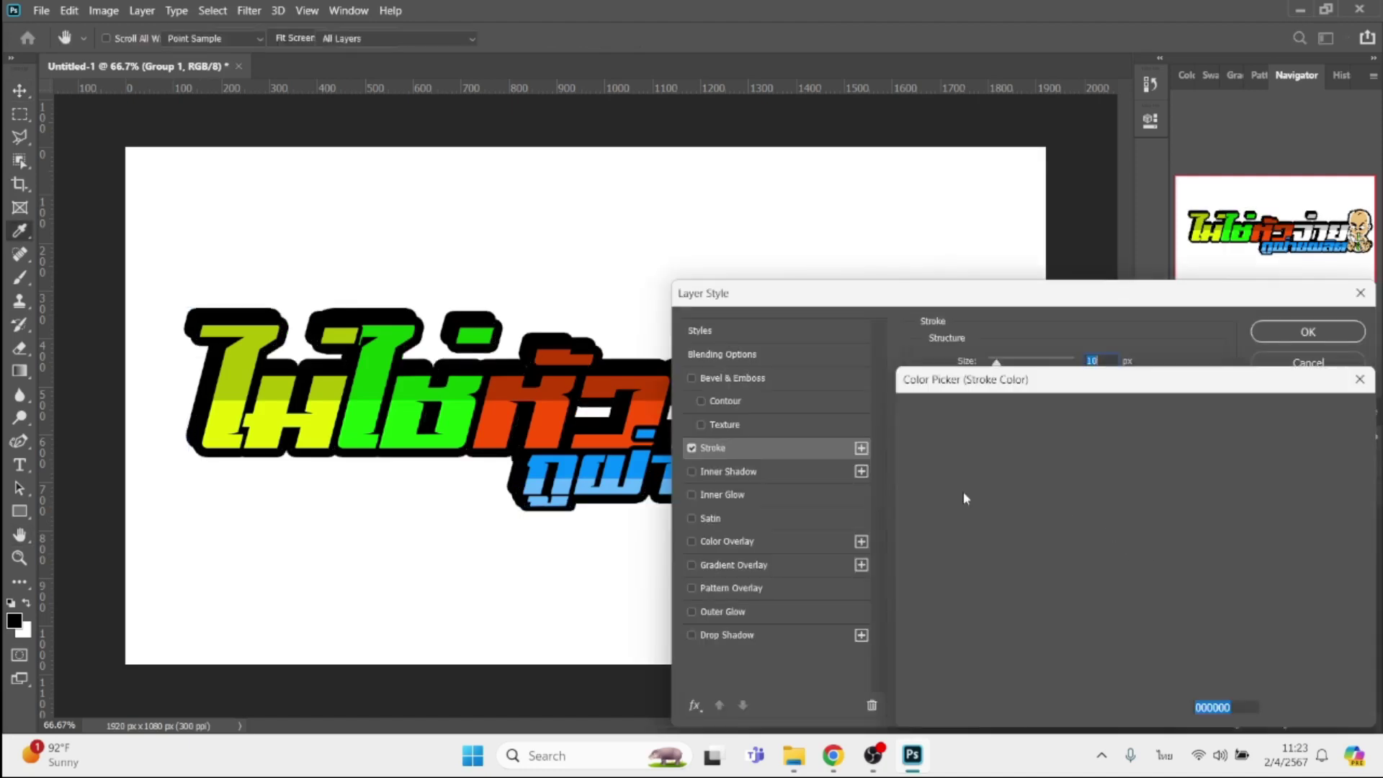
click(827, 241)
key(Return)
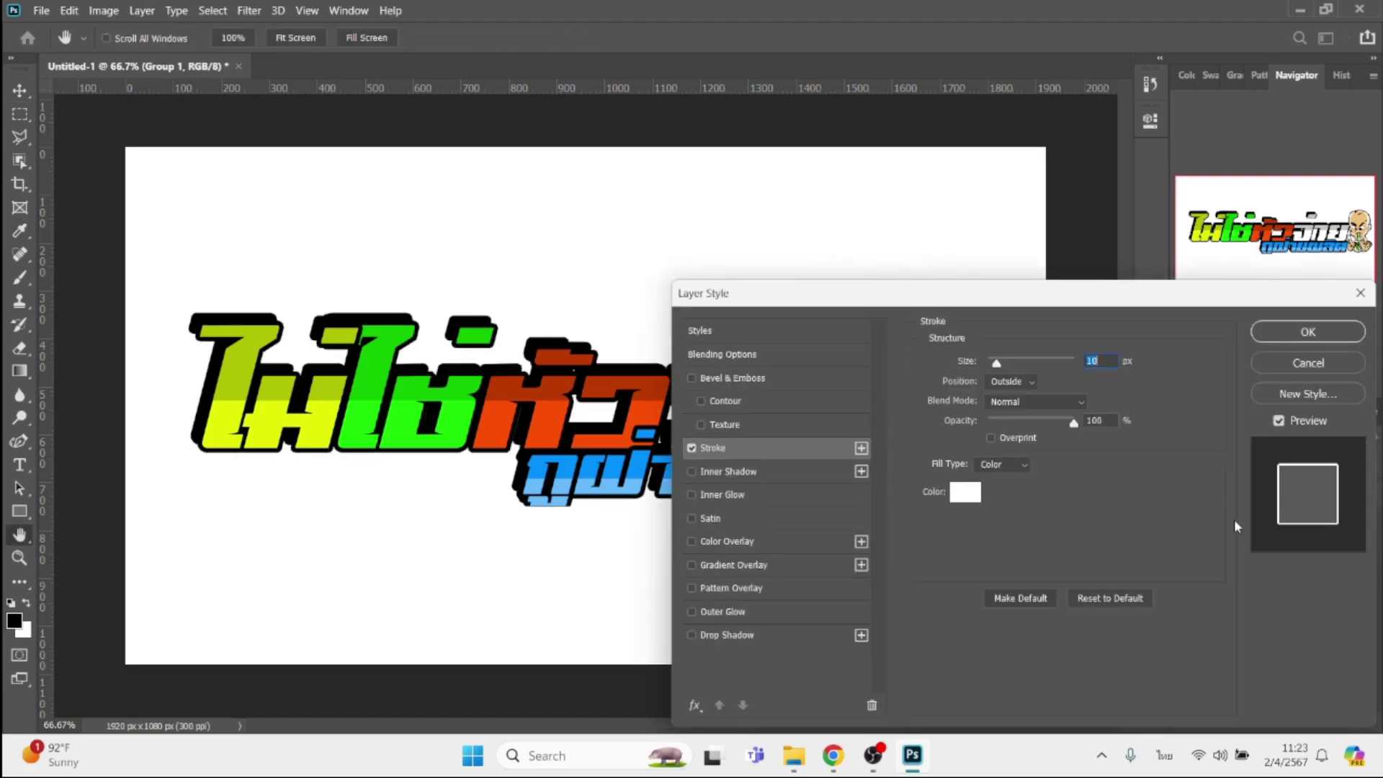
key(Return)
key(ctrl+j)
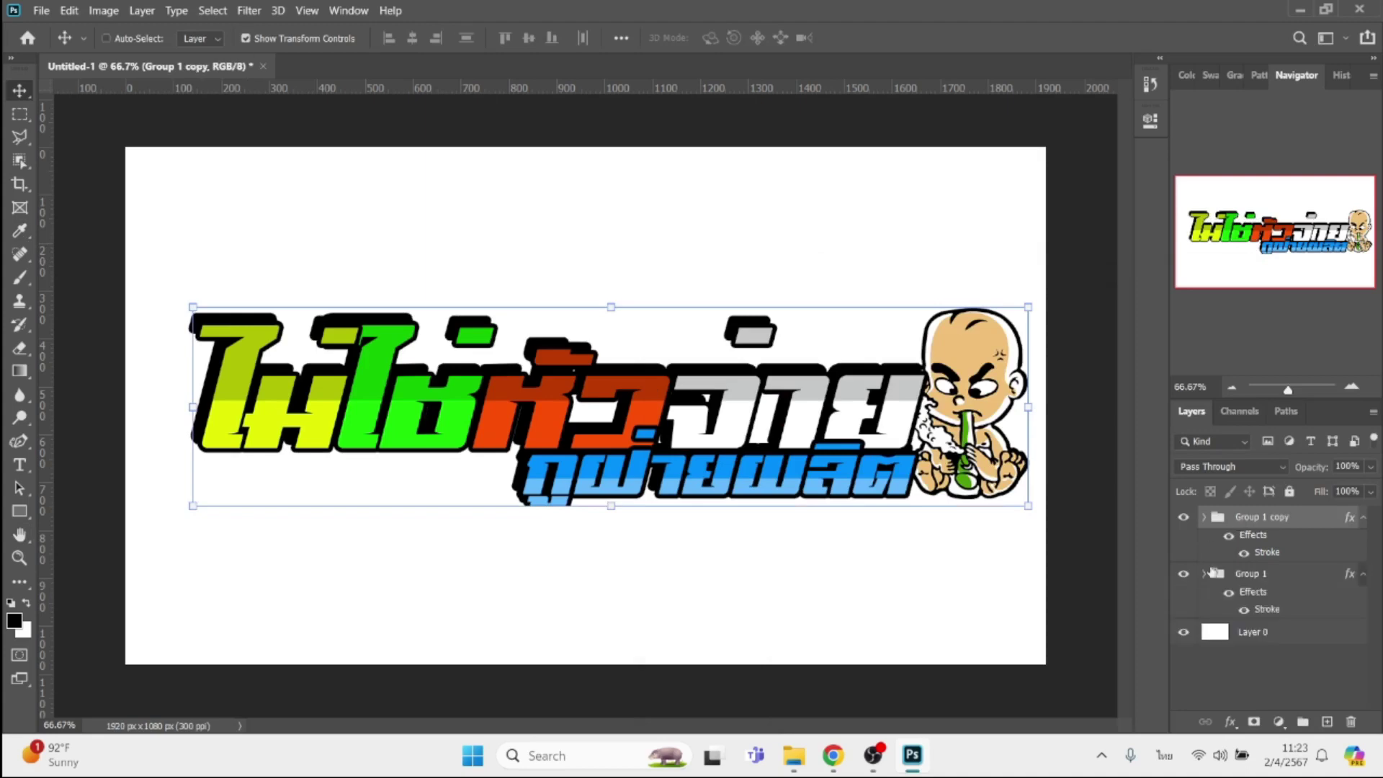
Change the original Group 1 stroke to black at 15 px.
click(1252, 580)
click(1230, 722)
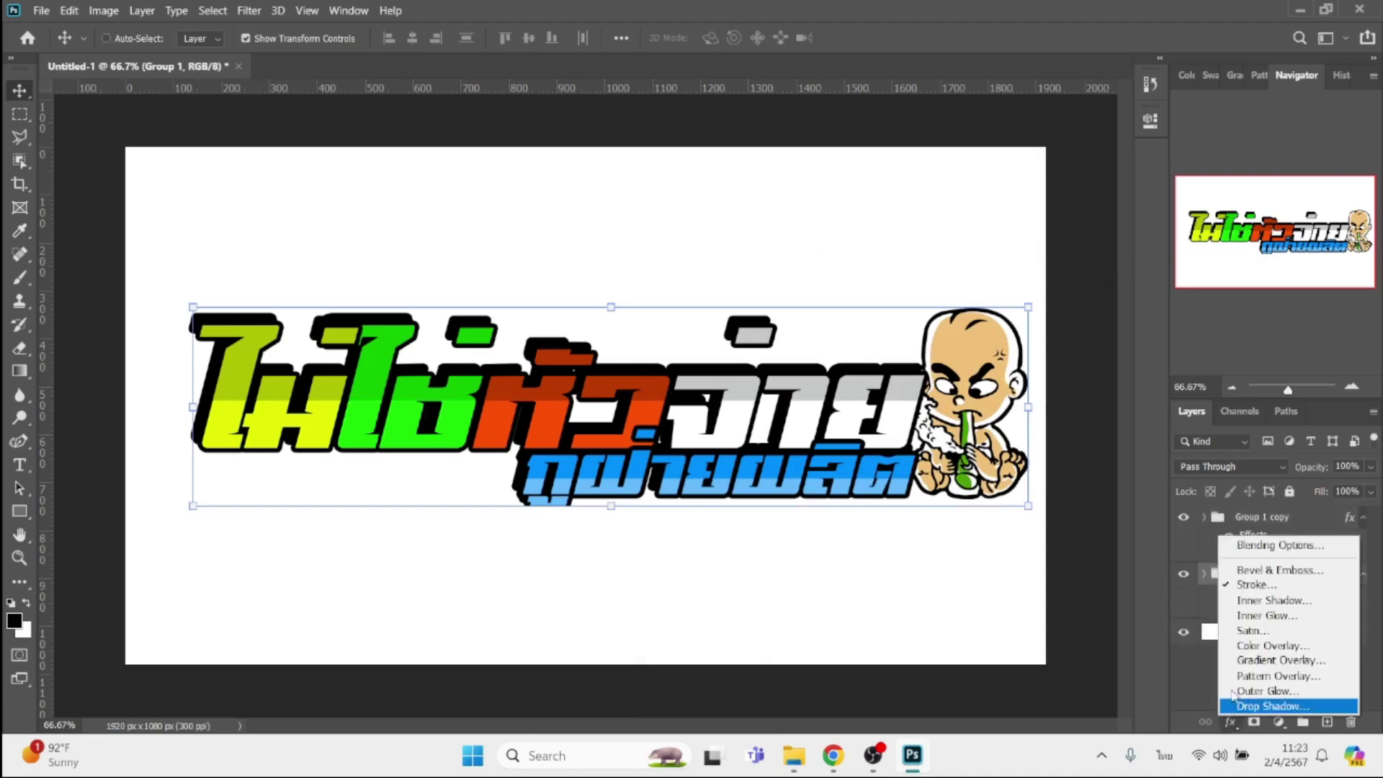
click(1252, 585)
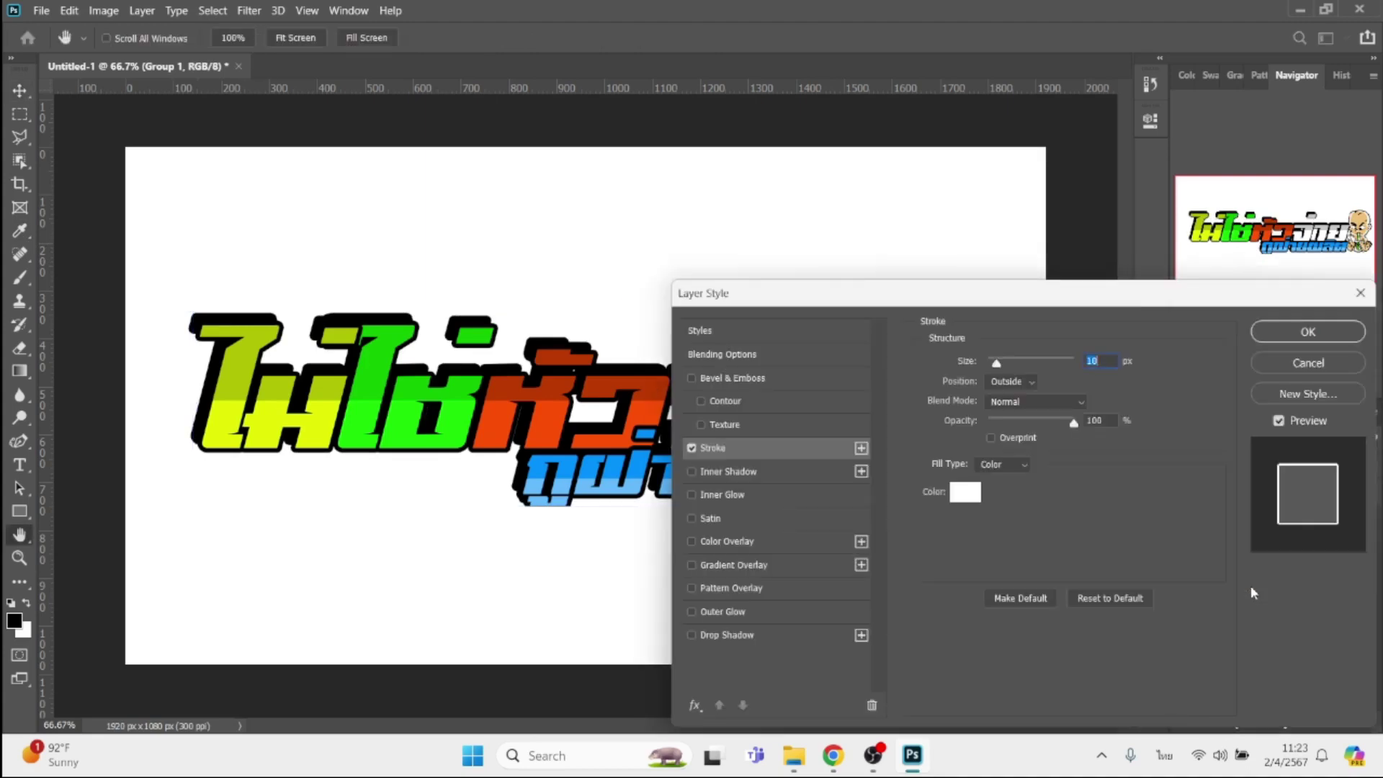
click(975, 500)
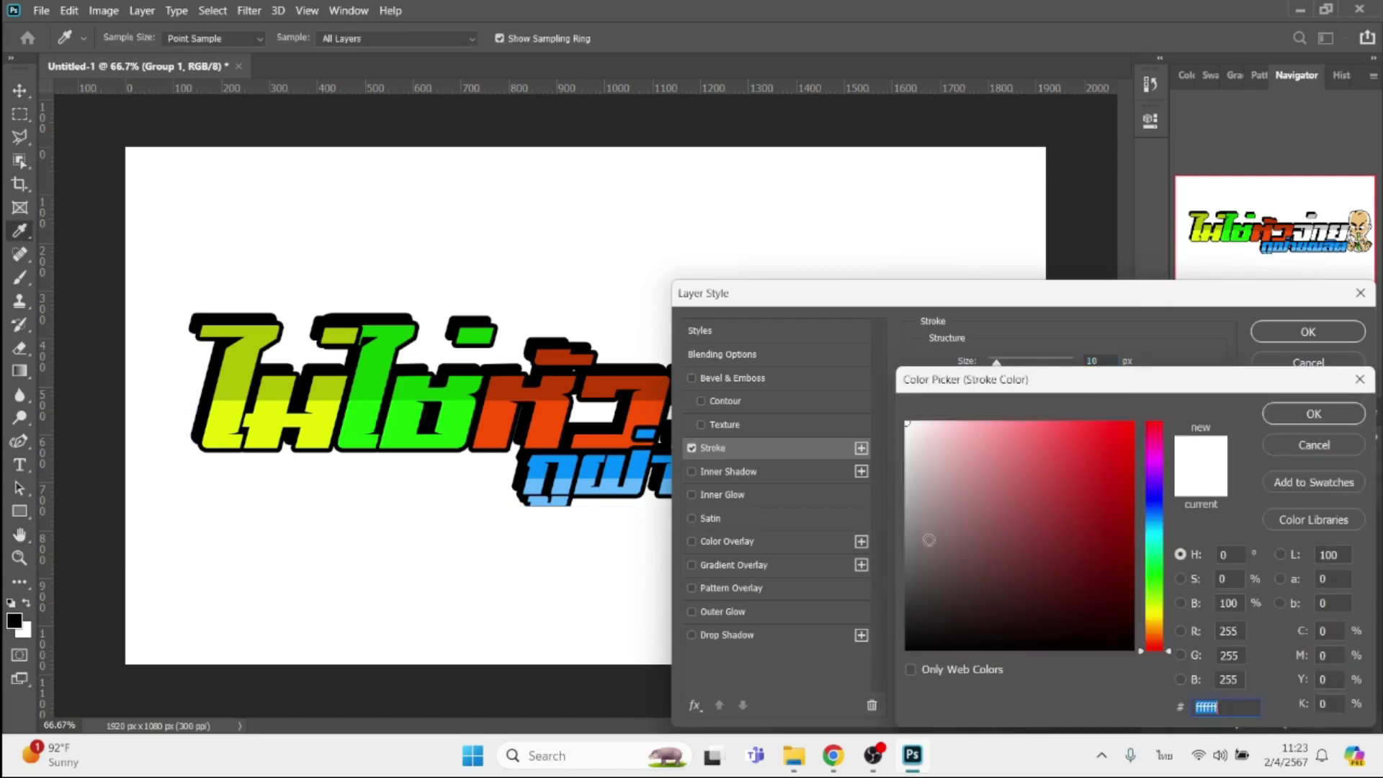
click(908, 651)
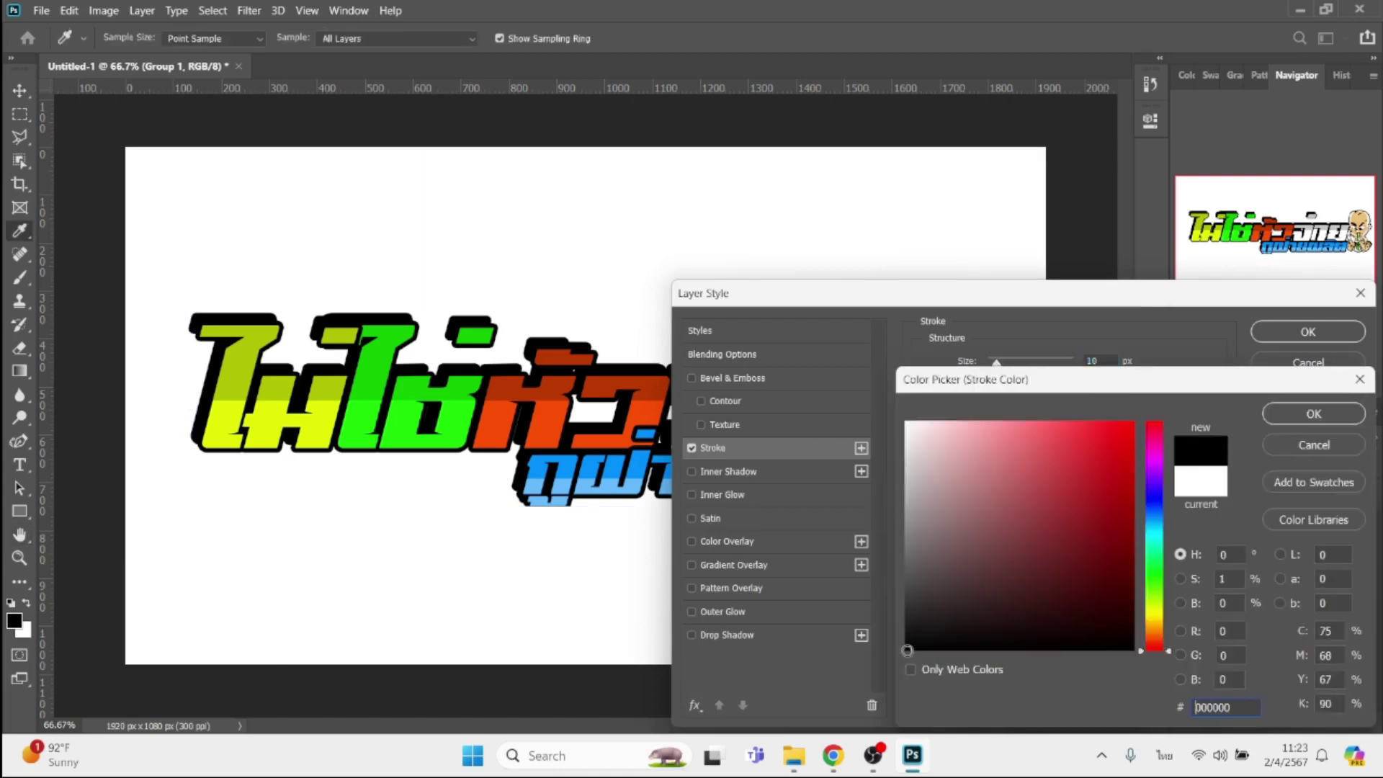
key(Return)
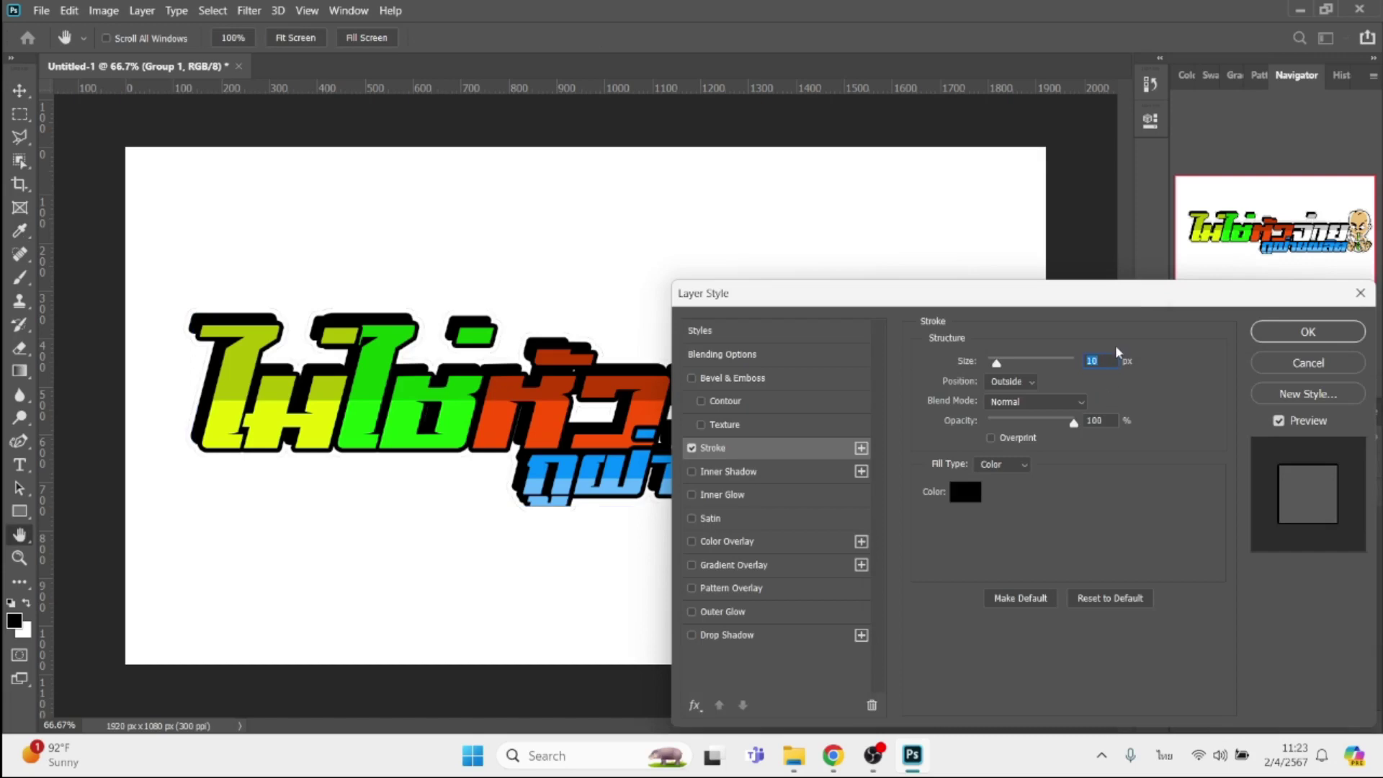
key(Up)
key(Up)
key(Up)
key(Up)
key(Up)
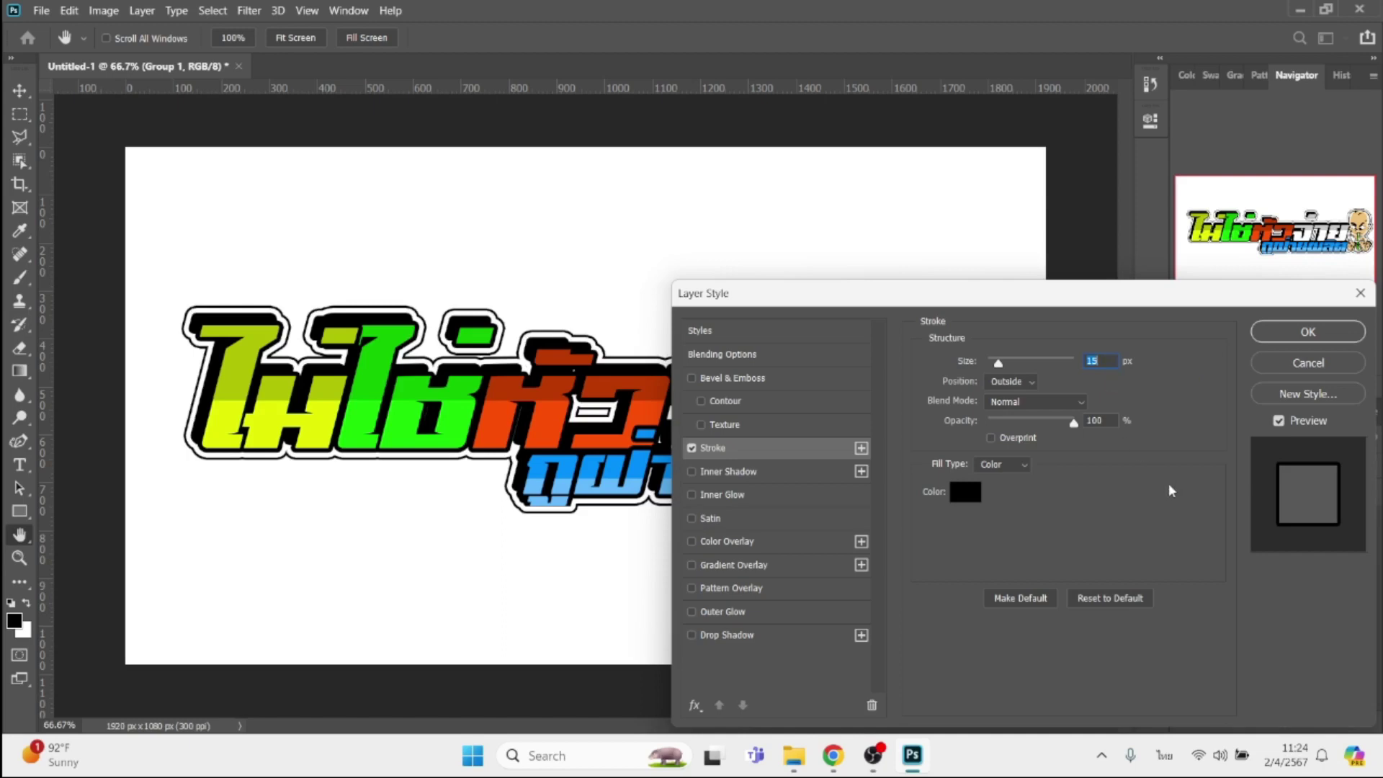
key(Return)
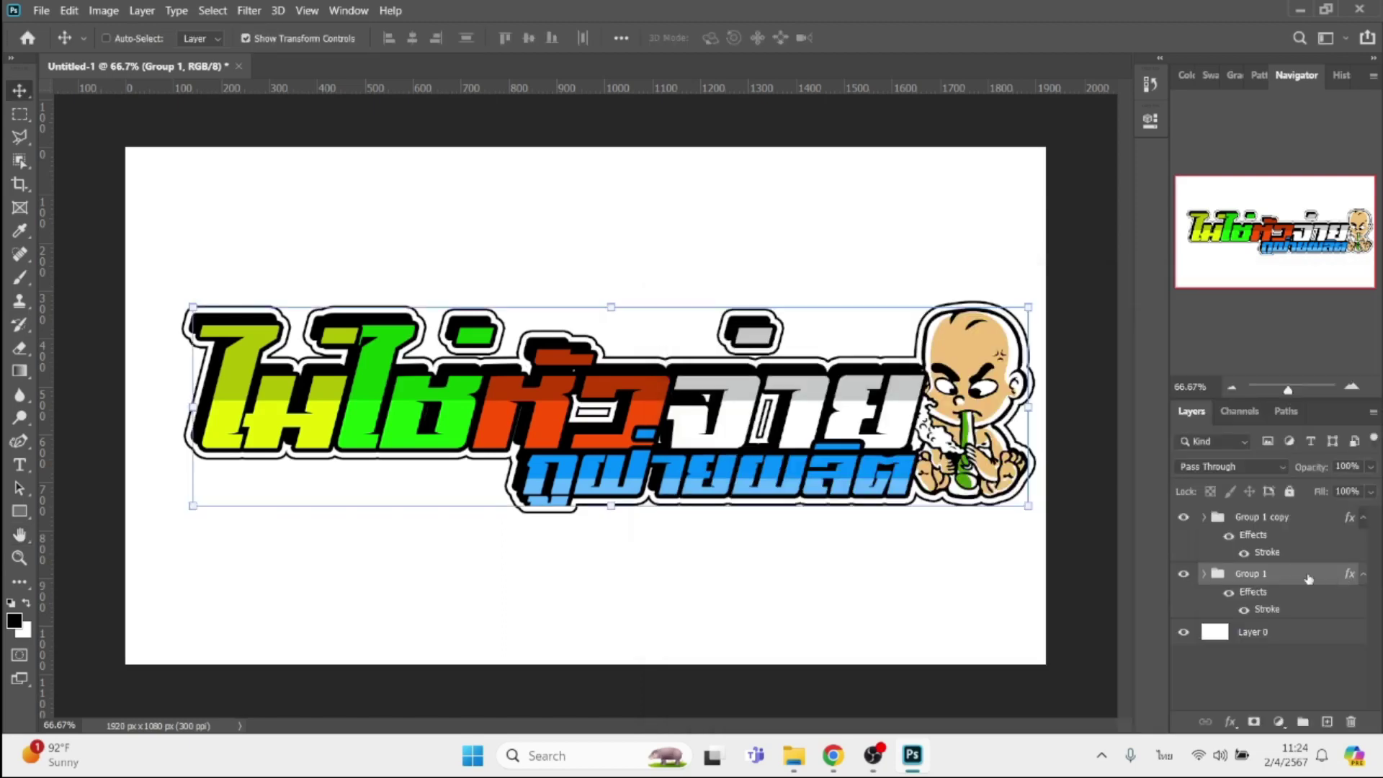
Thin the copy's white stroke to 7 px and group both groups into Group 2.
click(1282, 520)
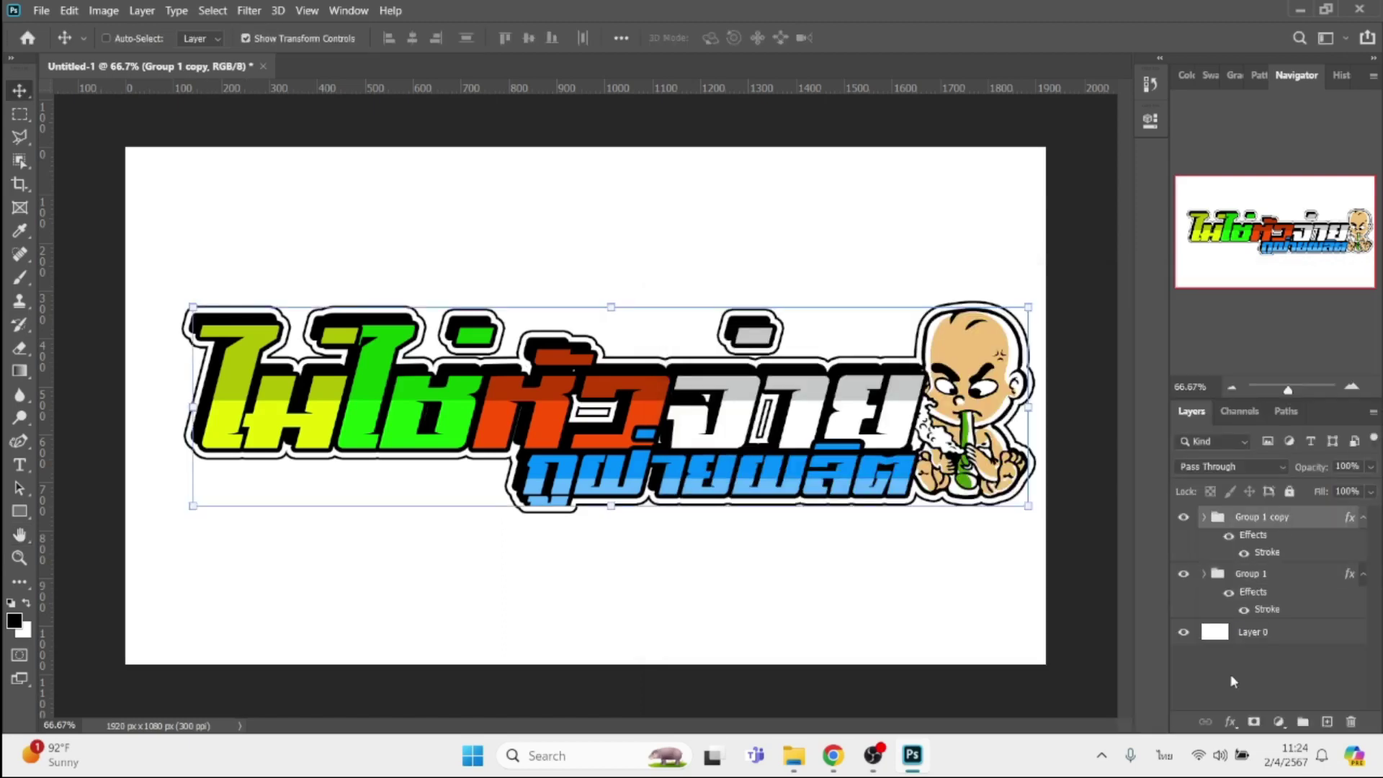
click(1231, 721)
click(1257, 595)
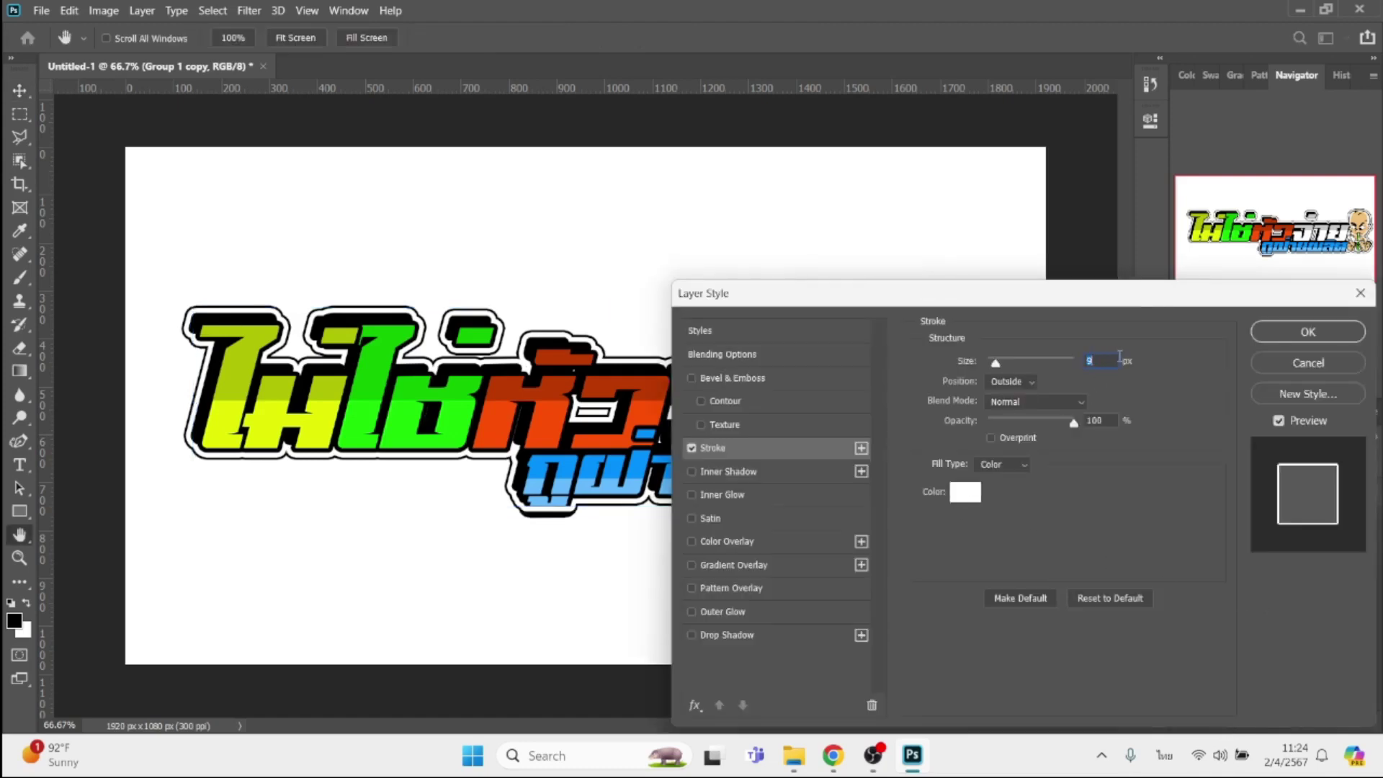
key(Down)
key(Down)
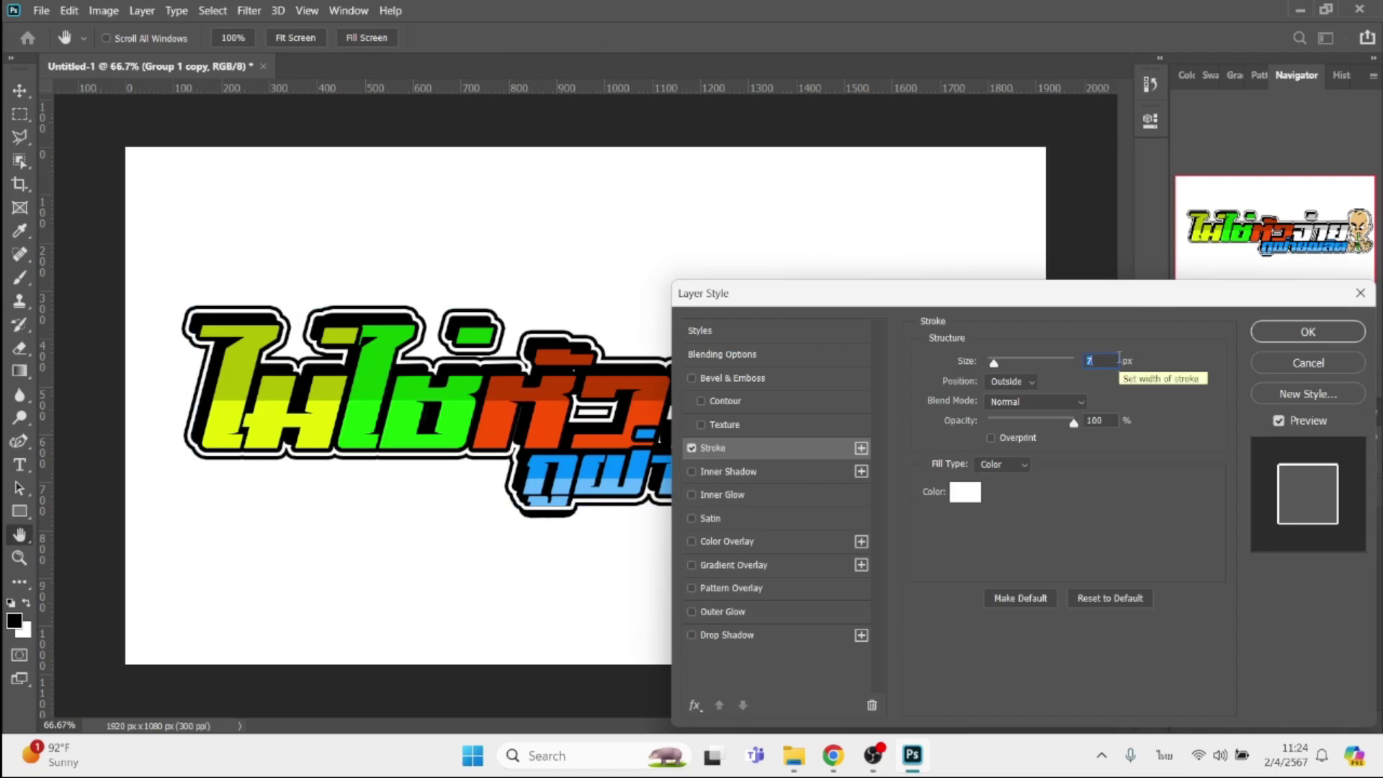
key(Return)
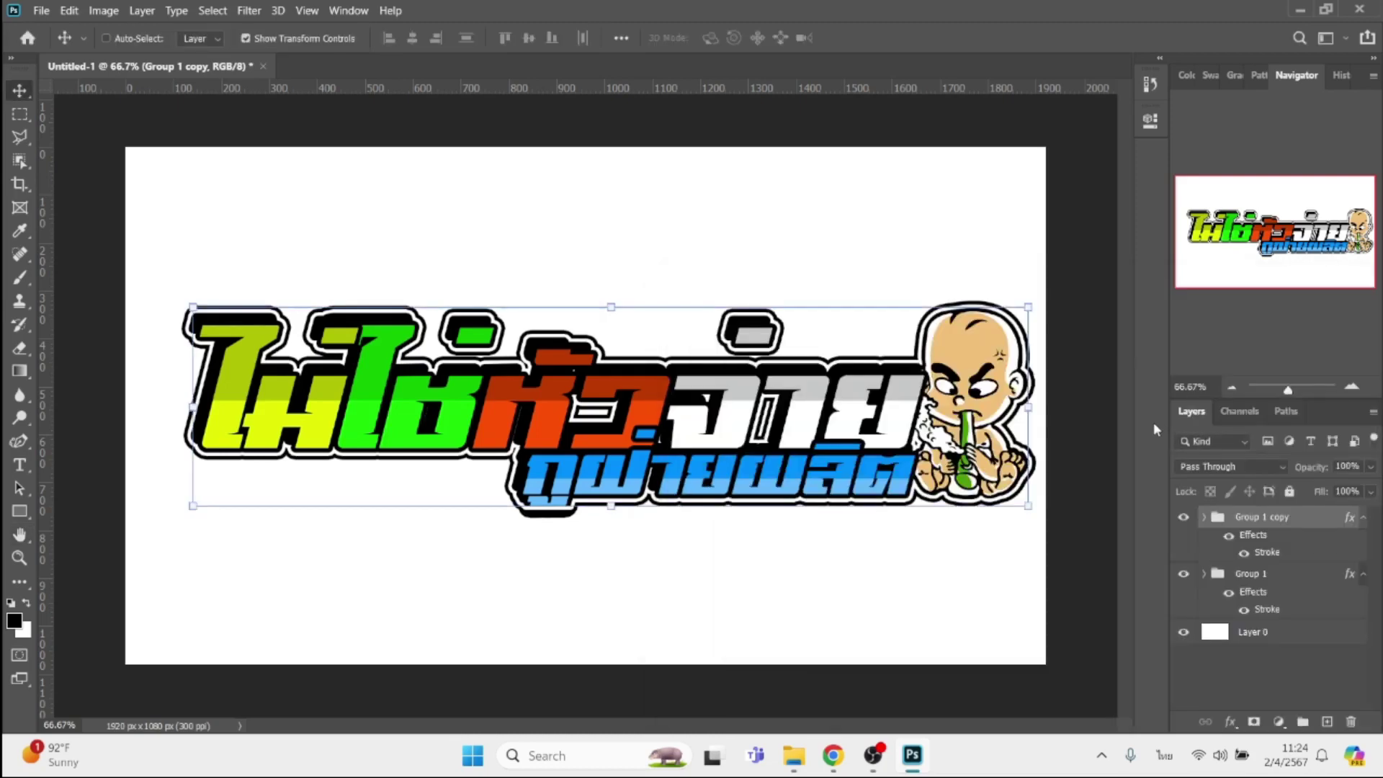
shift+click(1282, 587)
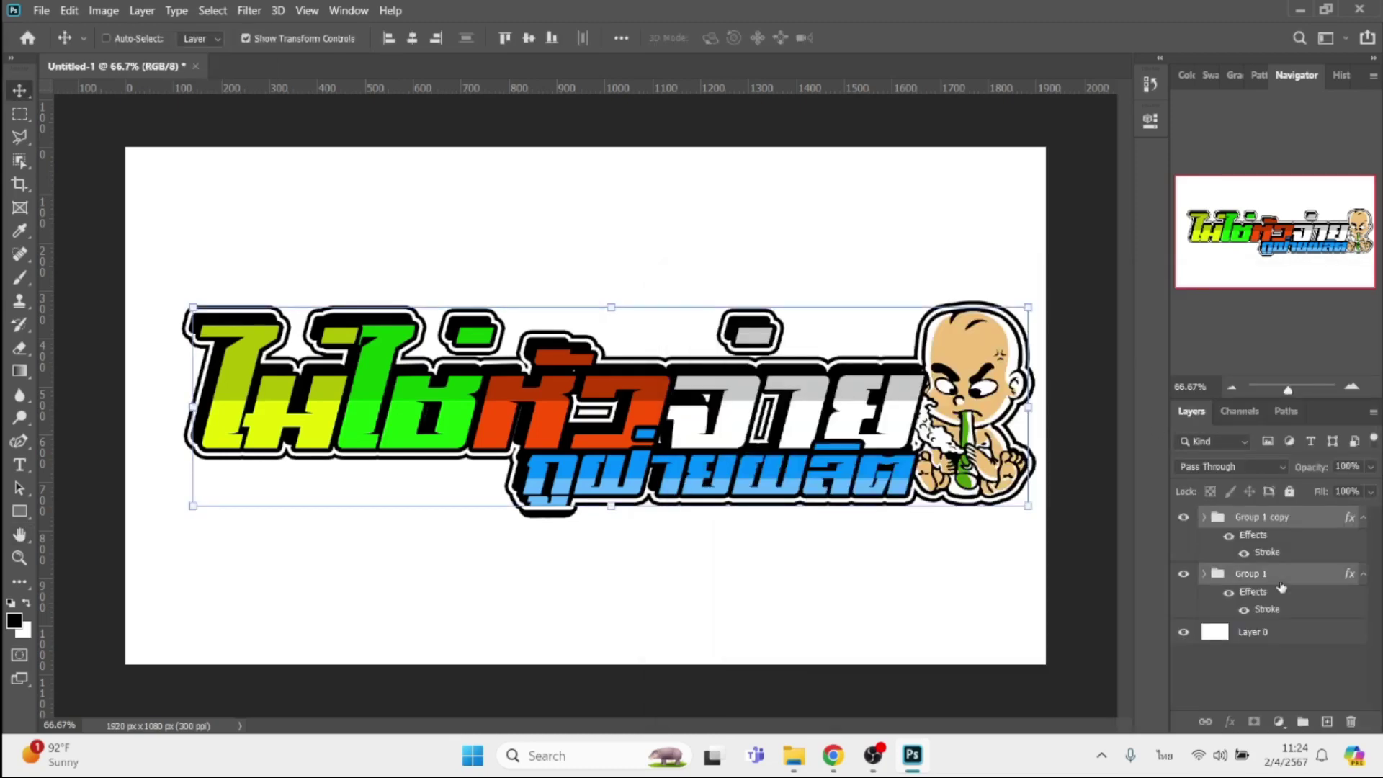
click(1304, 717)
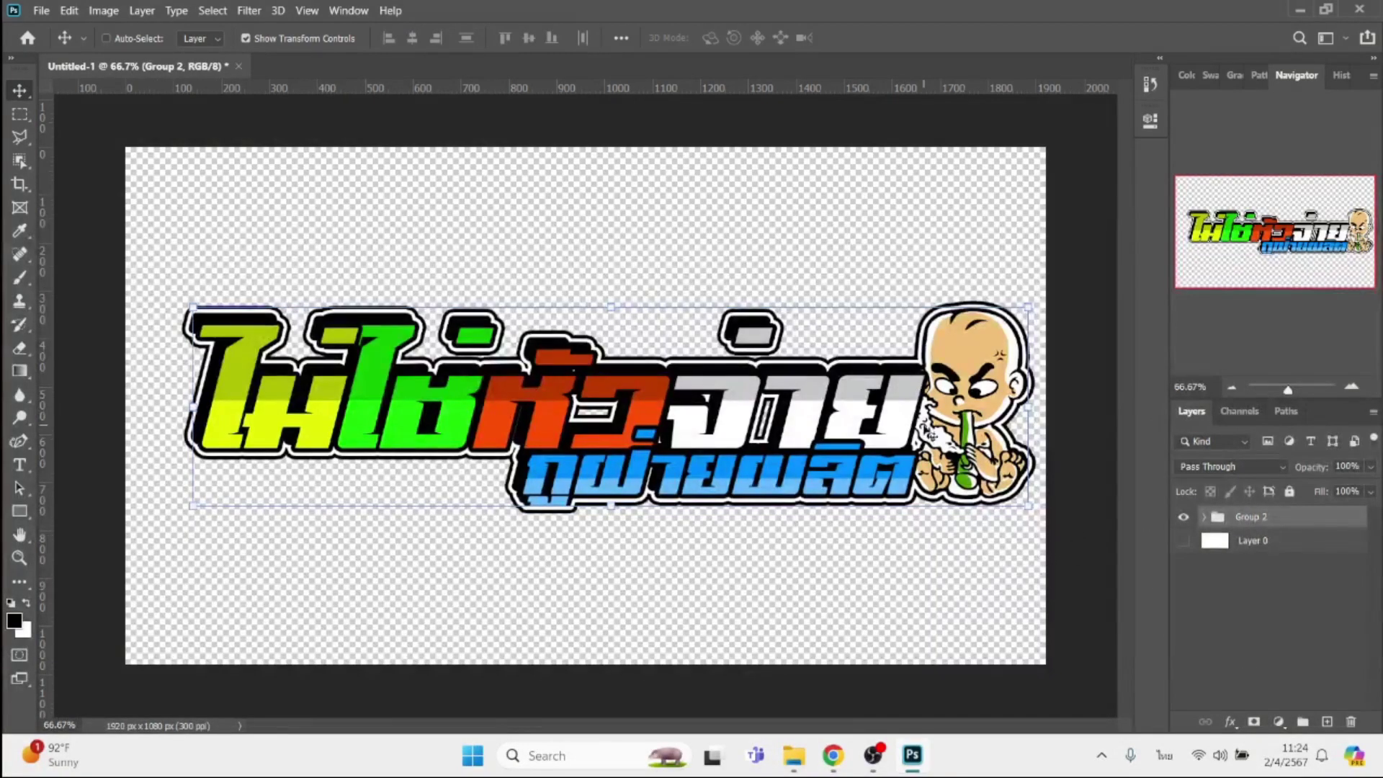
Nudge the logo slightly left and save it to the Desktop as PNG 'ไม่ใช่หัวจ่ายกูฝ่ายผลิต'.
drag(938, 383, 924, 387)
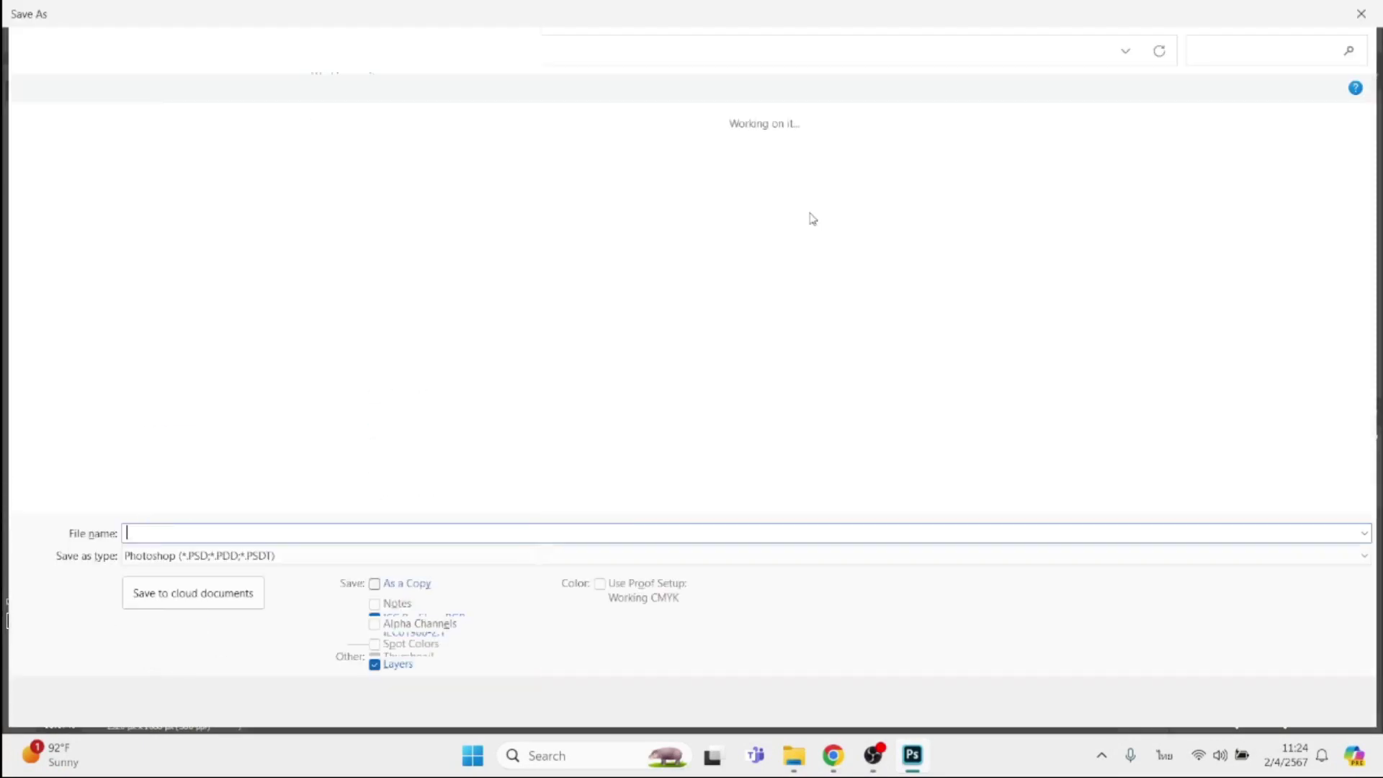
click(199, 556)
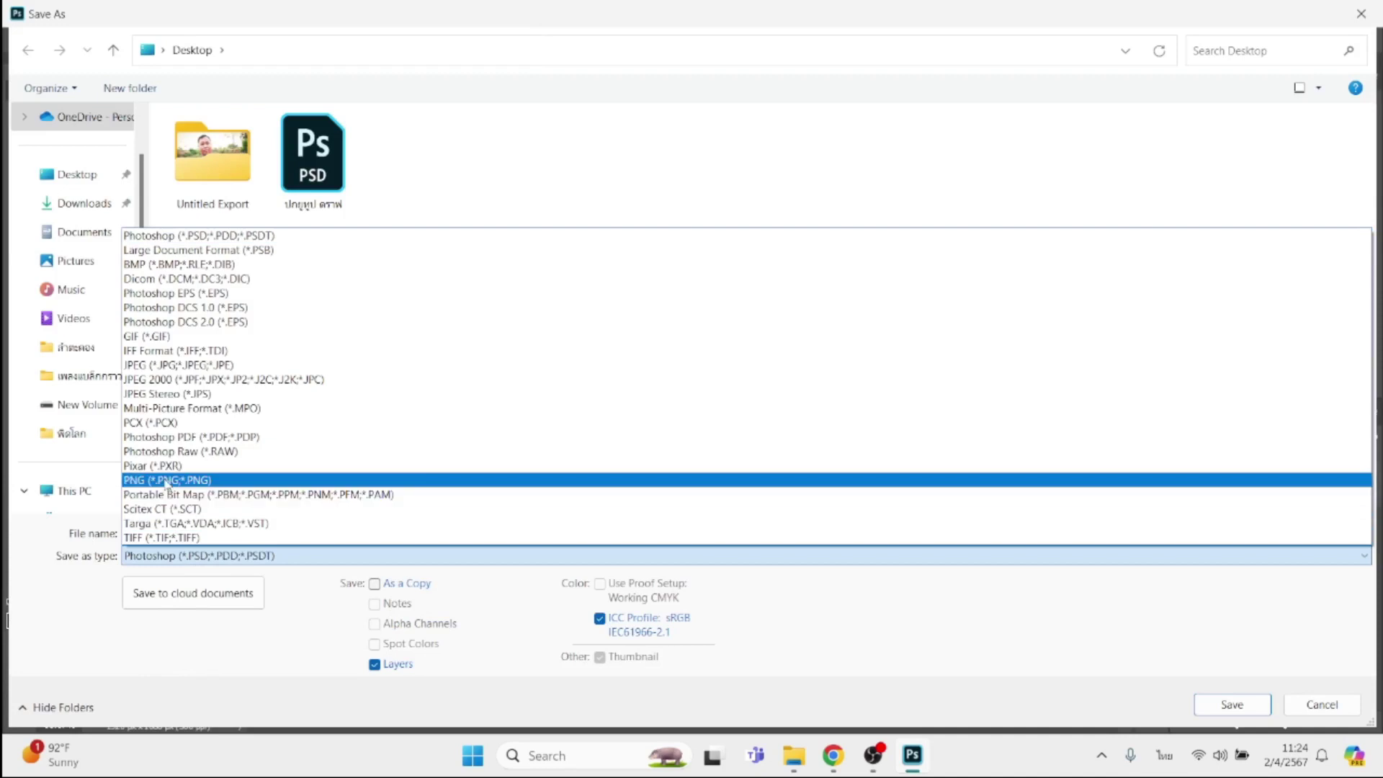
click(168, 480)
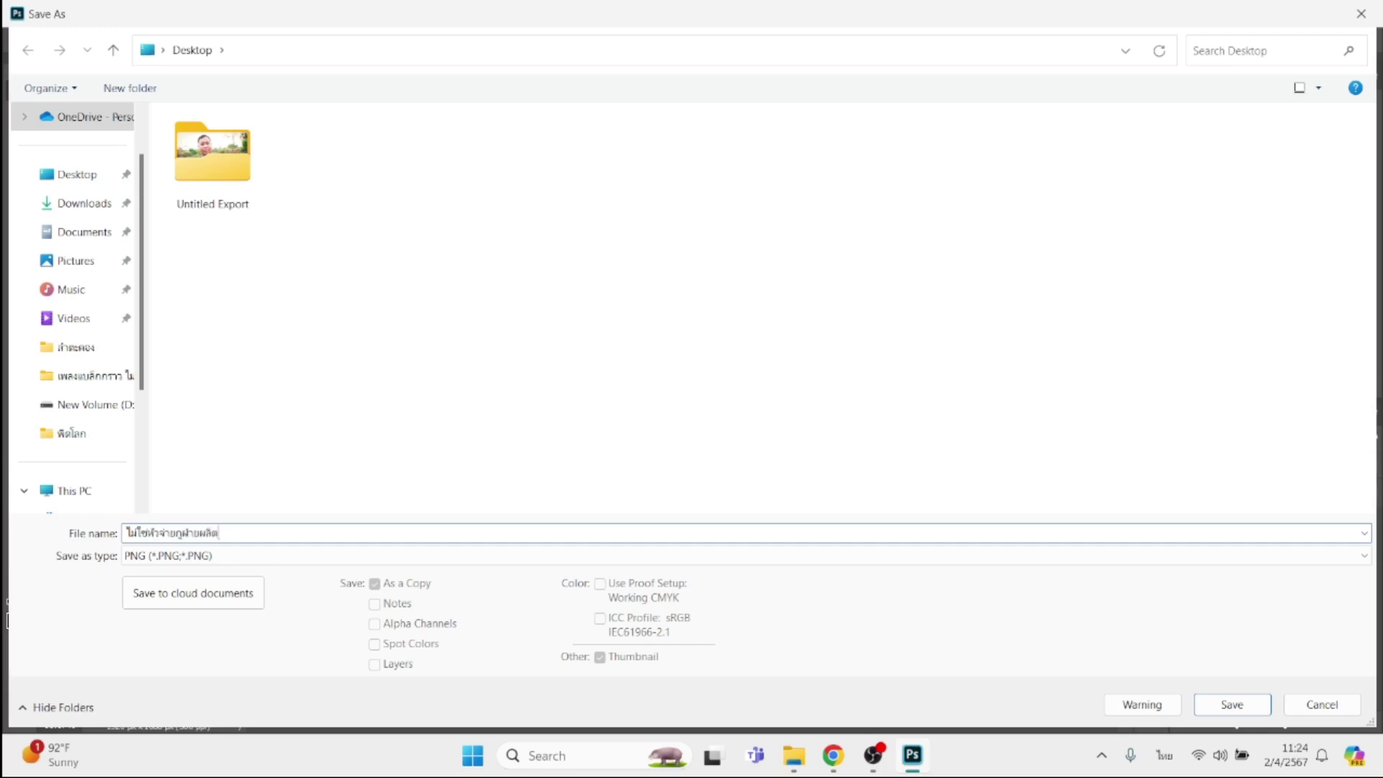
key(Return)
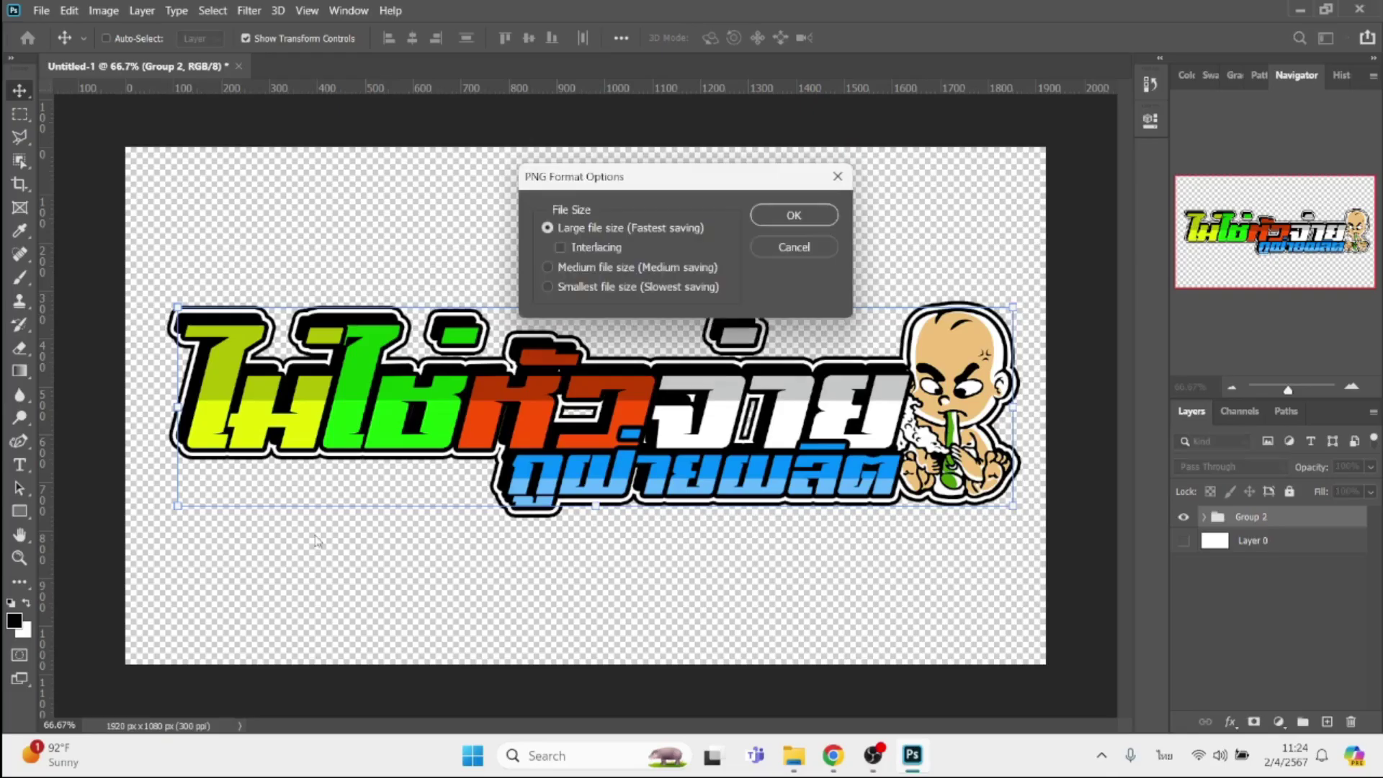
key(Return)
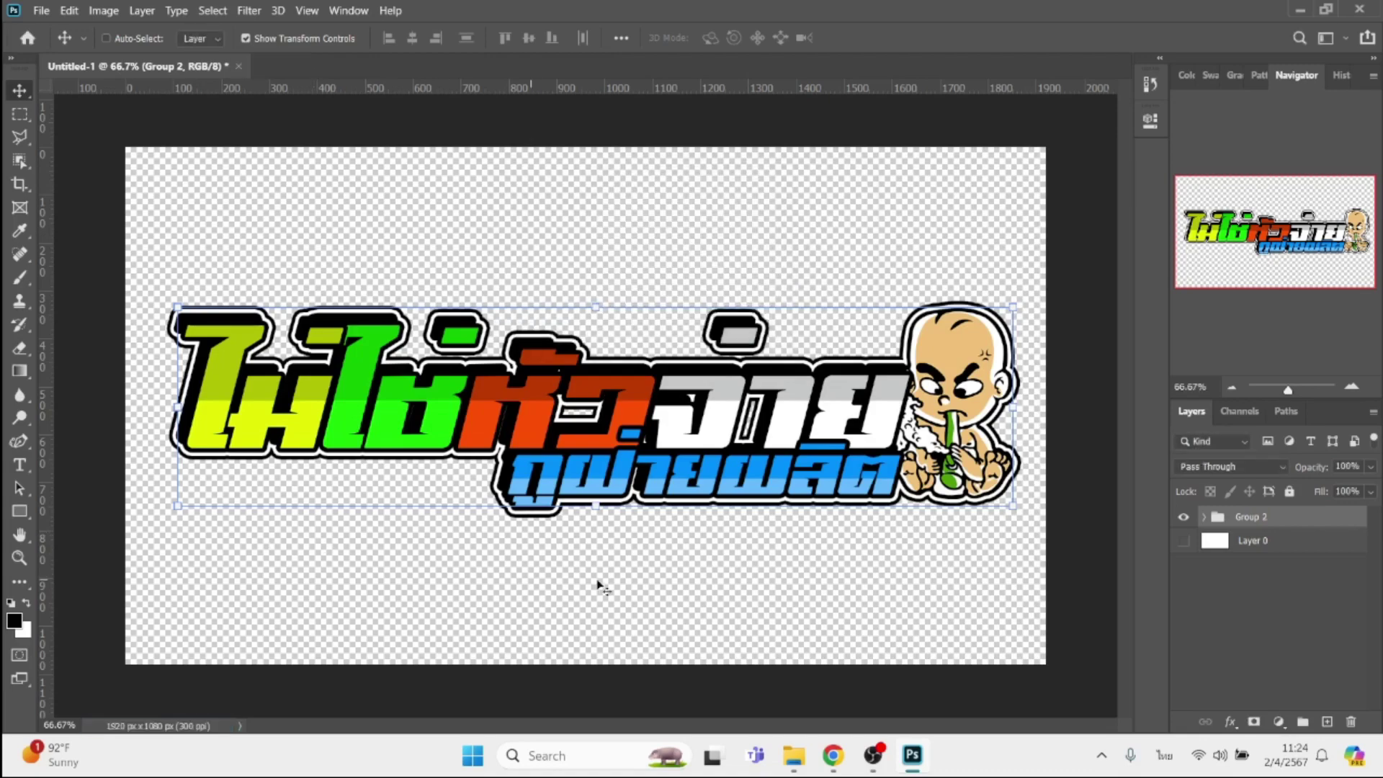
Show the desktop and open the saved PNG logo in Windows Photos.
click(1301, 10)
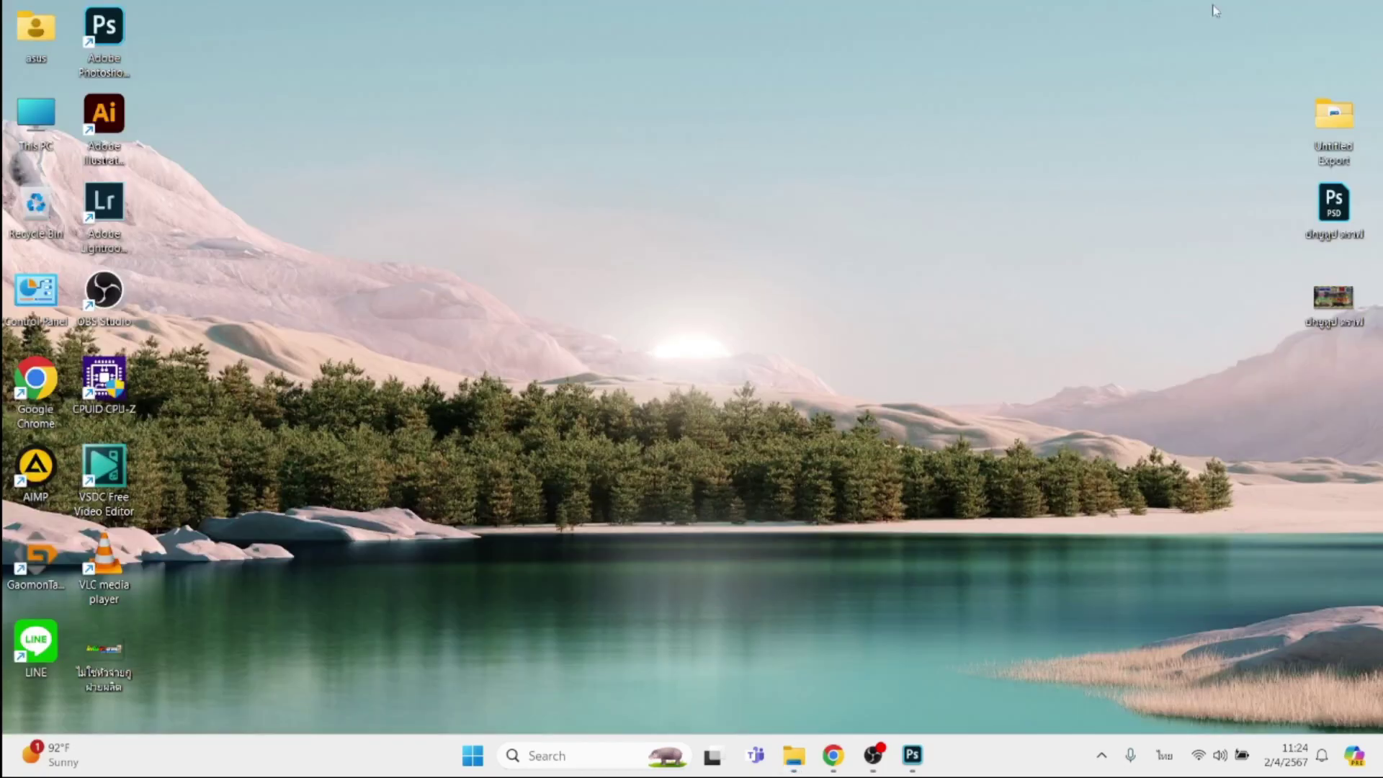
double_click(97, 661)
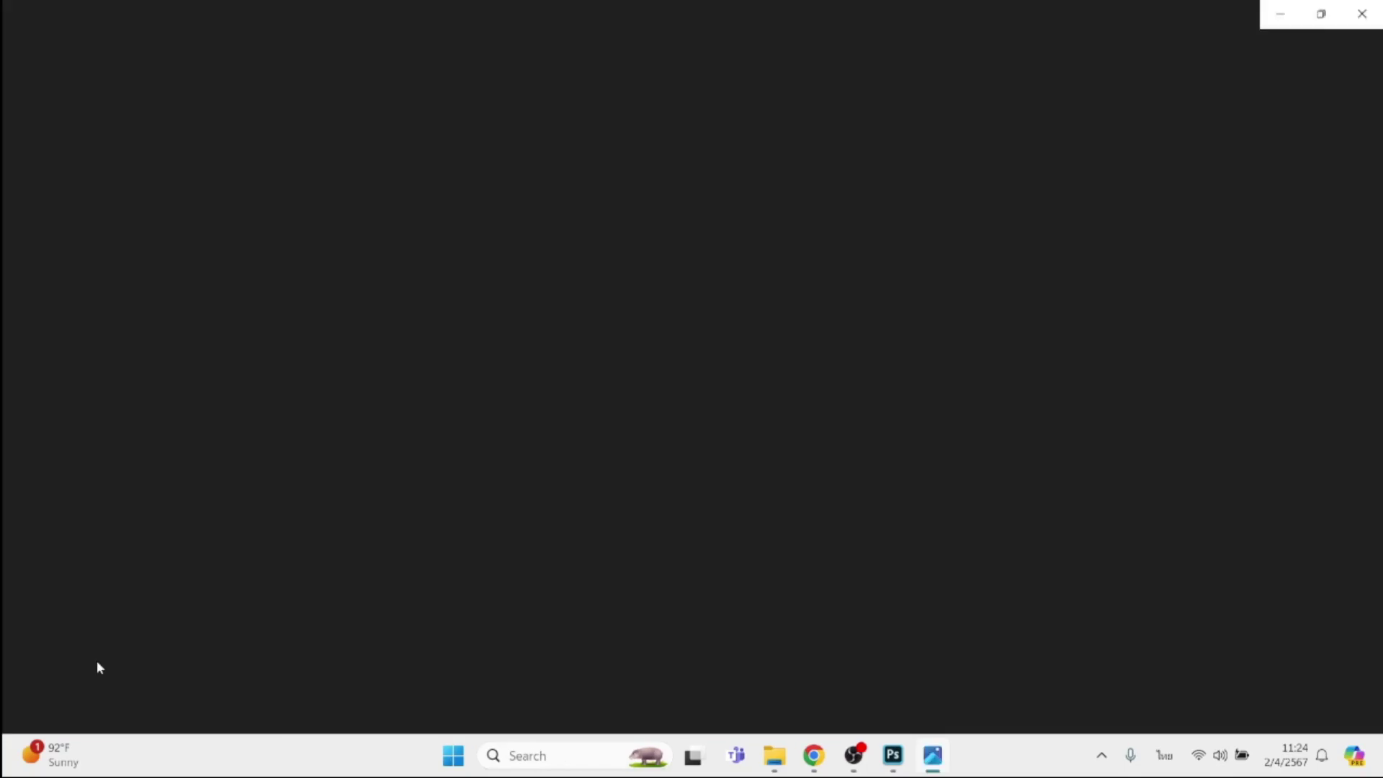